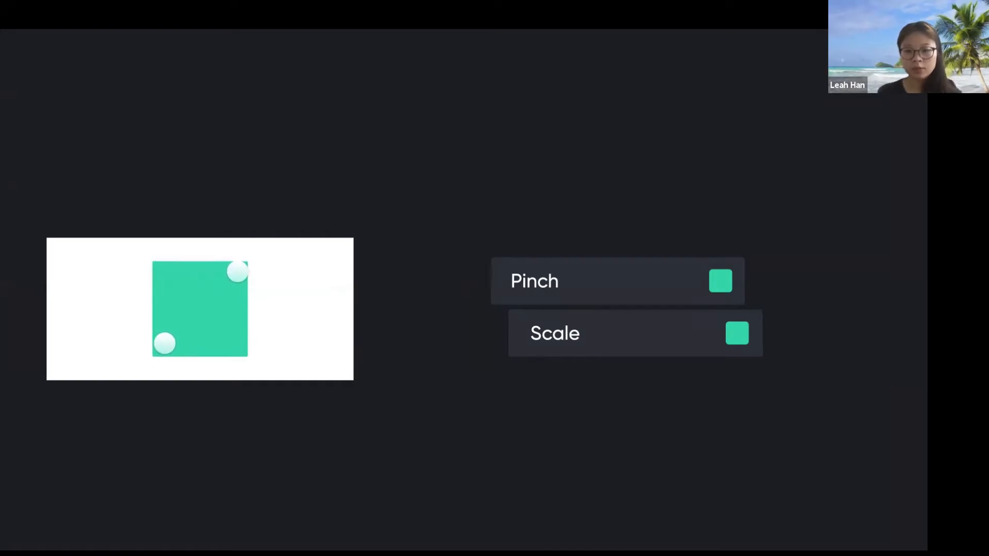
Advance the slideshow to the Object, Trigger, Response slide and exit to Keynote's slide editor
key(Right)
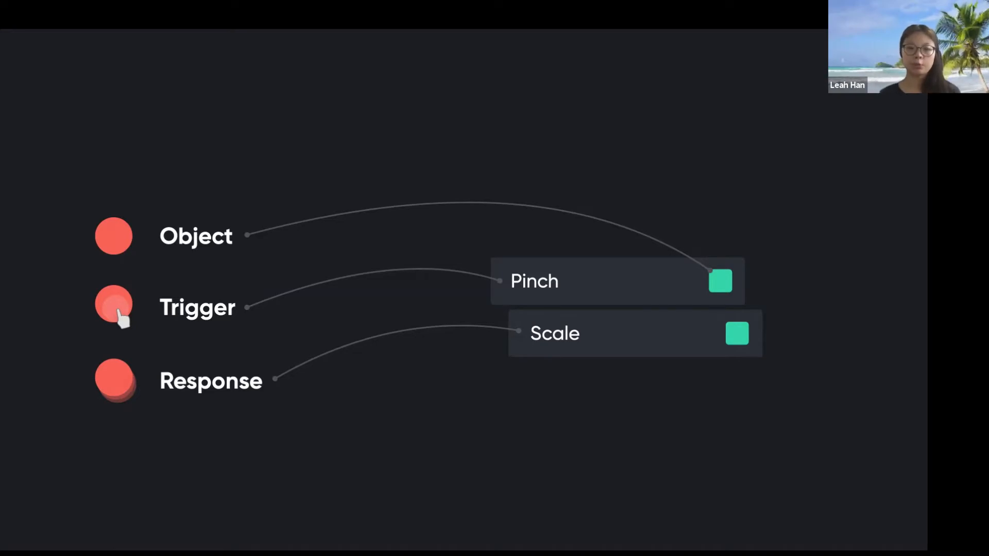
key(Escape)
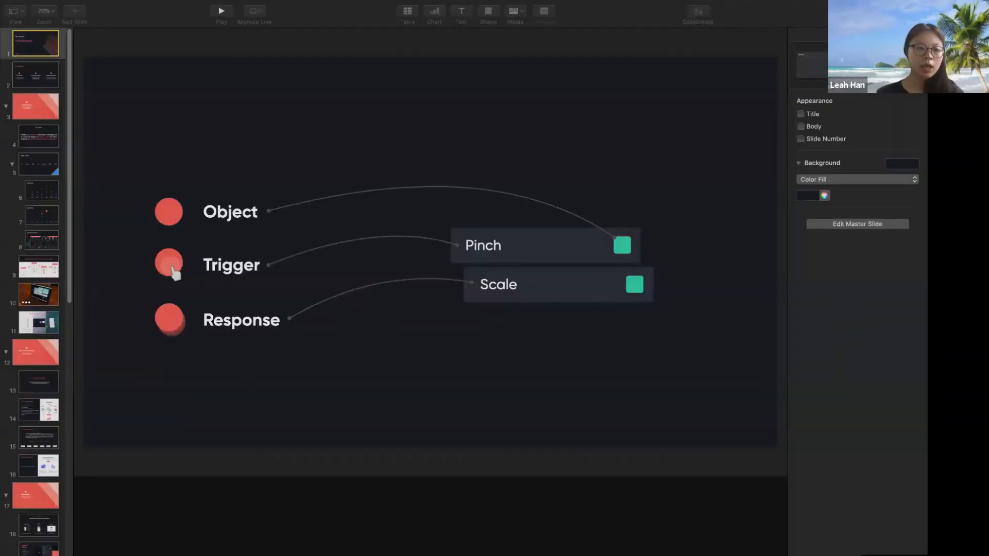
Take the Keynote presentation out of full screen and drag the ProtoPie window onto the desktop
scroll(51, 316, down, 3)
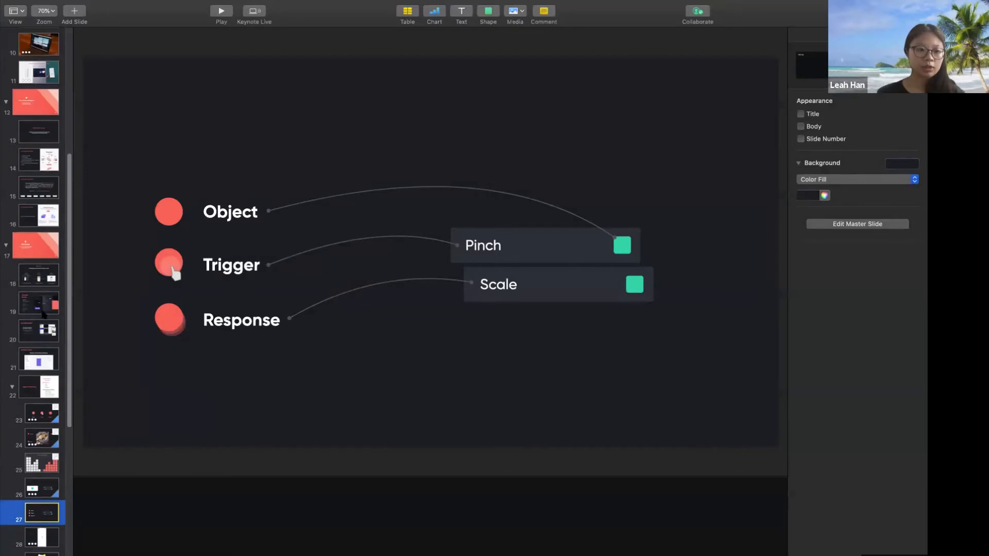
mouse_move(129, 1)
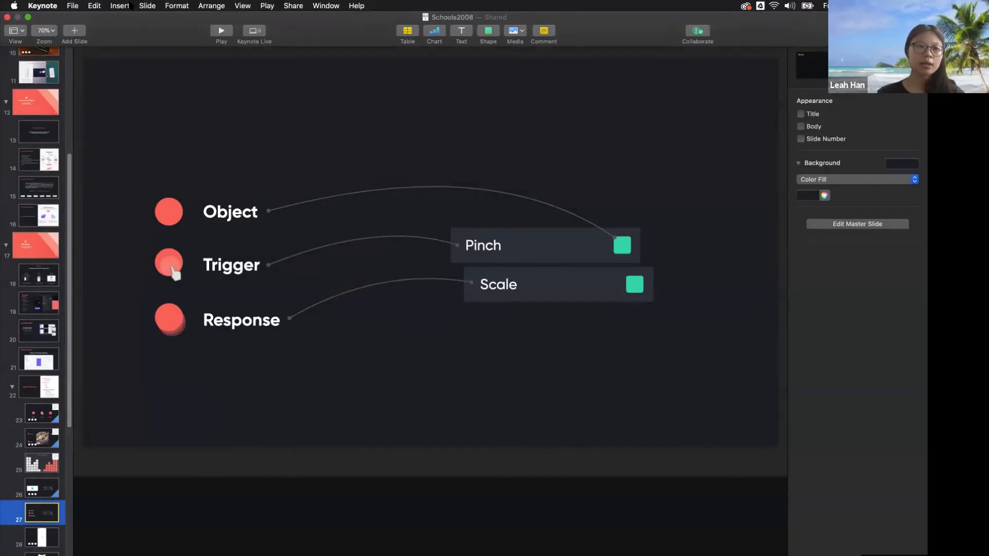
click(27, 18)
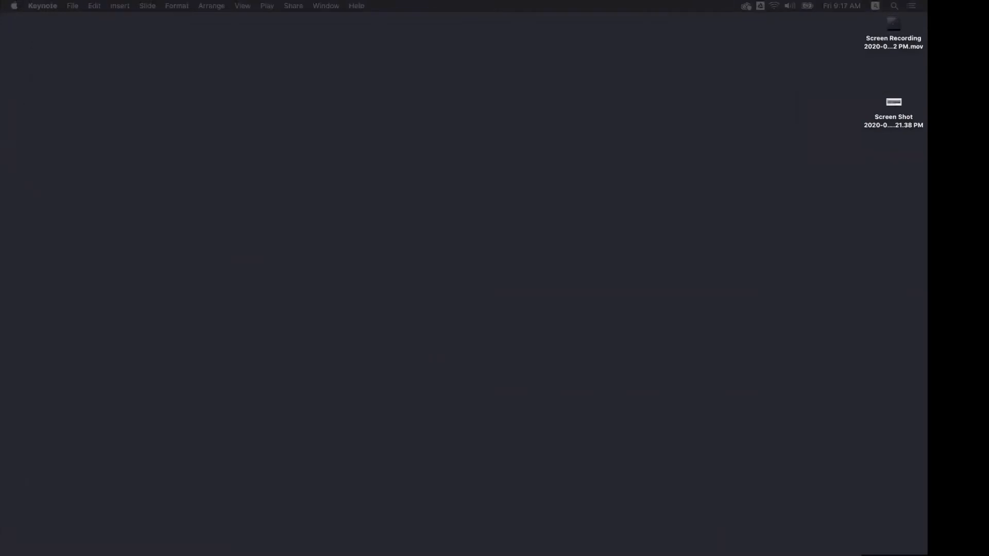
drag(670, 0, 562, 30)
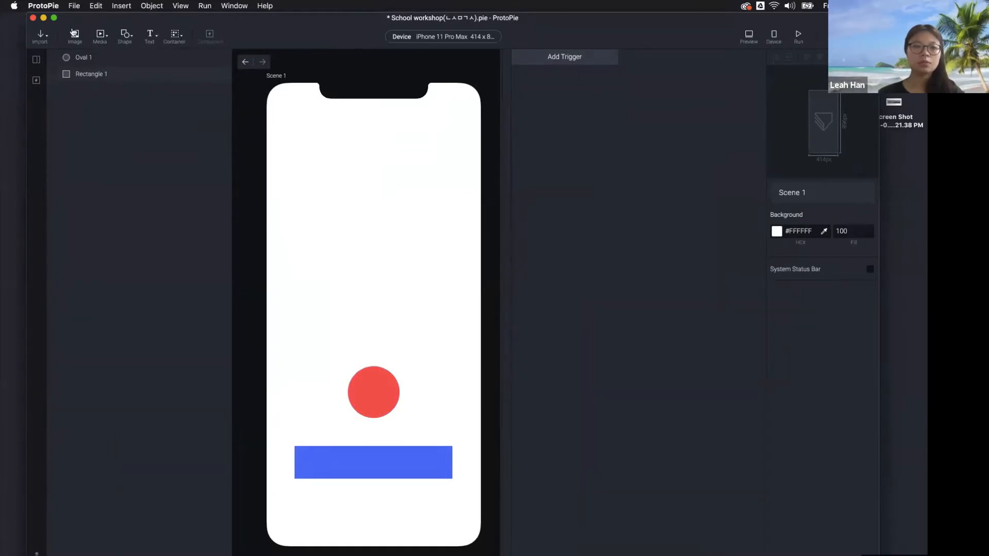
Shift and widen the ProtoPie window, select the red circle Oval 1, and bring up trigger types
drag(326, 26, 304, 24)
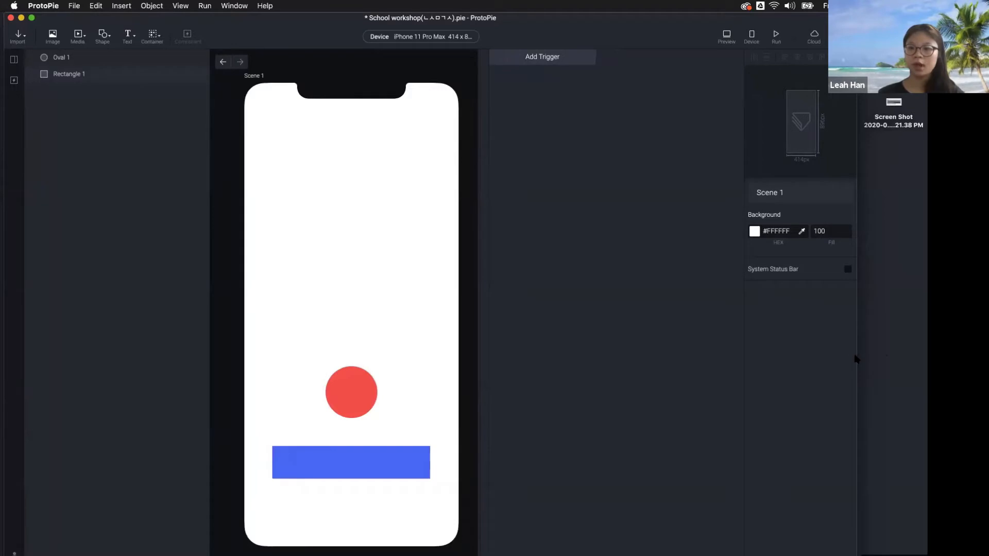
drag(855, 357, 923, 356)
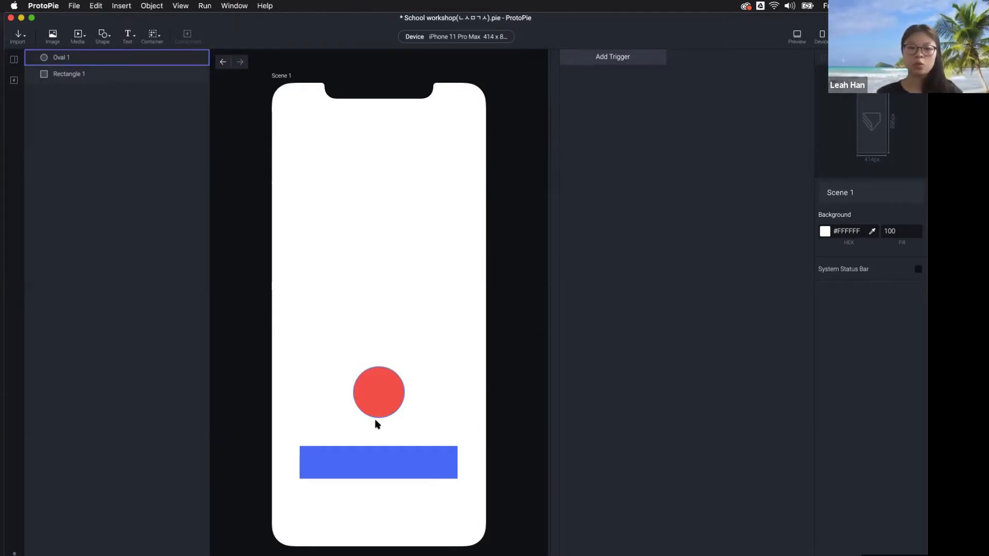
click(363, 462)
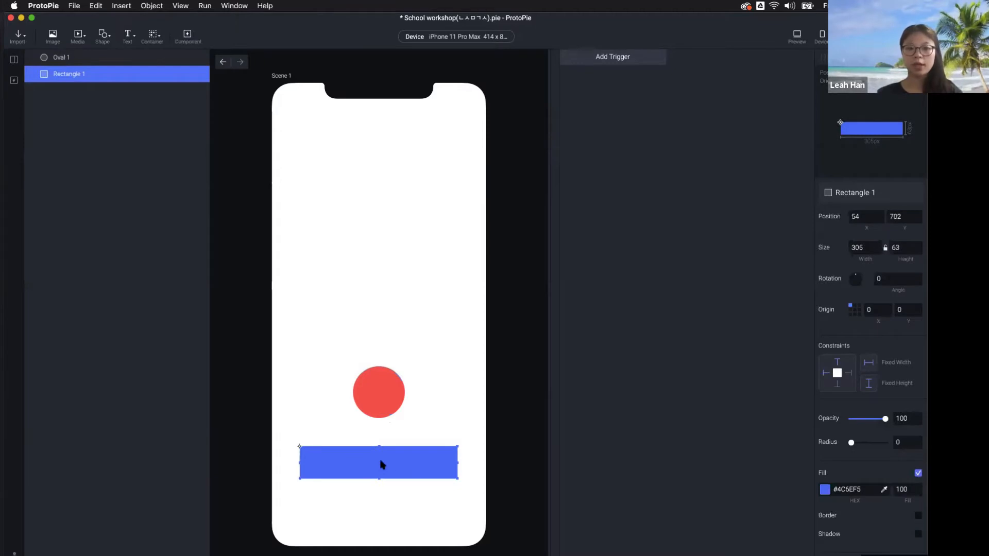
click(389, 396)
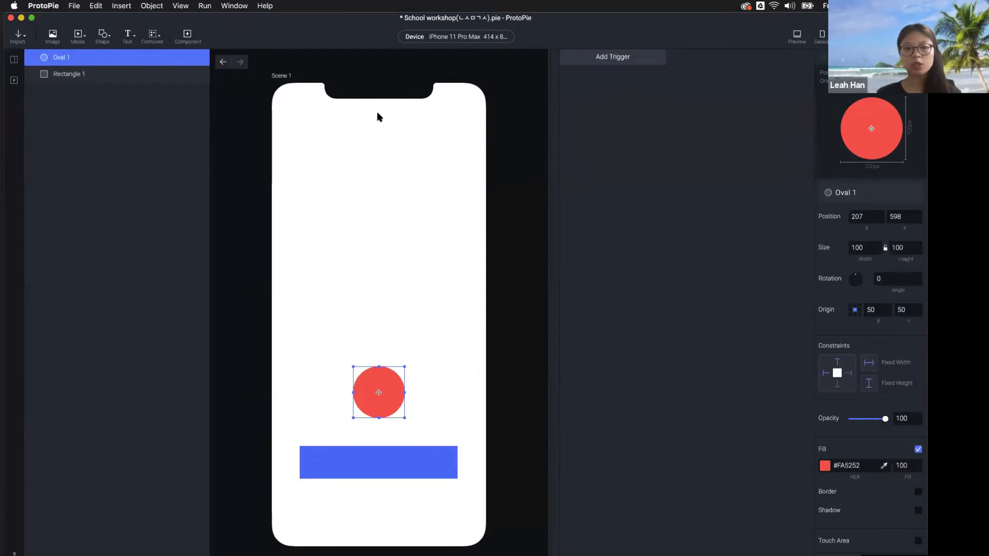
click(601, 60)
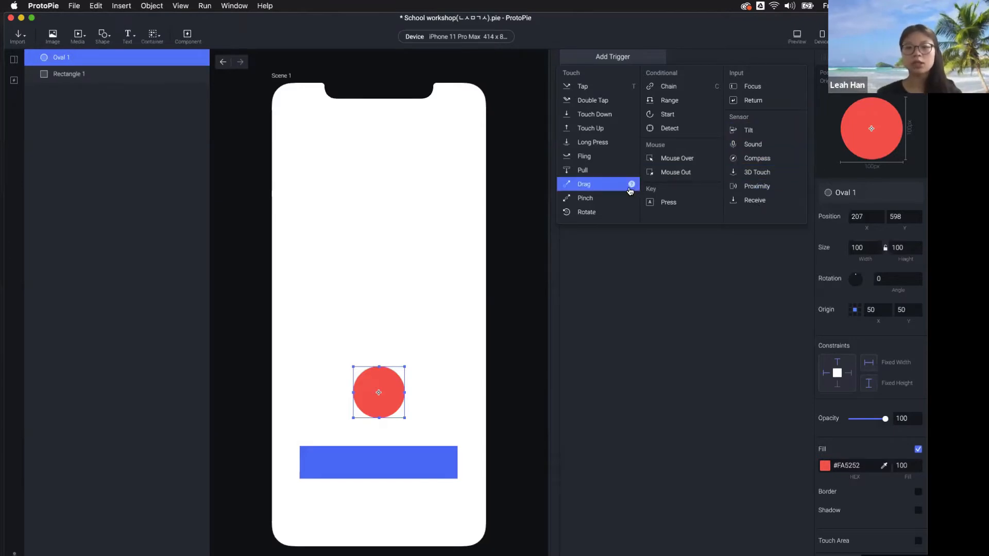
Add a Tap trigger targeting Rectangle 1 and bring up its response choices
click(592, 88)
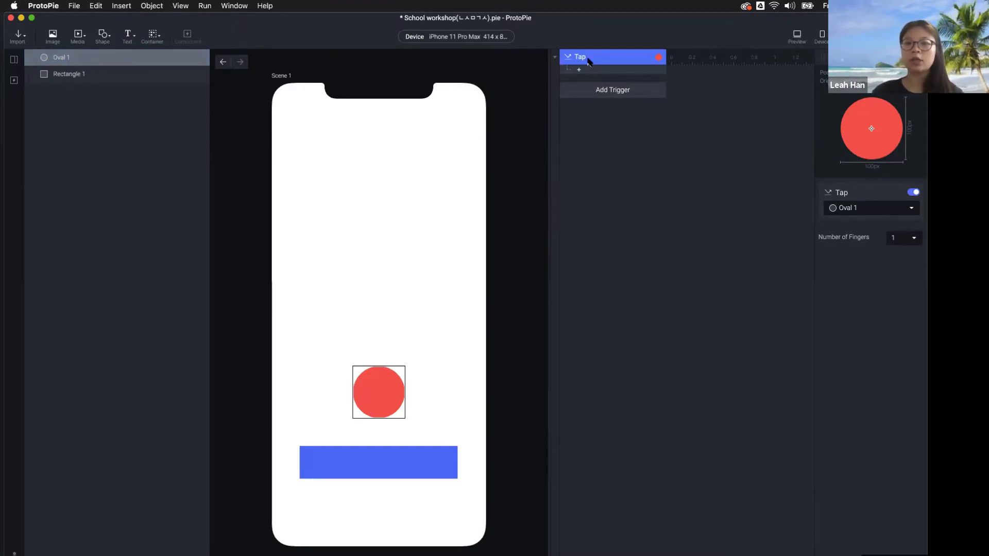
click(845, 209)
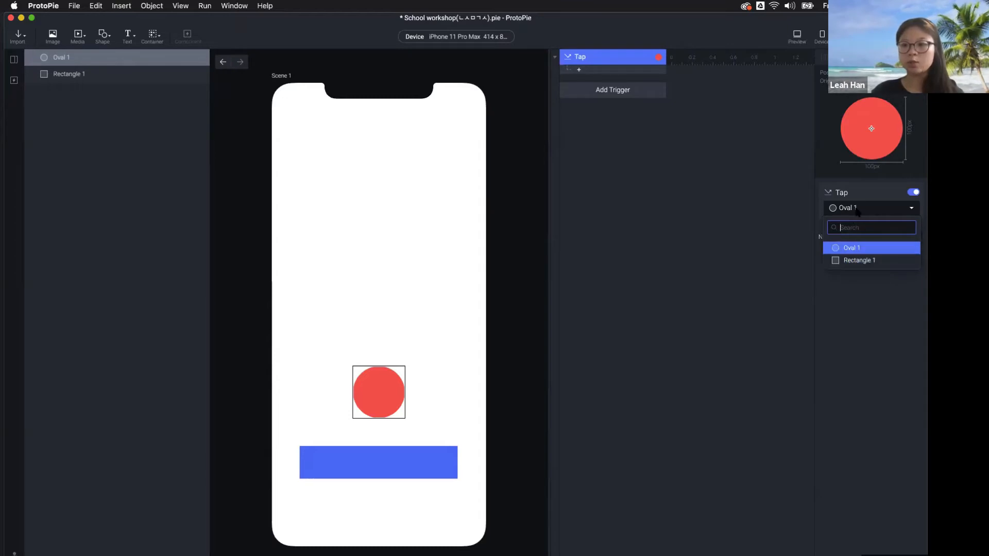
click(857, 211)
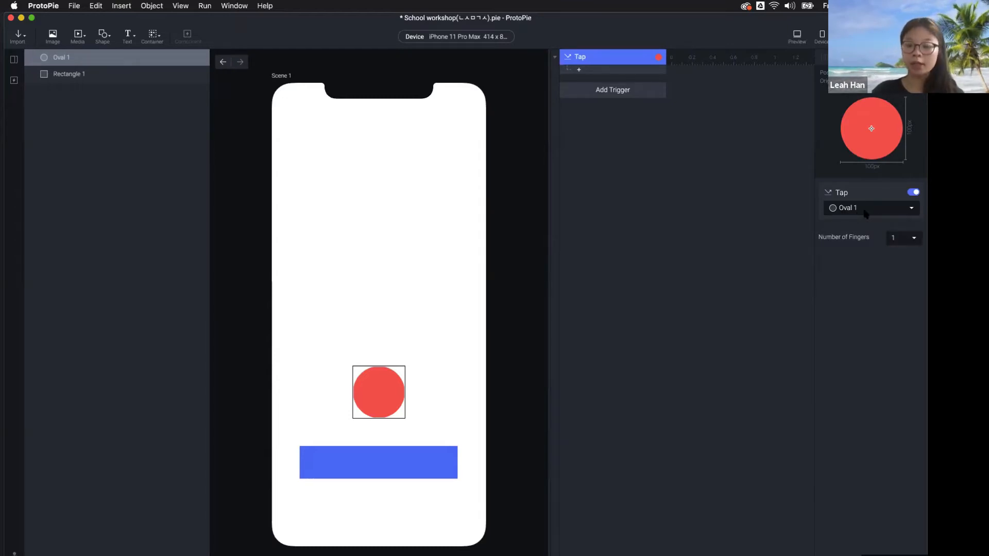
click(866, 214)
click(869, 260)
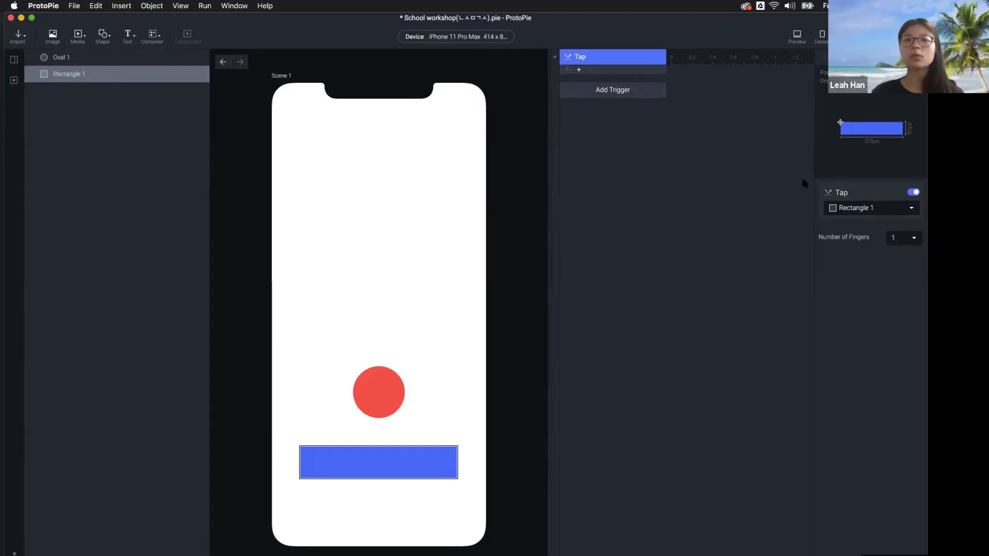
click(581, 72)
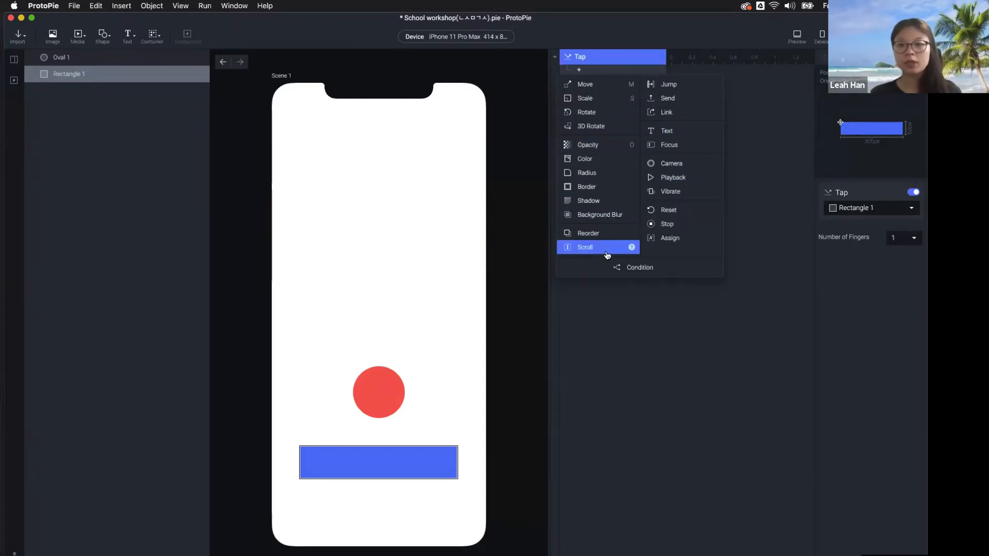
Add a Move response that moves Oval 1 to Y position 120, then preview the prototype
click(592, 90)
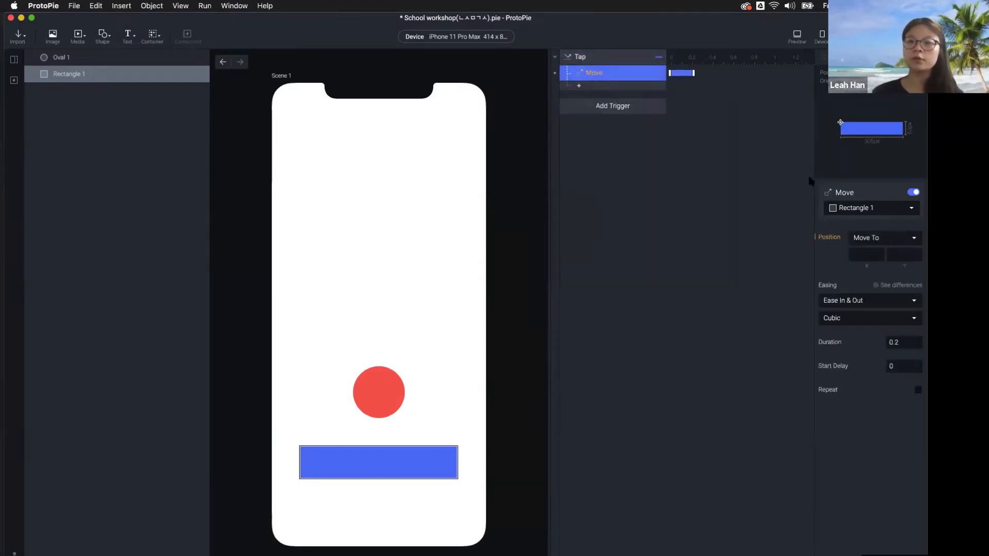
click(855, 209)
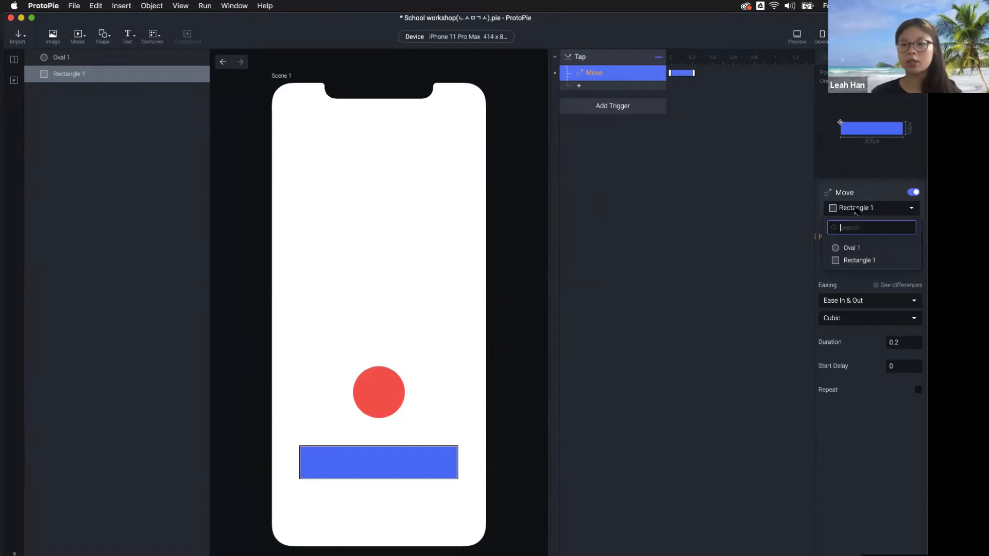
click(861, 250)
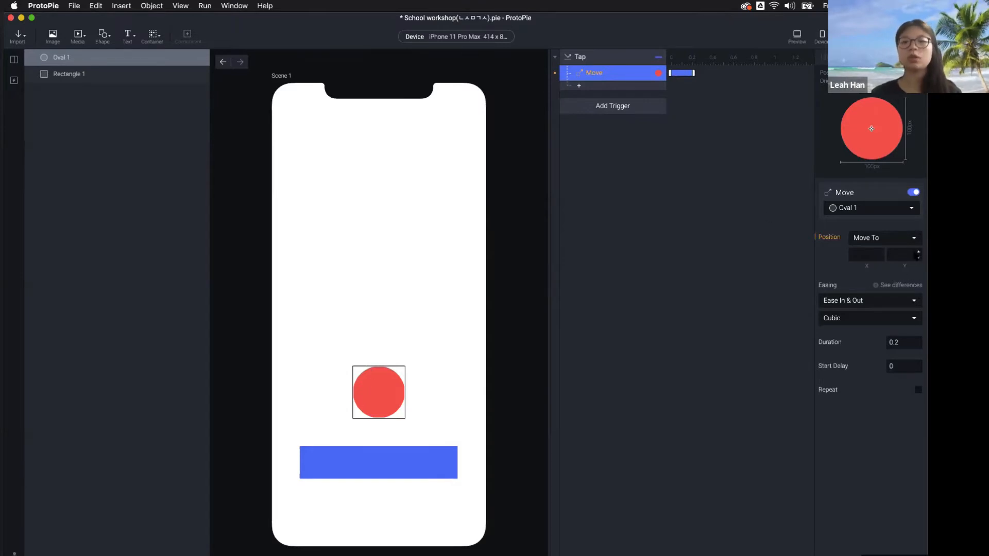
click(903, 254)
text(120)
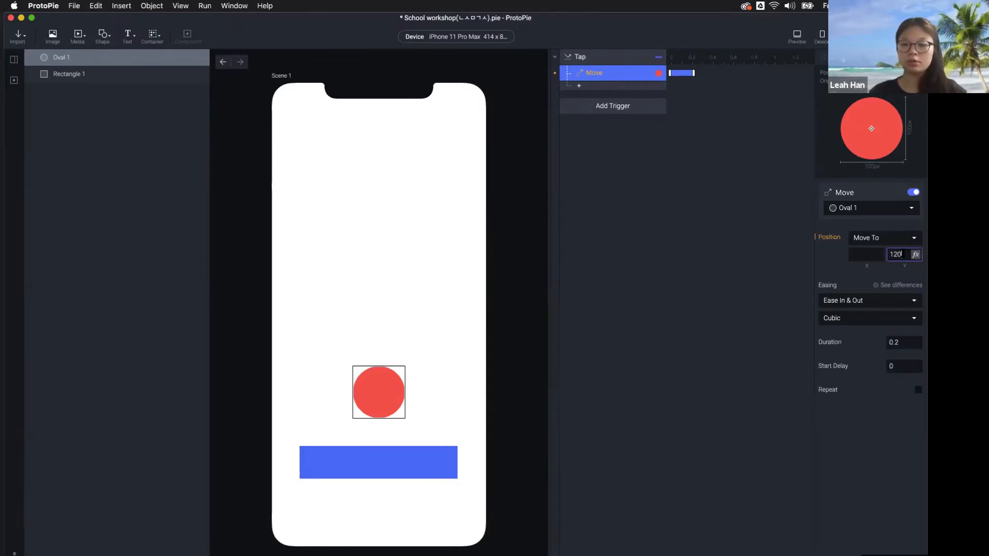
key(Return)
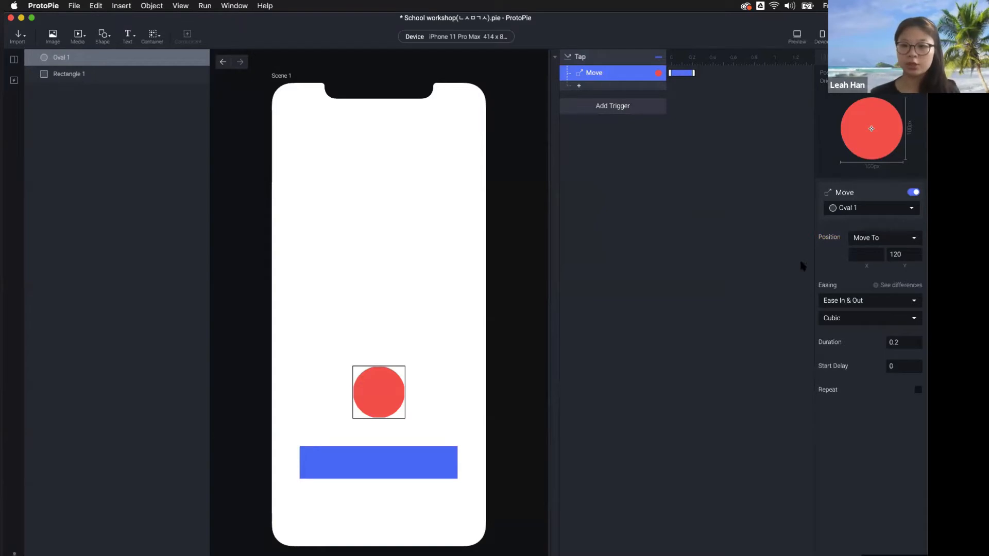
click(901, 254)
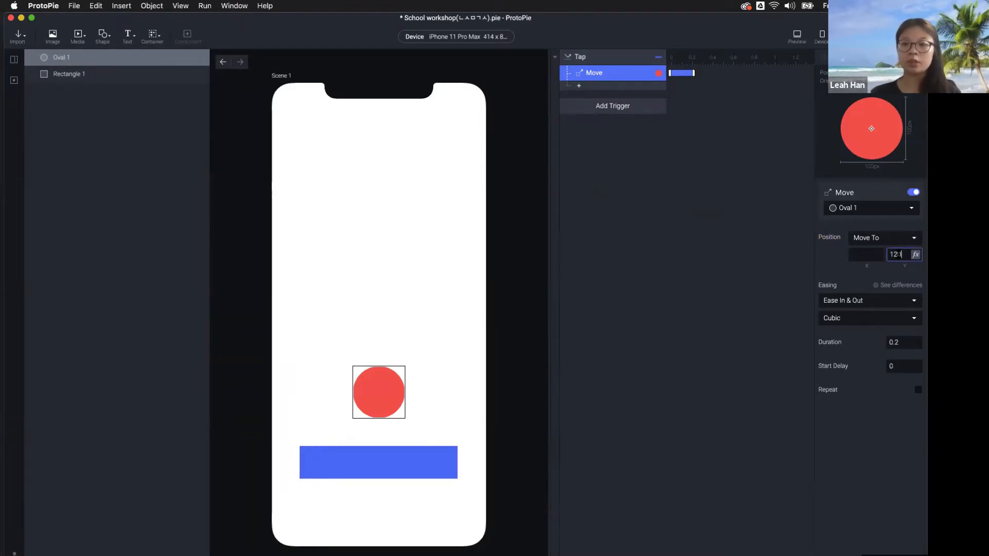
click(797, 41)
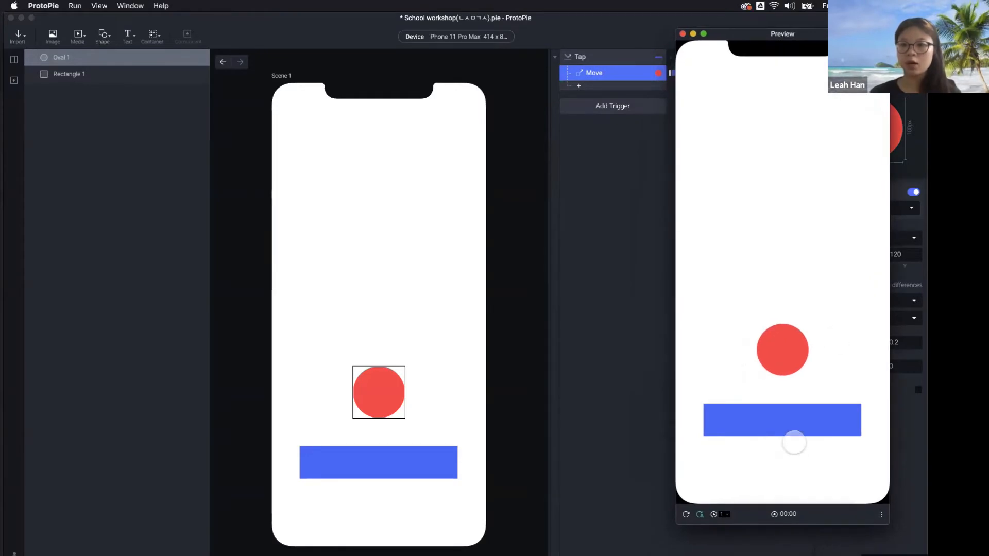
click(794, 423)
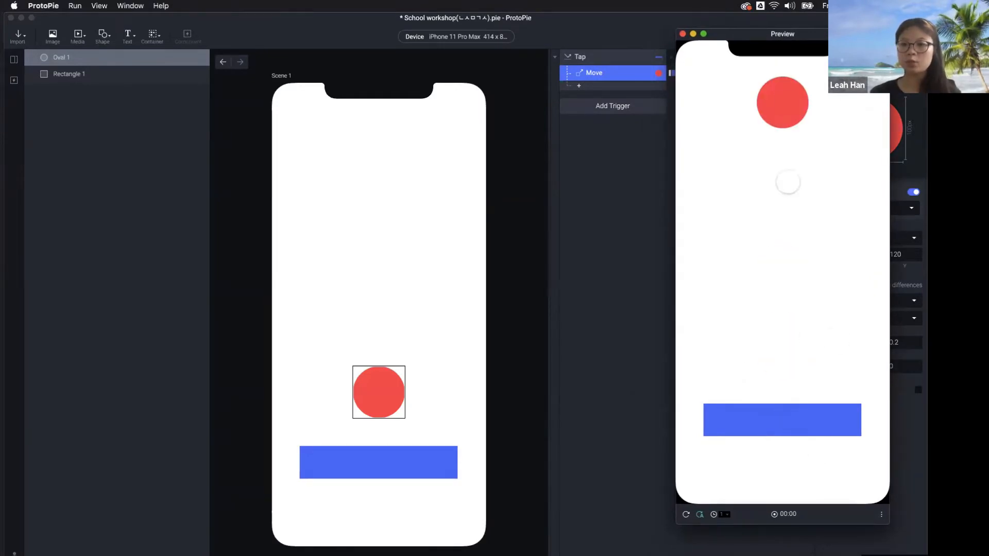
click(622, 74)
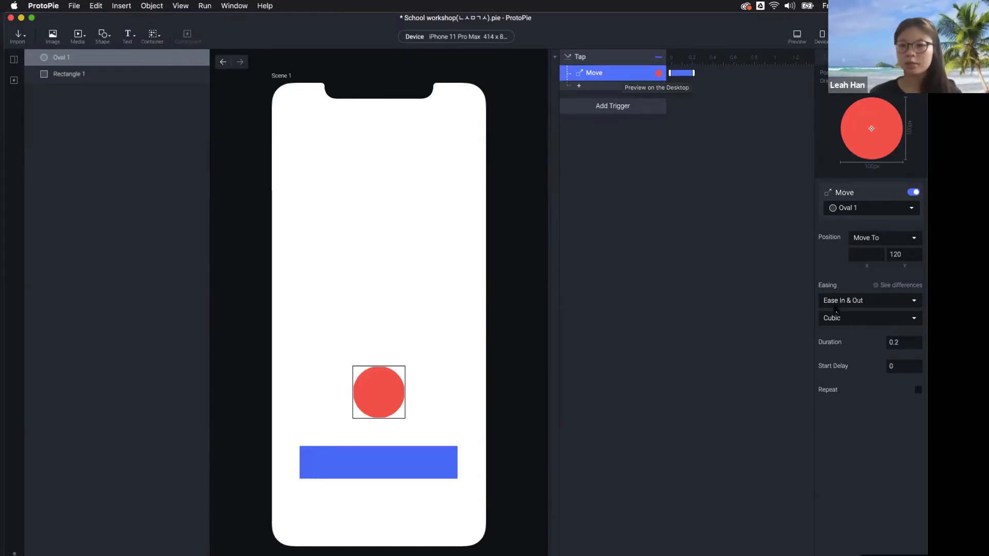
Set the Move easing to Cubic Bezier with control points 1, 0.43, 0, 0.71
click(878, 303)
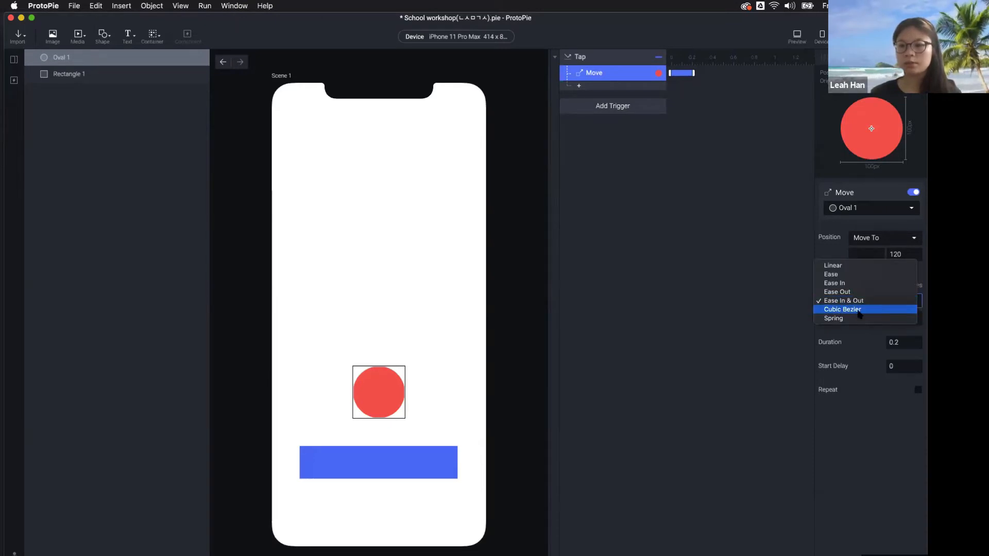
click(859, 310)
click(826, 319)
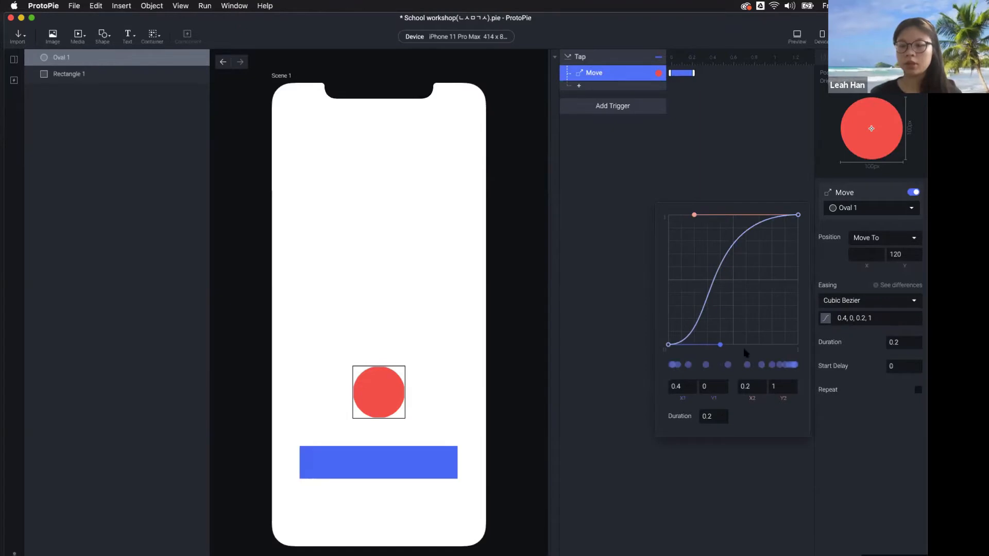
drag(720, 344, 798, 289)
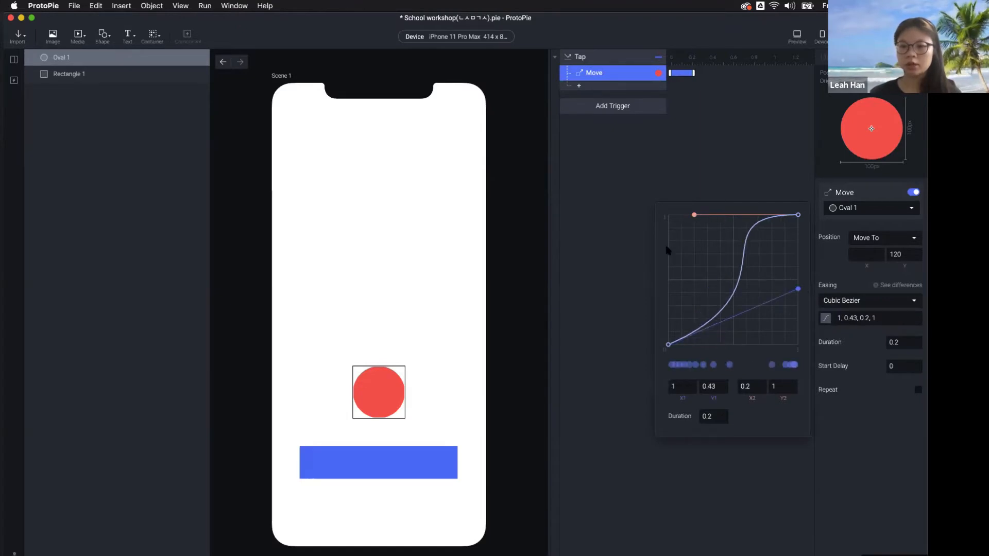
drag(667, 251, 668, 252)
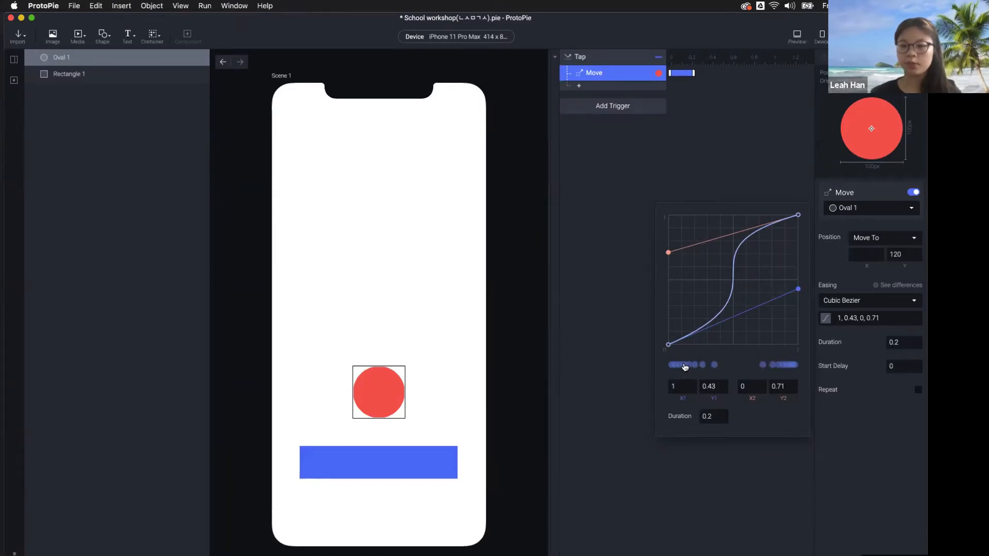
click(769, 107)
Test the Cubic Bezier move in Preview, then switch the easing to Spring
click(797, 36)
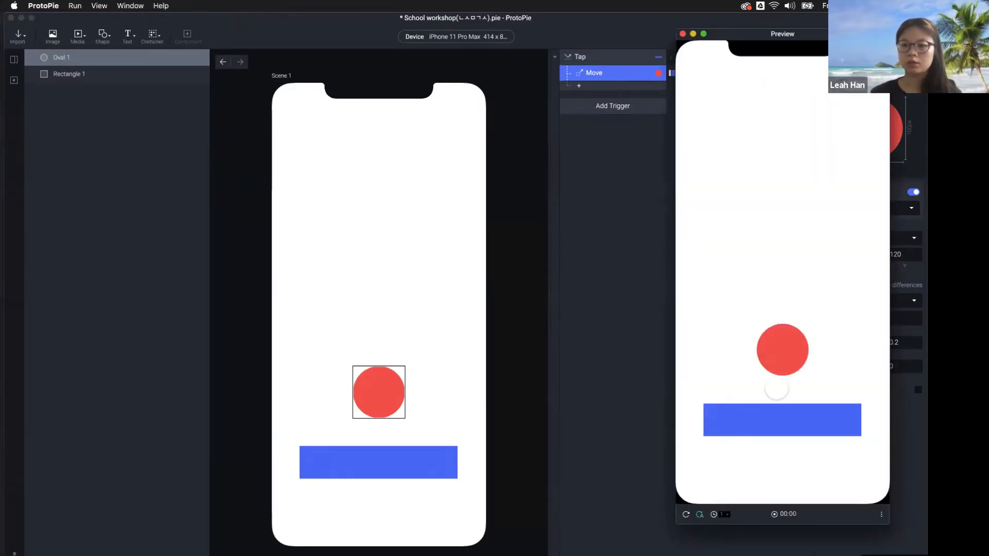
click(790, 431)
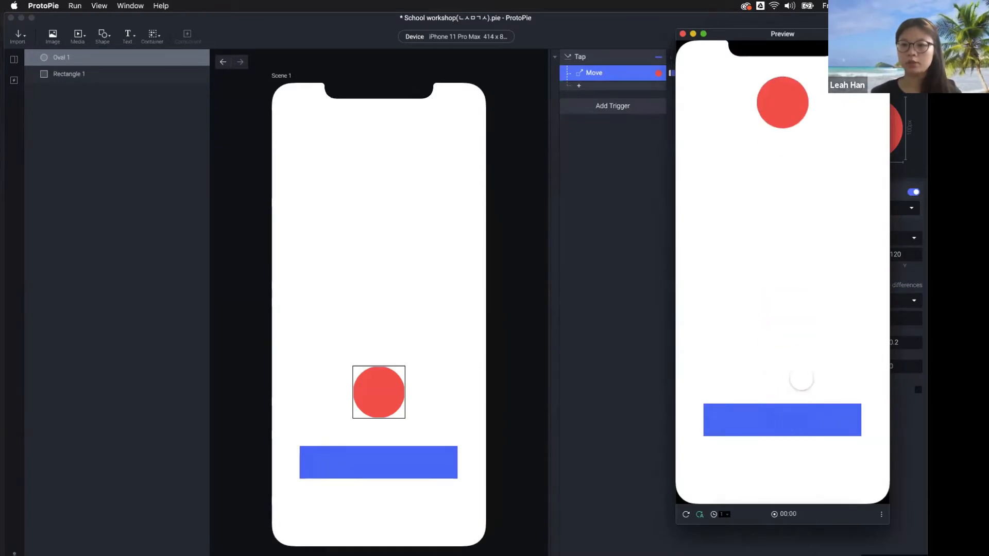
click(807, 22)
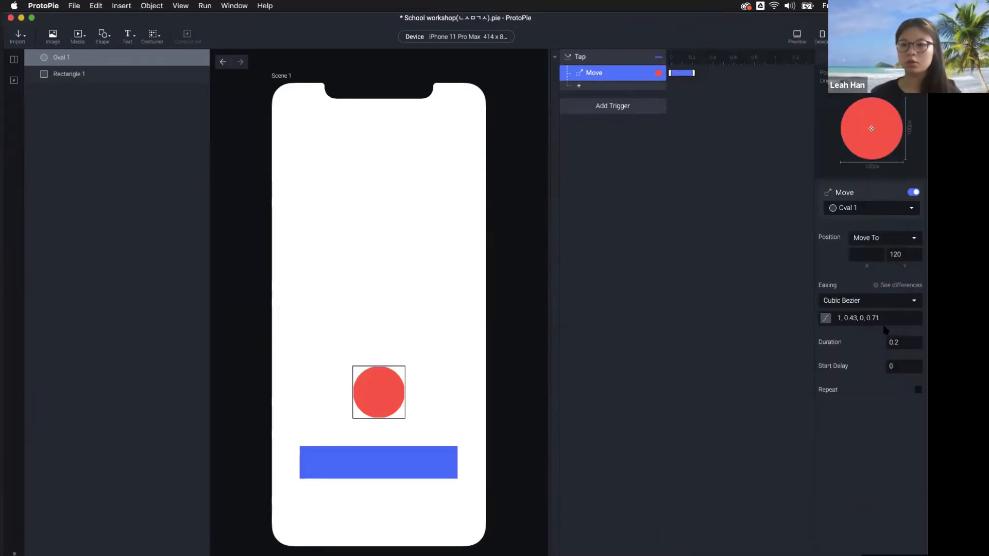
click(855, 301)
click(846, 310)
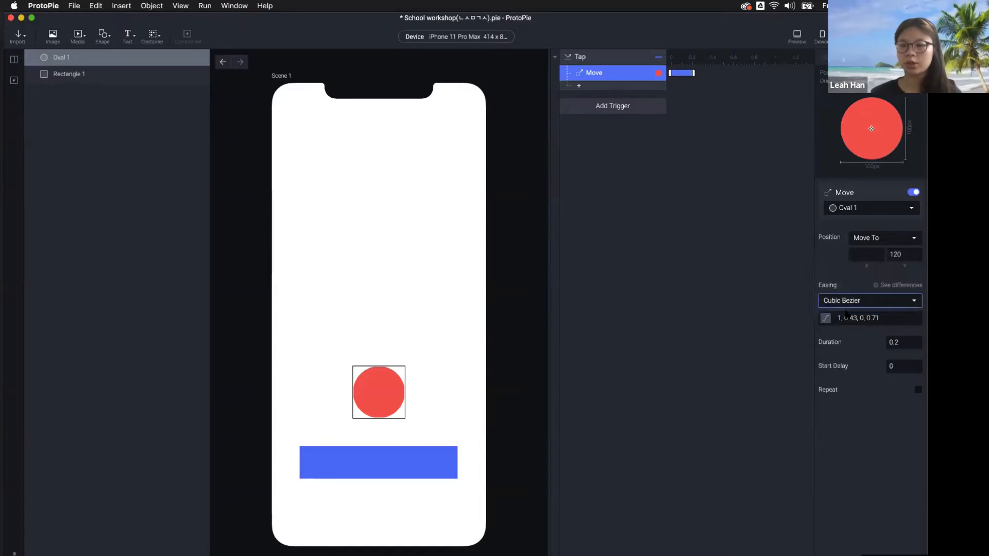
Try Spring Friction 1 in Preview, then set Friction to 26 with Tension 300 (0.53 s)
drag(855, 350, 850, 350)
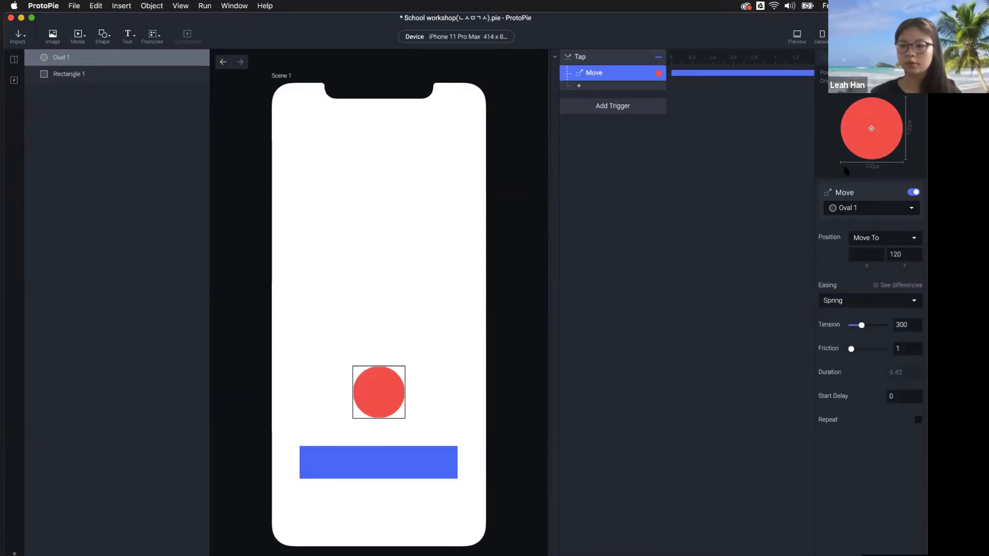
click(796, 37)
click(774, 424)
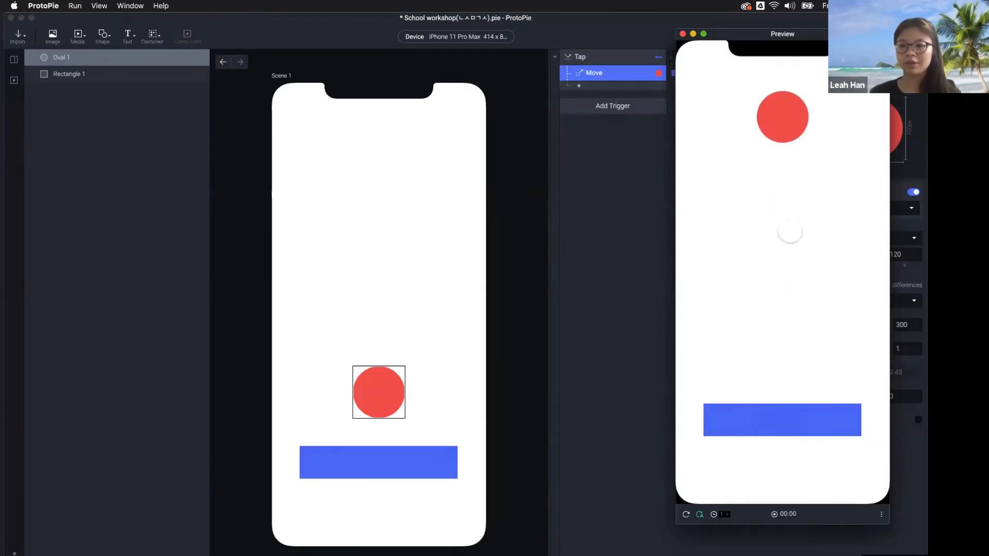
click(626, 92)
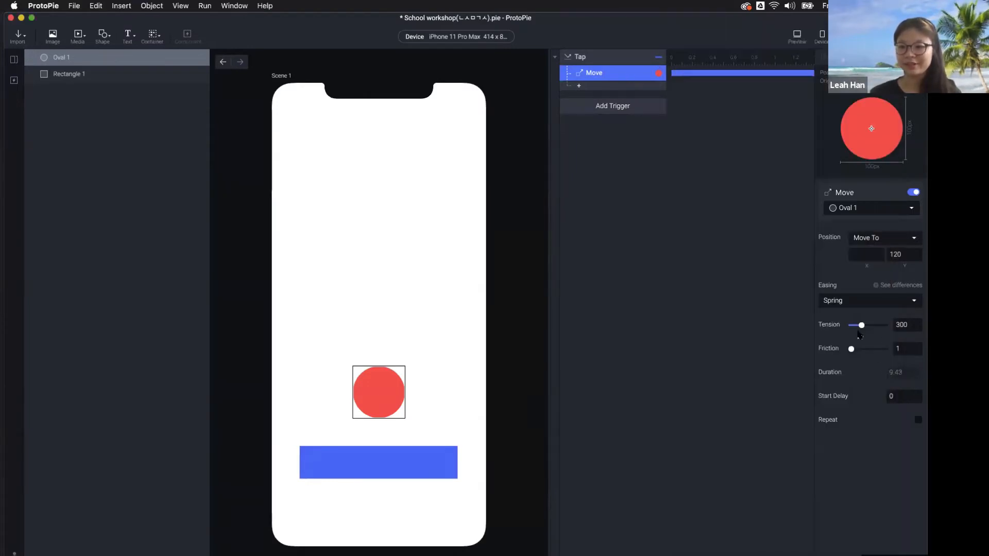
drag(851, 349, 860, 350)
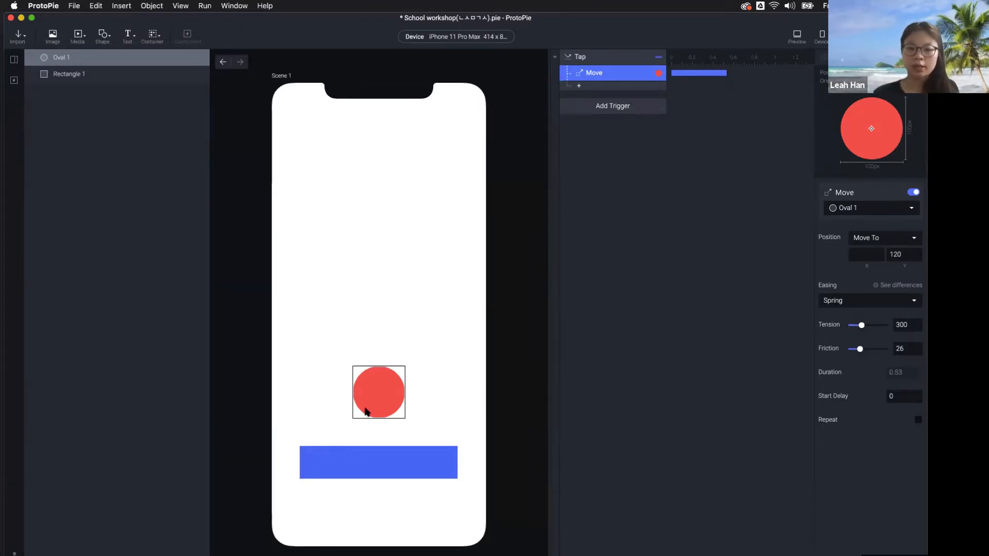
click(389, 379)
Add a 3D Rotate response turning Oval 1 by 360 around the third Direction axis
click(573, 88)
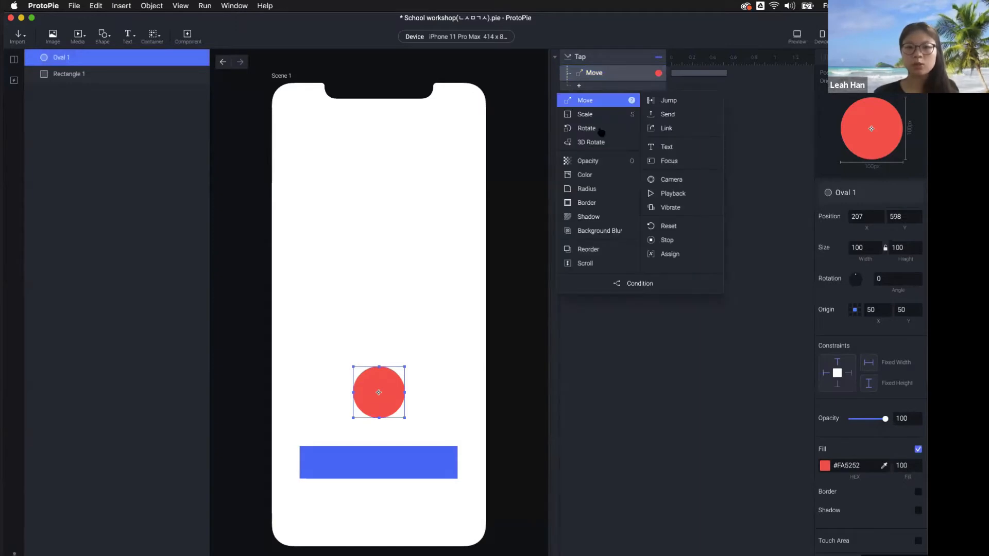
click(614, 147)
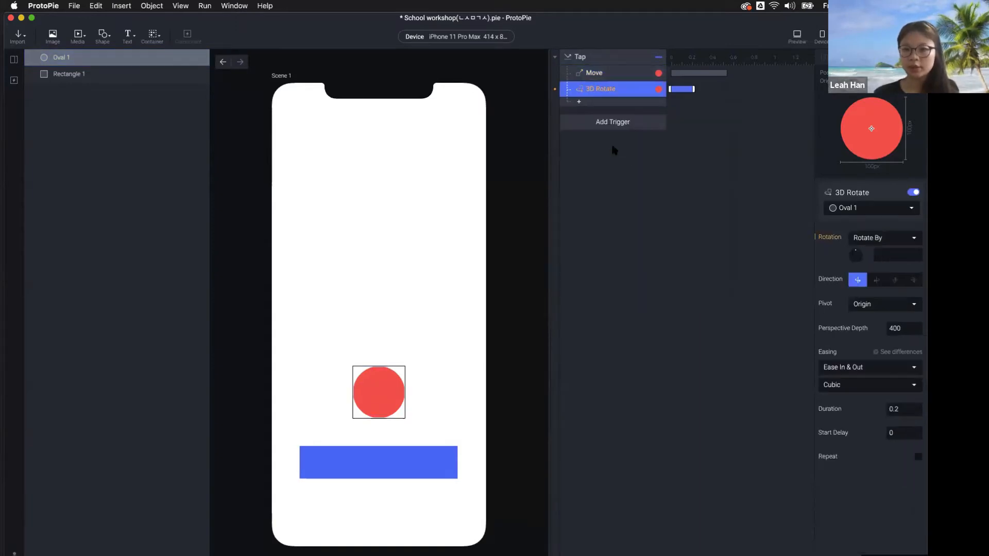
click(886, 254)
text(360)
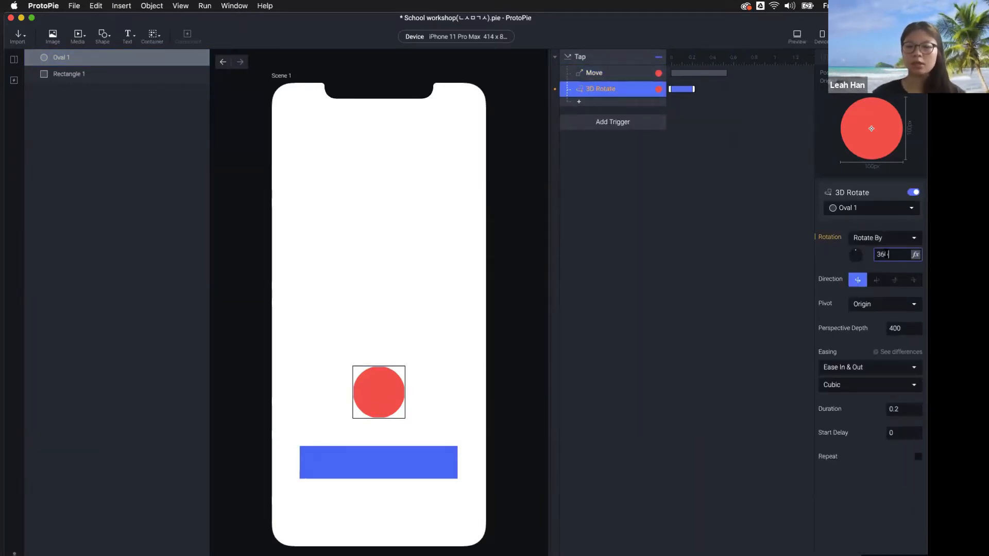
click(894, 282)
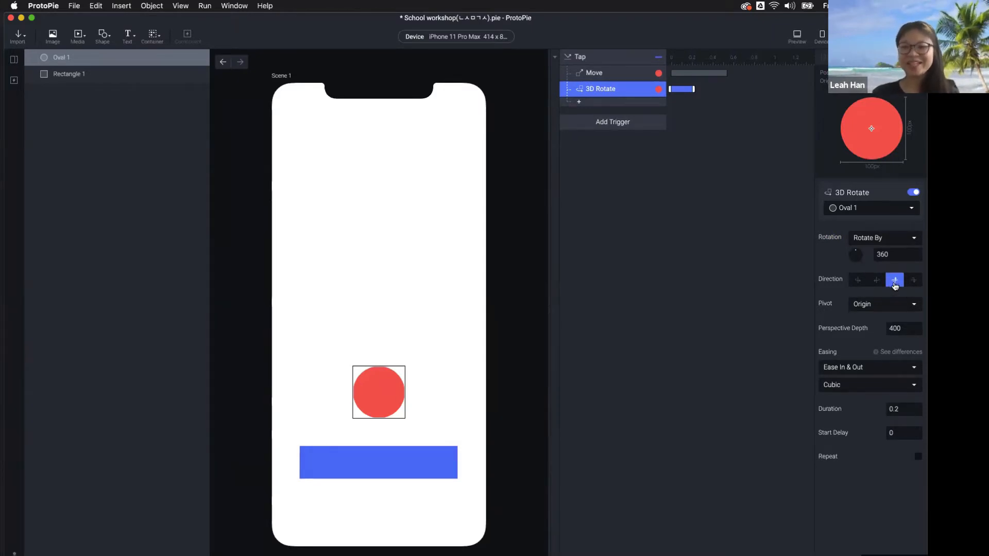
click(368, 383)
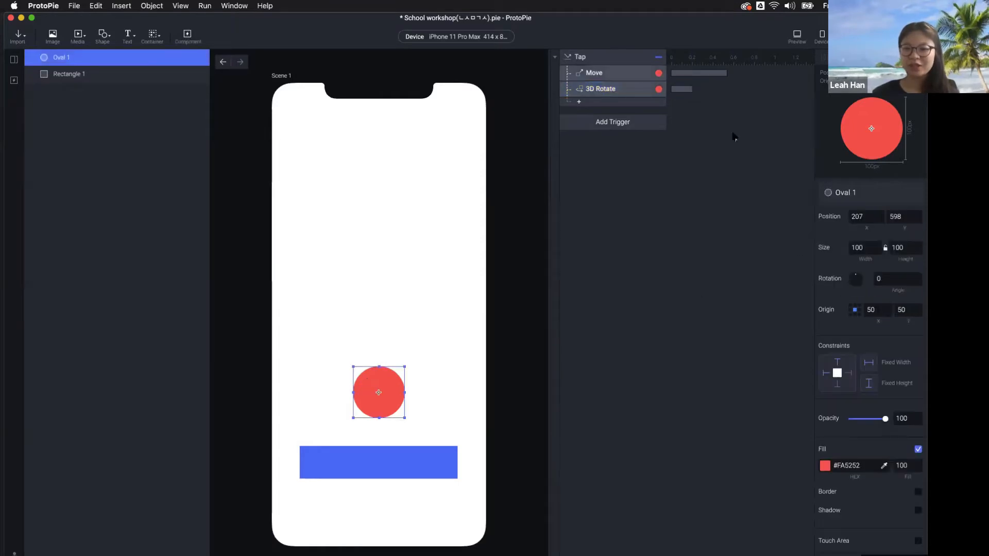
click(623, 89)
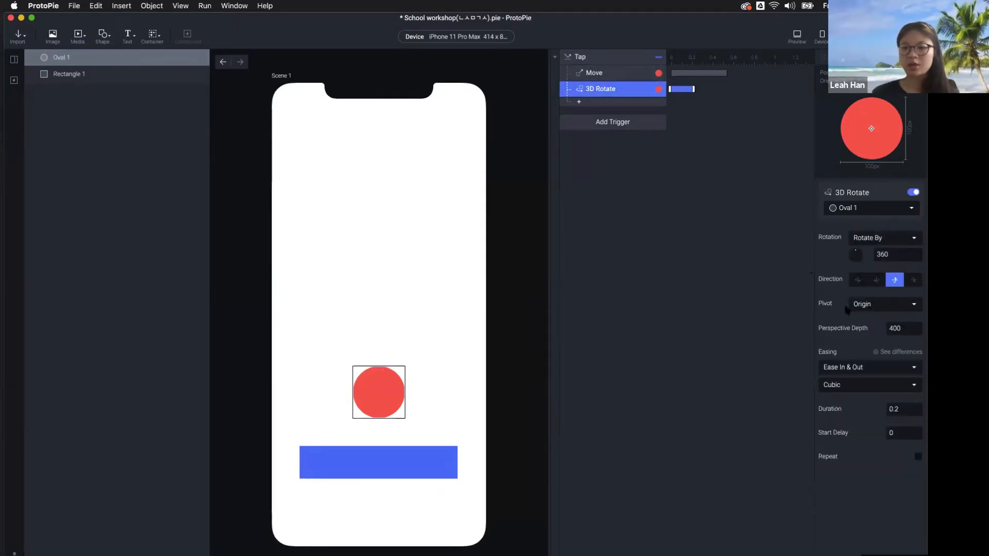
click(473, 308)
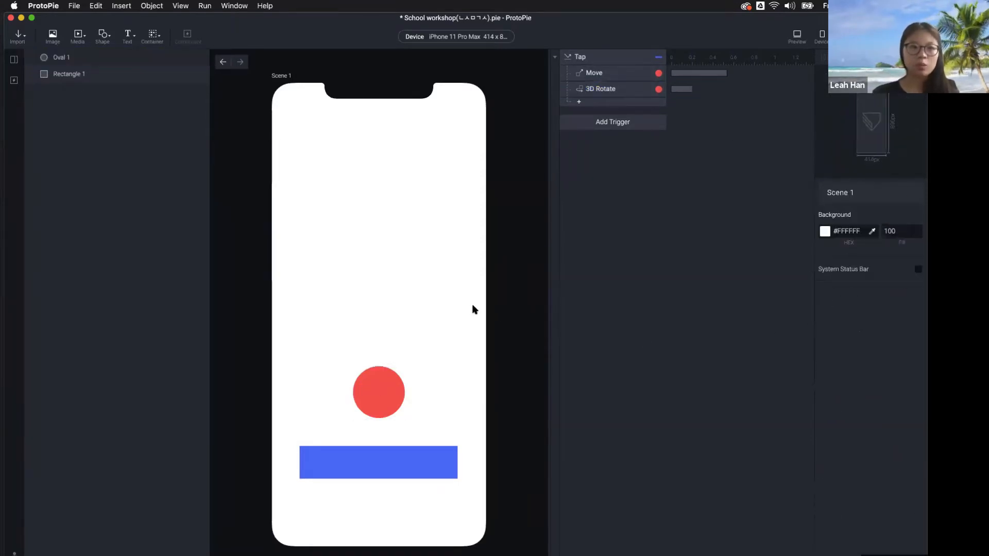
click(399, 379)
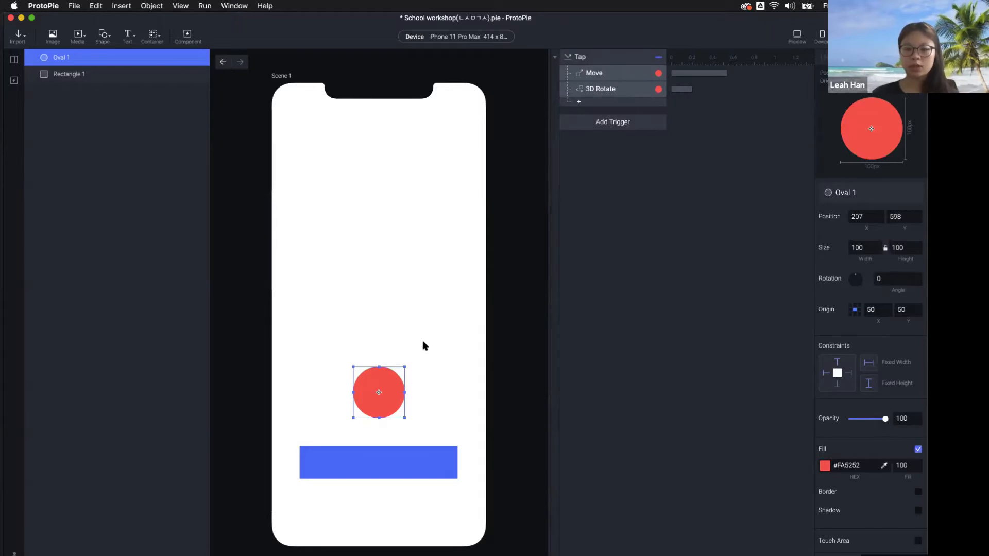
Move Oval 1's origin to its top-left corner and watch the tap animation at x0.1 in Preview
click(850, 306)
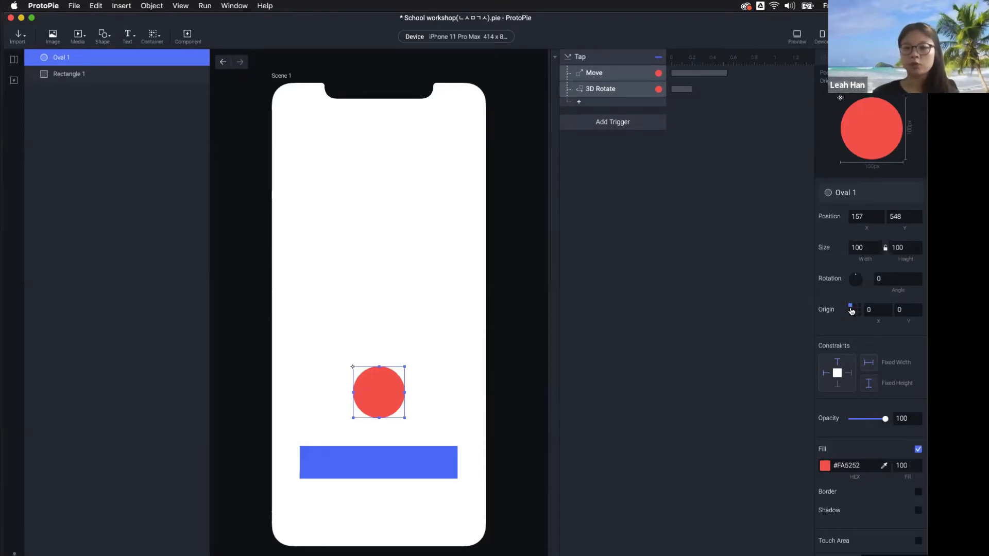
click(805, 36)
click(771, 409)
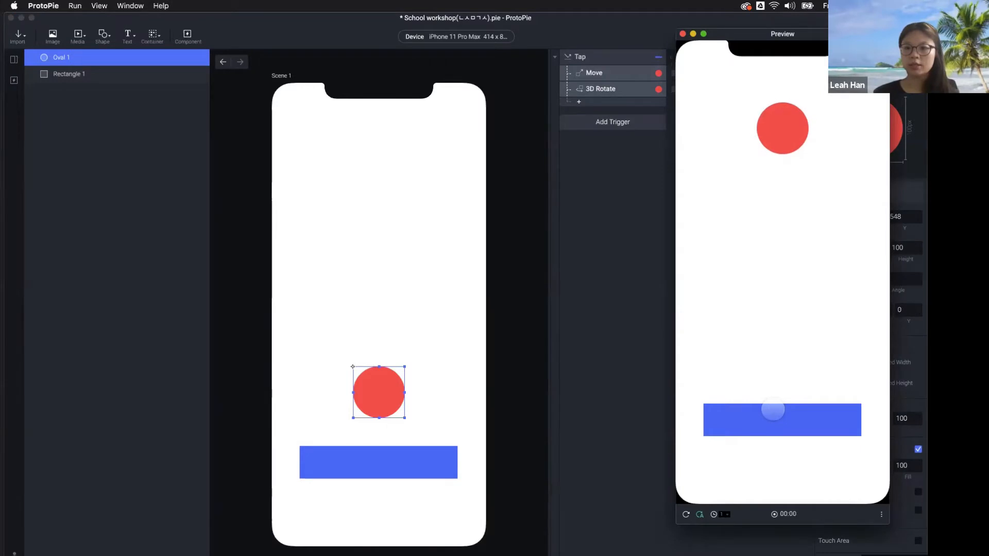
click(717, 514)
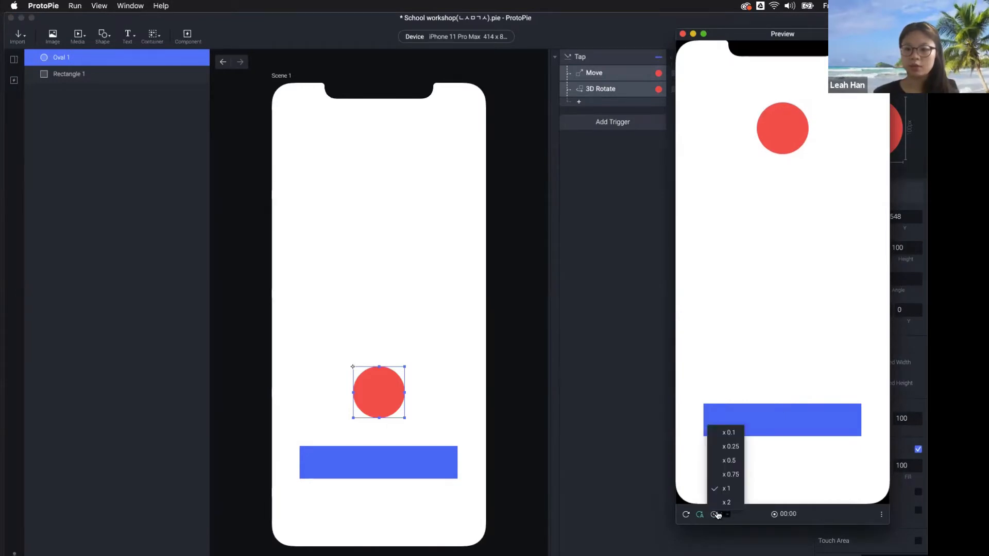
click(740, 432)
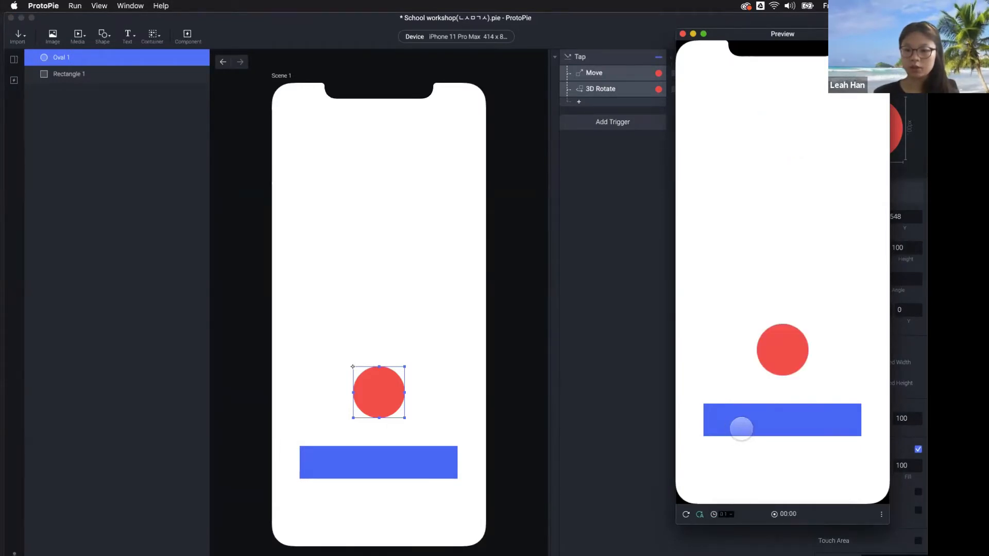
click(789, 422)
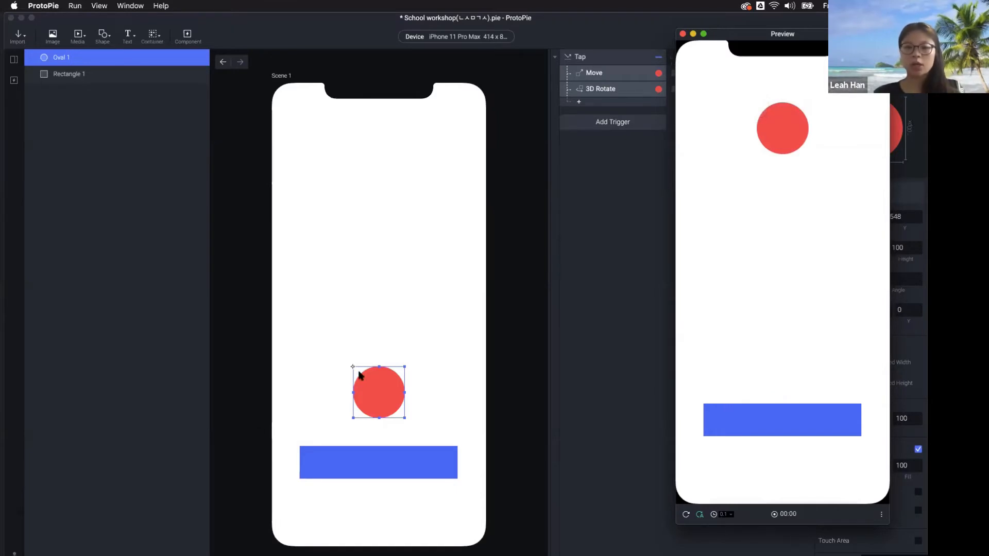
click(383, 397)
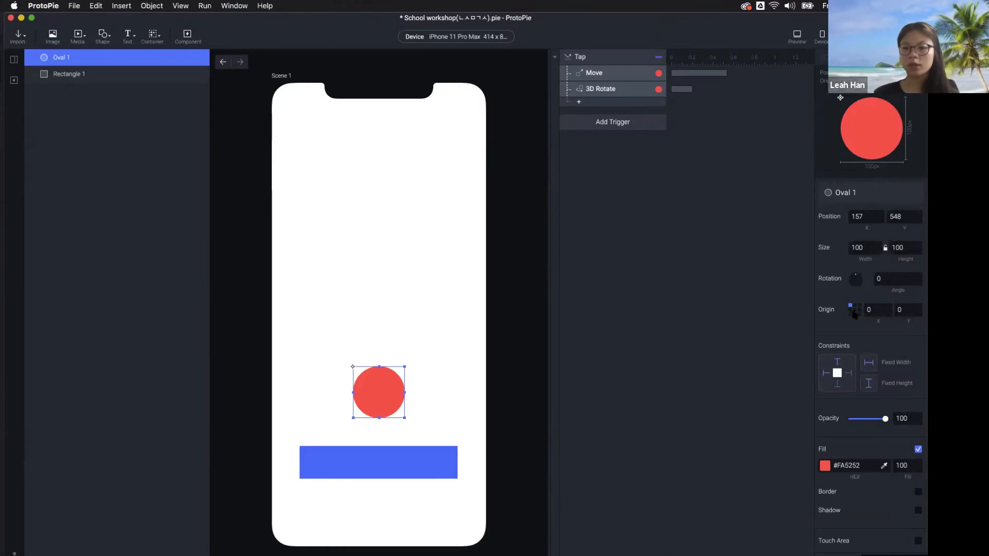
Reset Oval 1's origin to its centre (50, 50) and replay the tap at x0.1 speed
click(855, 310)
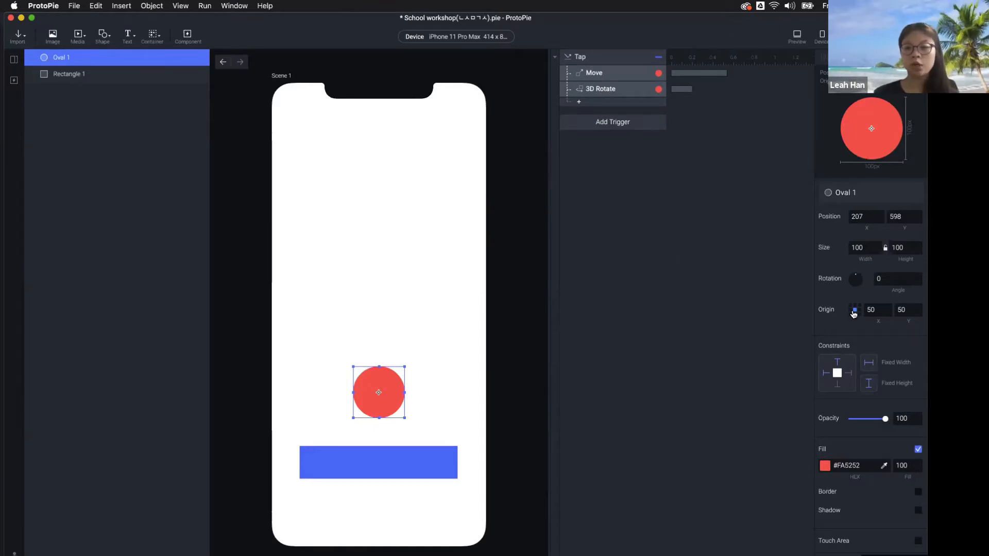
click(792, 42)
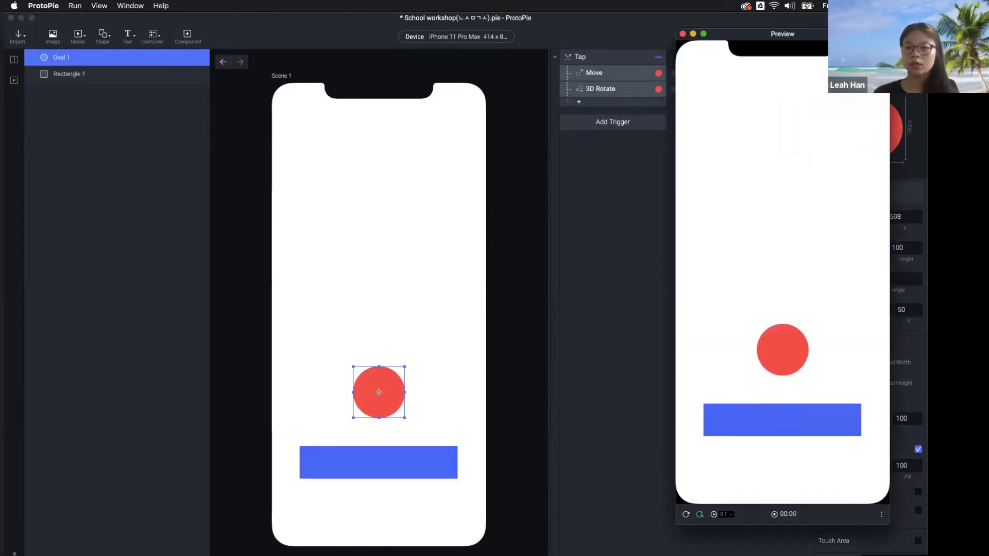
click(722, 515)
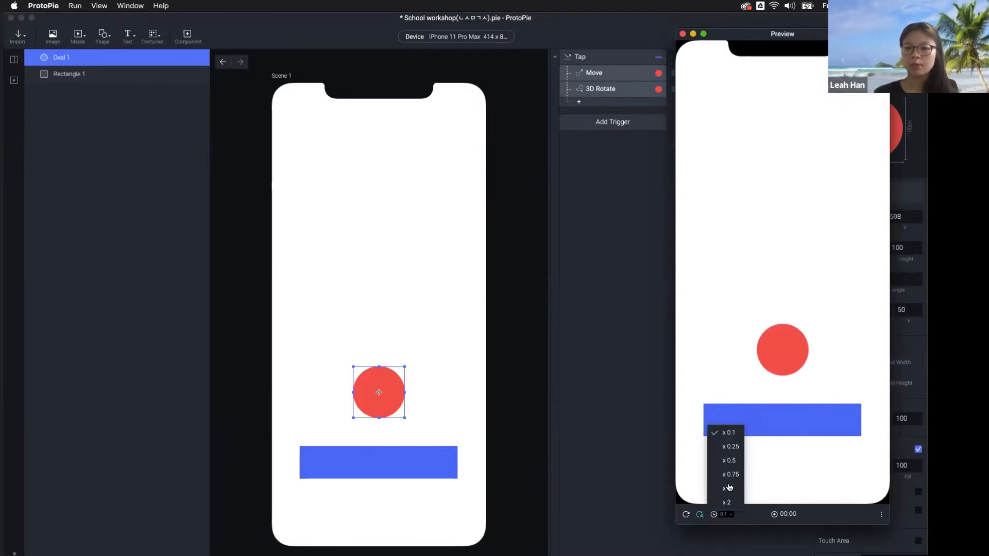
click(729, 432)
click(786, 420)
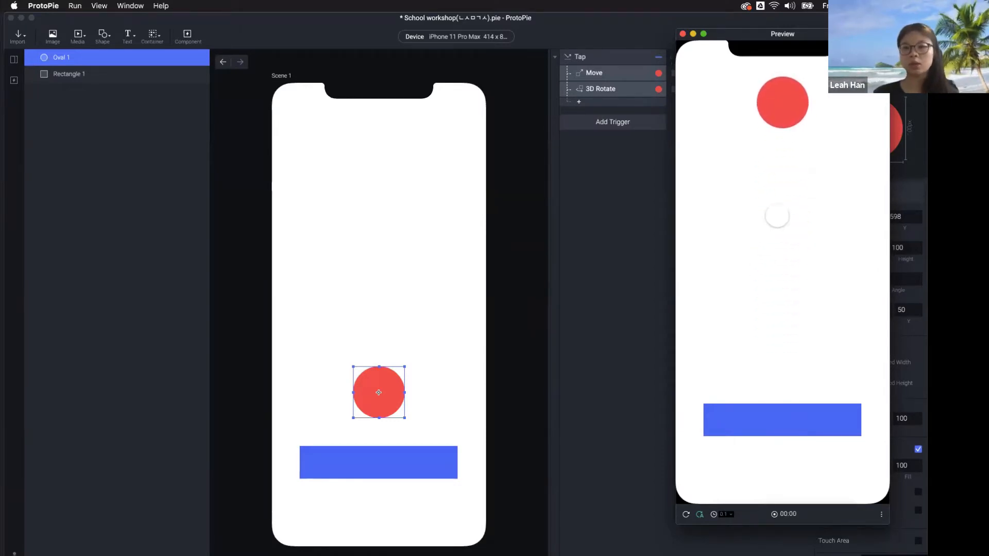
Restore x1 playback speed and bring the editor back in front of the preview
click(723, 515)
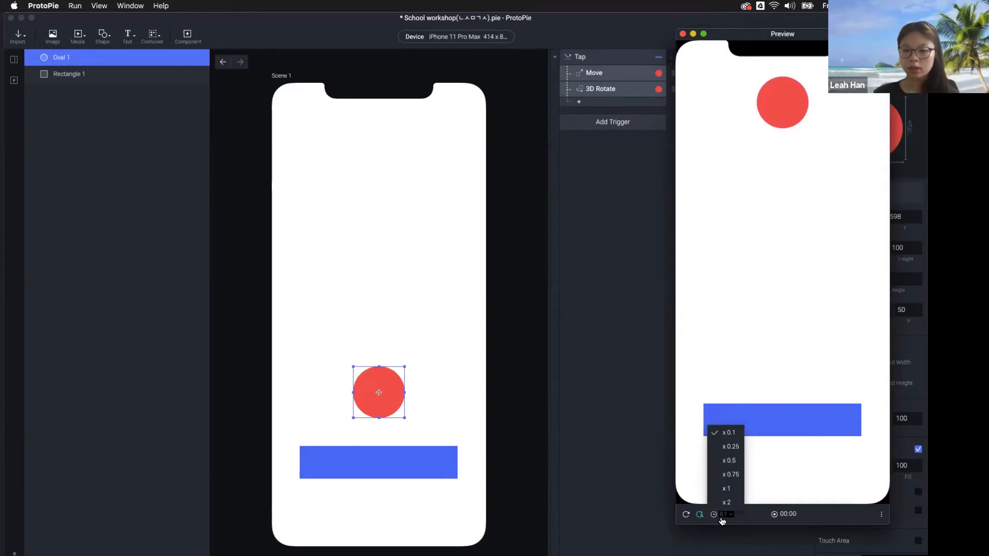
click(735, 489)
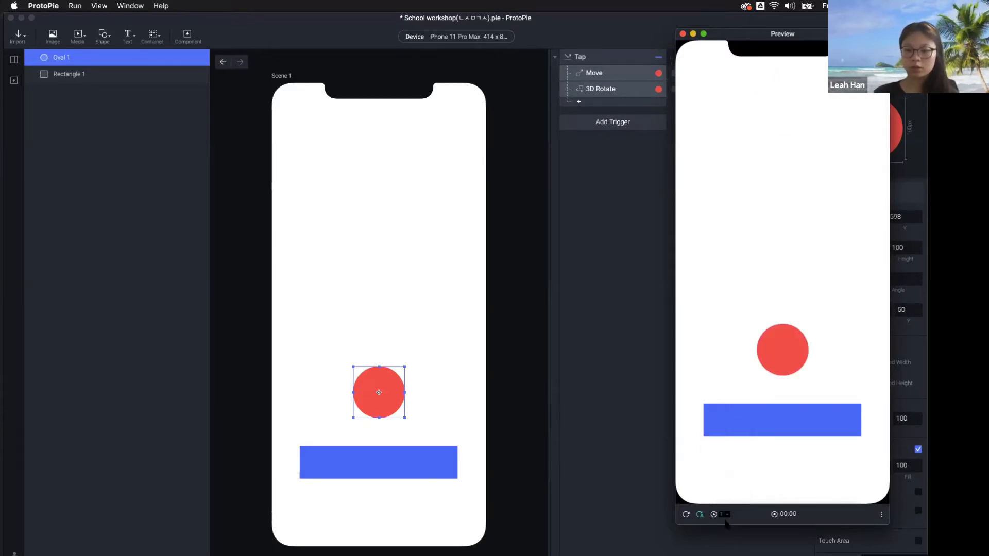
click(723, 514)
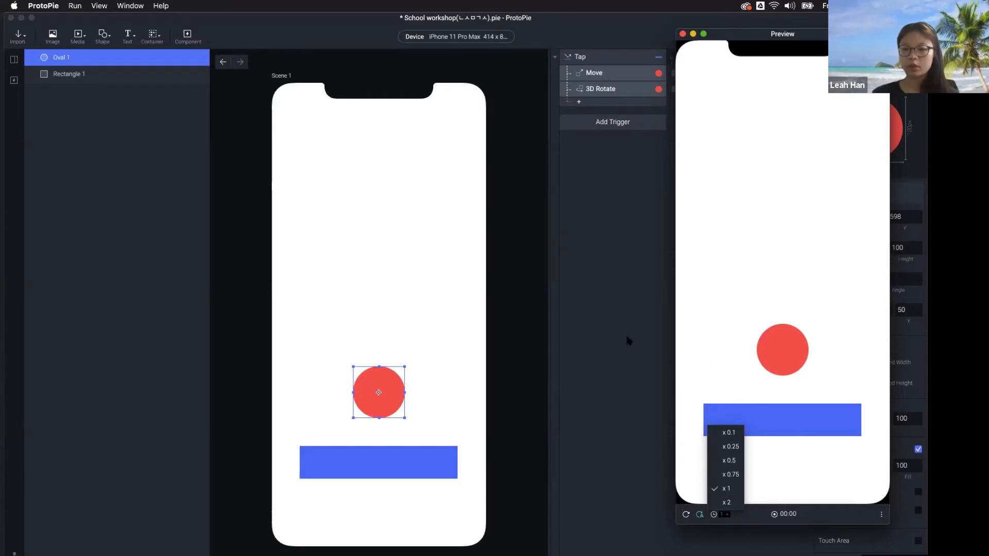
click(625, 252)
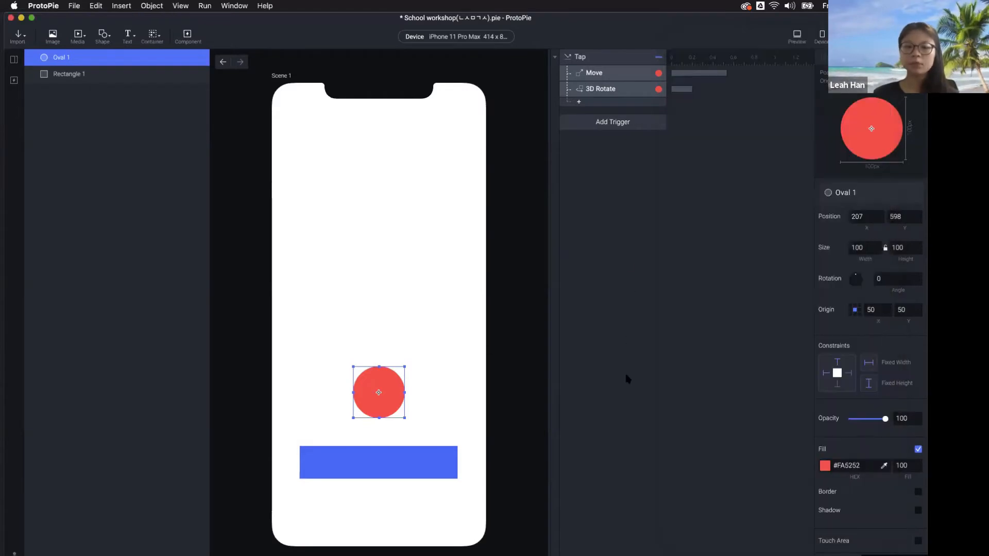
Review the settings of the red circle's Move response
click(497, 388)
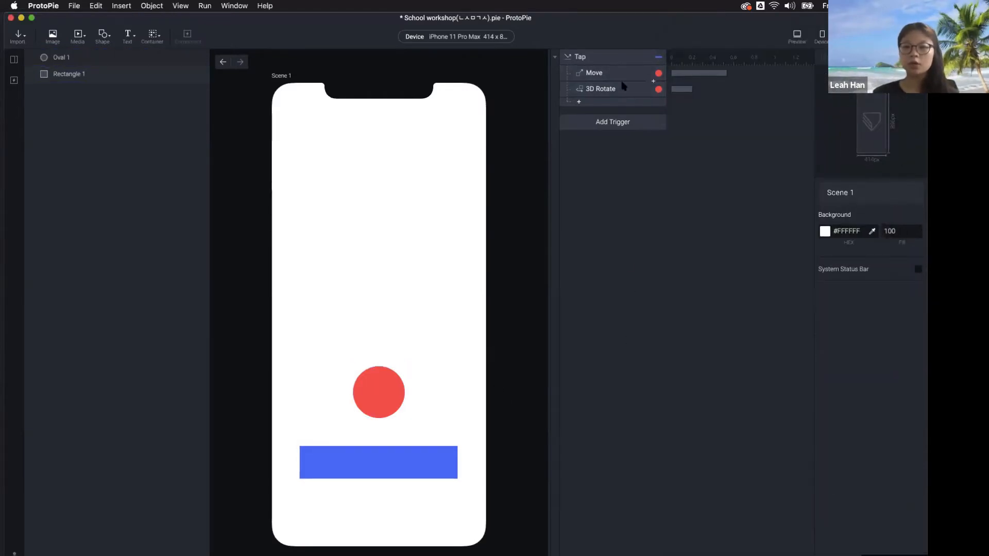
click(592, 74)
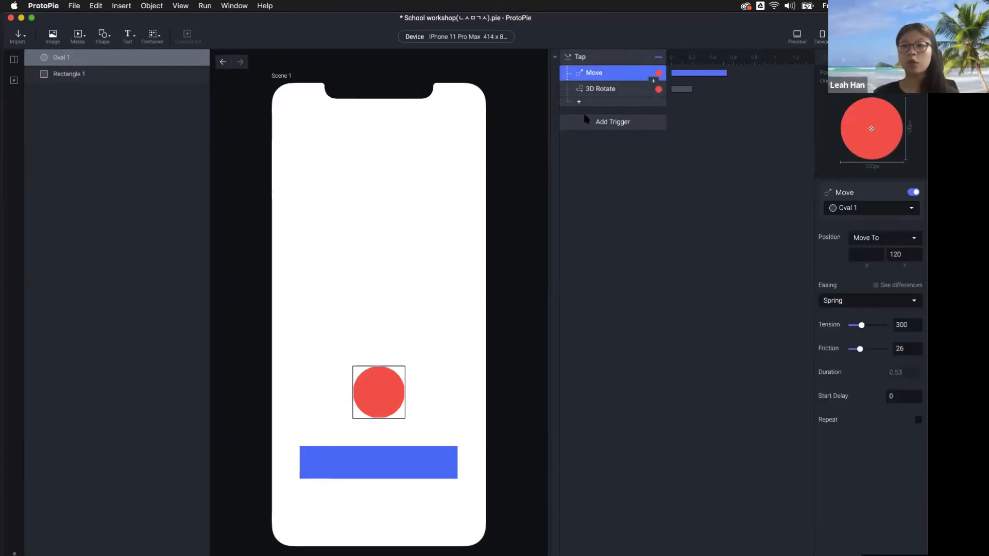
click(504, 313)
Add a Scale response to the blue rectangle, sizing it to width 414 and height 896
click(435, 457)
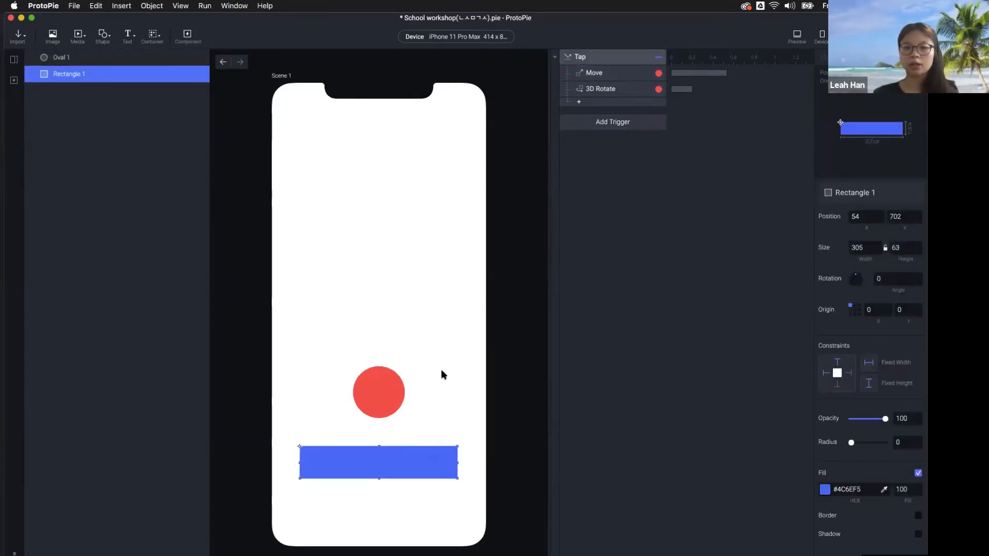
click(614, 102)
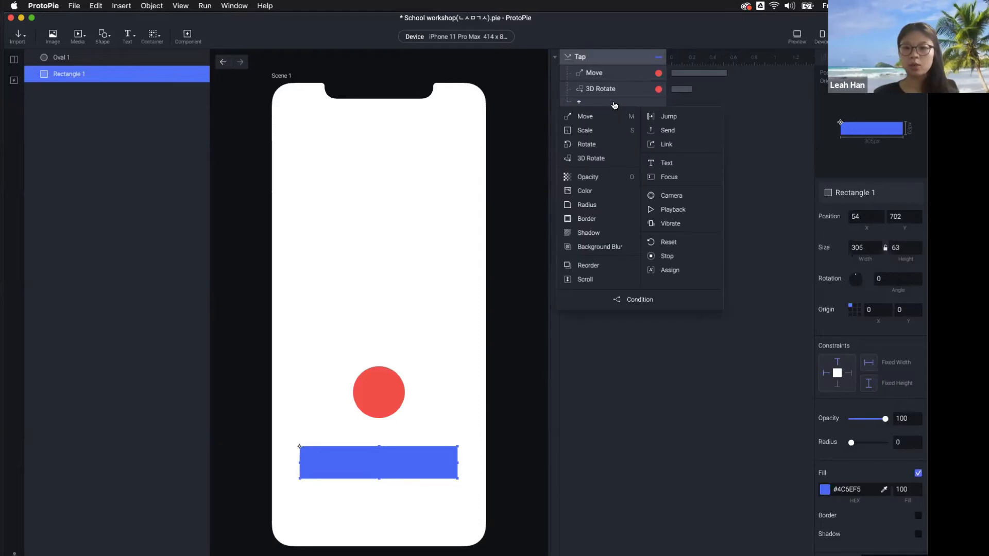
click(381, 387)
click(410, 459)
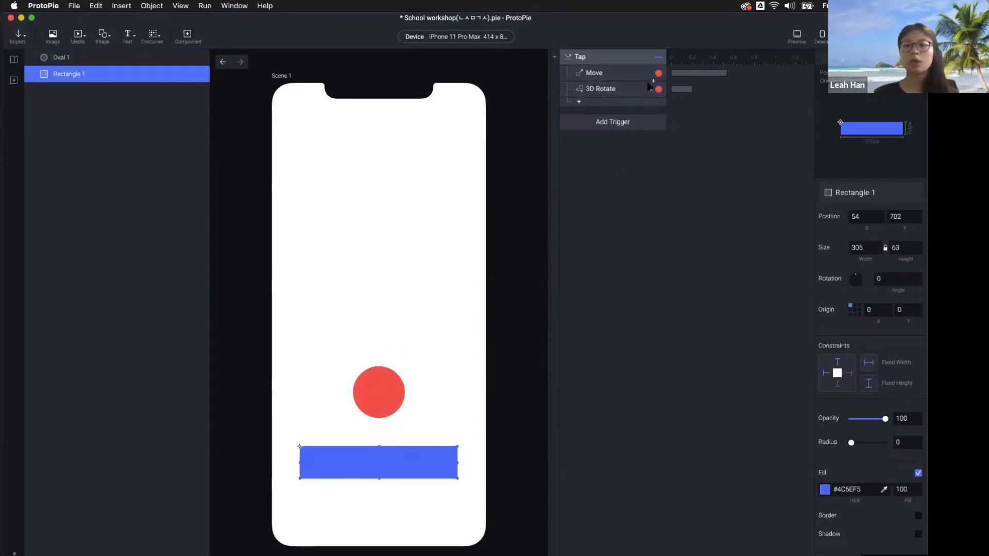
click(632, 102)
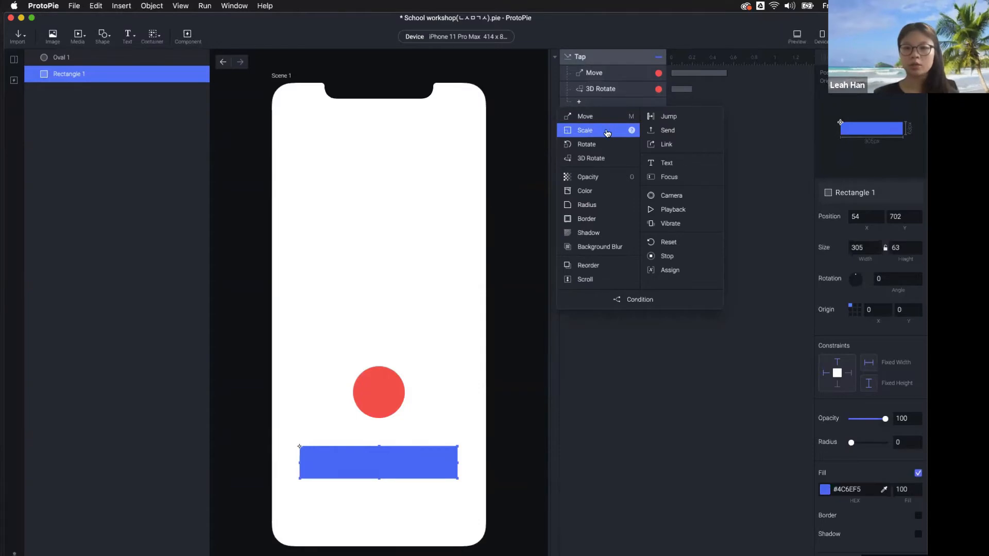
click(608, 132)
click(859, 278)
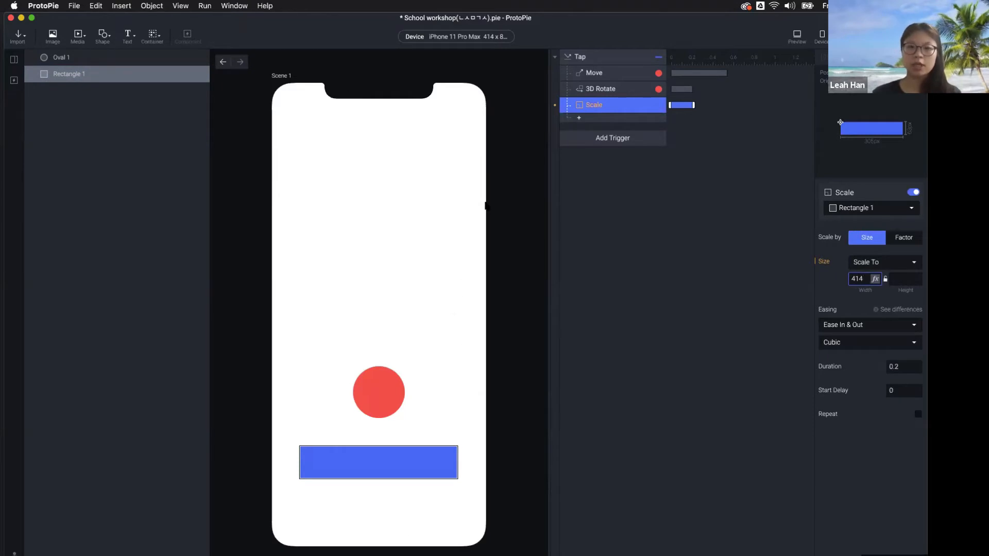
click(489, 36)
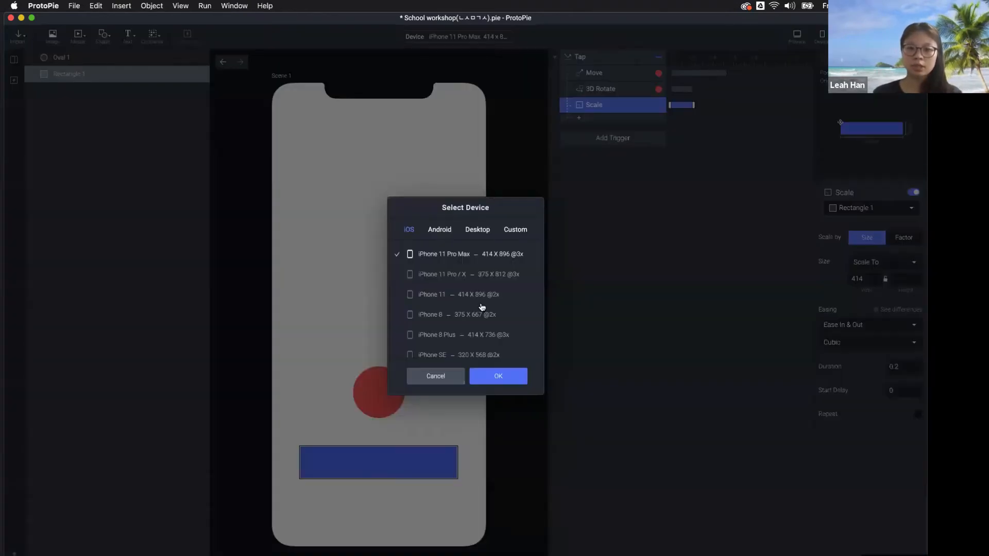
click(620, 258)
click(896, 279)
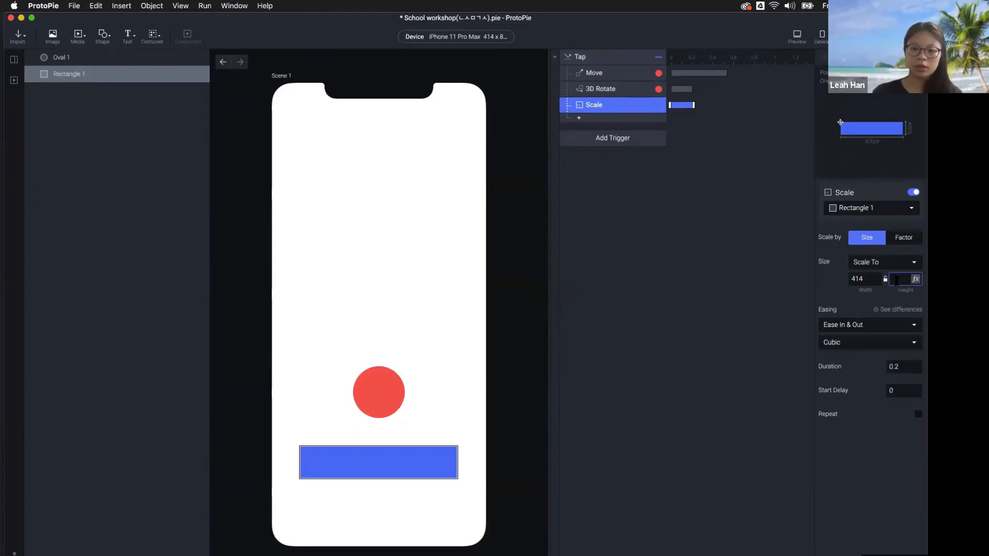
text(896)
click(680, 221)
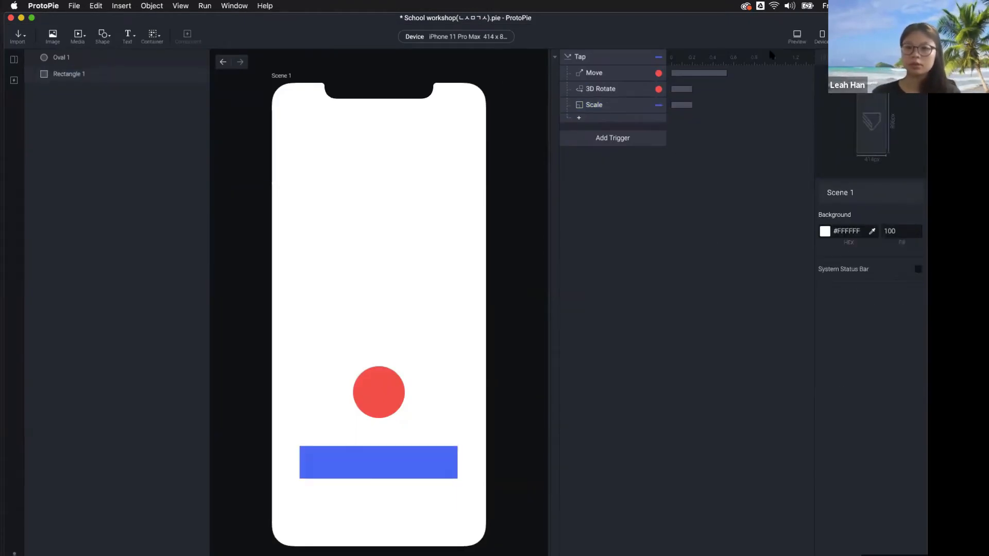
click(797, 35)
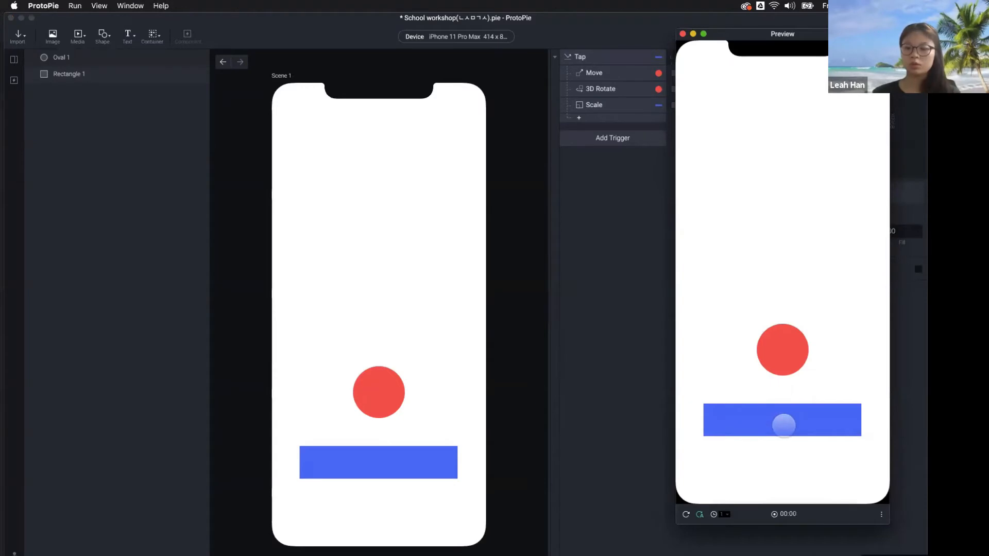
click(784, 425)
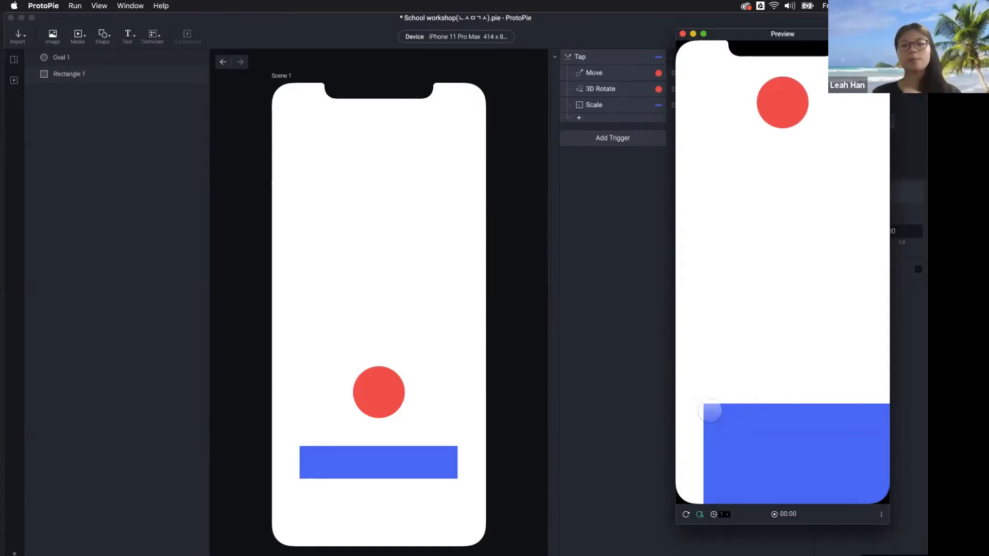
click(311, 460)
click(299, 450)
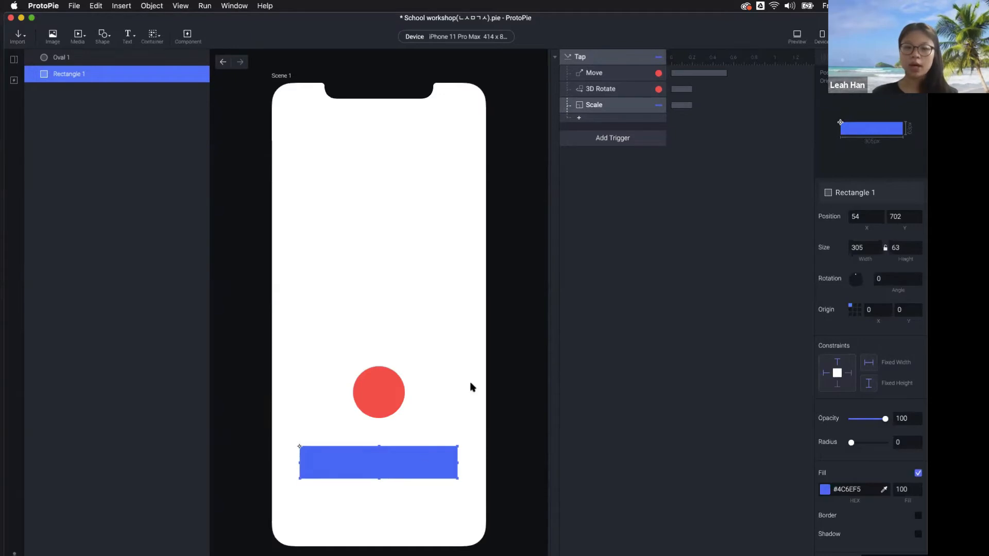
Add a Move response under Tap that sends the blue rectangle to X 0, Y 0
click(579, 118)
click(588, 134)
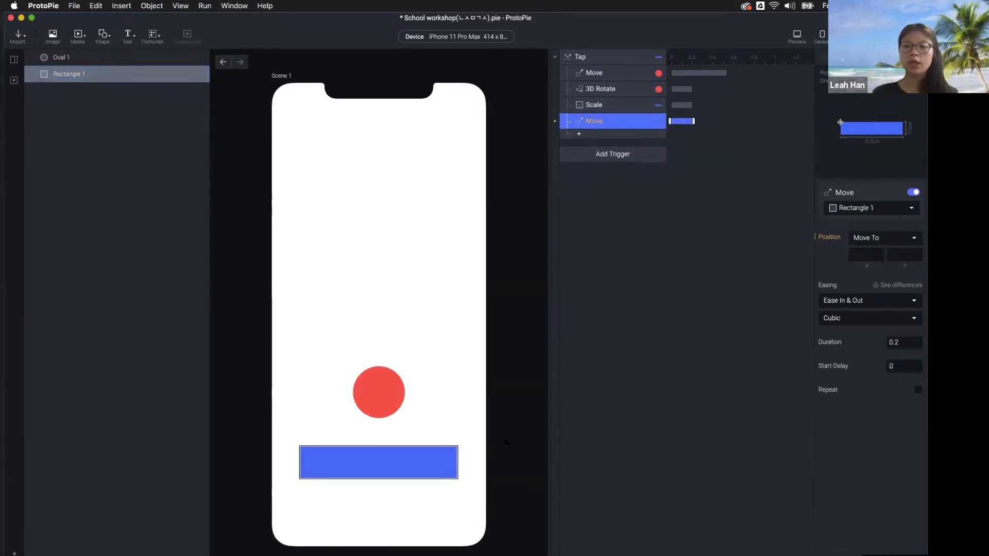
click(429, 454)
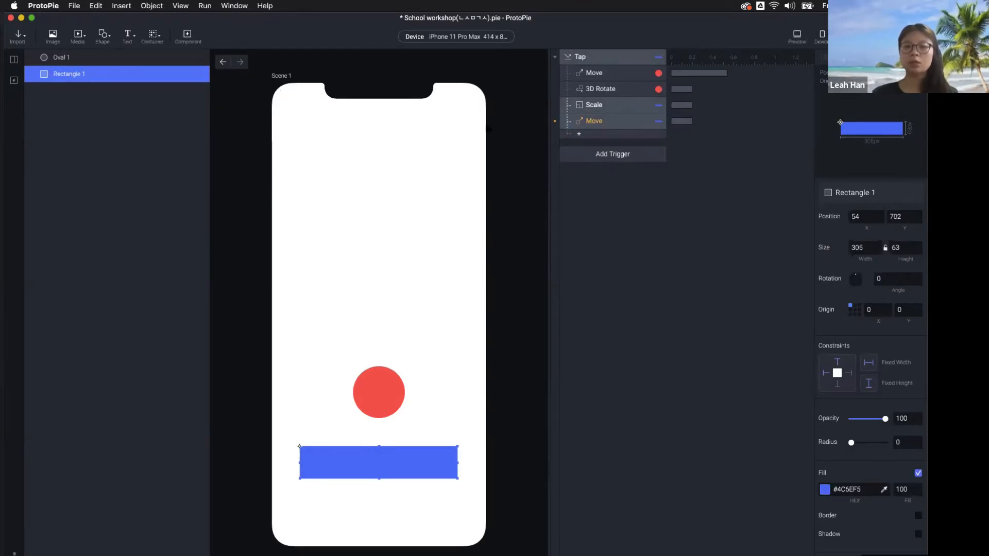
click(593, 121)
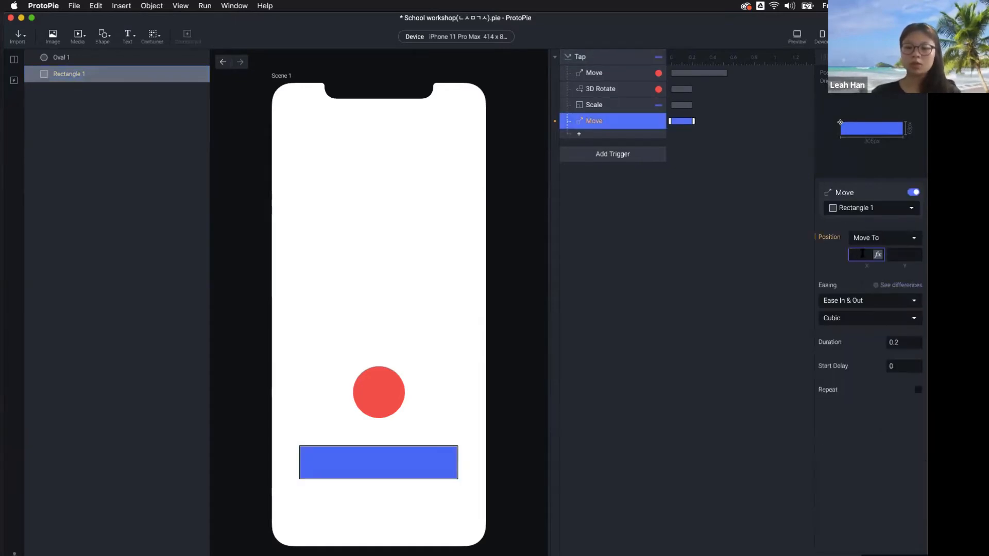
text(0)
key(Tab)
text(0)
key(Return)
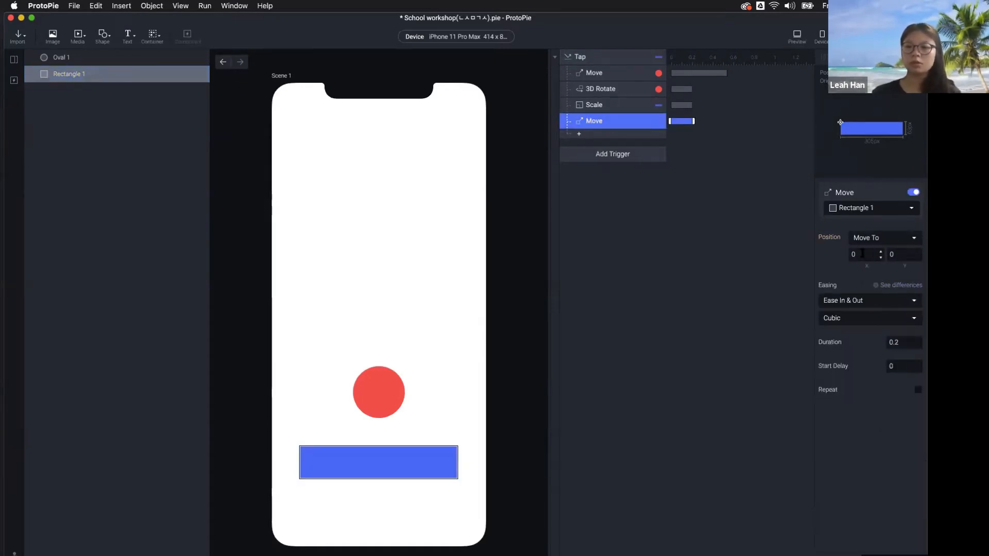
Preview the prototype and tap the rectangle twice to check it fills the screen
click(797, 36)
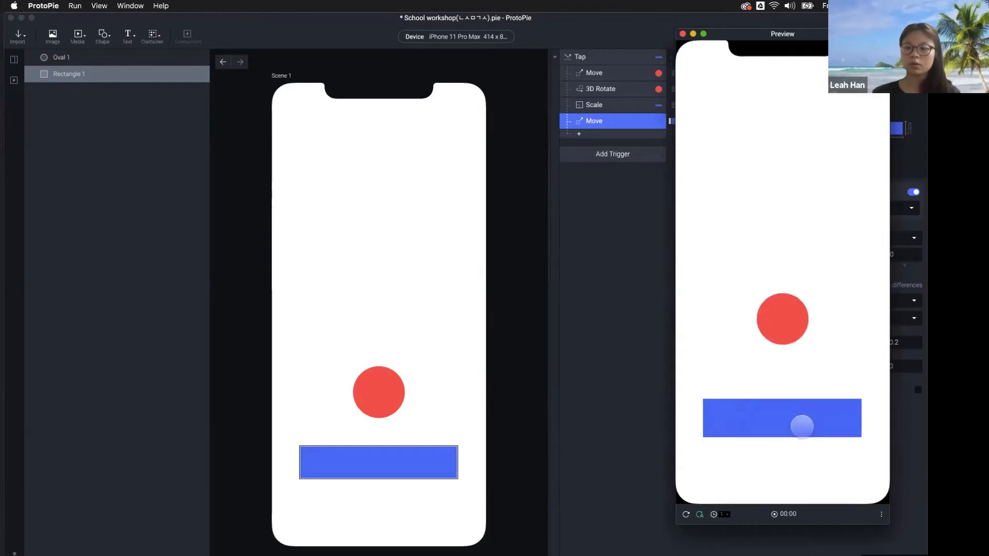
click(802, 427)
click(673, 516)
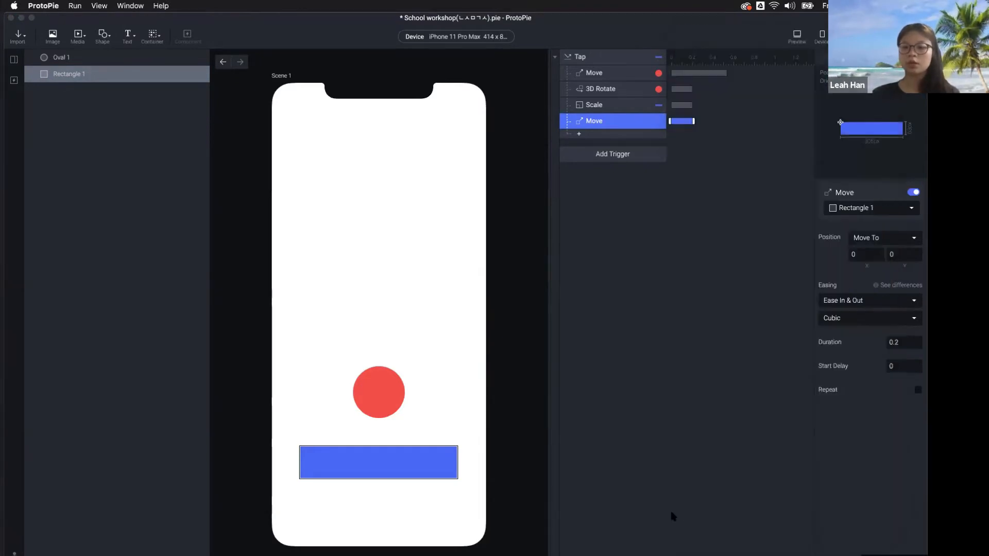
click(796, 36)
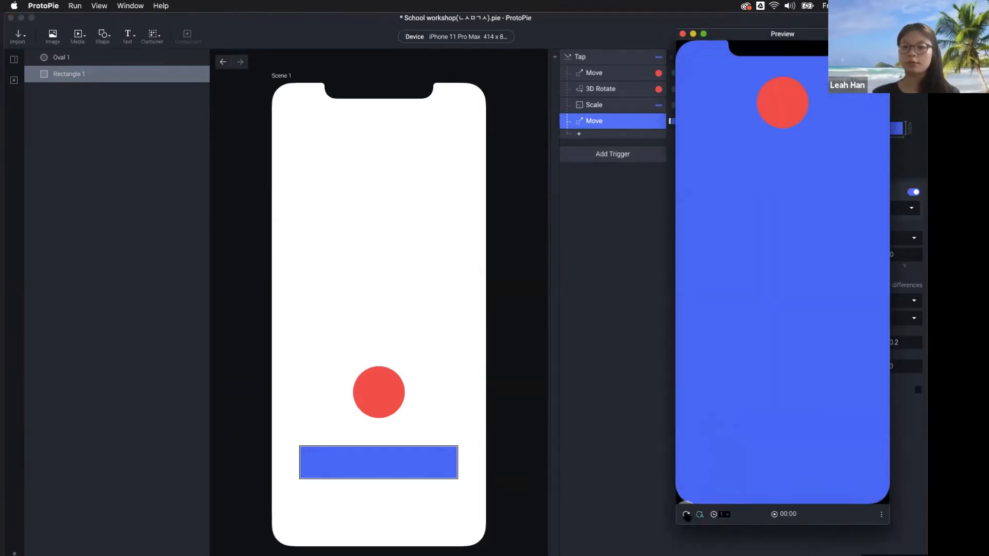
click(687, 514)
click(803, 418)
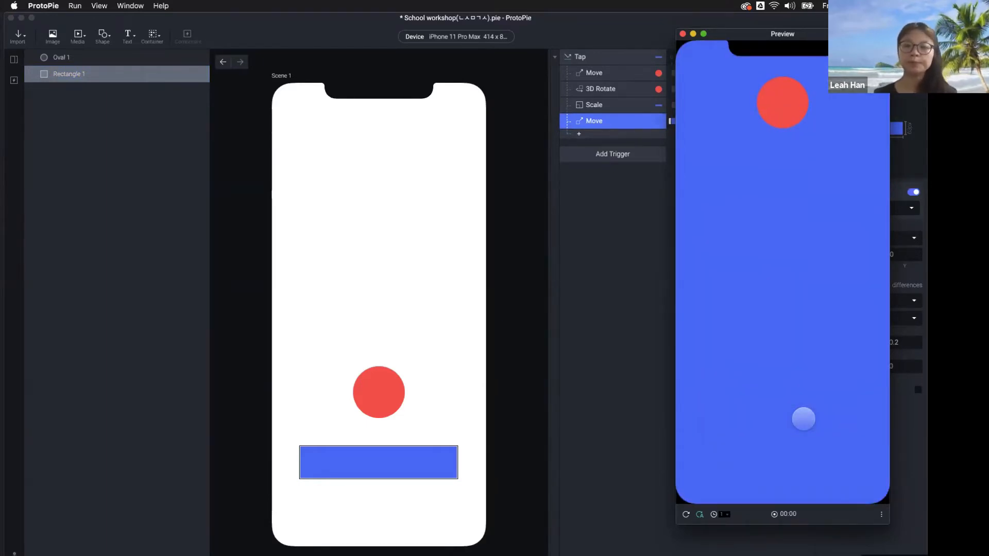
click(620, 388)
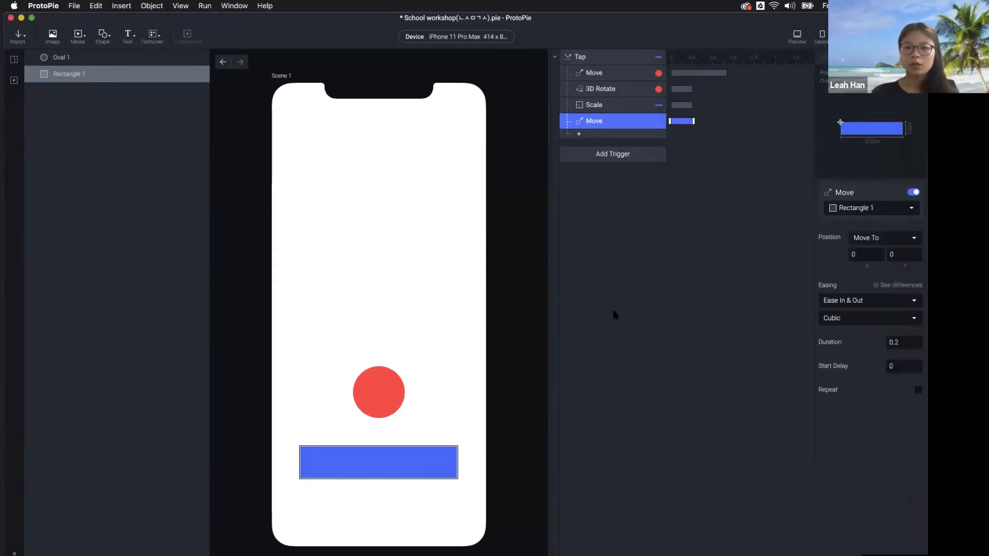
click(634, 215)
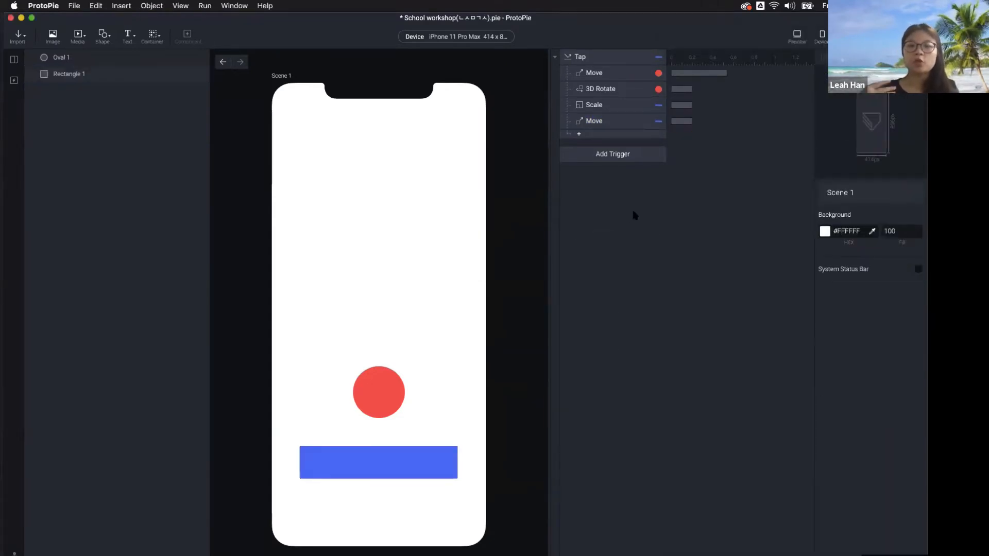
Give the red circle a Drag trigger with a Move response, and delete the extra Rotate trigger
click(384, 391)
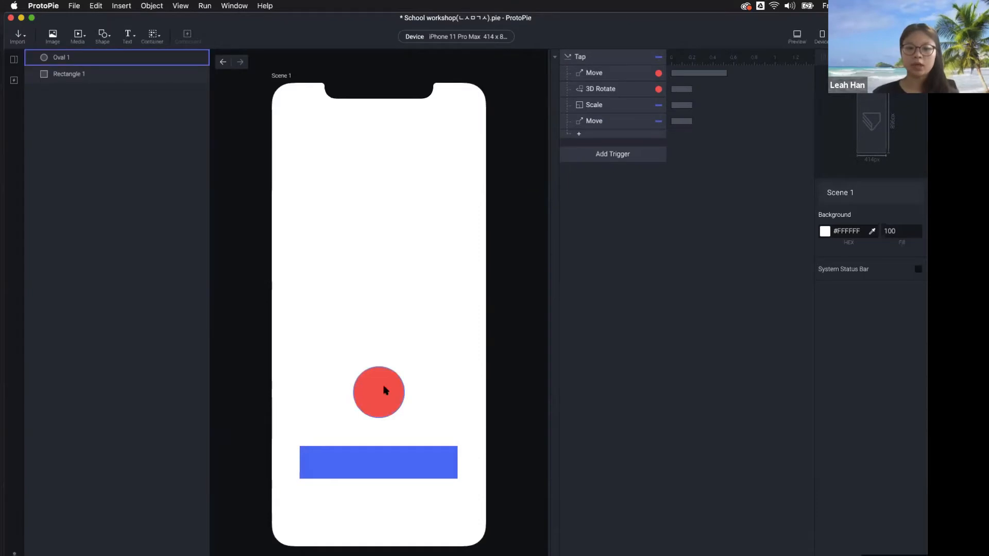
click(632, 160)
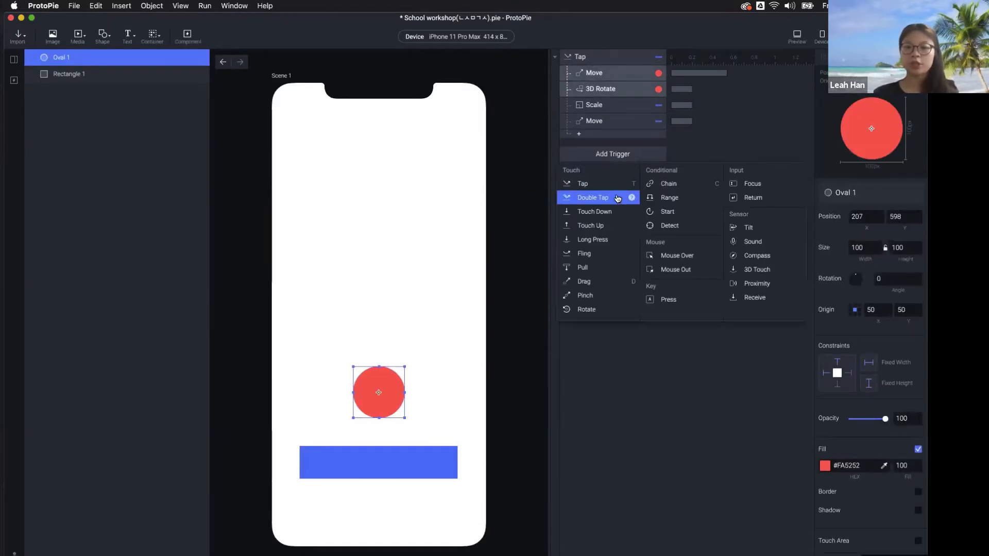
click(601, 283)
click(612, 186)
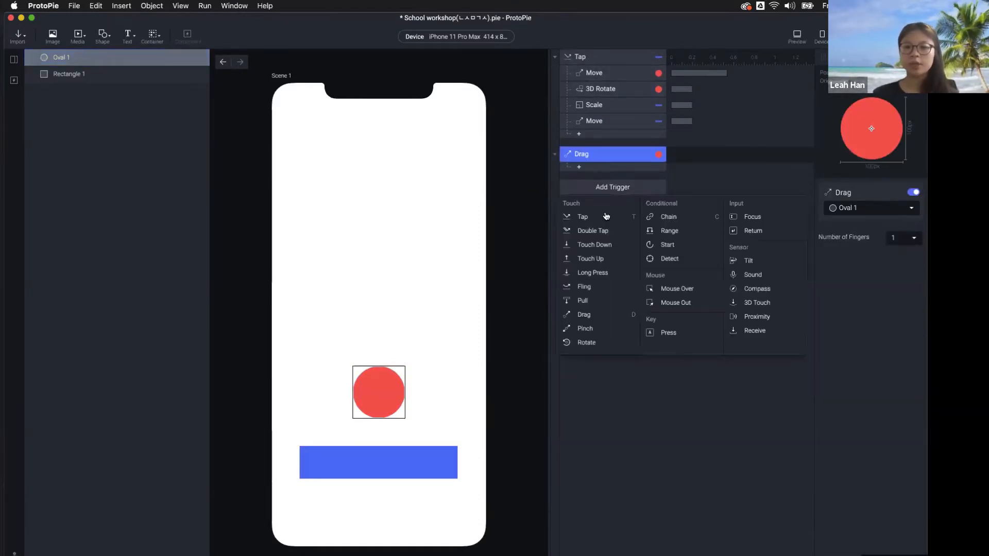
click(601, 341)
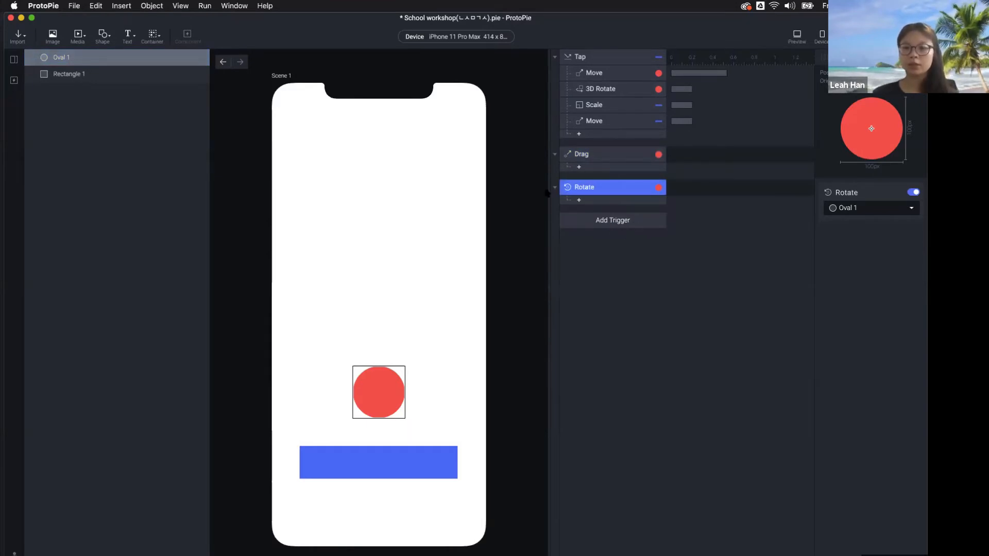
click(600, 170)
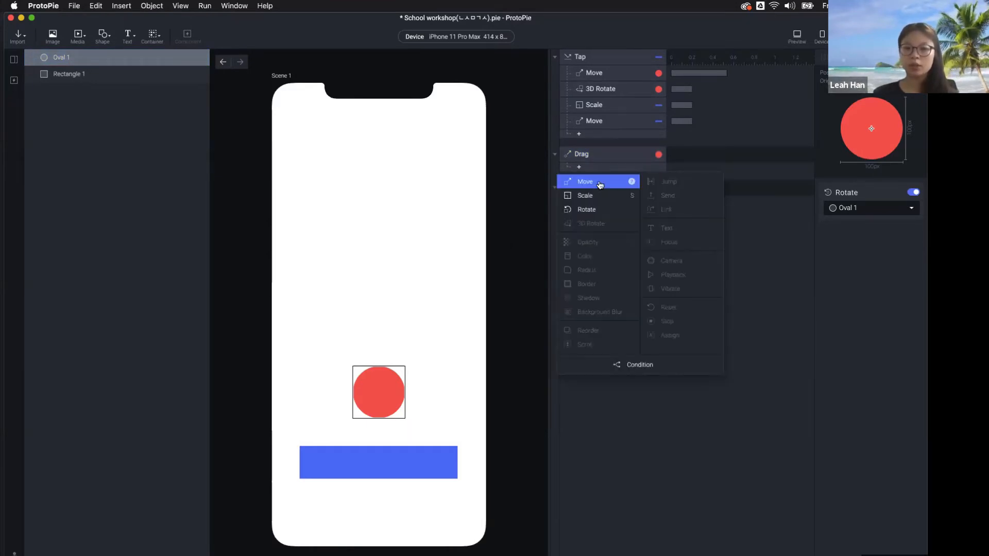
click(597, 184)
click(595, 204)
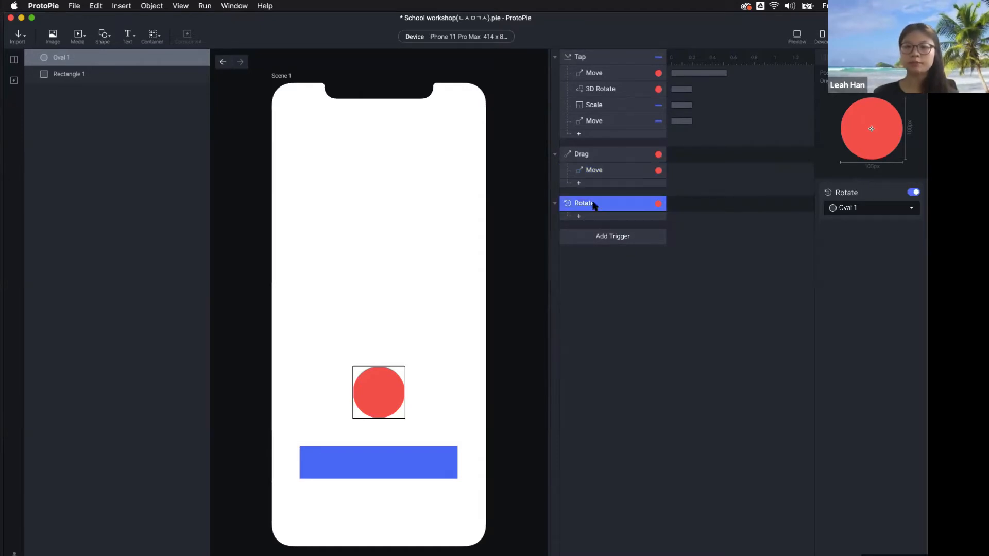
key(BackSpace)
Preview Scene 1, dragging the red circle and tapping the blue bar, then close the preview
click(807, 39)
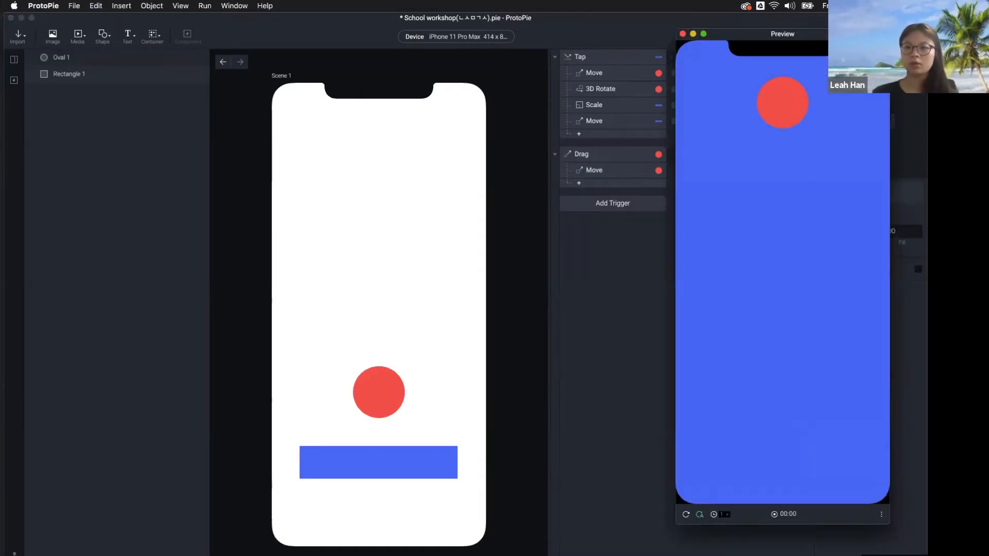
drag(784, 354, 822, 200)
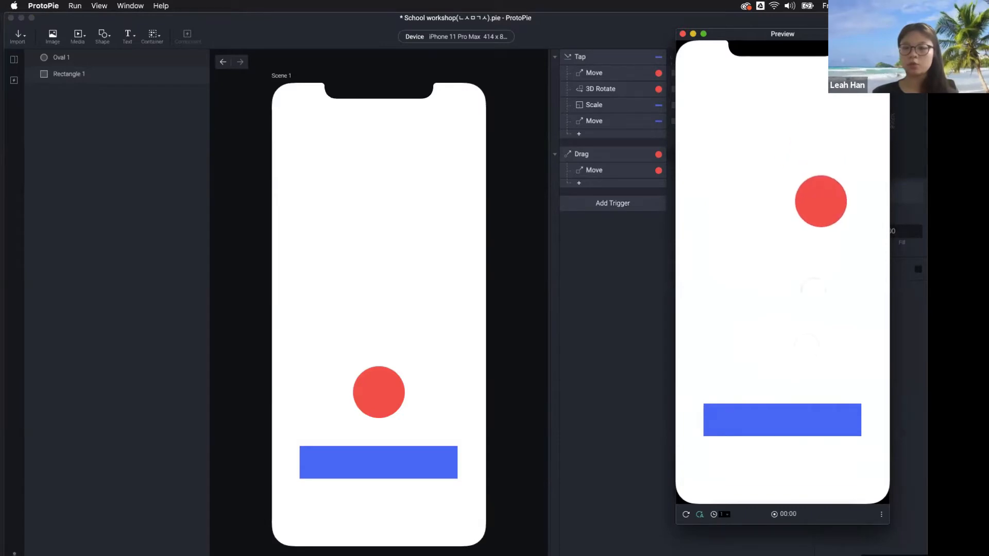
click(792, 420)
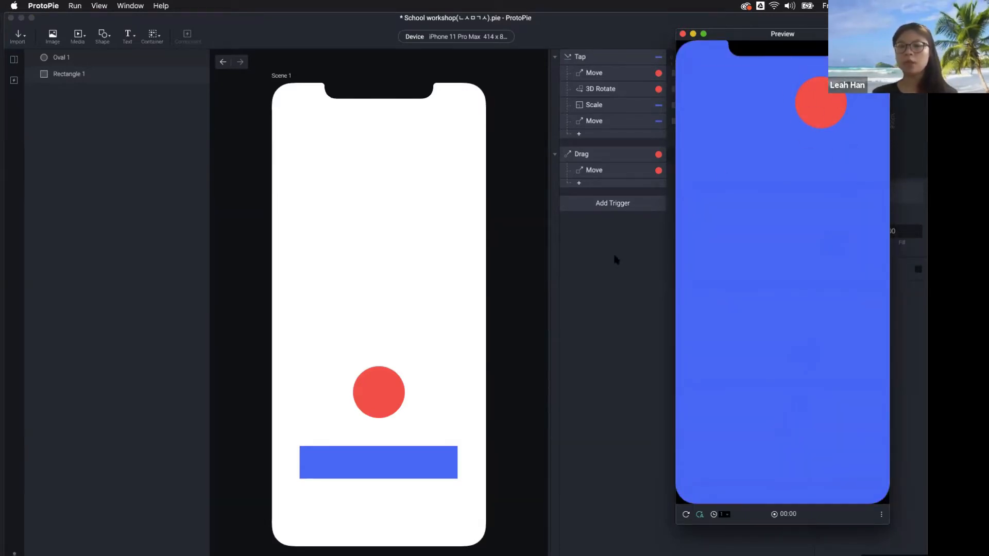
click(682, 33)
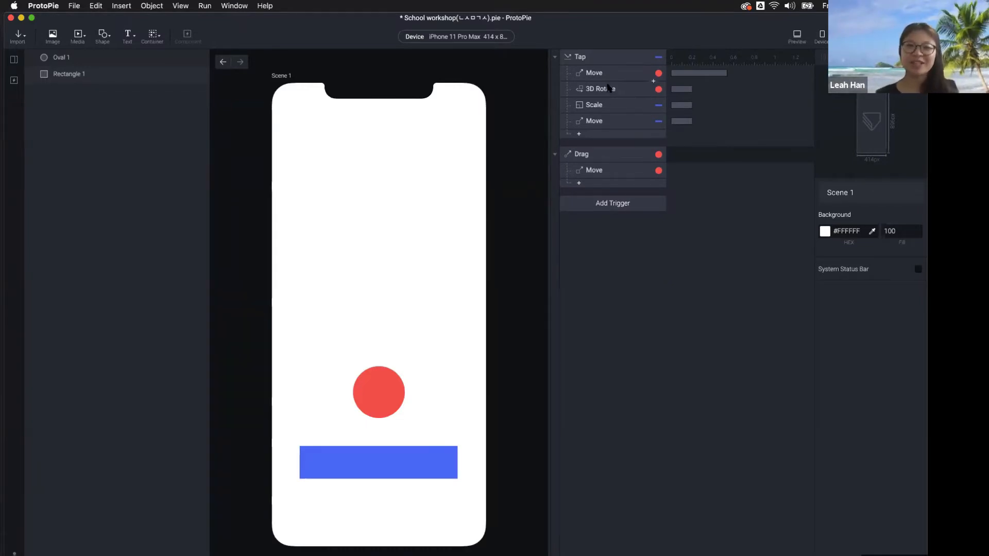
click(14, 59)
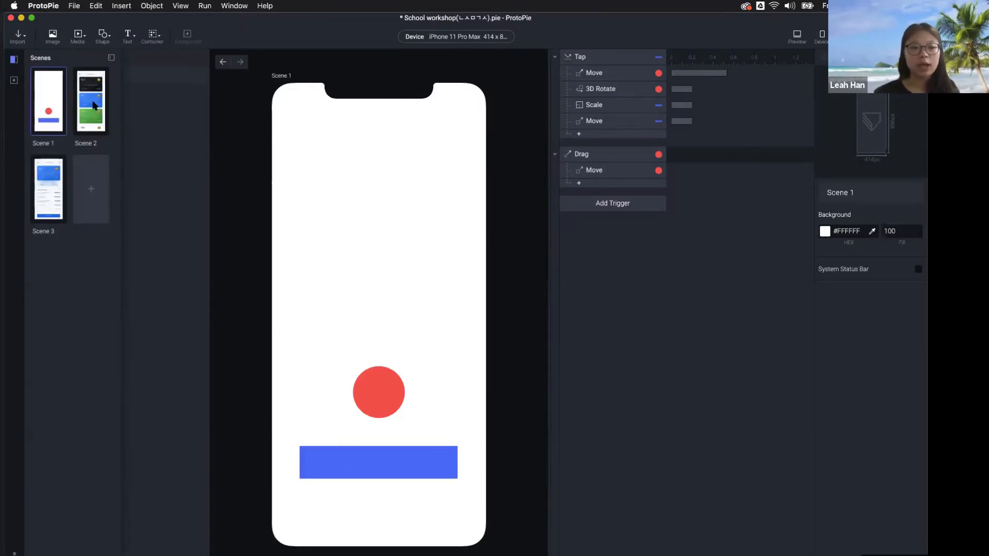
click(420, 242)
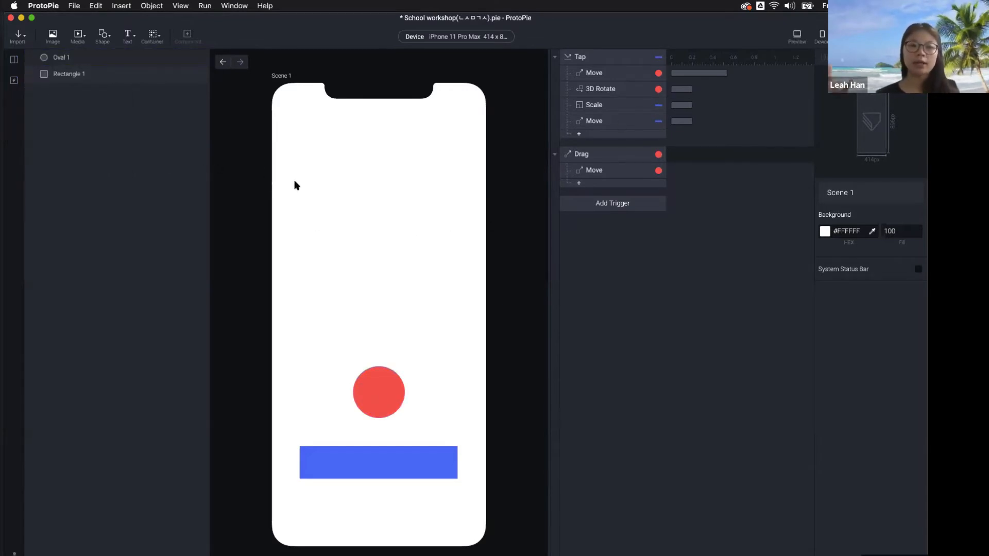
click(13, 63)
Open Scene 2 and select the blue card Template 2 inside Container 1
click(91, 100)
click(350, 319)
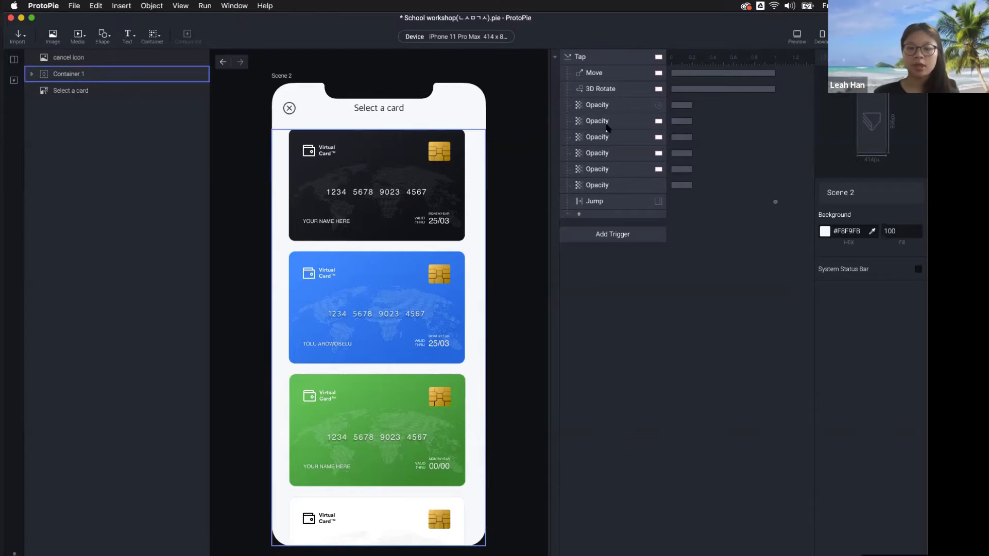
click(421, 300)
click(420, 299)
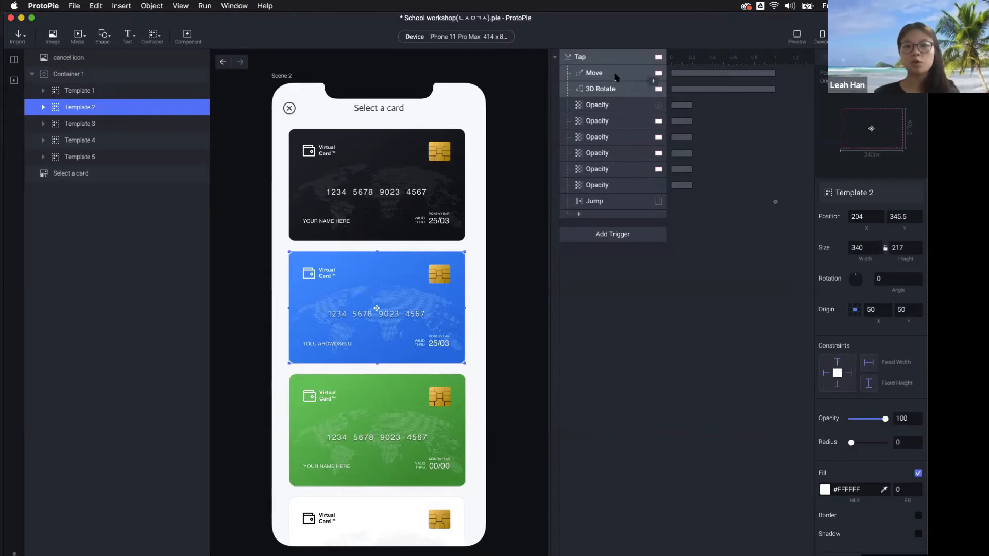
Inspect the Tap responses, then reset the Jump to Scene 3's start delay to 1 second
click(613, 90)
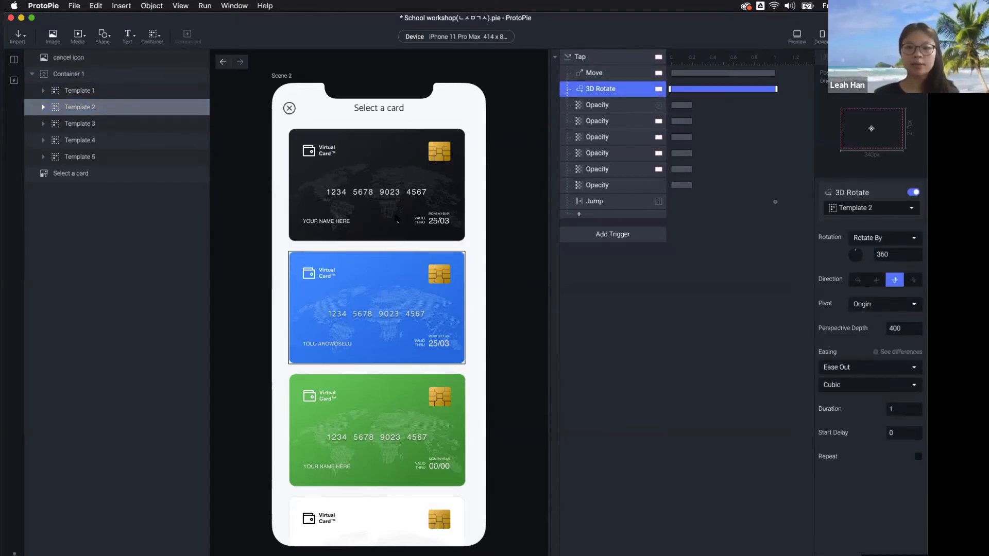
click(619, 108)
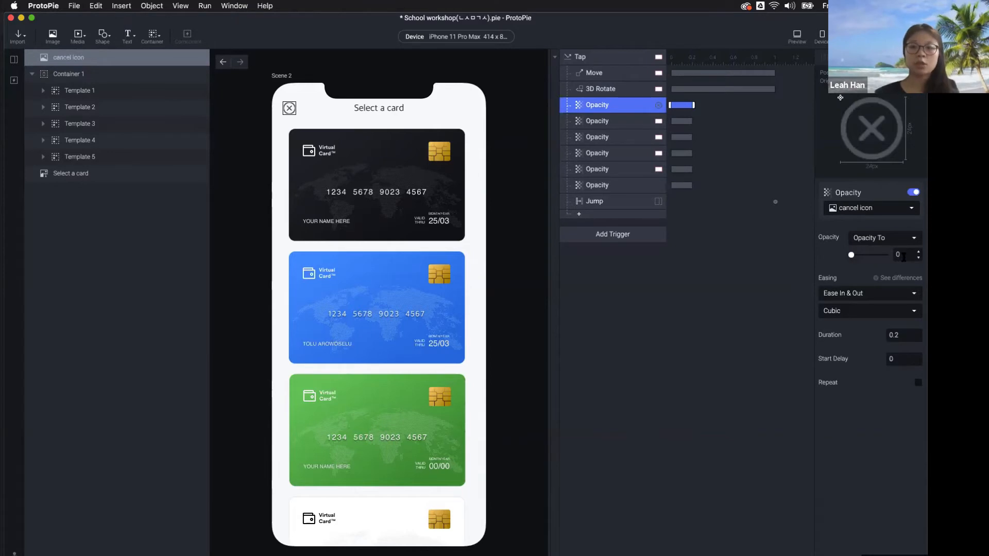
click(598, 203)
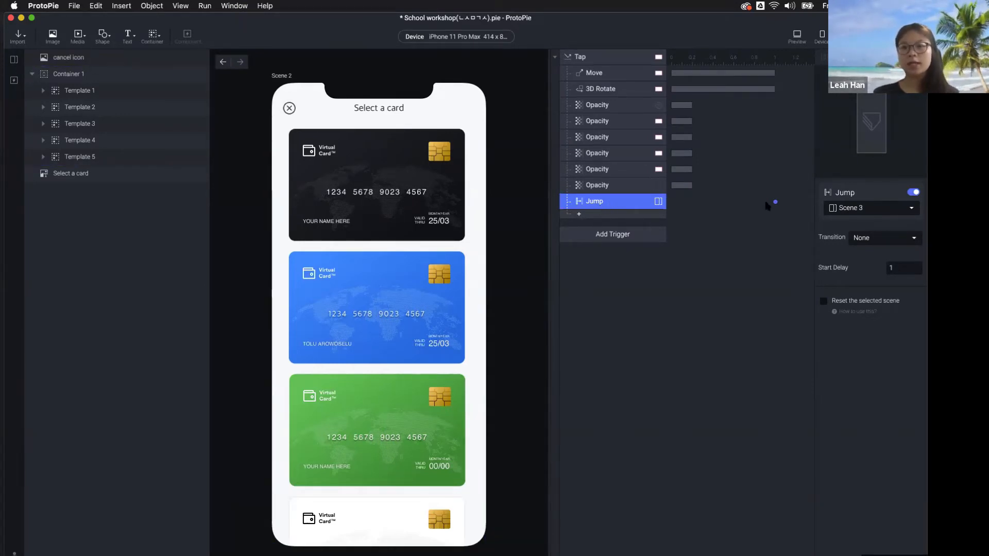
drag(775, 202, 666, 216)
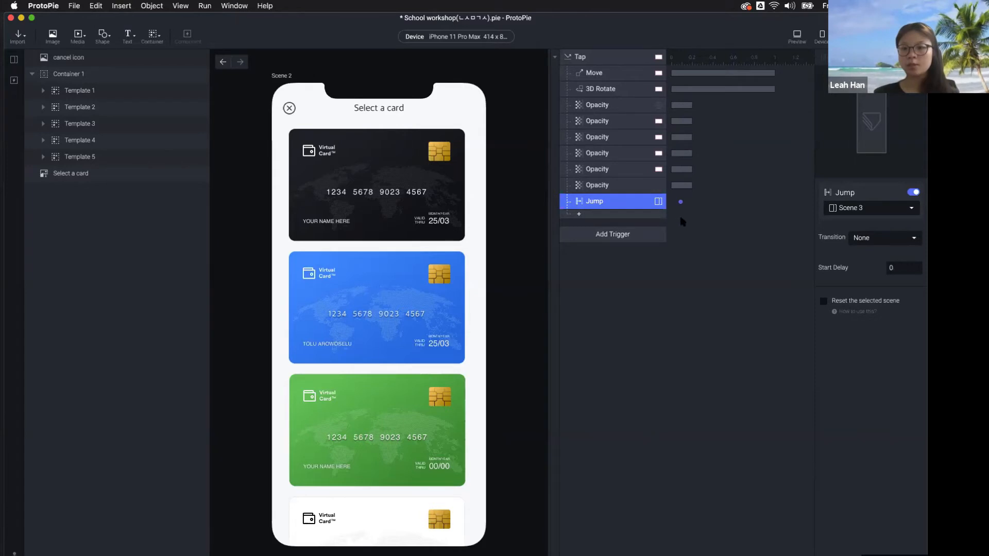
drag(740, 217, 770, 216)
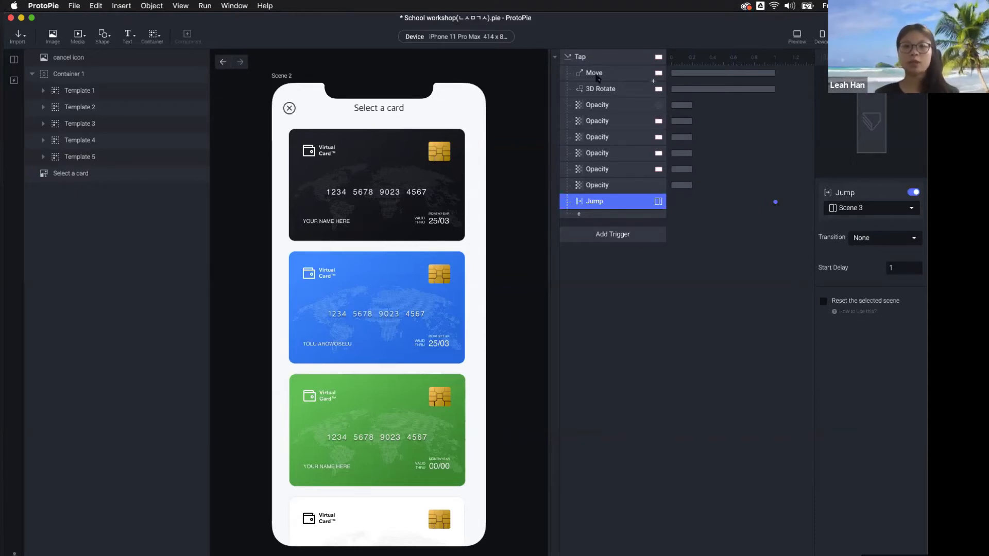
Preview Scene 2 twice, tapping the blue card to confirm the jump to Scene 3's card details
click(385, 339)
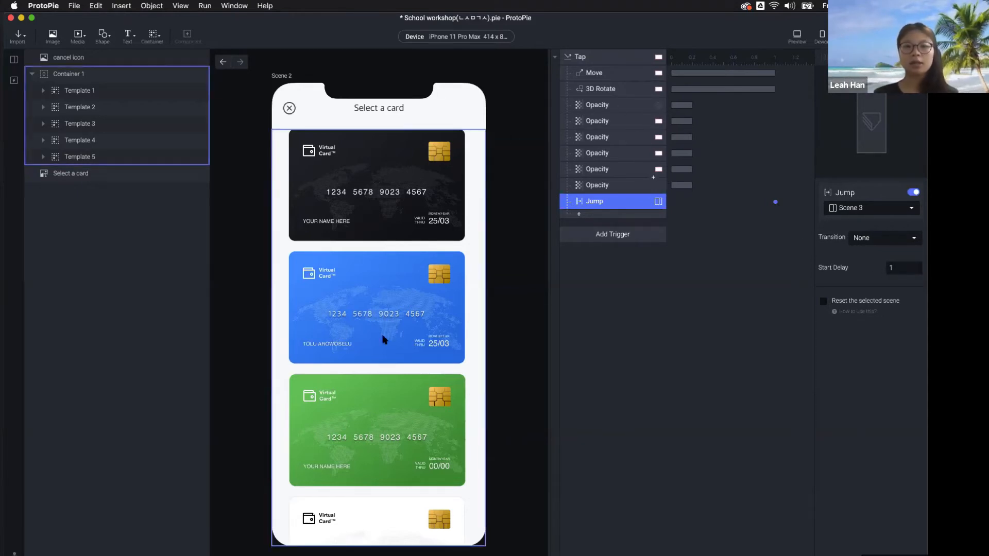
click(493, 213)
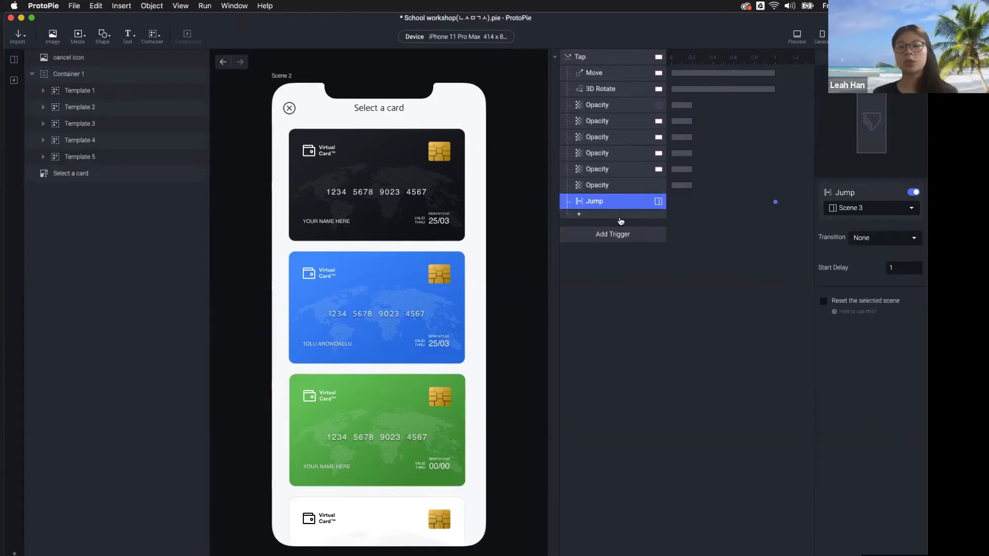
click(797, 36)
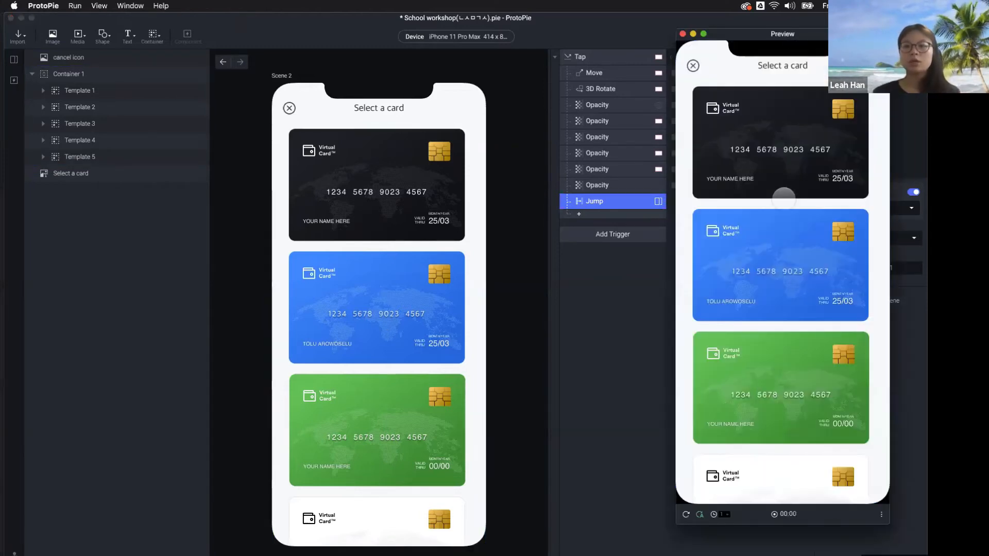
click(787, 273)
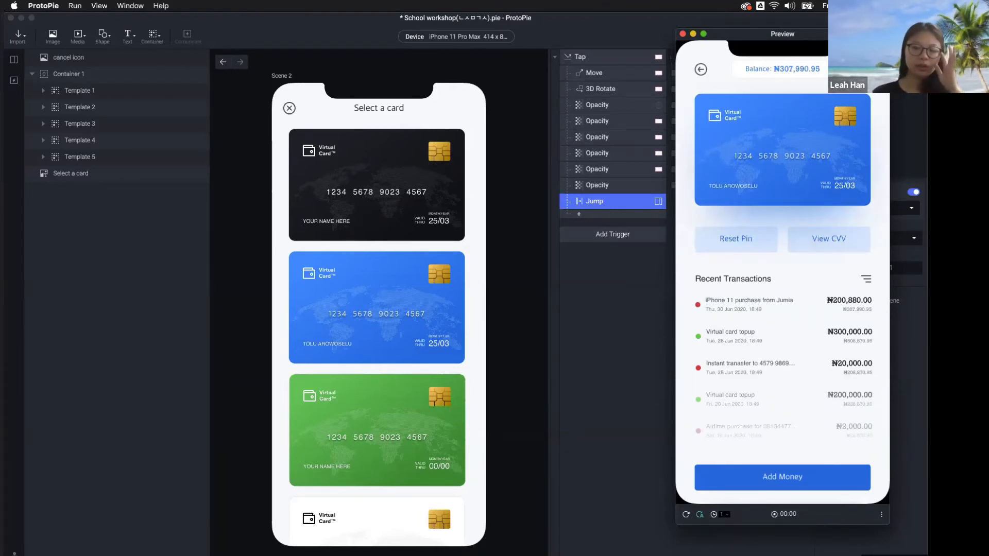
key(super+w)
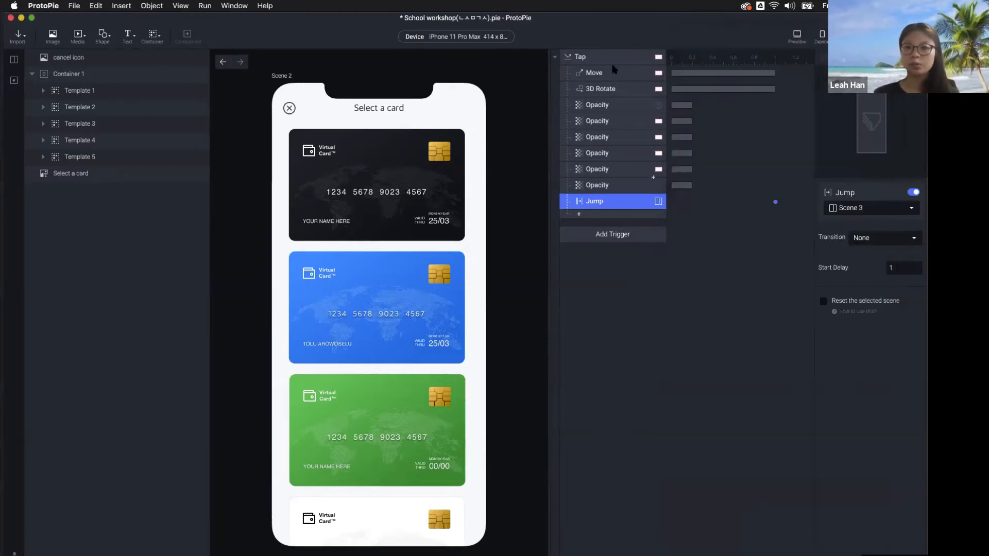
click(795, 36)
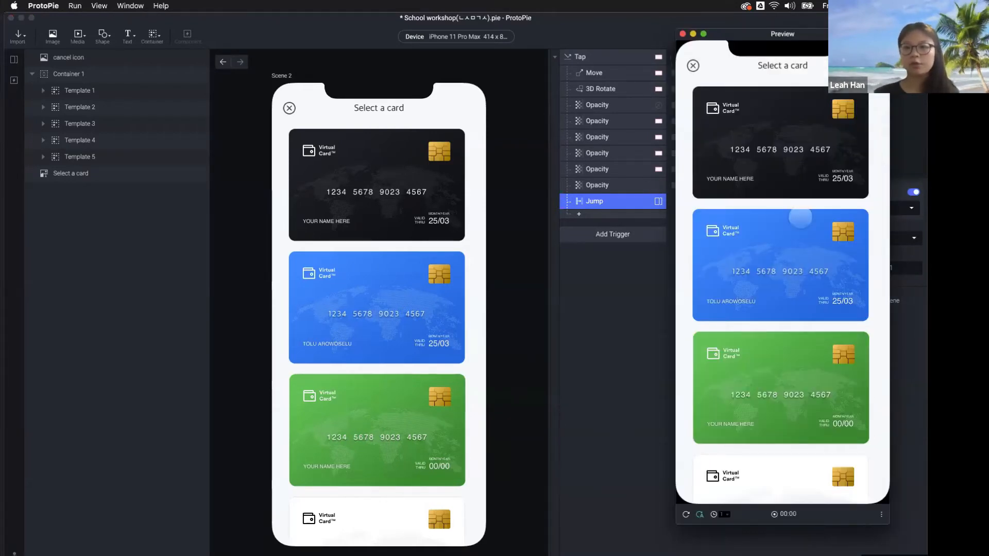
click(806, 258)
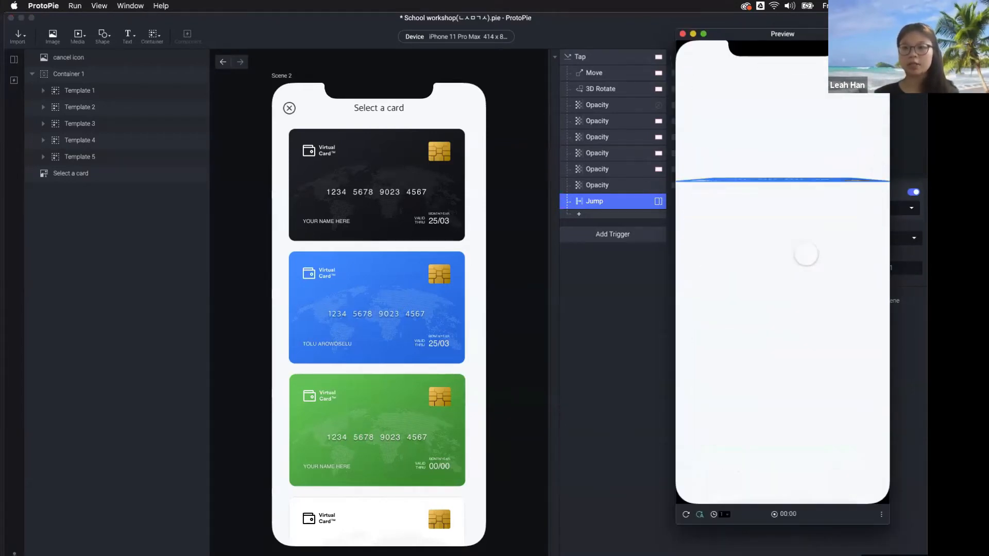
click(17, 62)
click(17, 63)
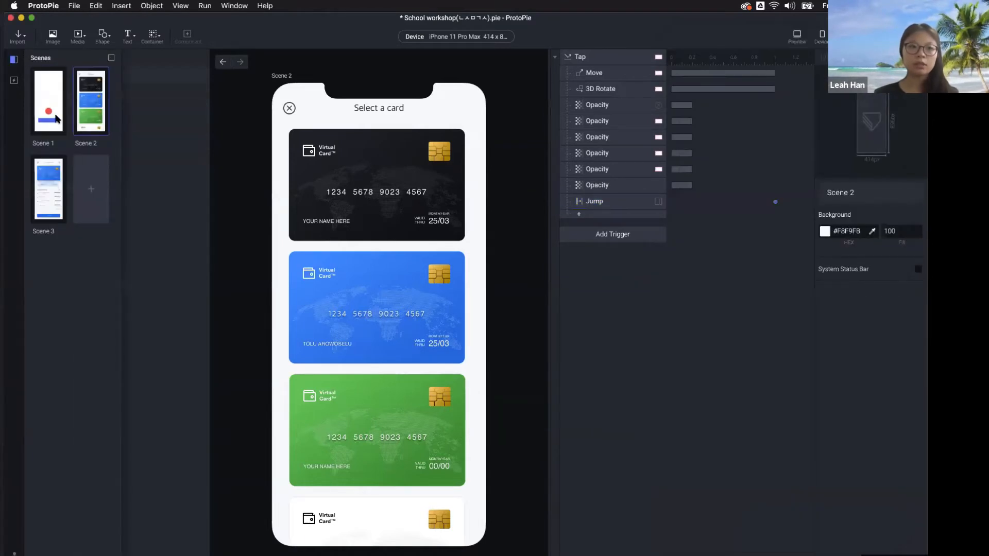
double_click(55, 116)
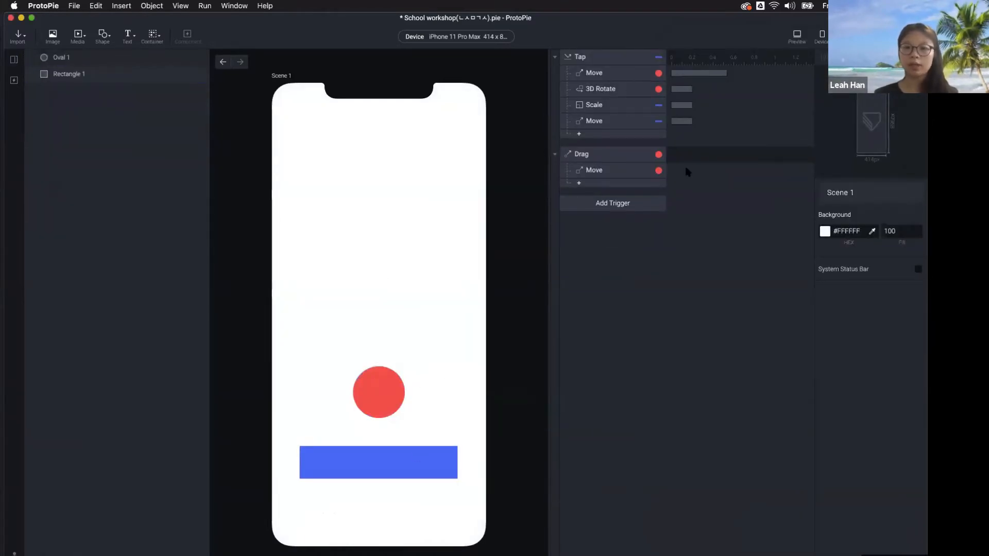
click(14, 80)
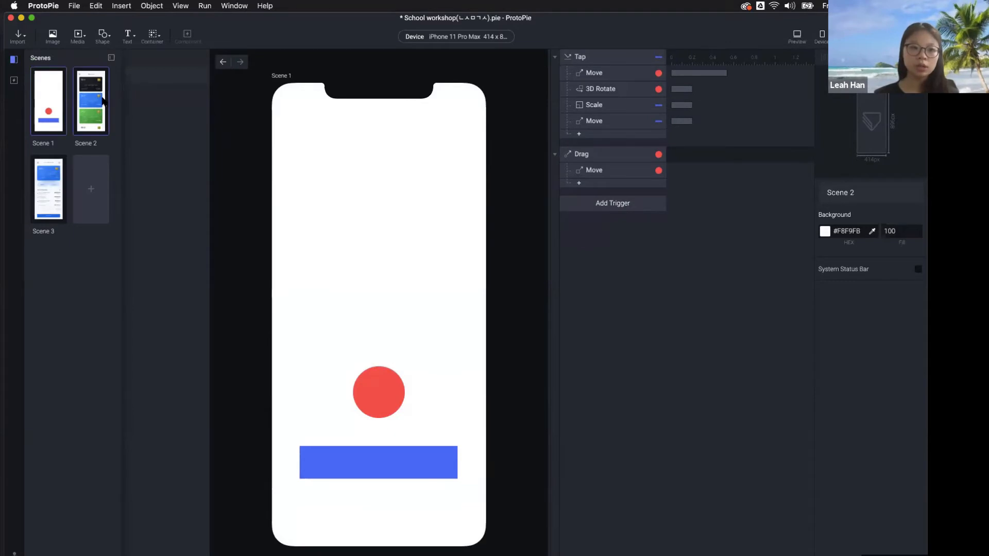
double_click(92, 101)
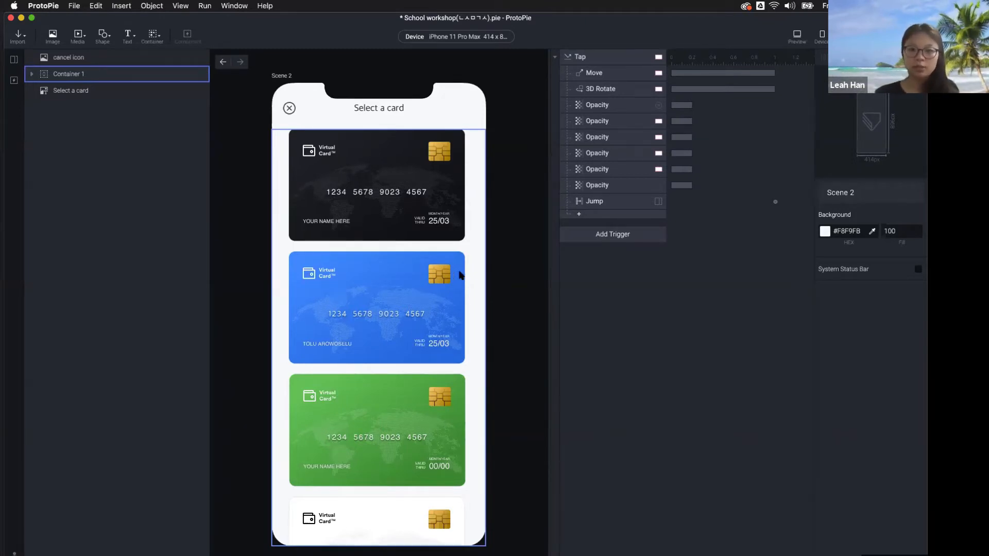
click(526, 275)
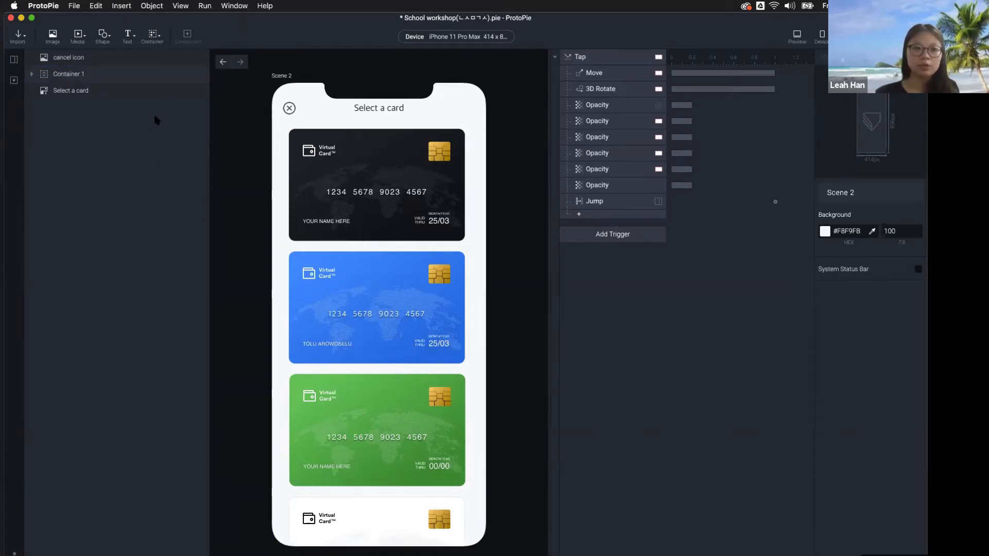
Move Templates 1–5 out of Container 1 and delete the empty Container 1
click(74, 77)
click(31, 74)
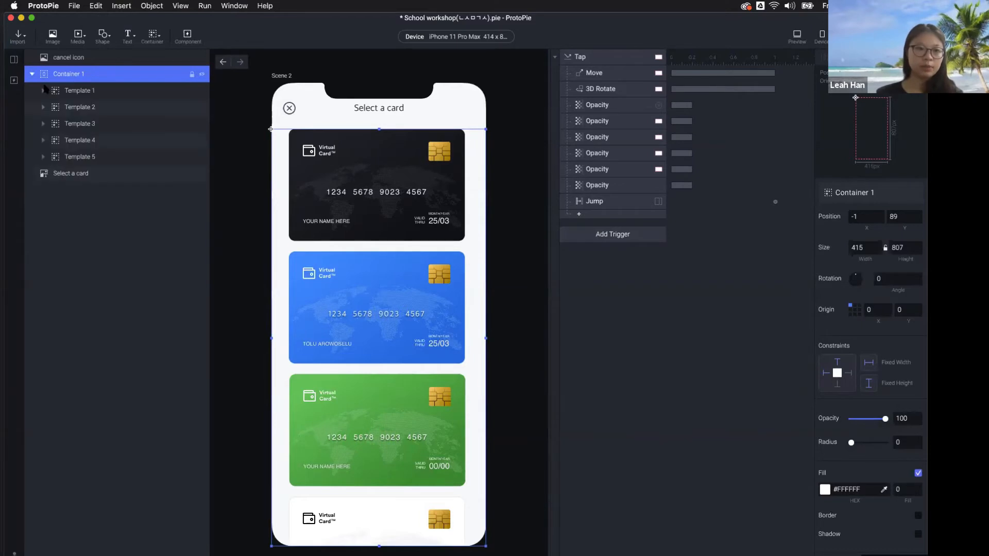
click(97, 96)
shift+click(96, 155)
drag(93, 90, 89, 66)
click(71, 156)
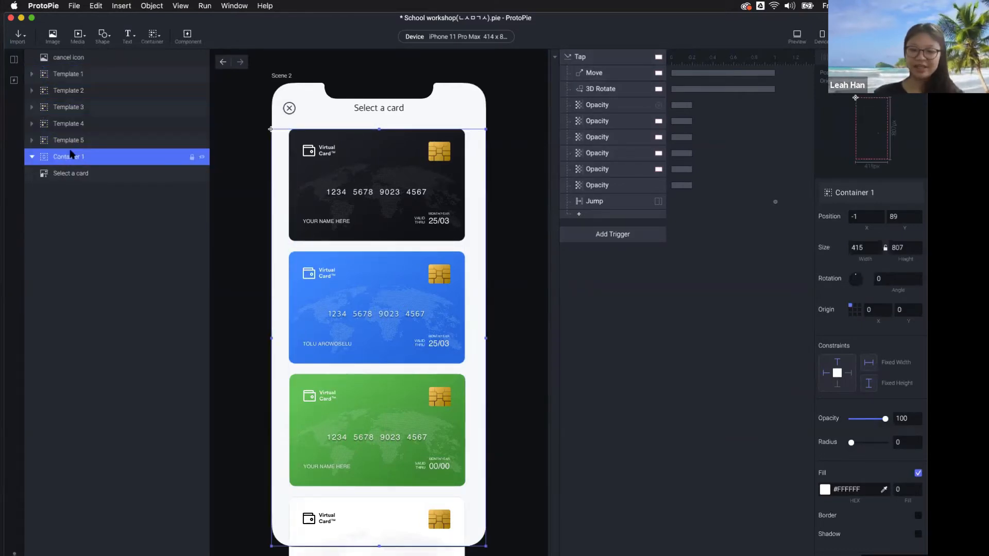
key(Delete)
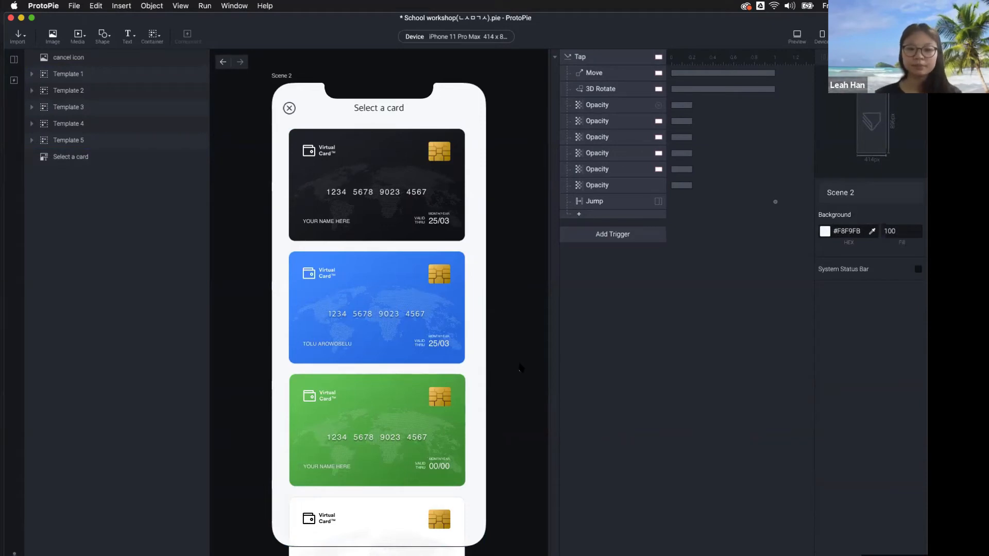
Preview the card list, then show the Container, Scroll Container and Paging Container choices
scroll(442, 386, down, 5)
scroll(404, 381, down, 4)
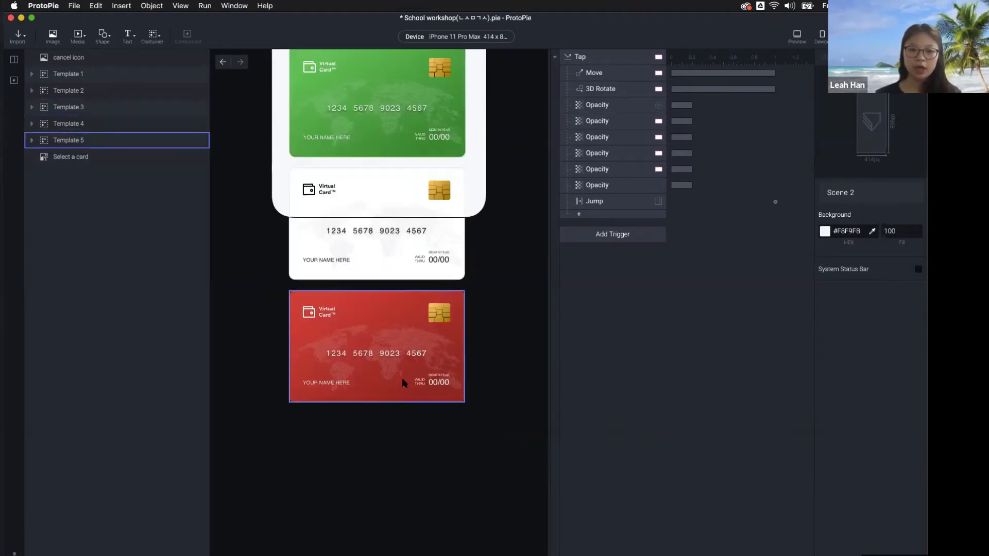
scroll(401, 372, up, 15)
scroll(403, 373, down, 5)
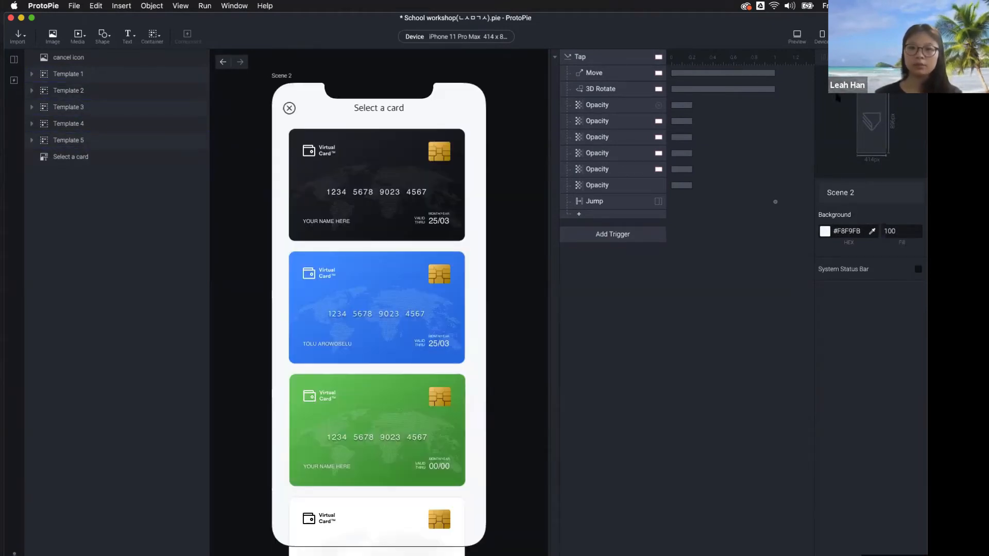
click(797, 34)
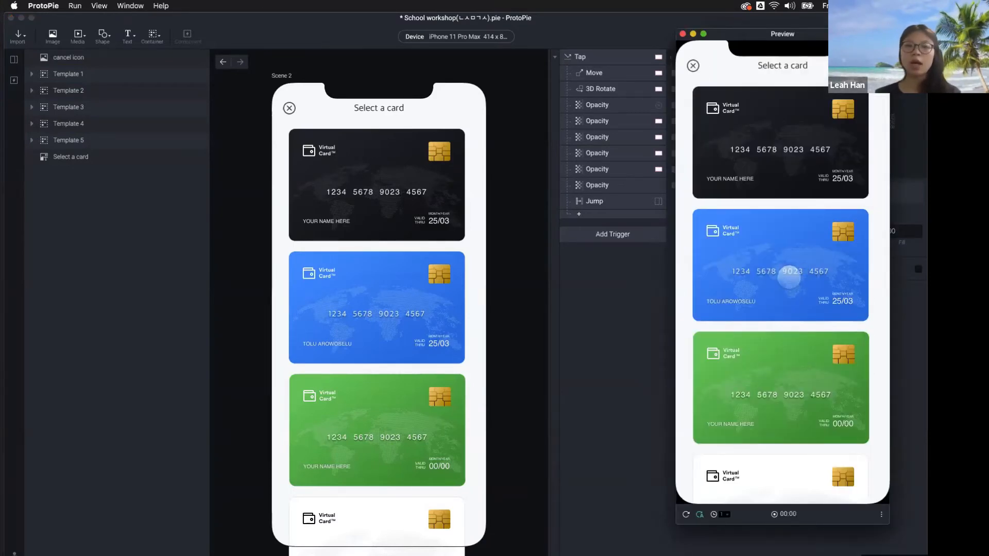
click(100, 275)
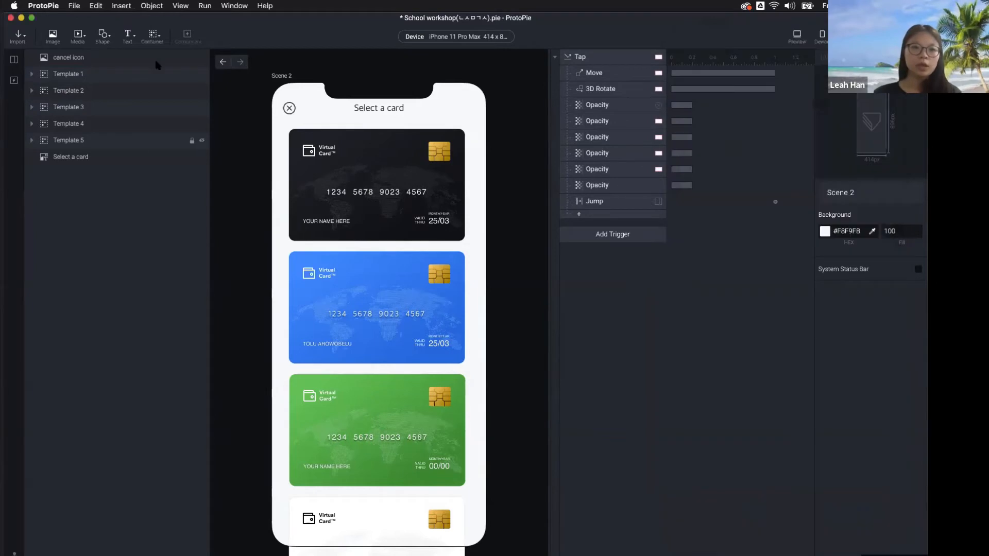
click(154, 36)
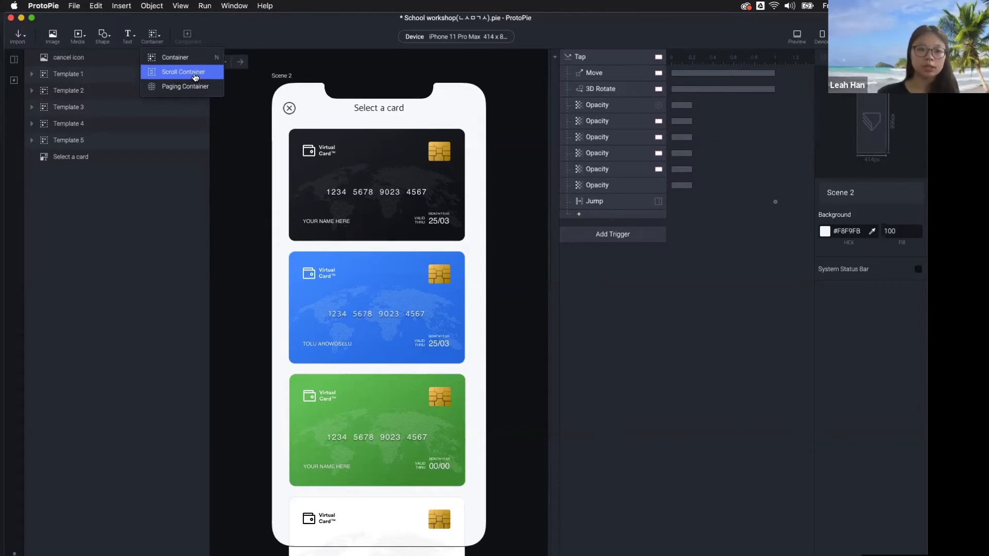
Add a Scroll Container sized 414×807 at y=89 covering the card list
click(196, 77)
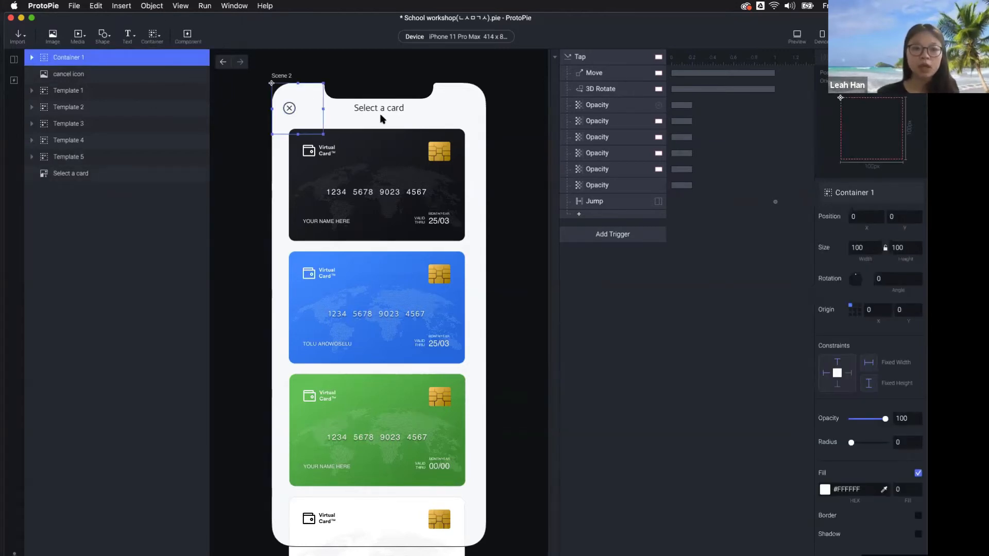
drag(316, 86, 316, 130)
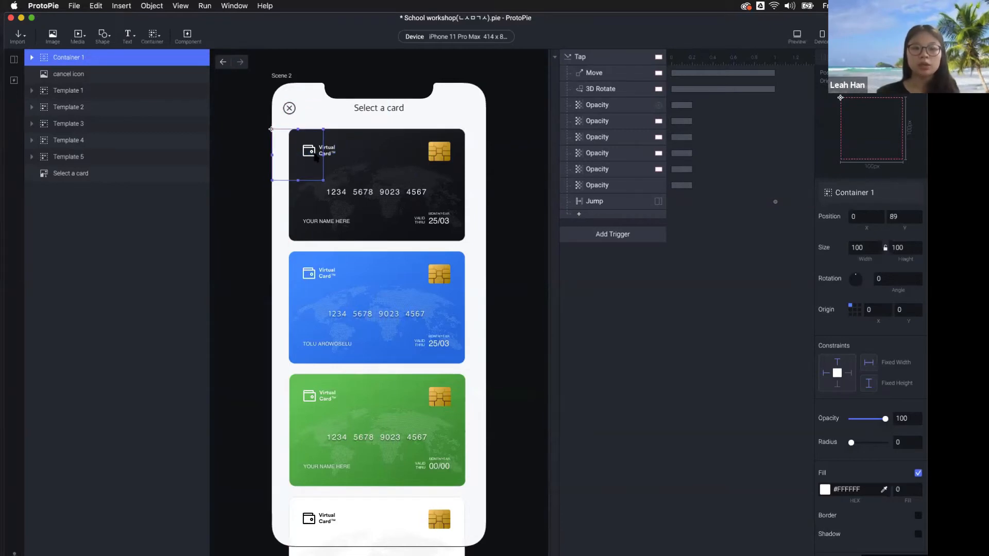
drag(323, 180, 485, 546)
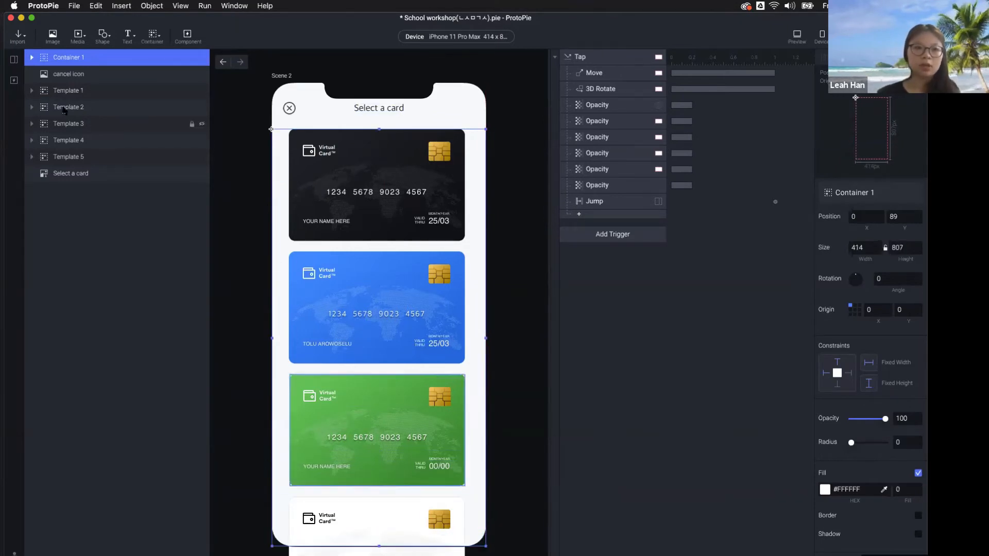
Nest Templates 1–5 inside Container 1 and move the cancel icon layer above it
click(72, 95)
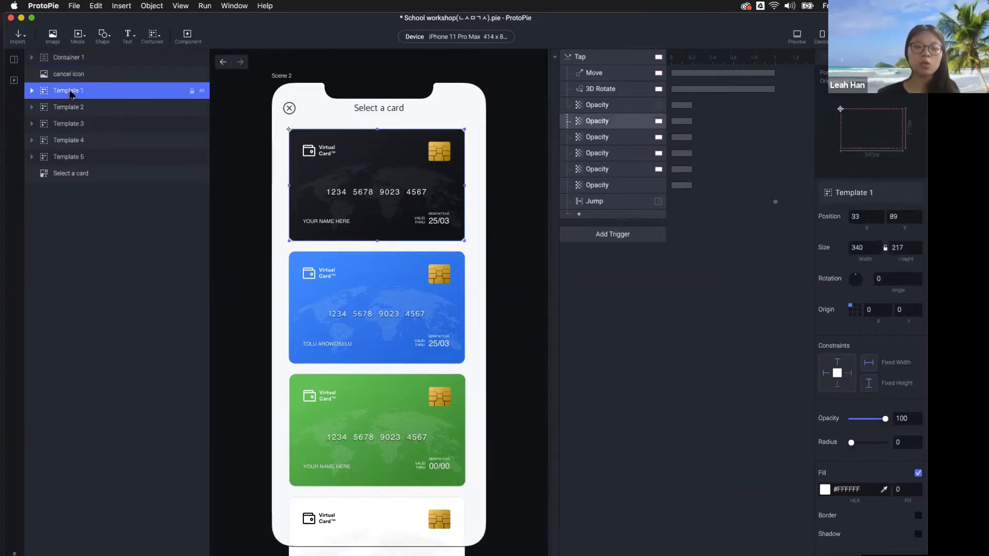
shift+click(72, 156)
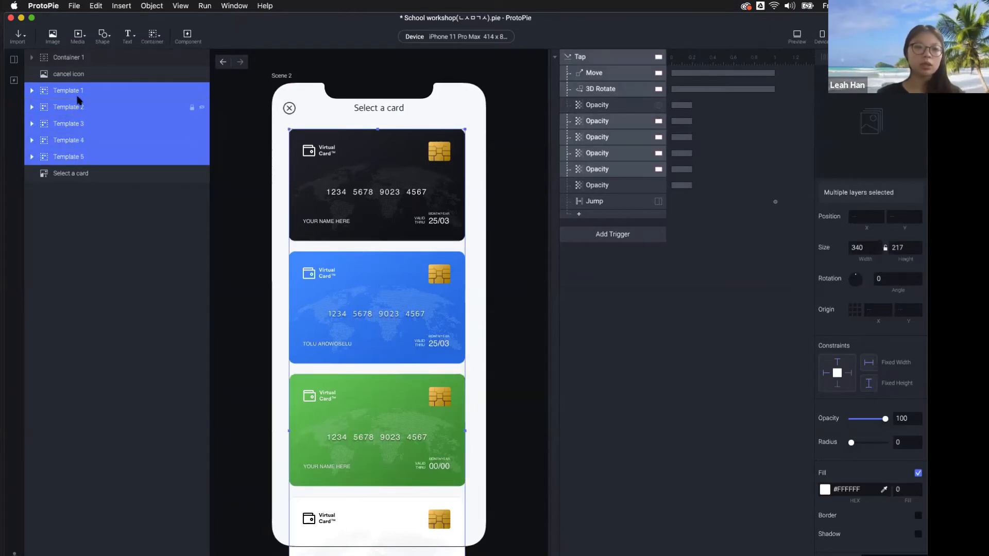
drag(78, 98, 75, 57)
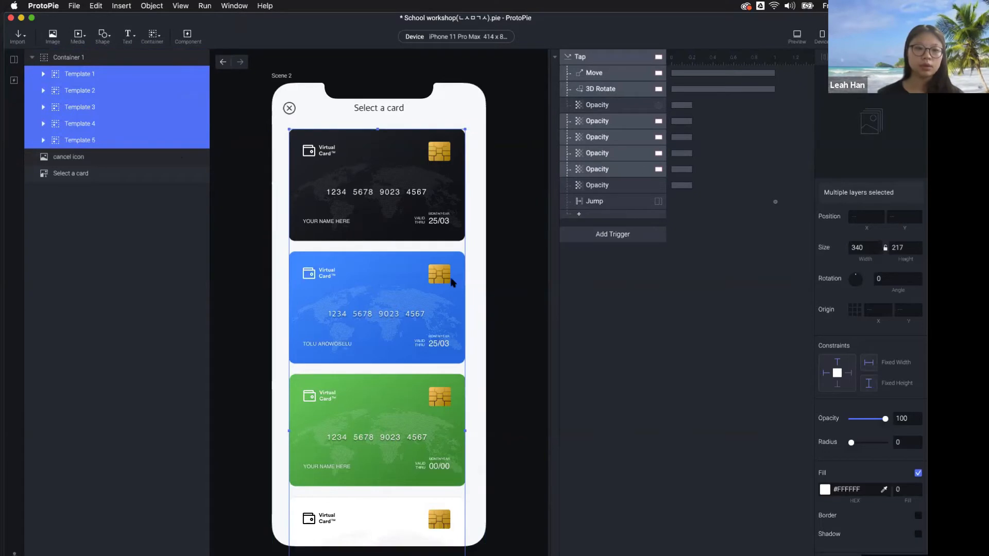
click(67, 162)
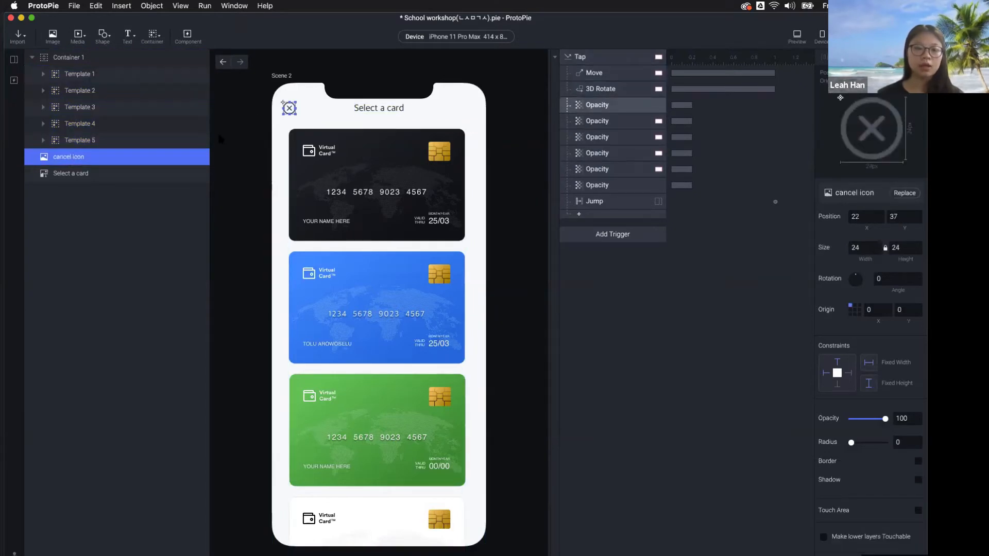
drag(58, 161, 94, 77)
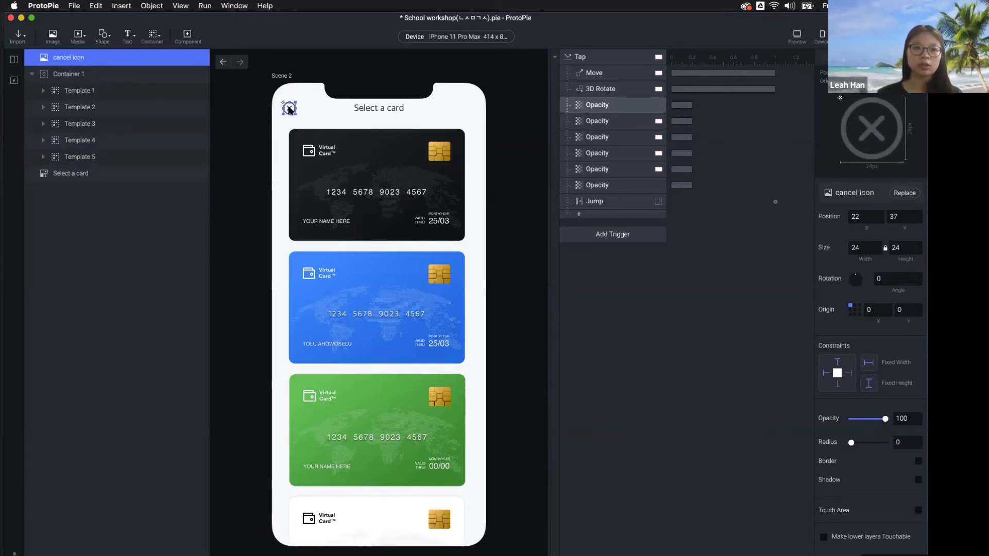
click(82, 76)
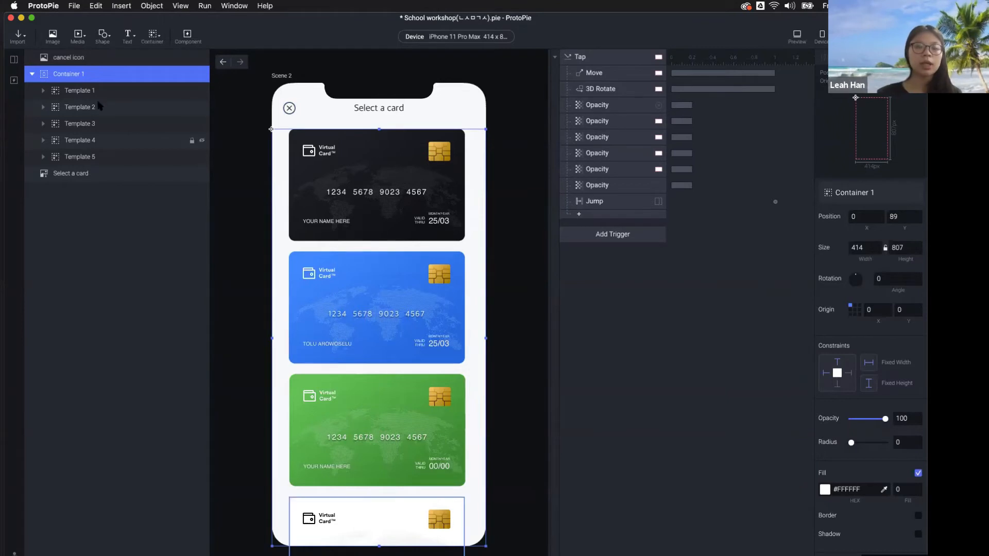
Preview the card scrolling, then shorten Container 1 to 414×231 so only the black card shows
click(797, 36)
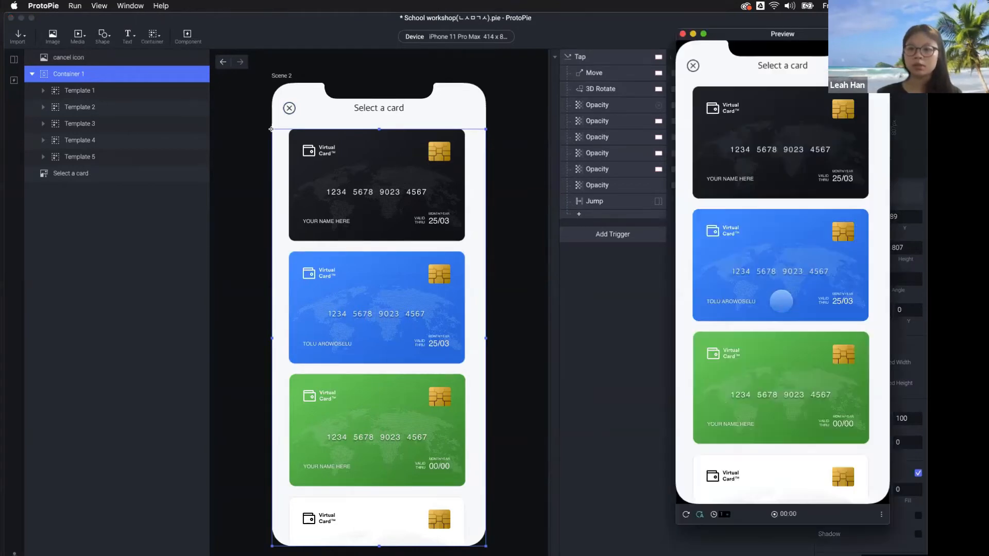
drag(782, 314, 750, 256)
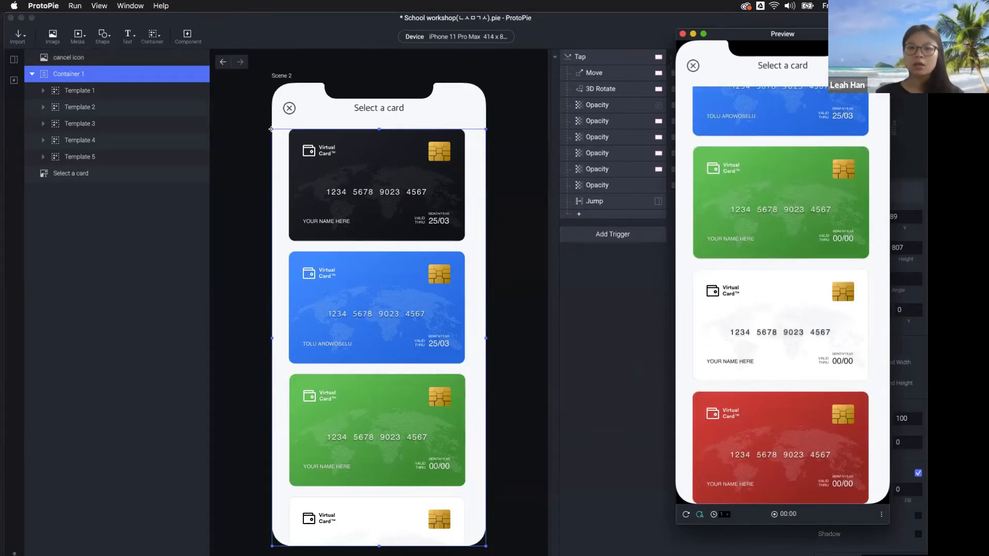
click(555, 355)
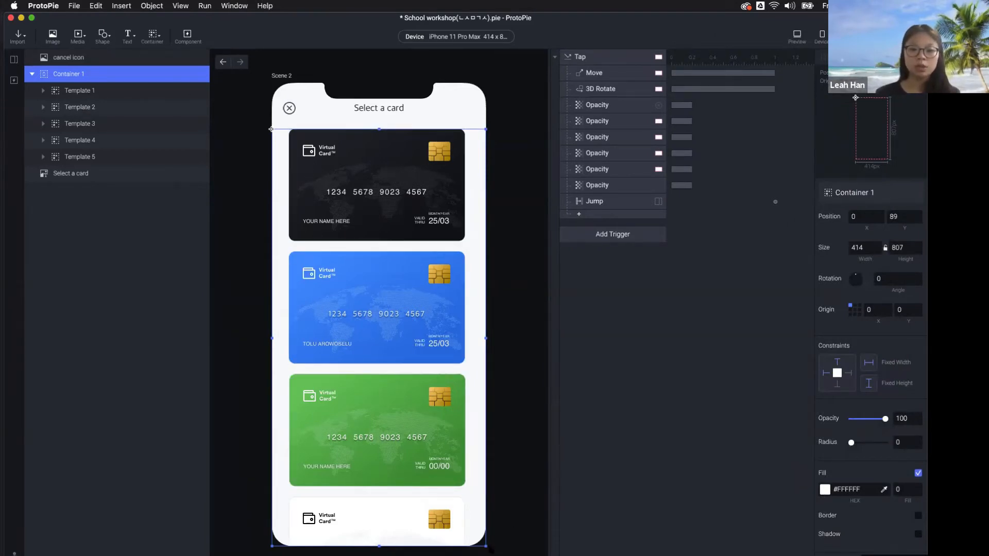
mouse_move(484, 545)
mouse_down()
mouse_move(420, 358)
mouse_move(333, 221)
mouse_move(434, 399)
mouse_move(486, 551)
mouse_move(484, 540)
mouse_up()
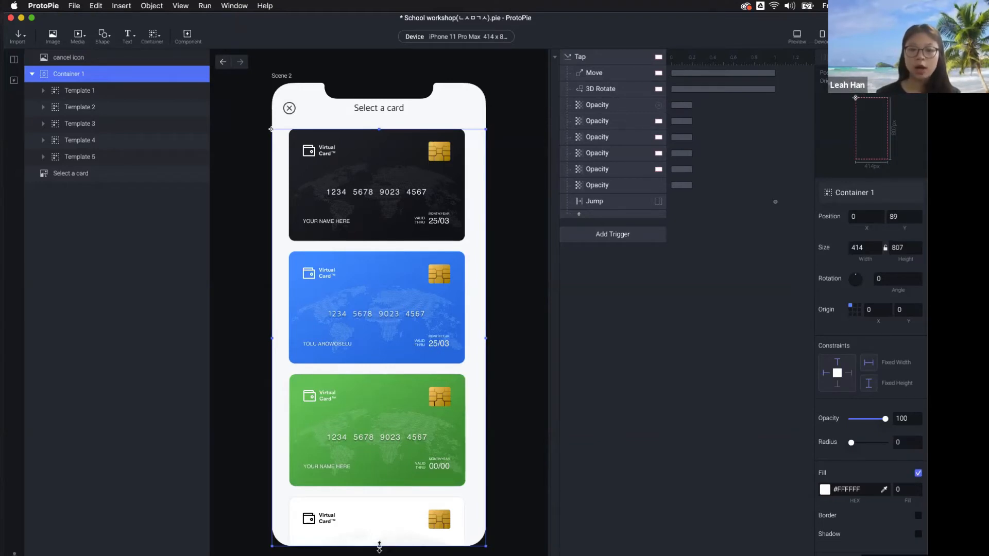
drag(379, 545, 402, 248)
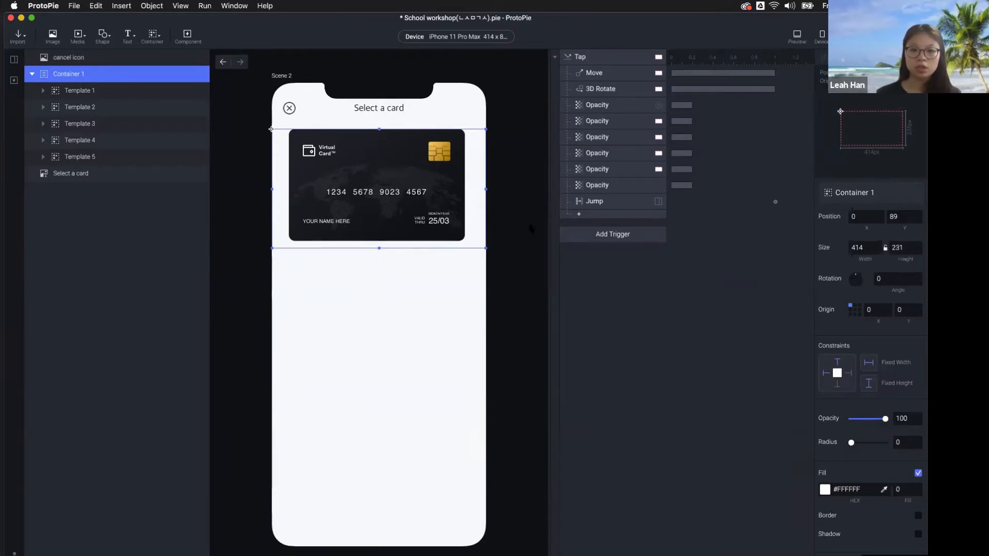
click(520, 215)
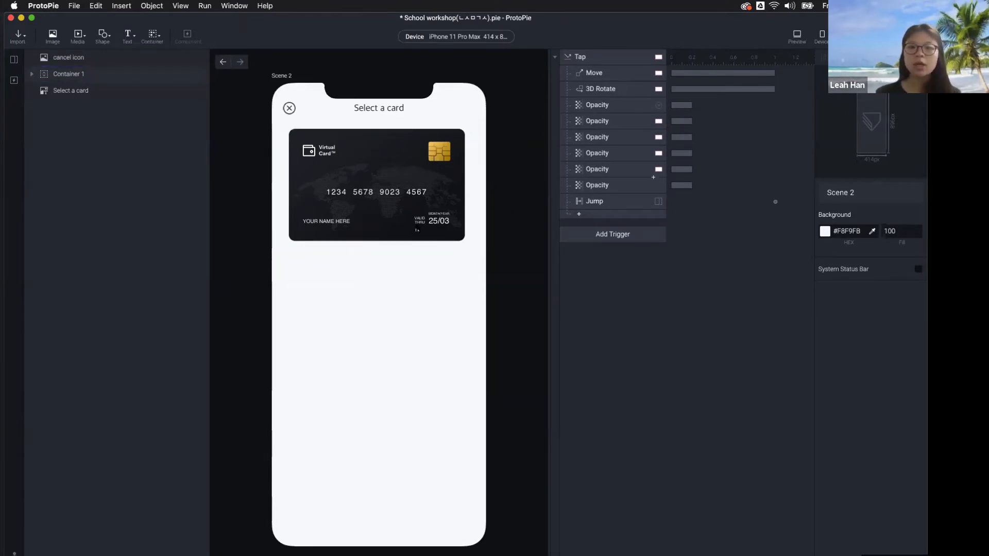
click(155, 74)
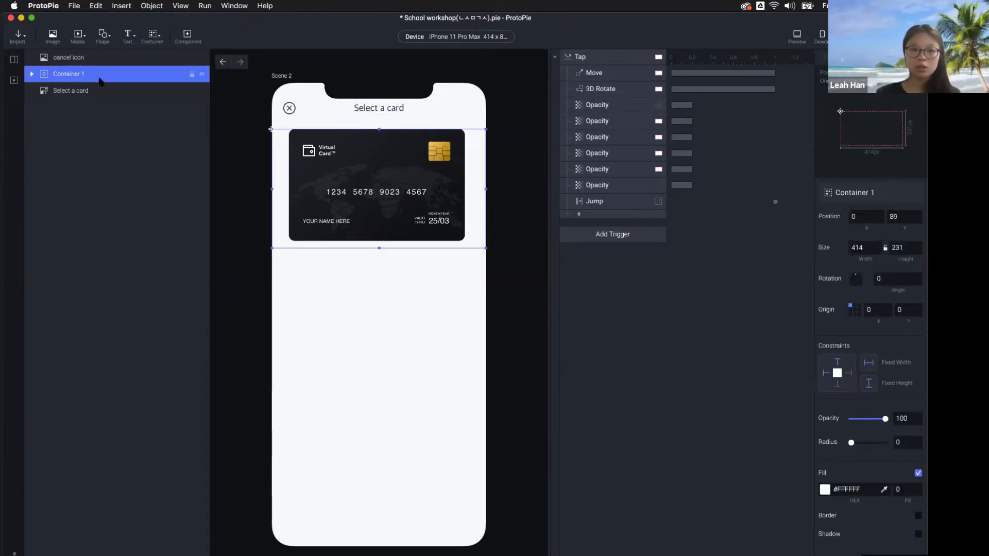
Preview the shortened list, tapping the black card, and undo an accidental stretch of Container 1
click(796, 42)
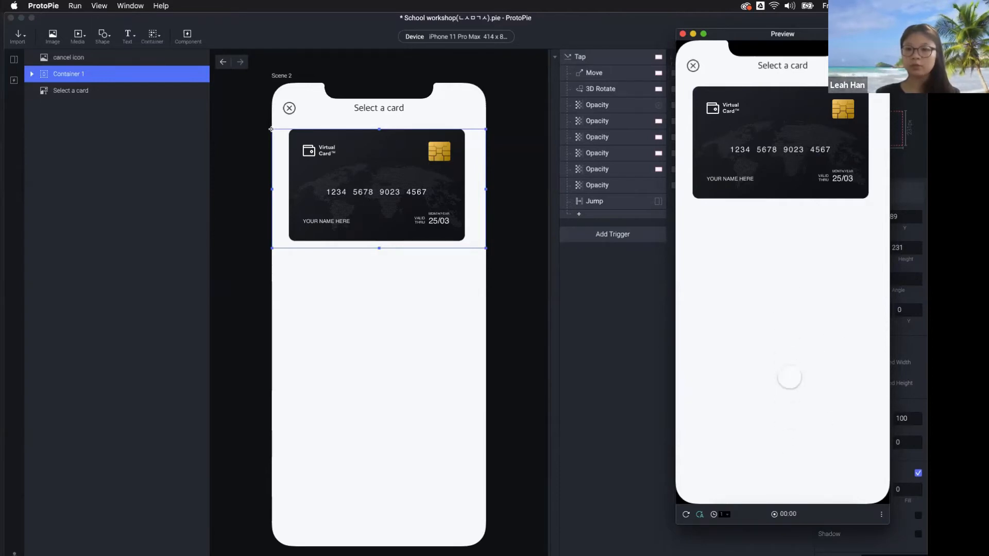
click(796, 145)
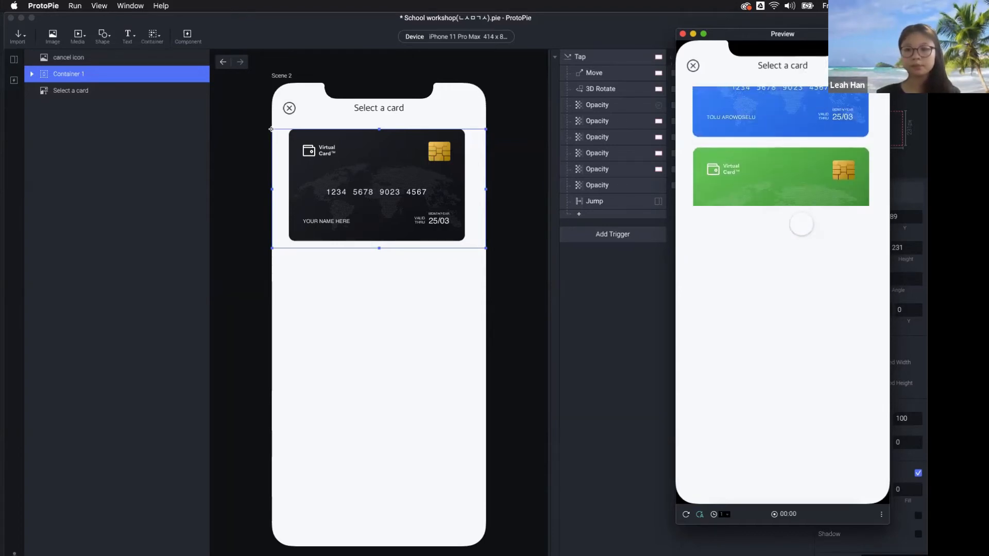
click(519, 395)
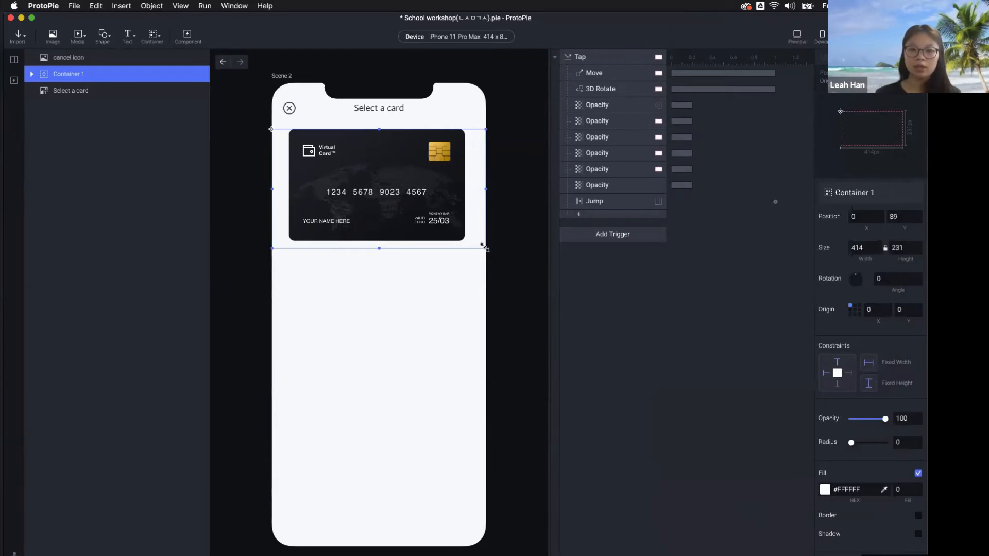
drag(485, 247, 482, 332)
key(super+z)
click(513, 333)
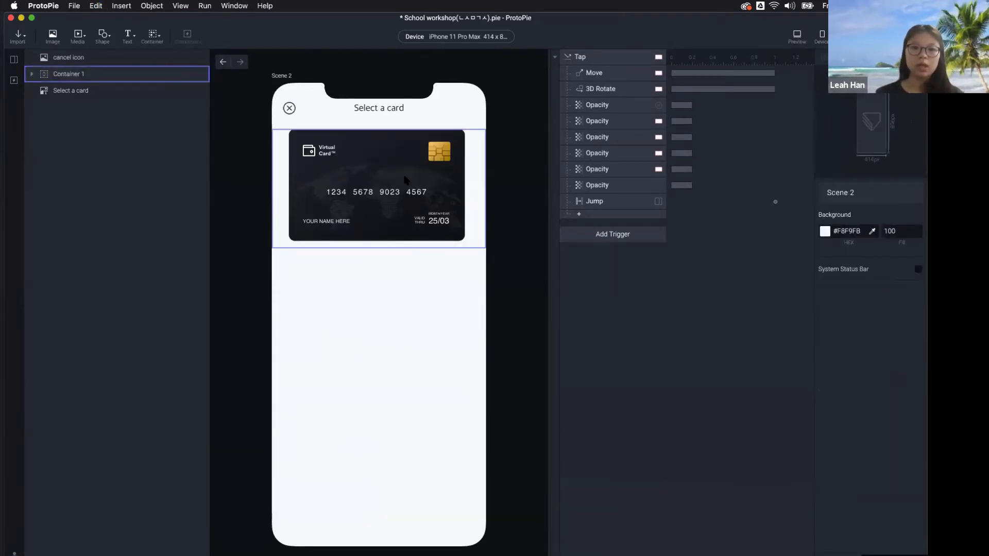
click(406, 180)
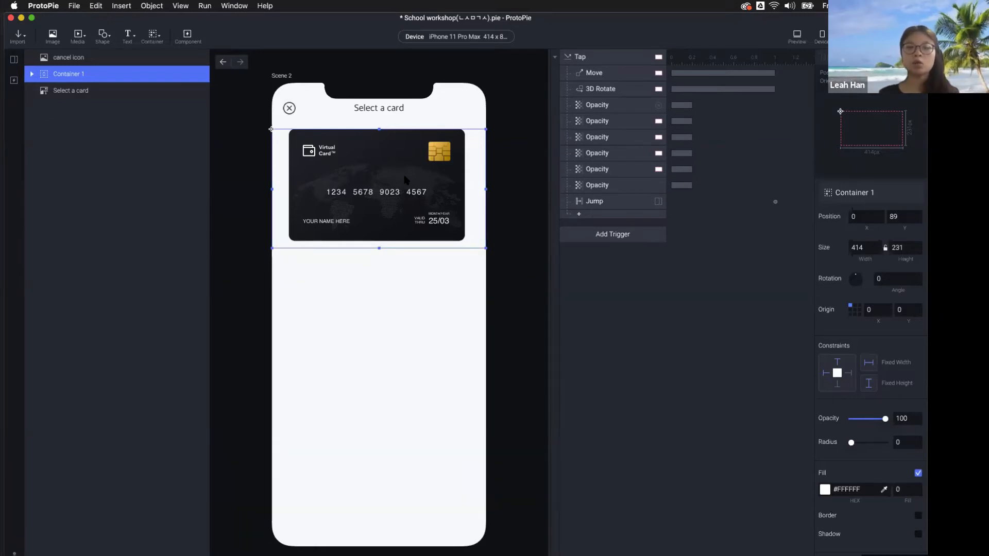
Duplicate Container 1 below the black card and preview scrolling both card lists
key(super+d)
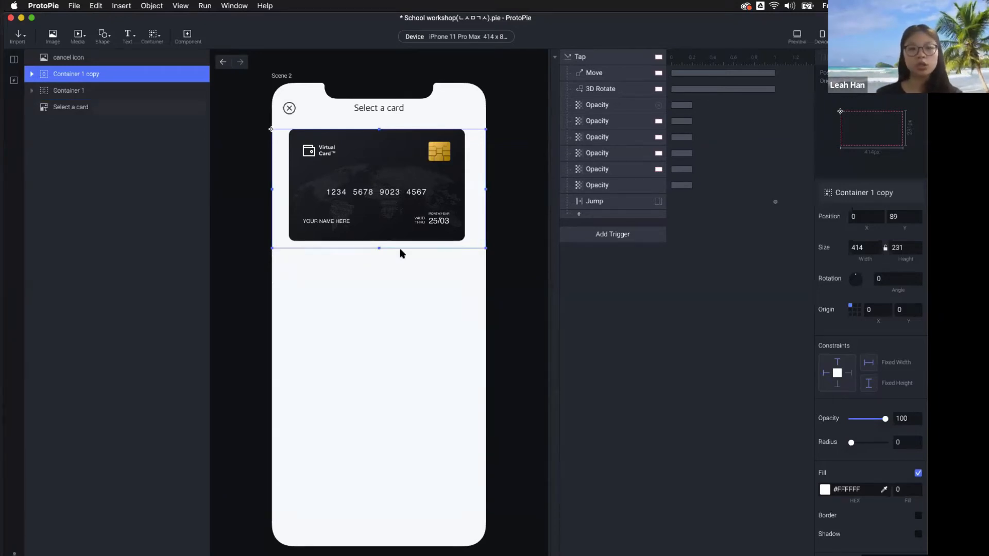
drag(431, 156, 431, 361)
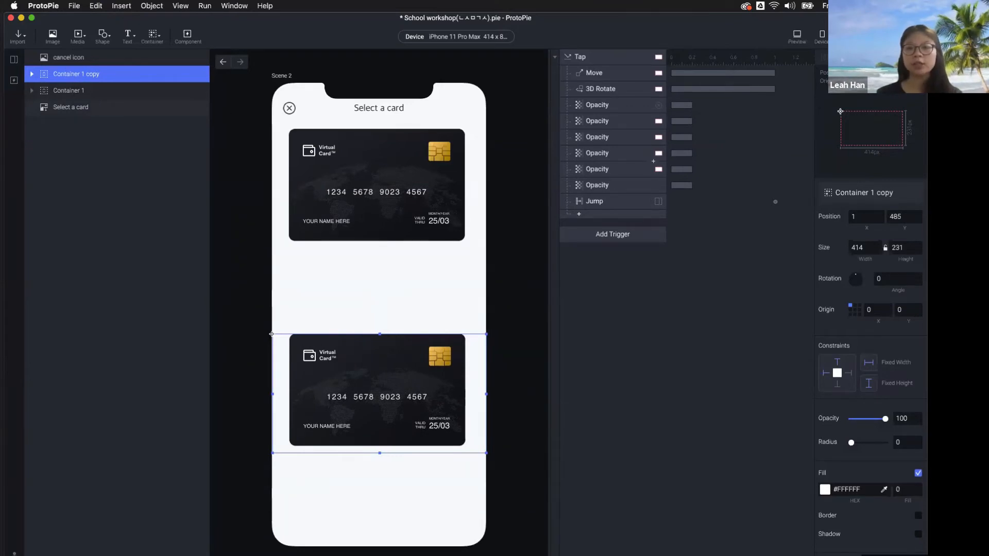
click(800, 42)
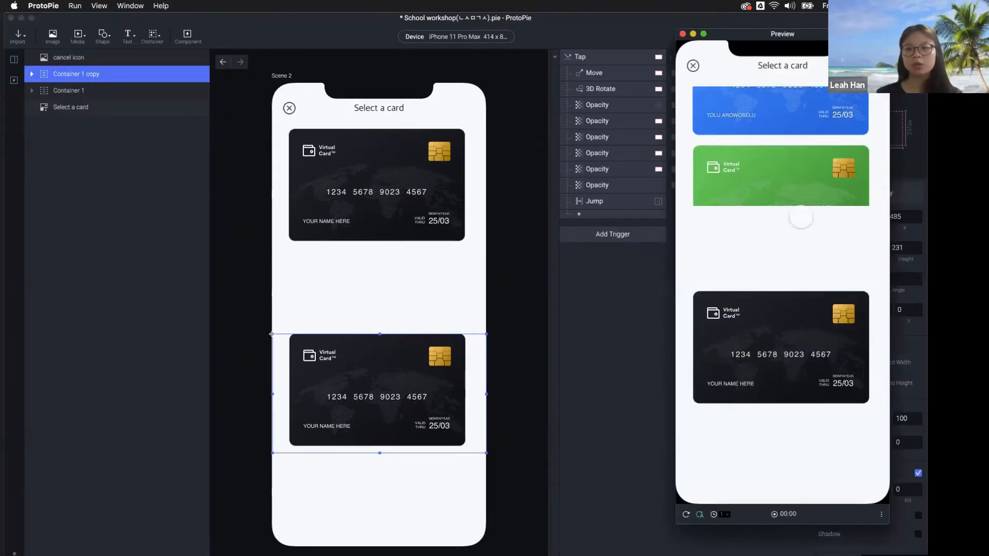
drag(811, 361, 810, 275)
drag(804, 342, 801, 254)
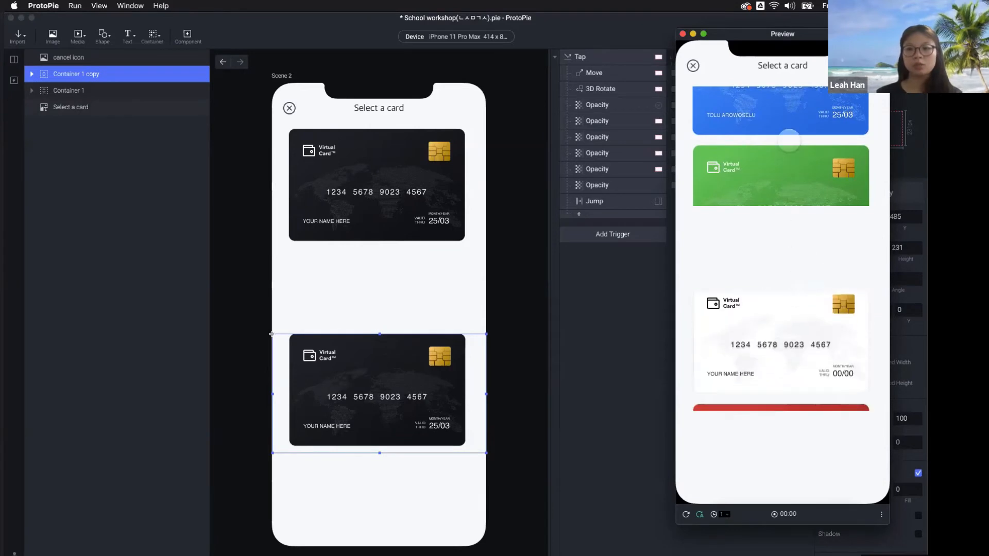
drag(788, 141, 757, 227)
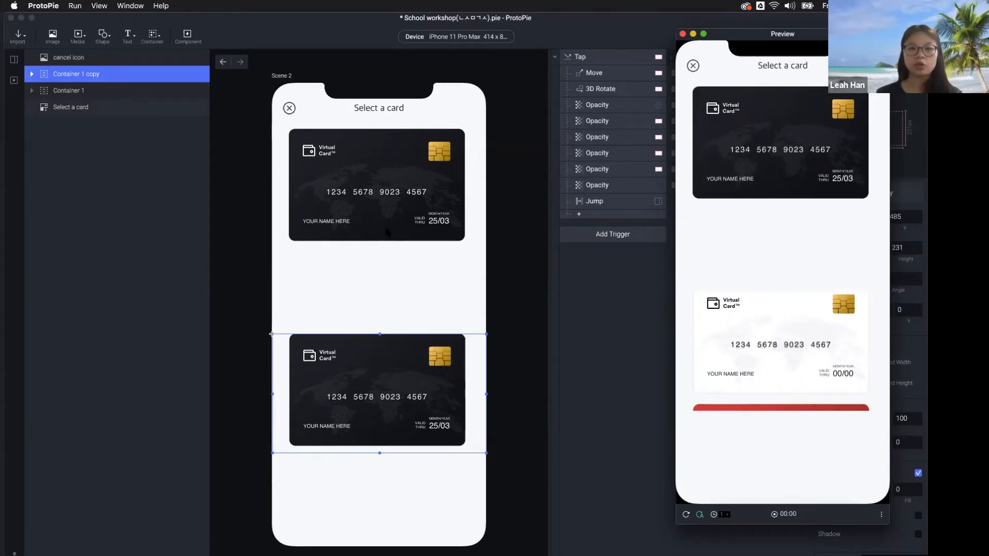
click(422, 270)
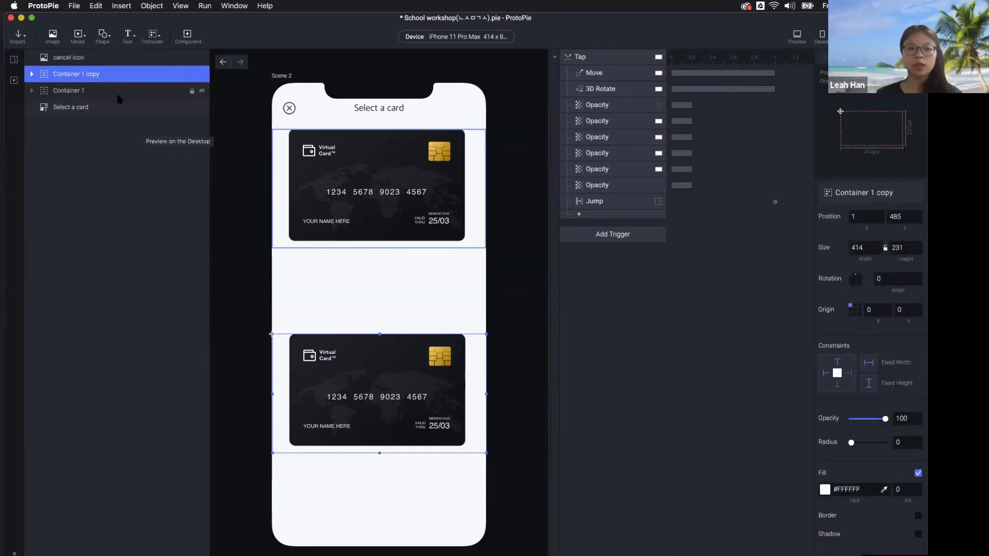
Preview once more, then delete the lower Container 1 copy
click(554, 284)
click(471, 240)
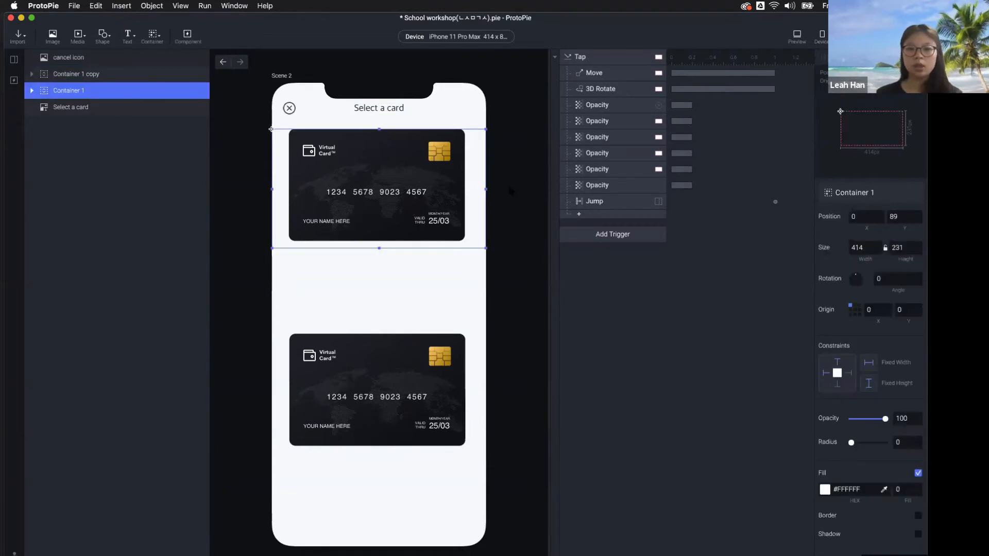
click(797, 36)
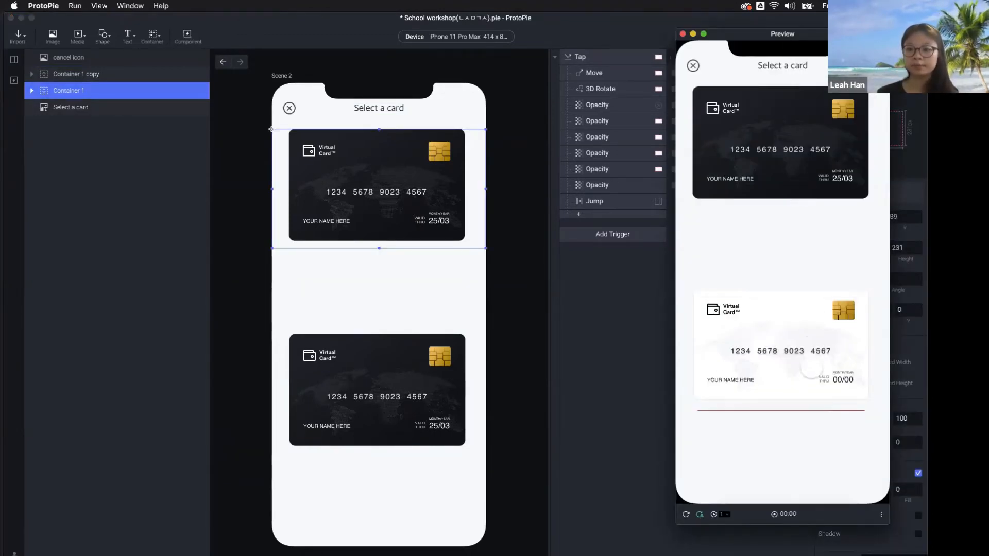
drag(796, 379, 797, 291)
click(561, 348)
click(366, 343)
key(Delete)
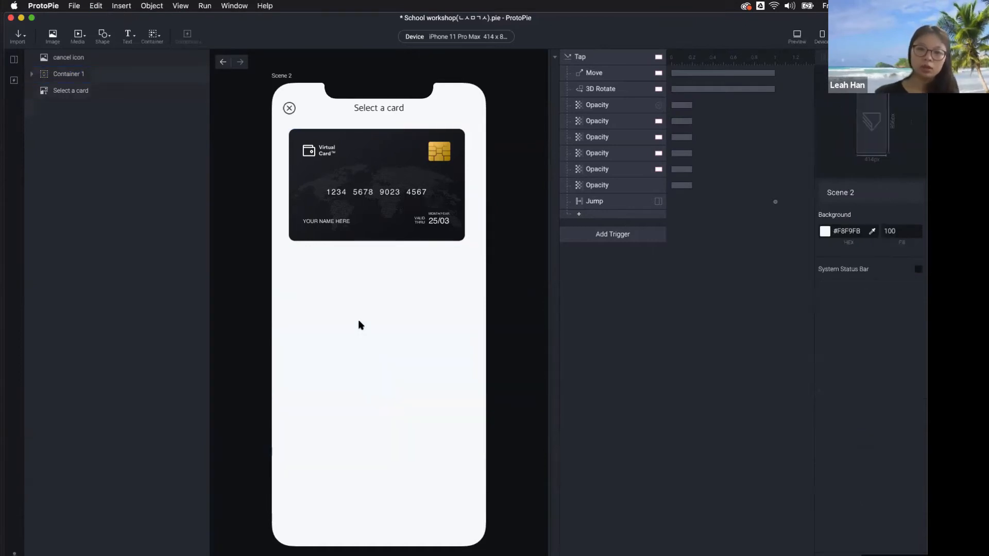
Stretch Container 1 back to 807 tall so all cards show, then preview it
click(399, 211)
drag(379, 248, 380, 546)
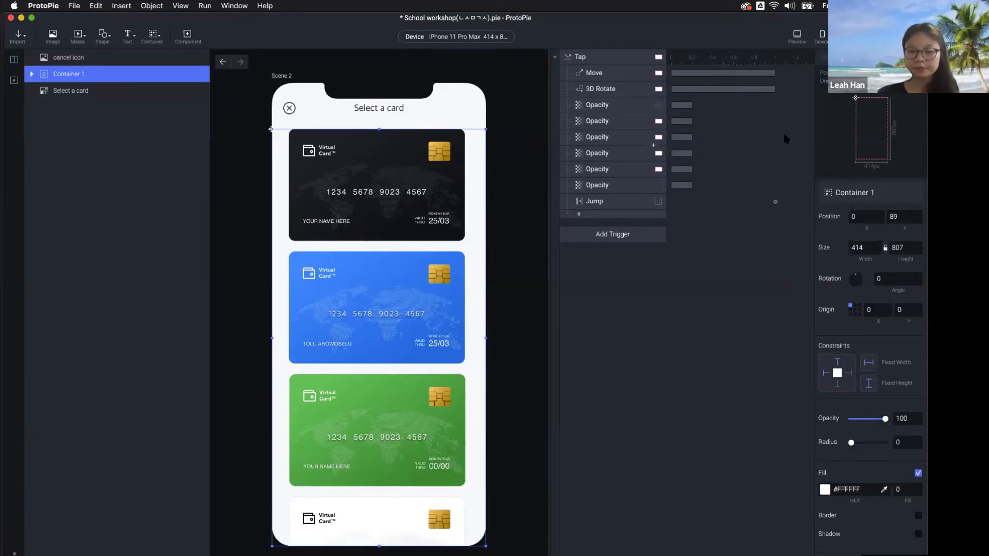
click(797, 37)
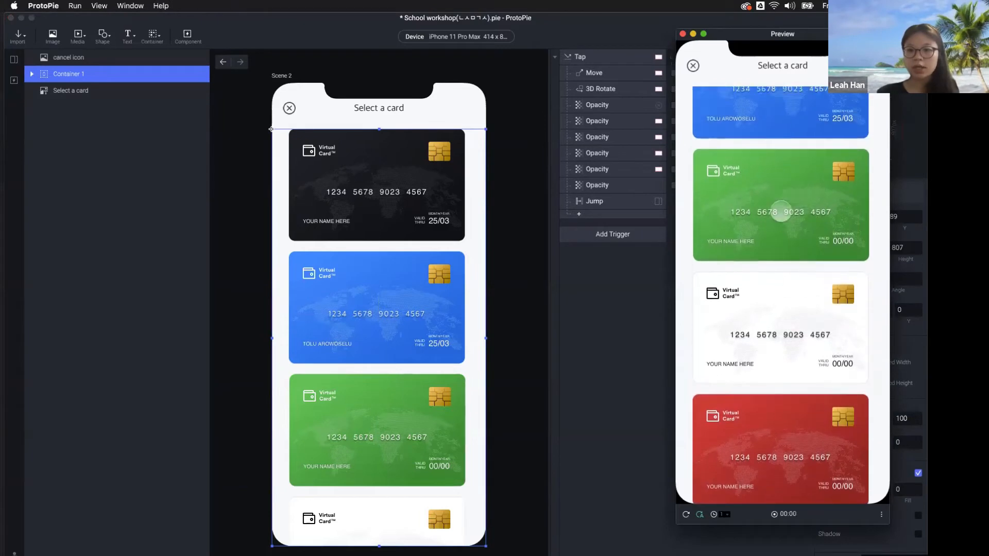
click(598, 422)
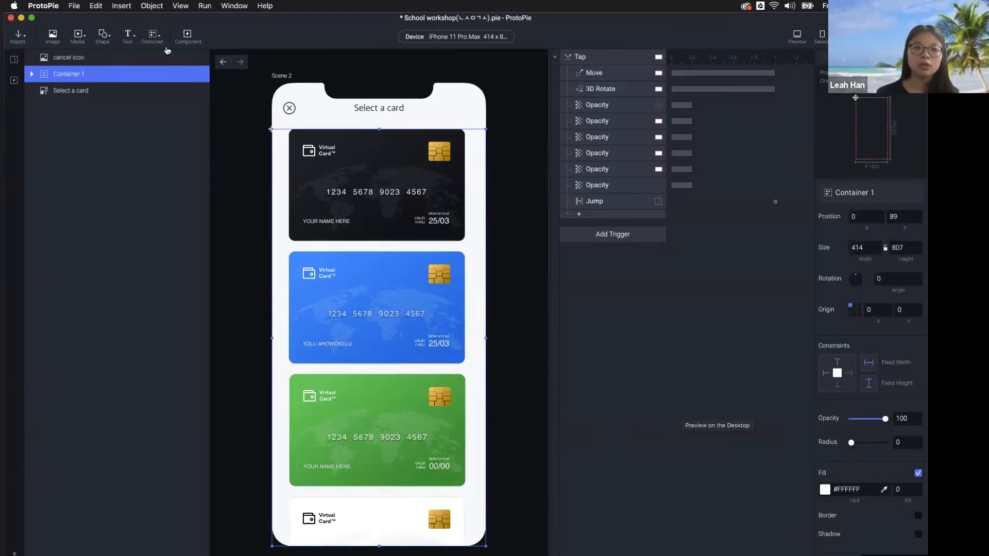
Look through the container types list and close it without adding a container
click(154, 35)
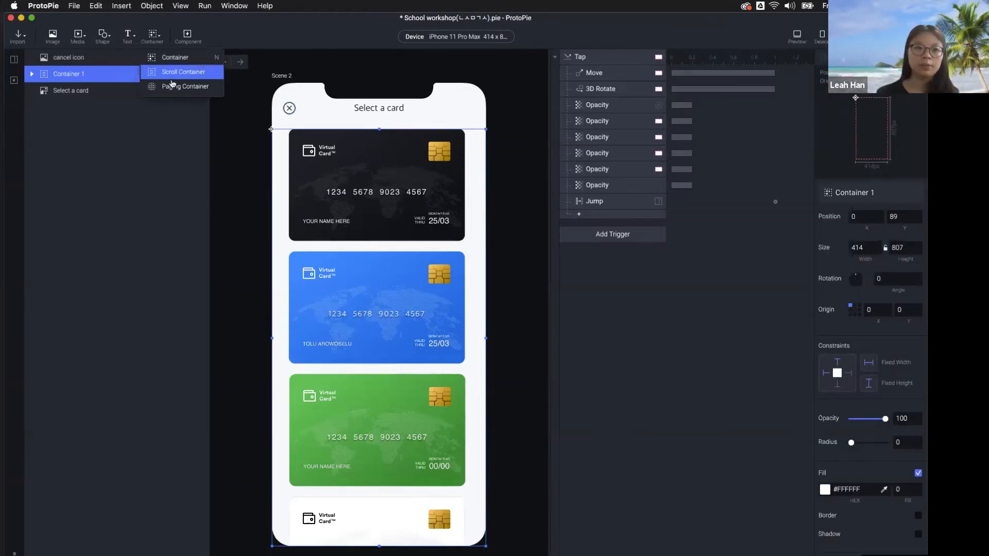
click(188, 159)
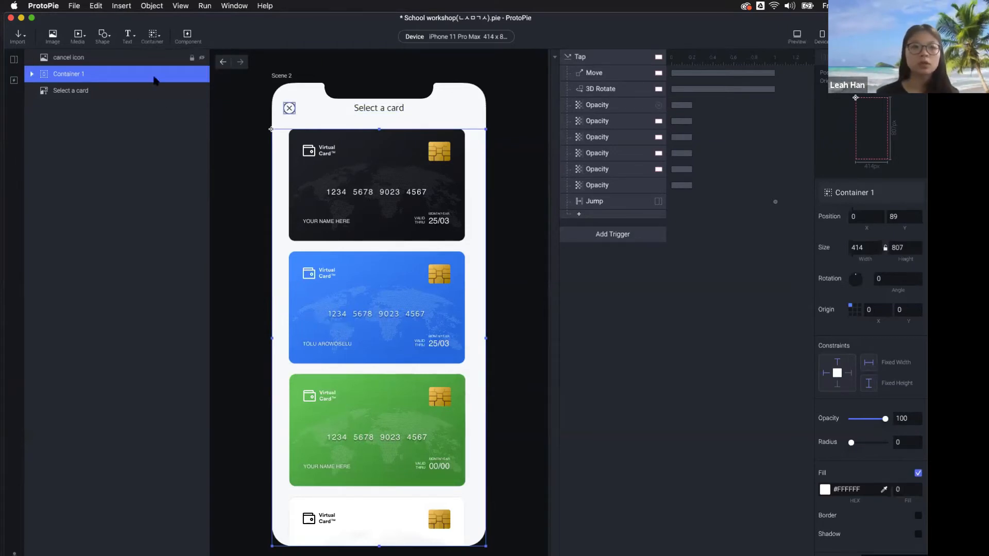
click(154, 35)
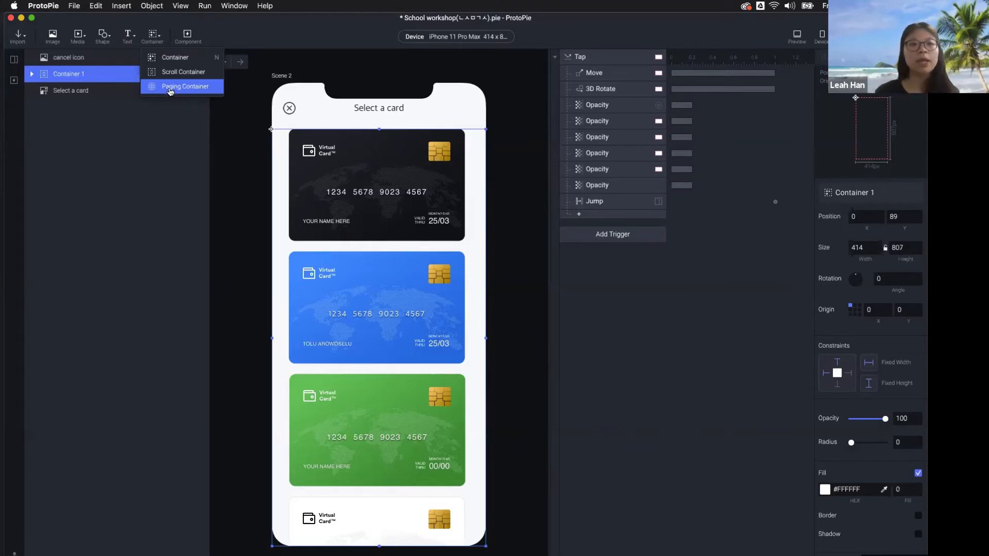
click(127, 104)
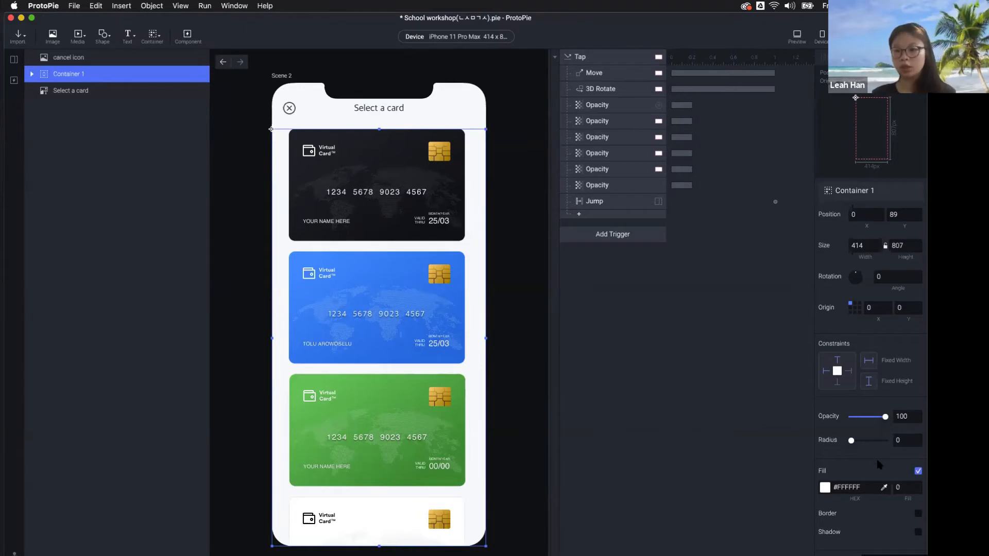
Set Container 1's Scroll Paging to Paging, page by Container, direction vertical
scroll(876, 456, down, 3)
scroll(879, 463, down, 1)
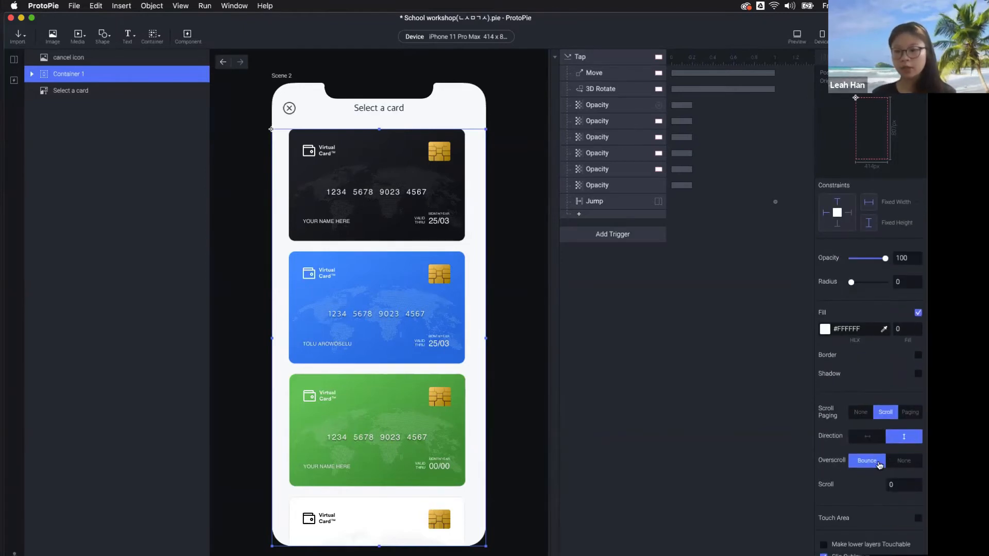
click(905, 417)
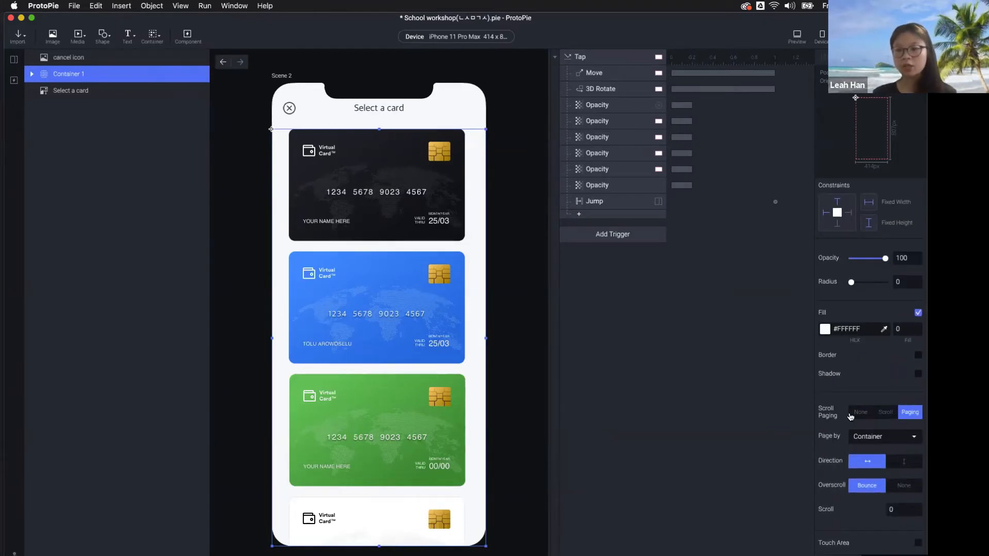
click(865, 414)
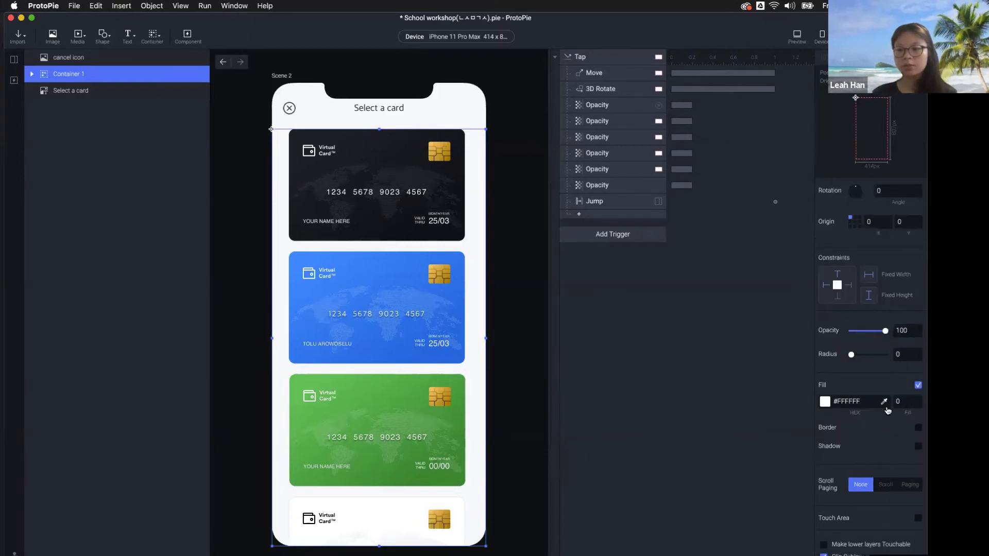
click(886, 484)
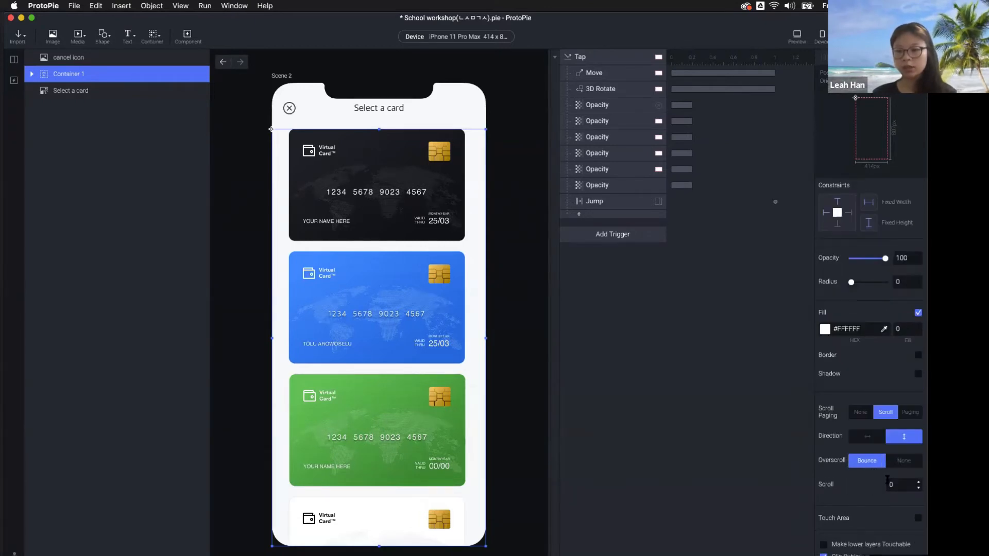
click(909, 415)
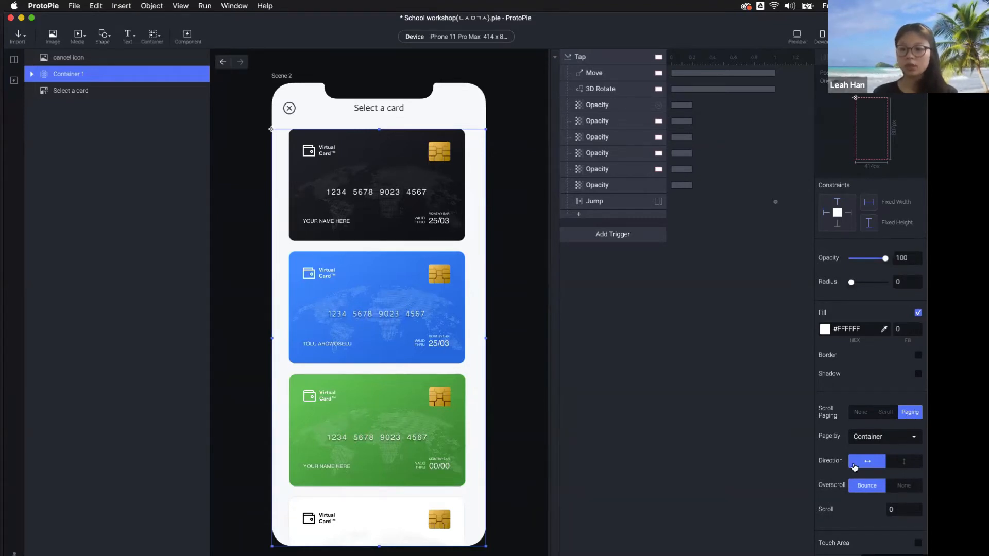
click(903, 464)
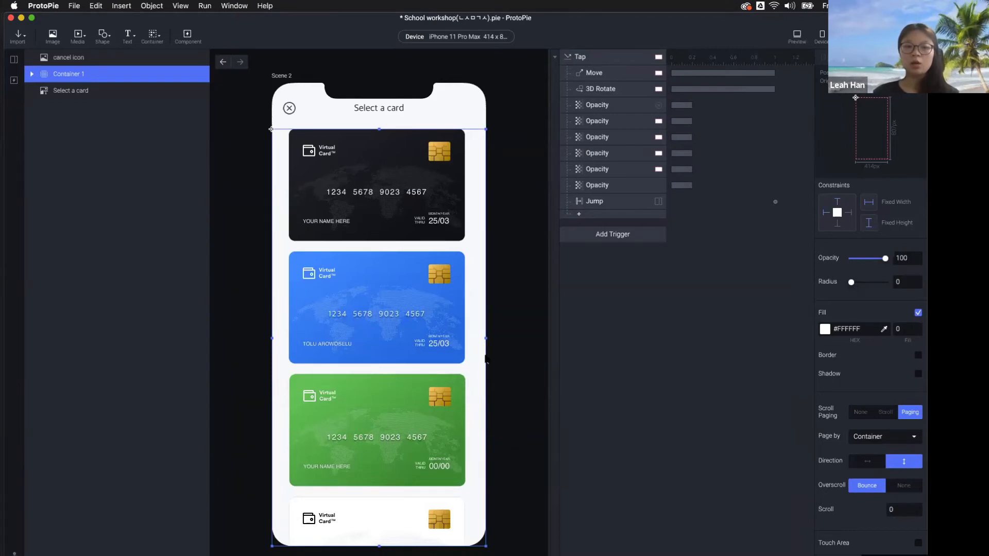
click(500, 348)
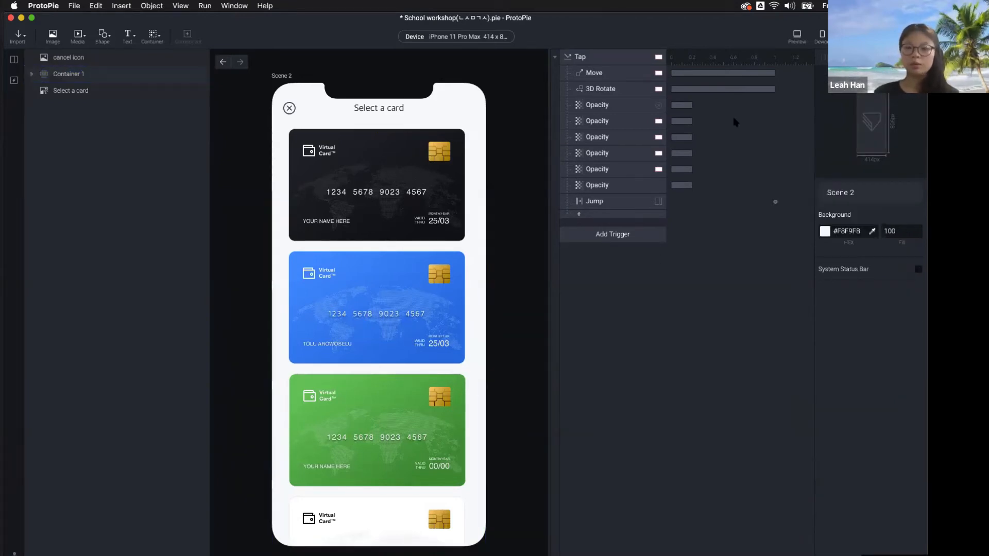
Preview the paging list, shorten Container 1 to about two cards tall, and re-test it
click(797, 35)
mouse_move(795, 361)
mouse_down()
mouse_move(801, 128)
mouse_move(795, 347)
mouse_up()
click(378, 368)
click(372, 444)
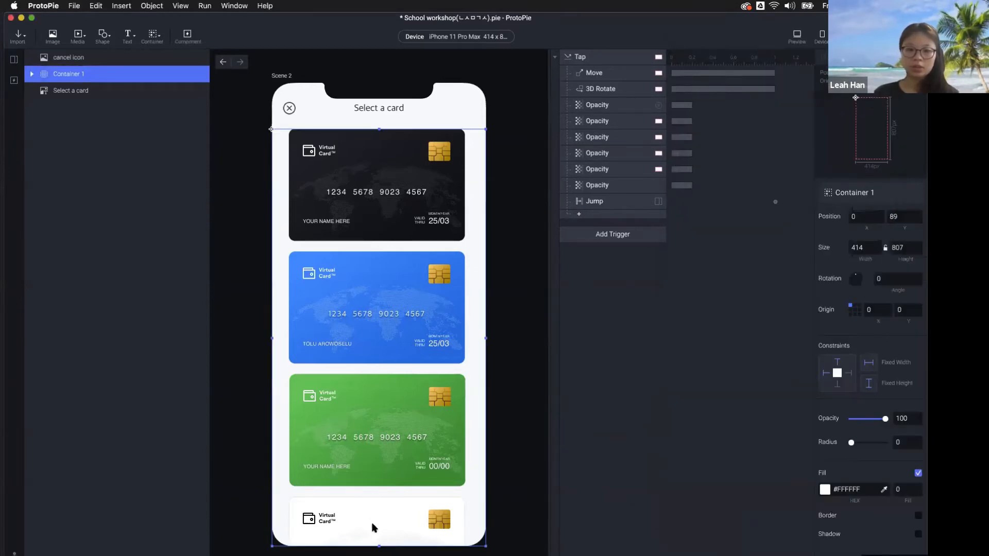
drag(377, 546, 406, 372)
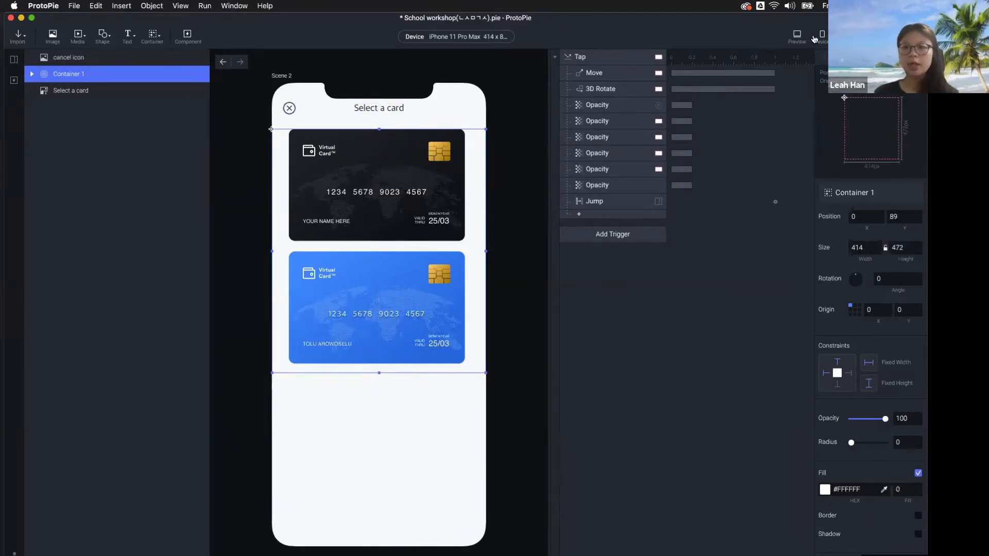
click(798, 38)
drag(775, 258, 832, 146)
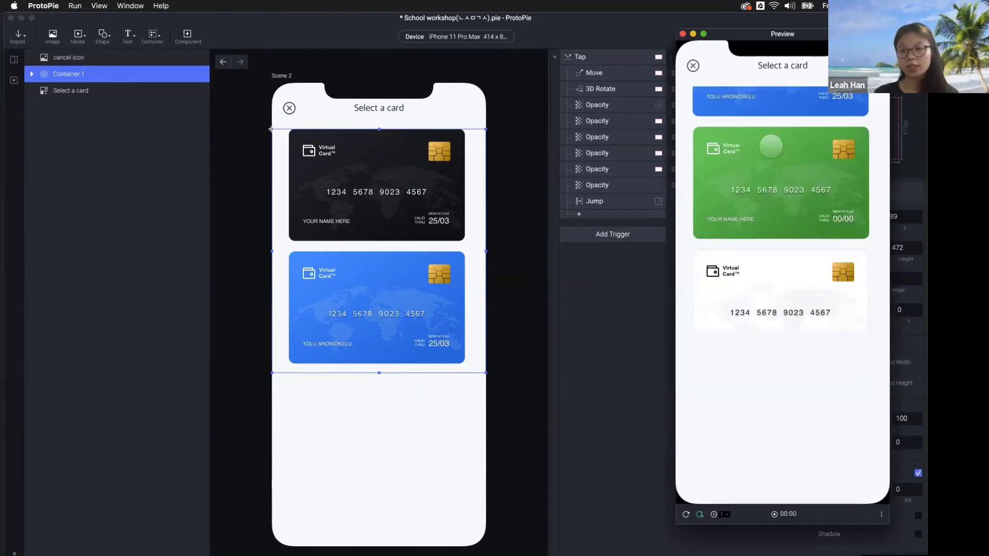
click(515, 309)
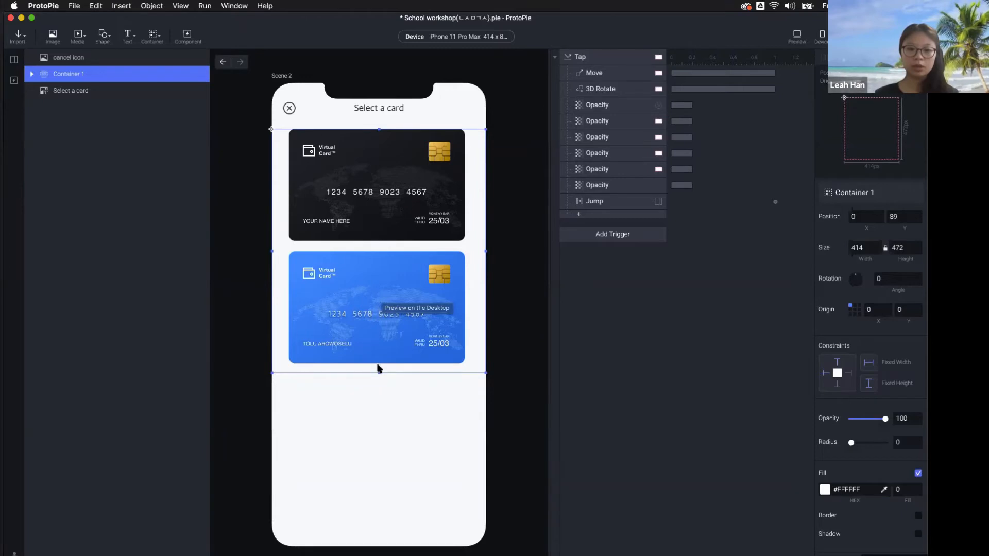
Re-test paging, then shorten Container 1 to one card's height (237) and preview
click(797, 36)
drag(802, 270, 797, 221)
drag(804, 257, 789, 134)
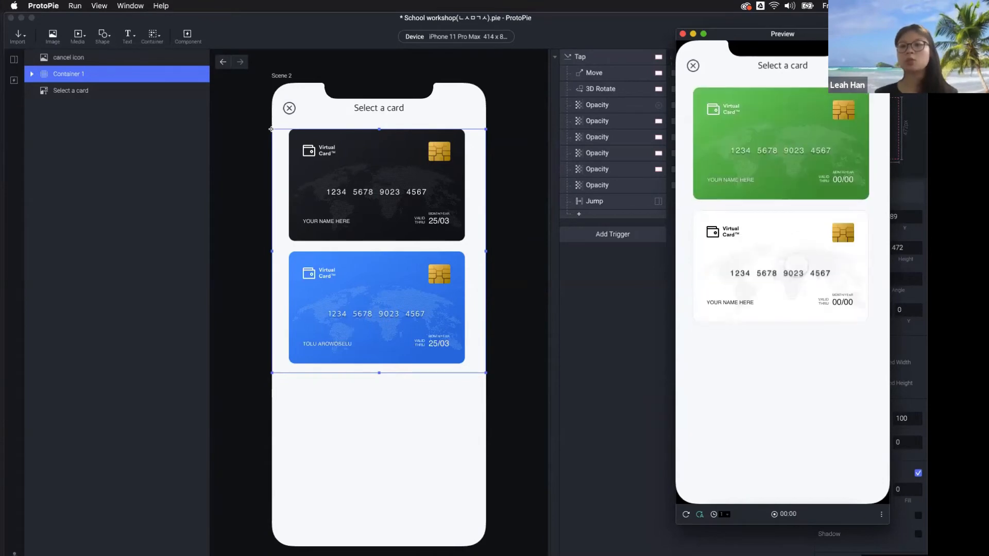
click(370, 372)
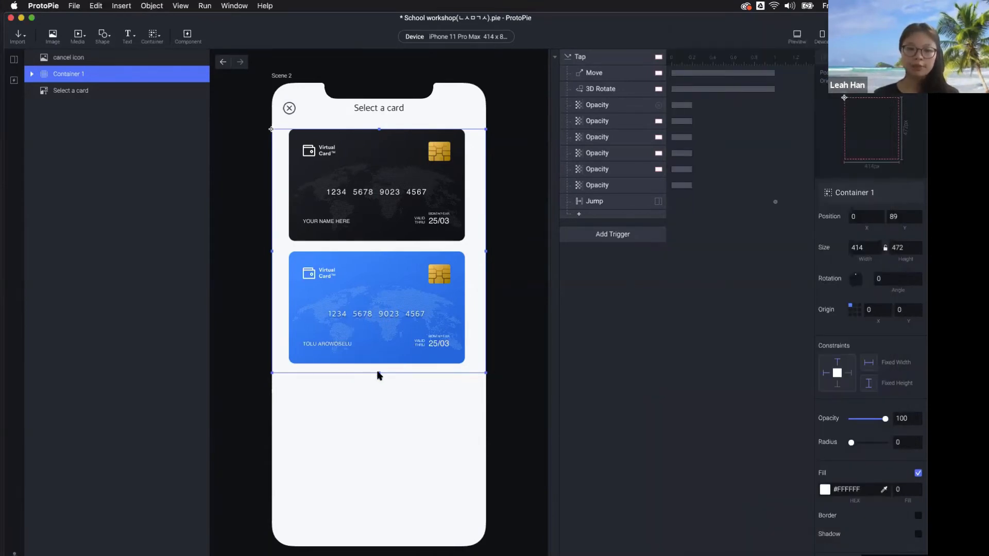
drag(378, 372, 393, 252)
click(797, 35)
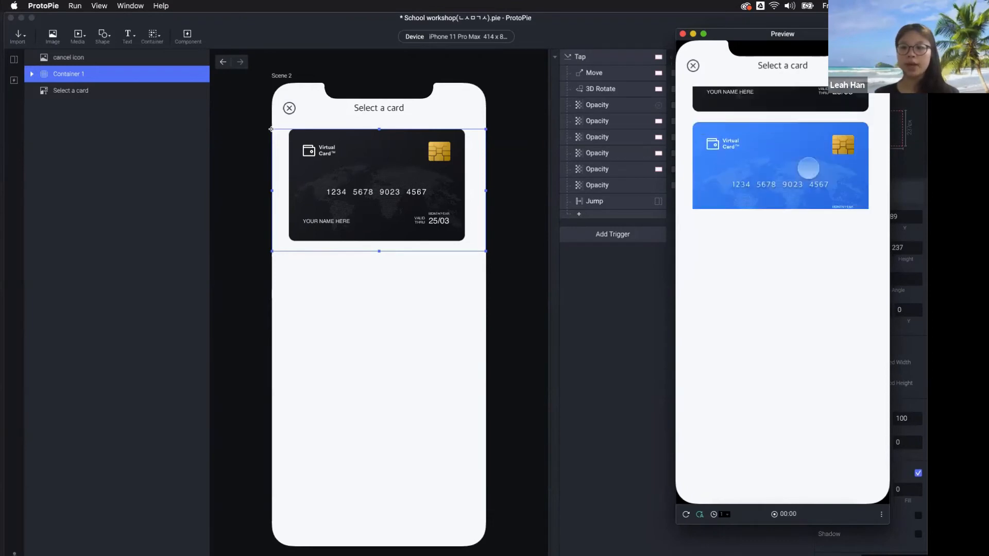
Switch Container 1's Scroll Paging from Paging back to Scroll
click(576, 310)
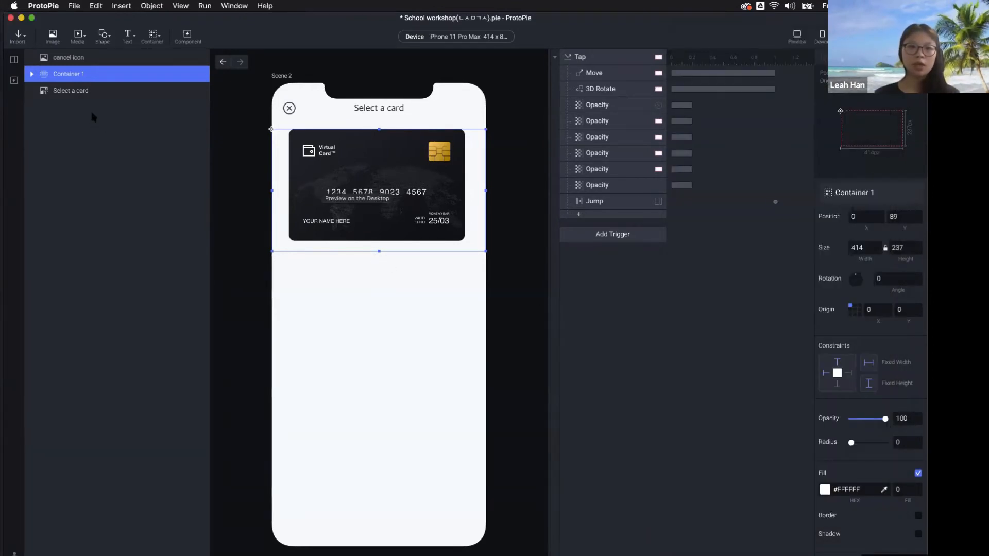
scroll(876, 412, down, 4)
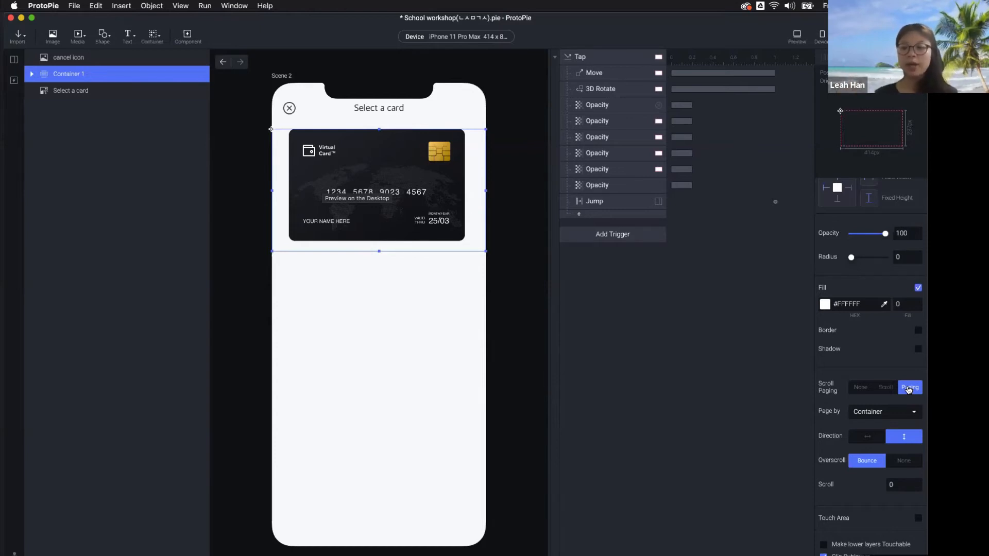
click(886, 387)
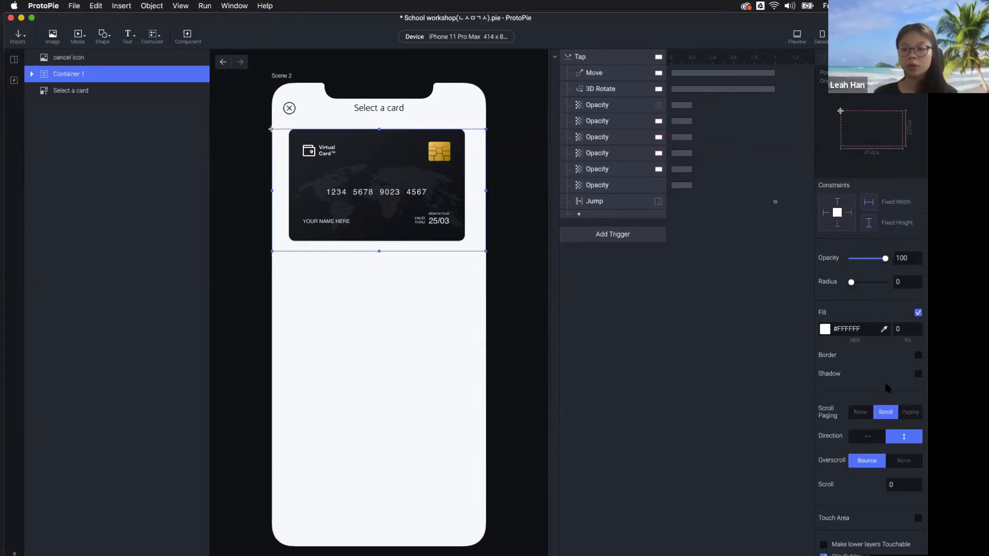
Preview the prototype, scrolling and dragging through the card list to test the bounce
click(797, 36)
scroll(837, 115, down, 5)
scroll(836, 115, down, 5)
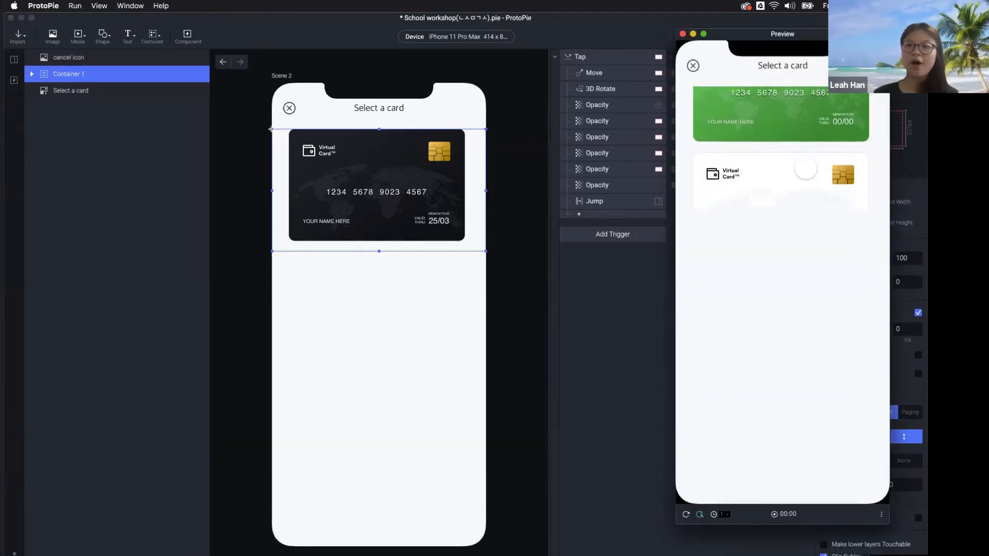
drag(802, 155, 797, 348)
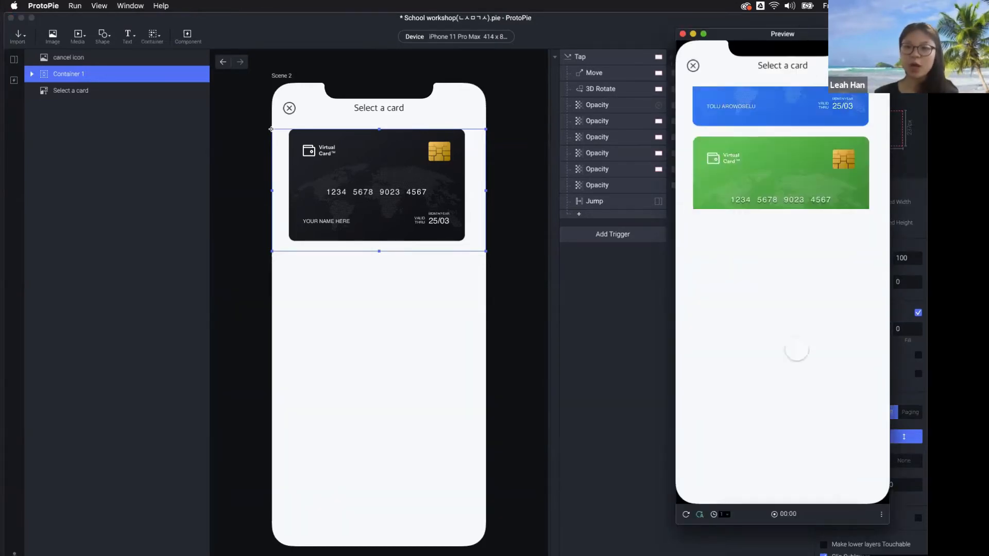
drag(808, 118, 798, 472)
drag(804, 161, 812, 49)
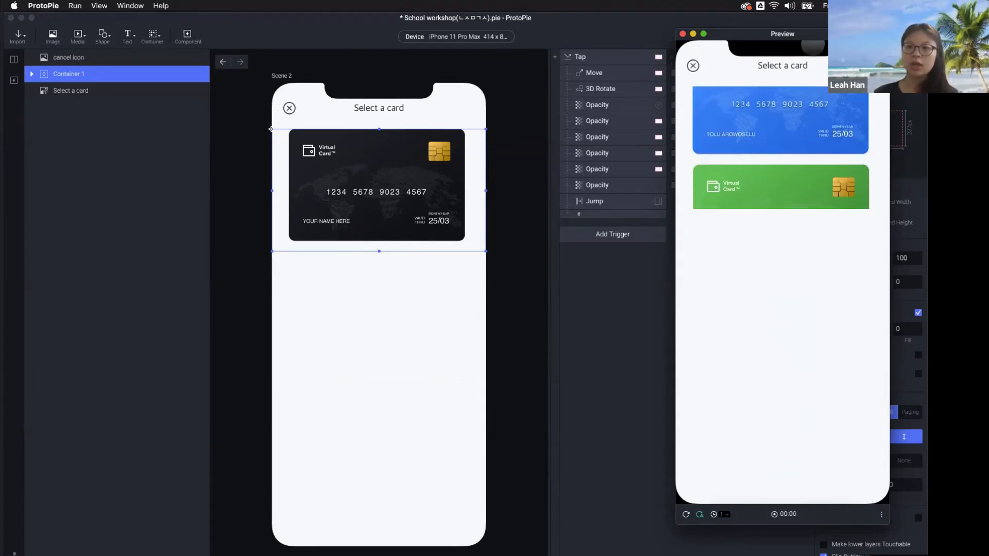
drag(811, 125, 812, 56)
click(390, 262)
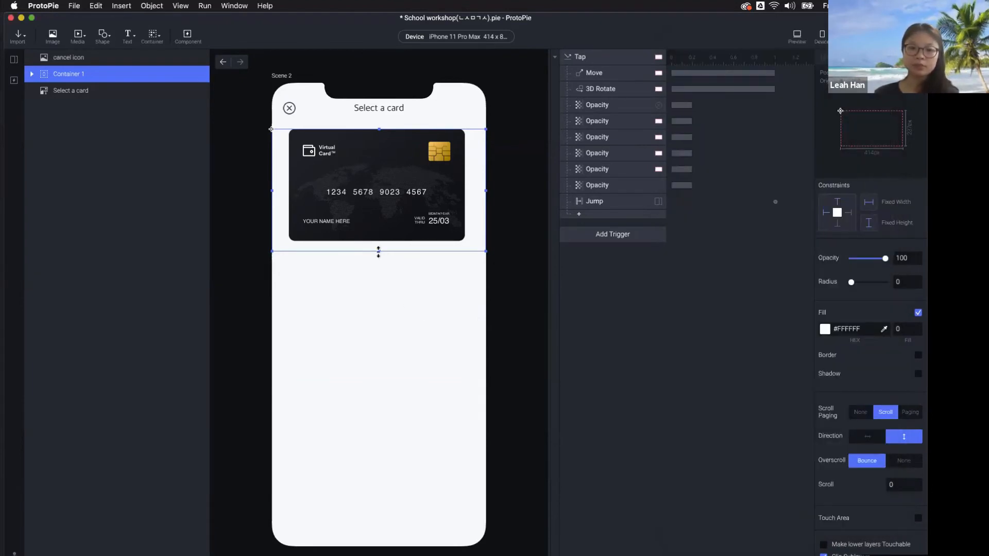
Stretch Container 1 to the screen bottom, then preview tapping the blue card for its details
drag(378, 253, 356, 546)
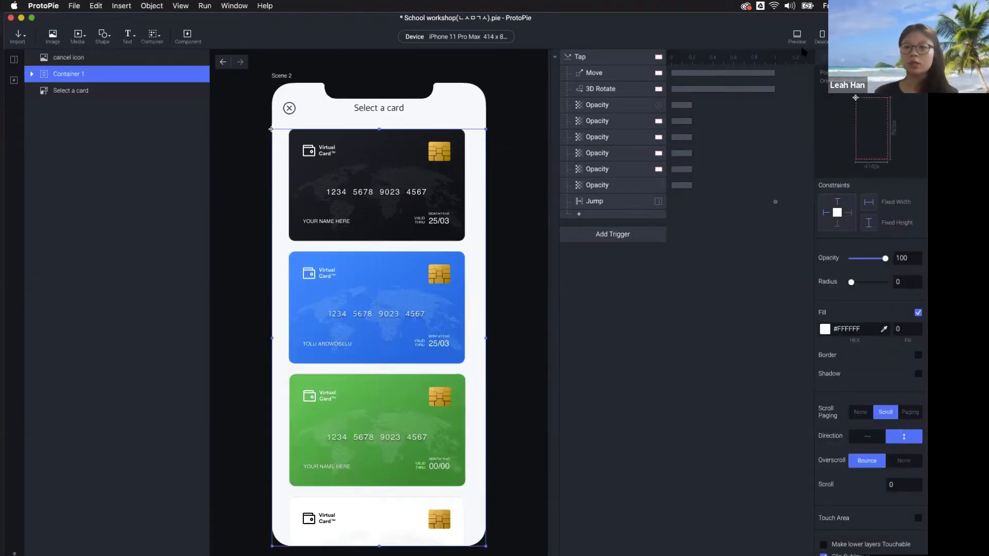
click(798, 36)
click(775, 300)
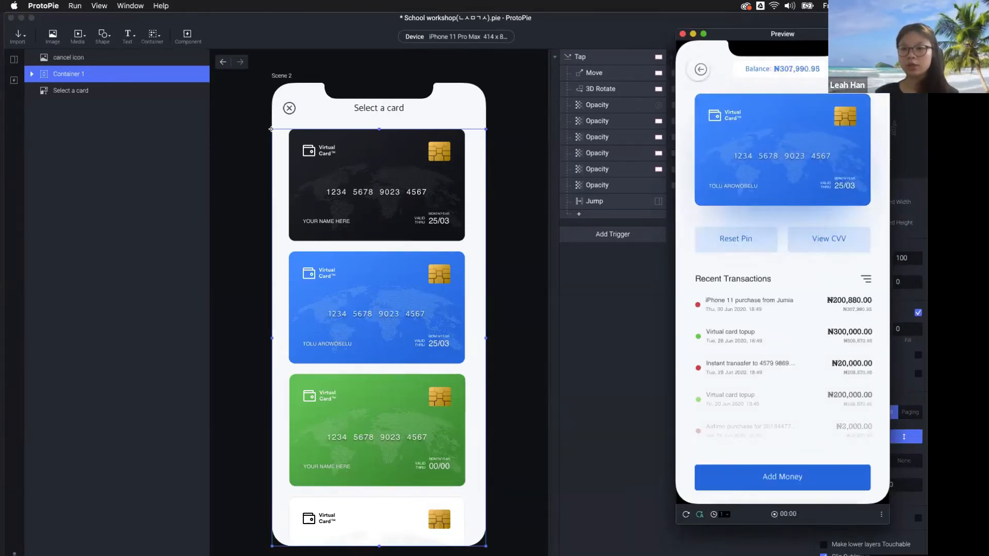
click(701, 70)
scroll(812, 107, down, 5)
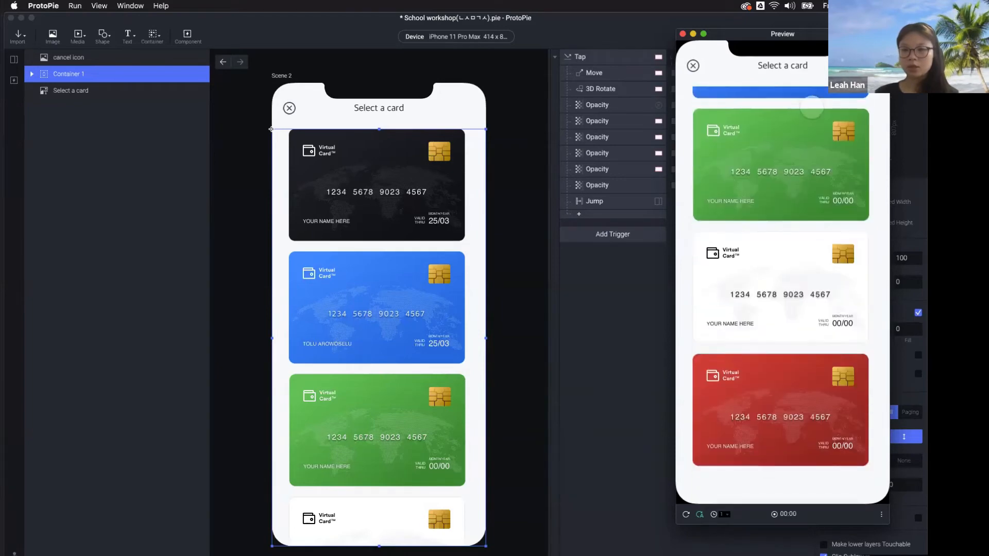
scroll(812, 107, up, 5)
click(782, 254)
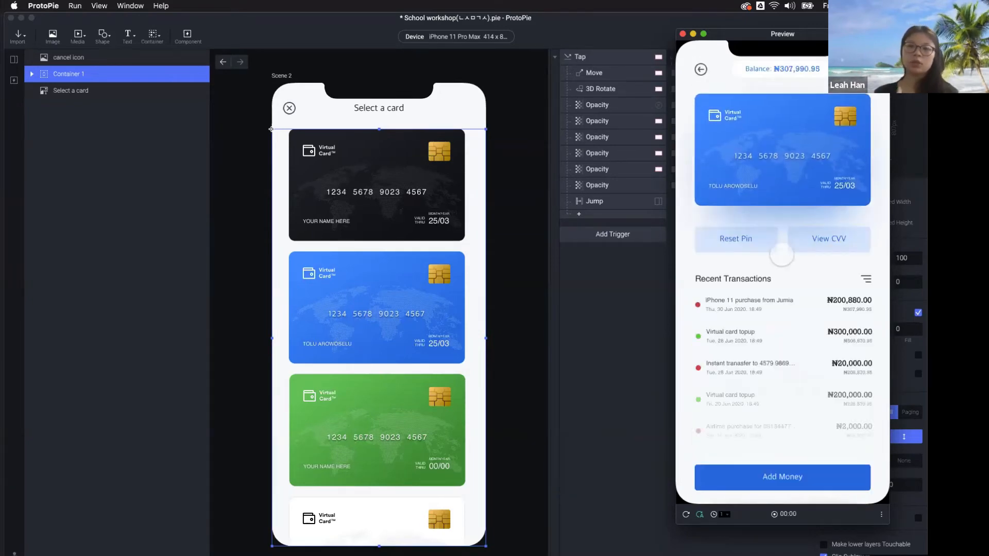
Open Scene 3, select the back icon, and toggle its Touch Area off and on
click(88, 103)
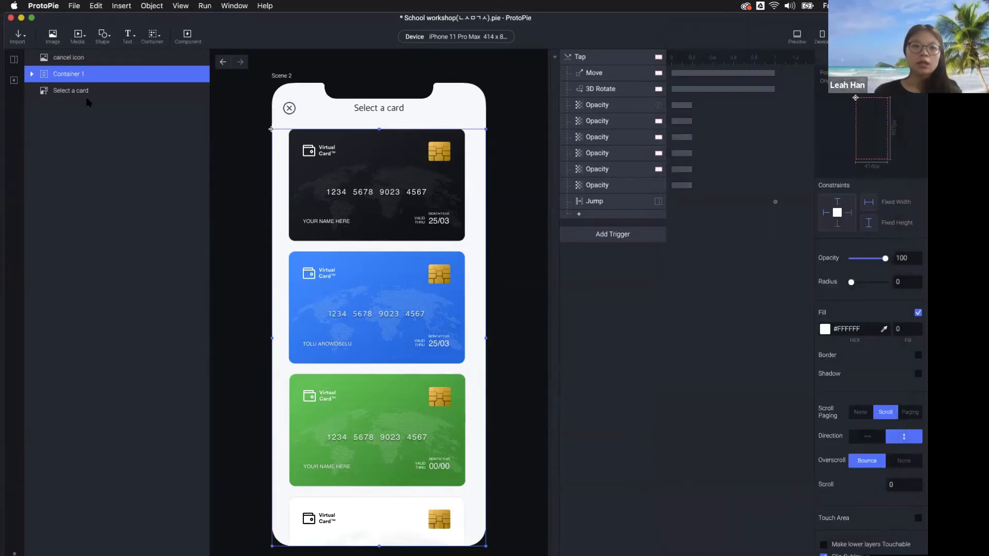
click(14, 59)
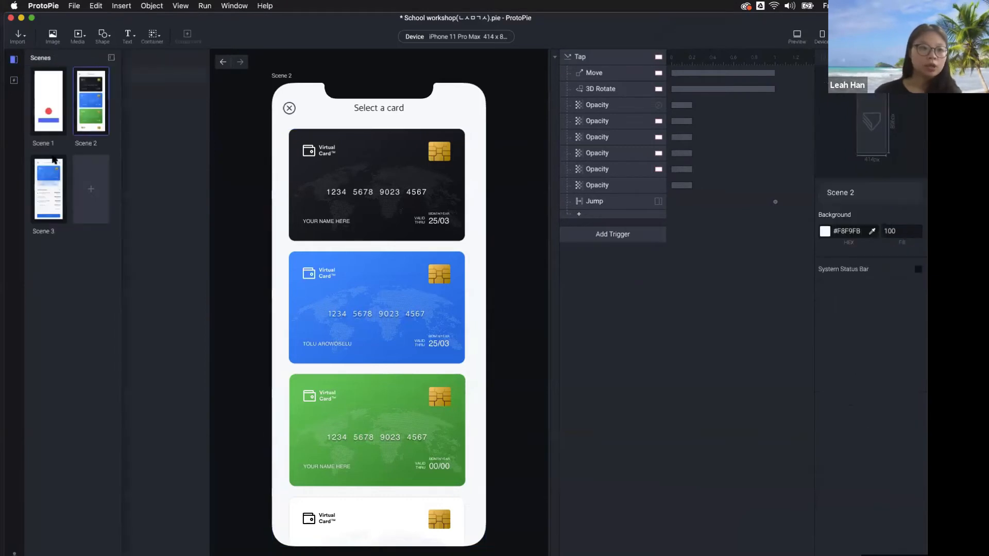
click(50, 200)
click(297, 113)
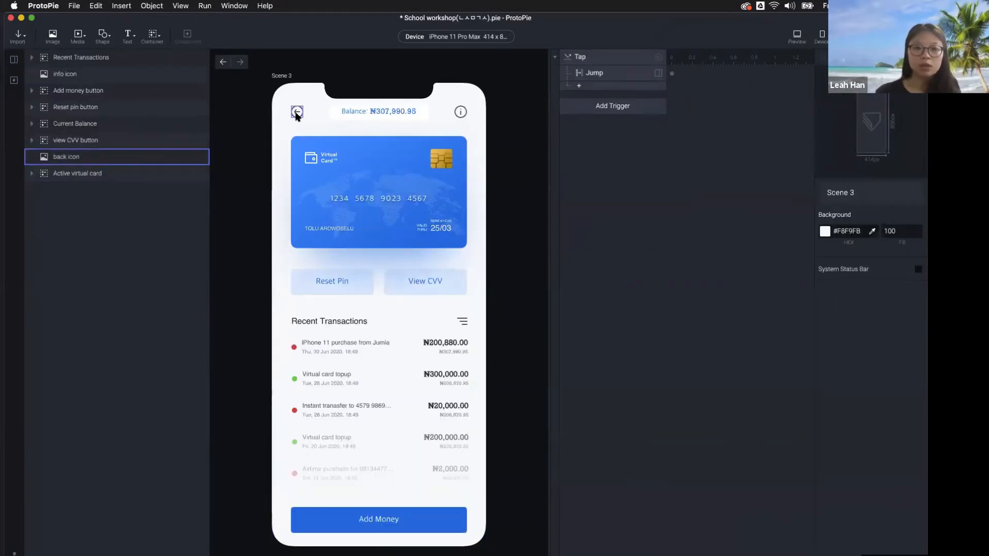
click(297, 113)
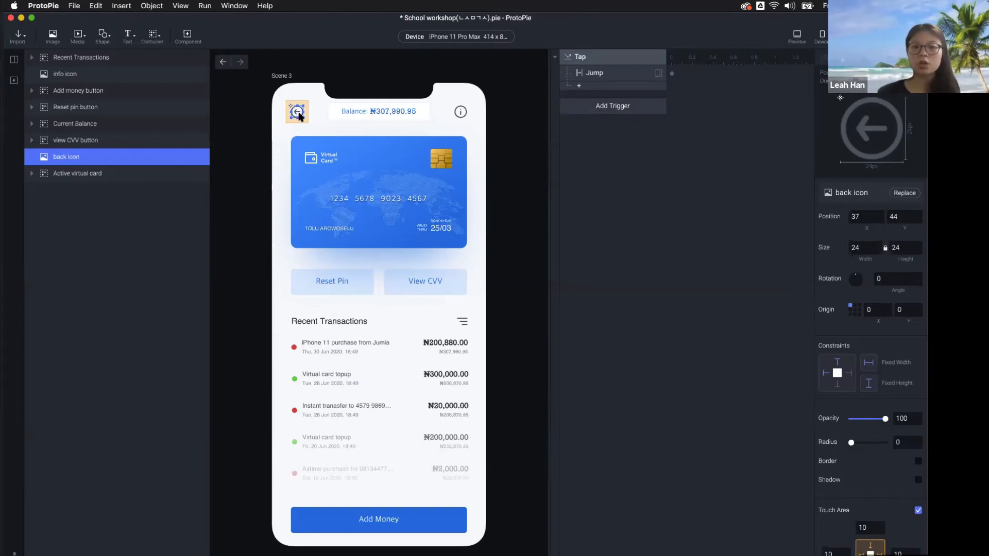
scroll(868, 479, down, 3)
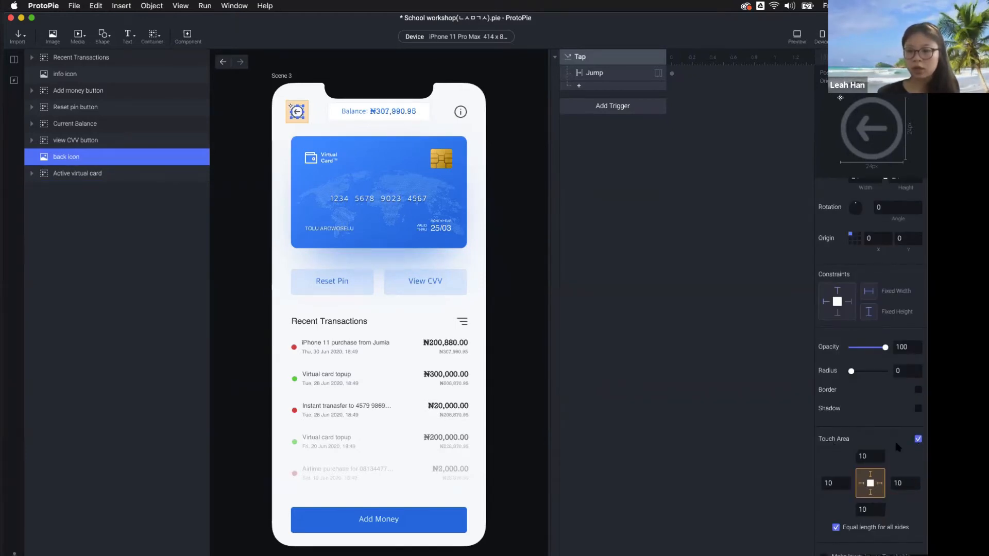
click(919, 440)
click(918, 511)
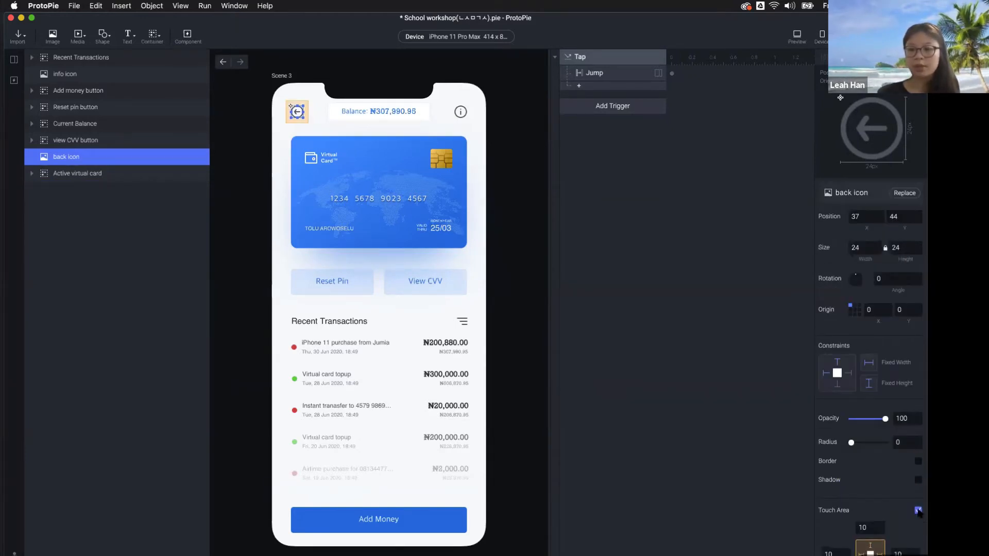
In the back icon's Jump response, uncheck Reset the selected scene
scroll(851, 455, down, 3)
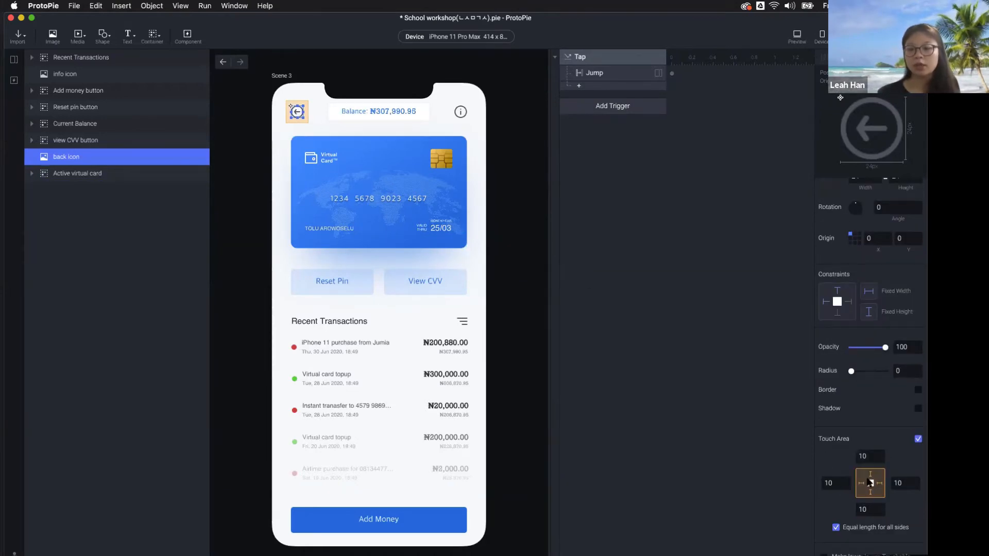
click(867, 456)
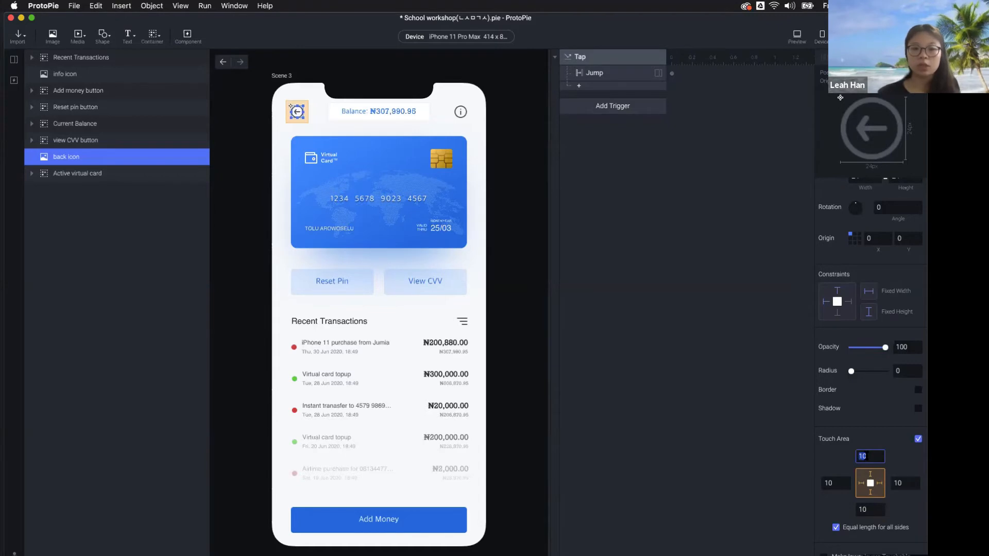
click(443, 242)
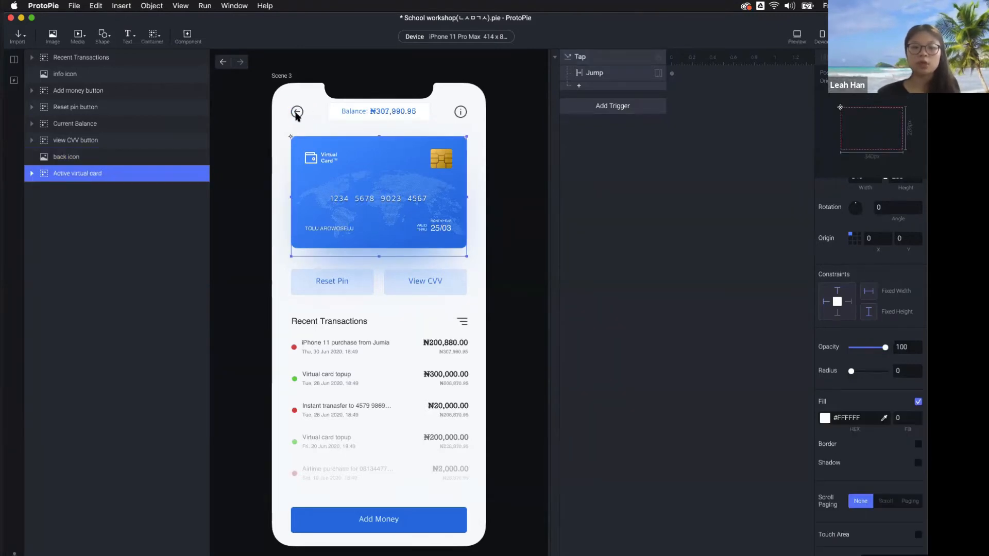
click(644, 203)
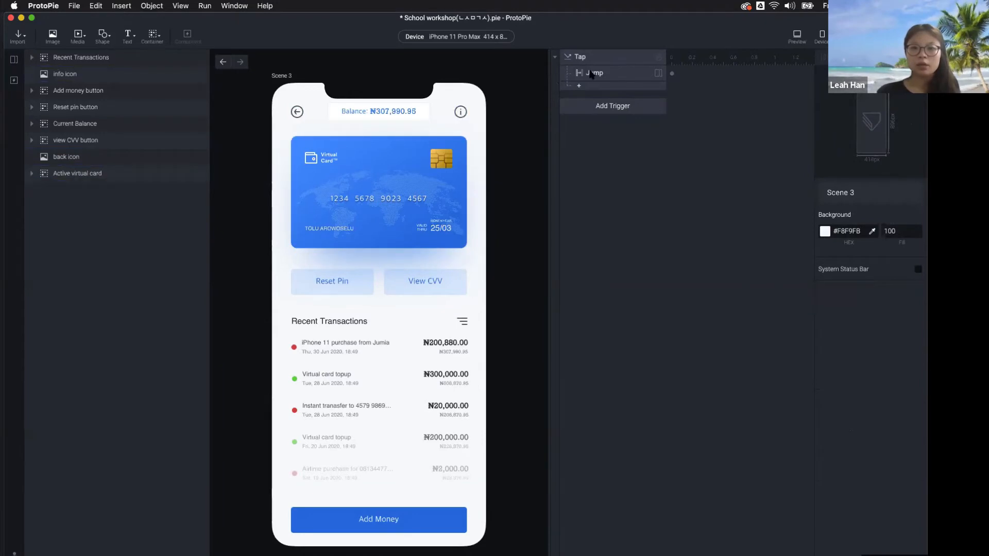
click(600, 76)
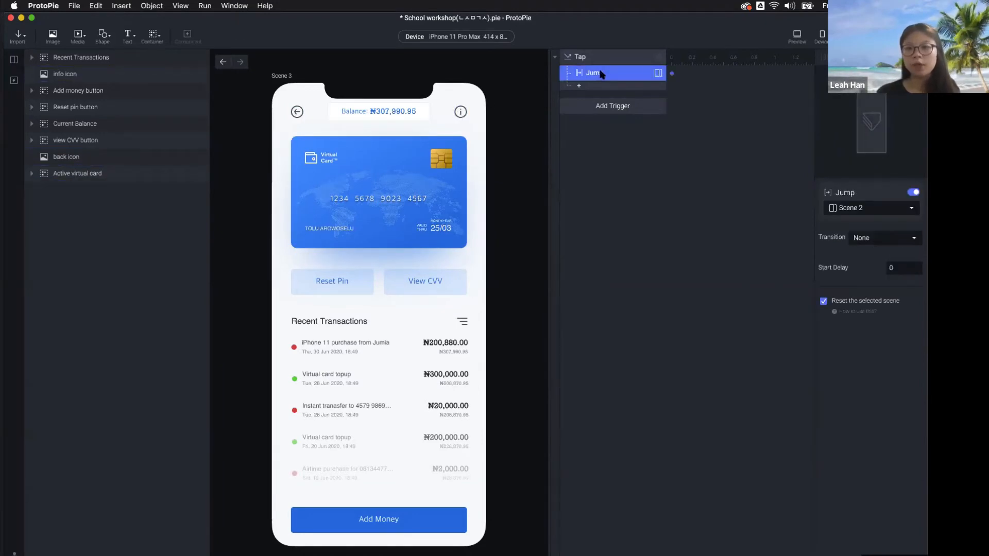
click(297, 111)
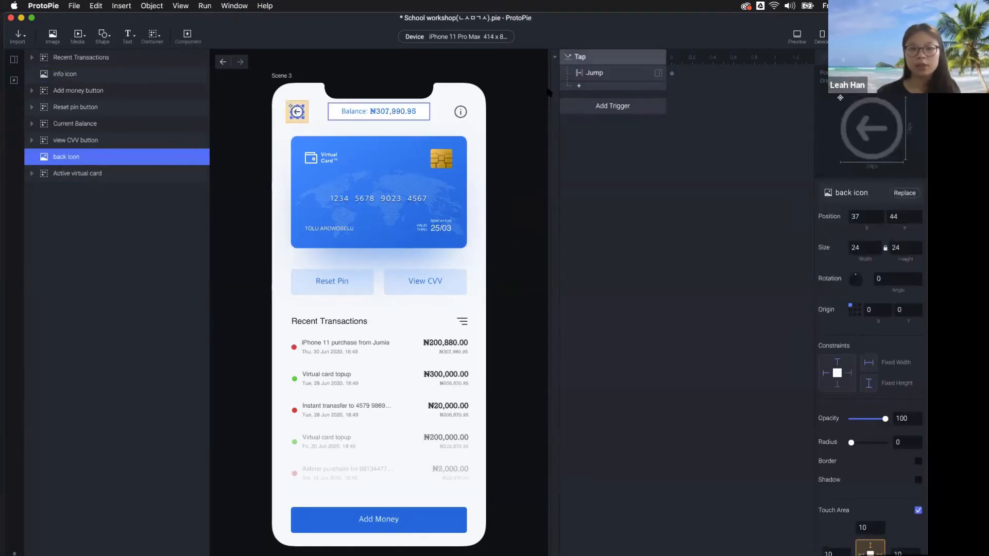
click(598, 72)
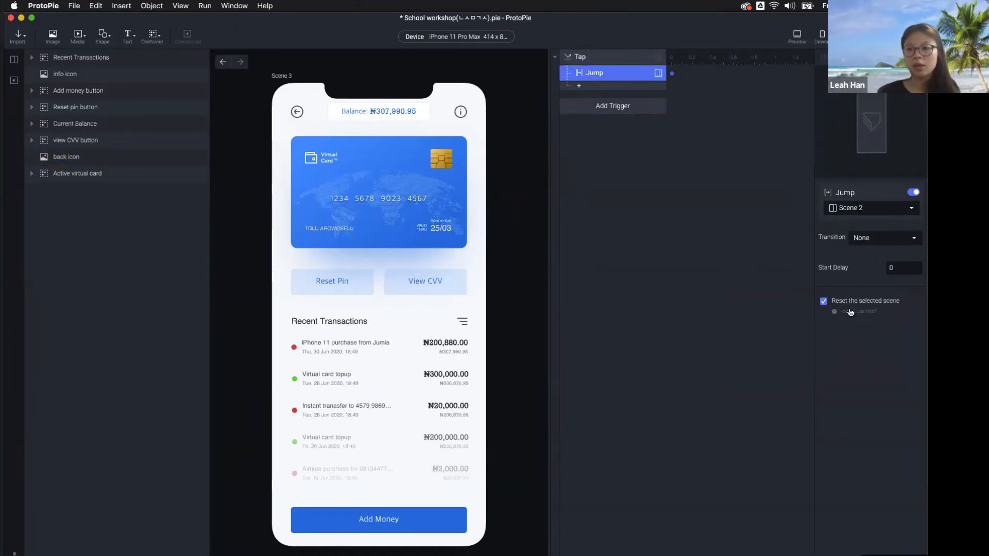
click(824, 302)
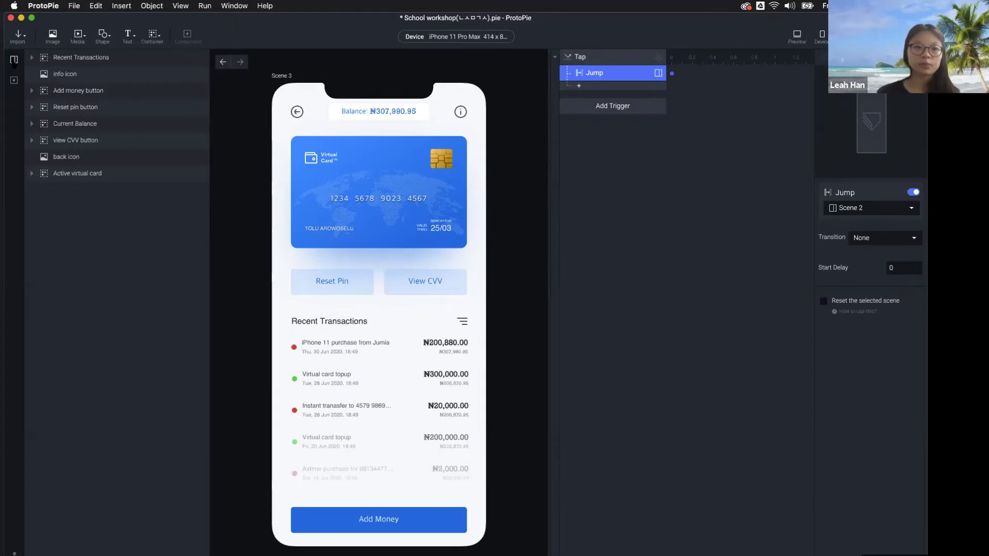
Open Scene 2 and preview tapping the blue card, then its back arrow
click(14, 60)
click(91, 104)
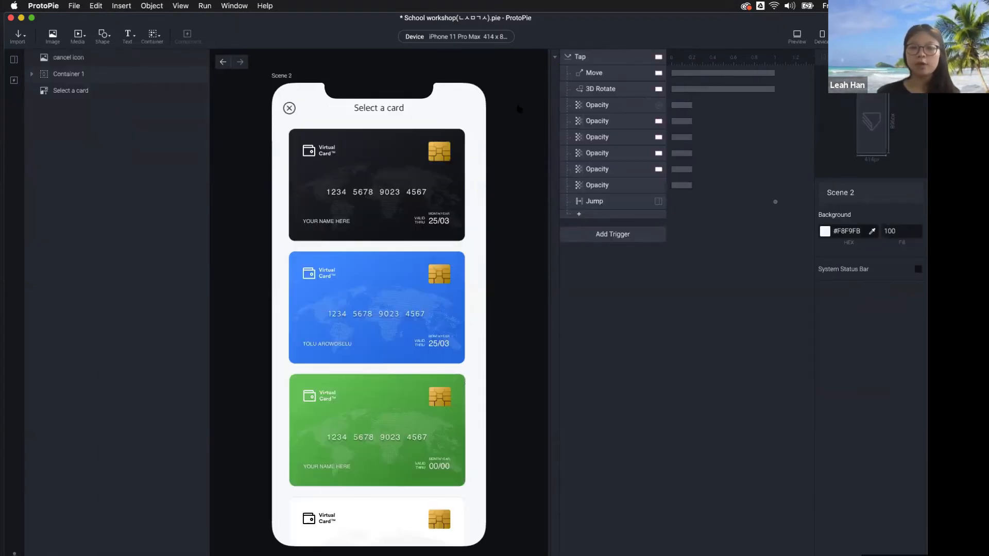
click(792, 44)
click(800, 271)
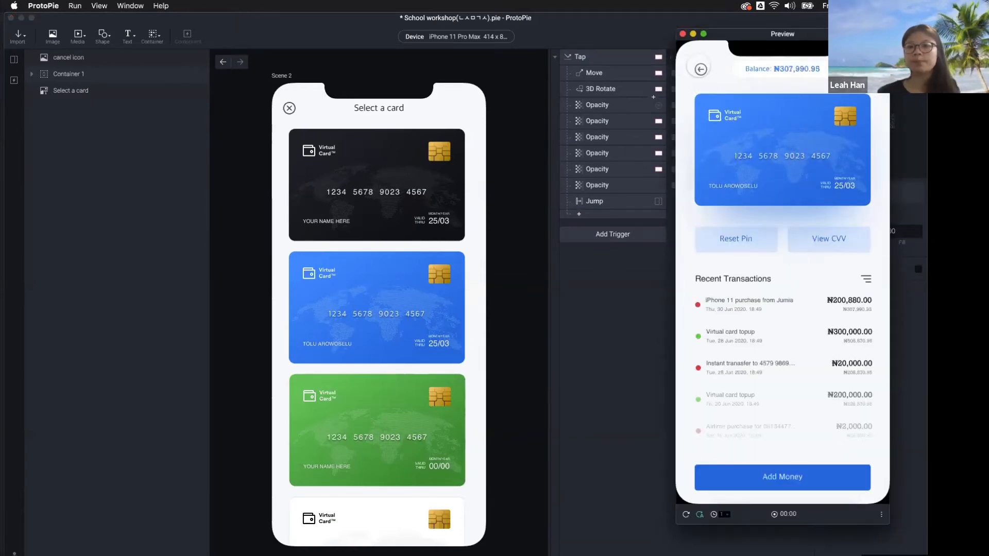
click(700, 67)
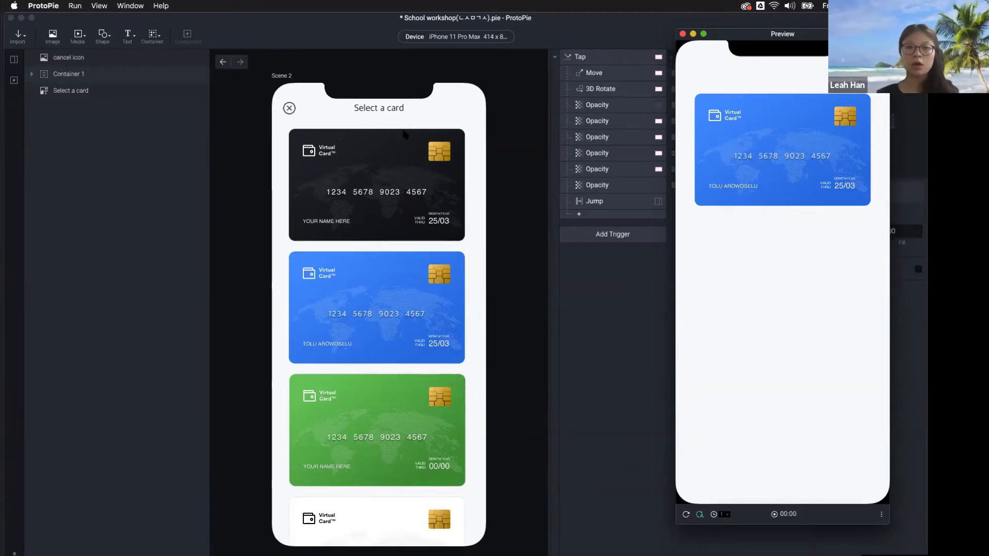
click(596, 289)
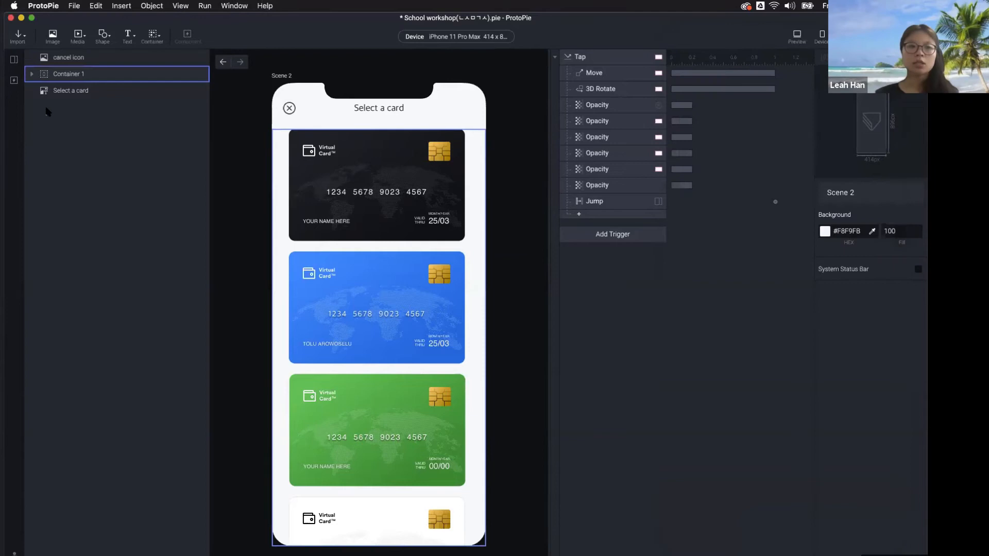
On Scene 3, check that the back icon's Jump targets Scene 2
click(14, 59)
click(39, 166)
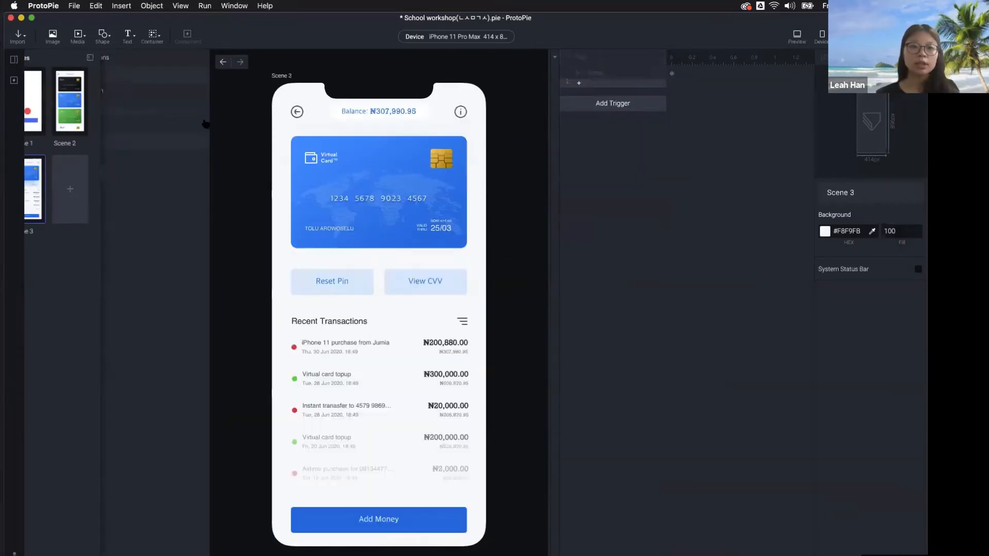
click(297, 111)
click(298, 112)
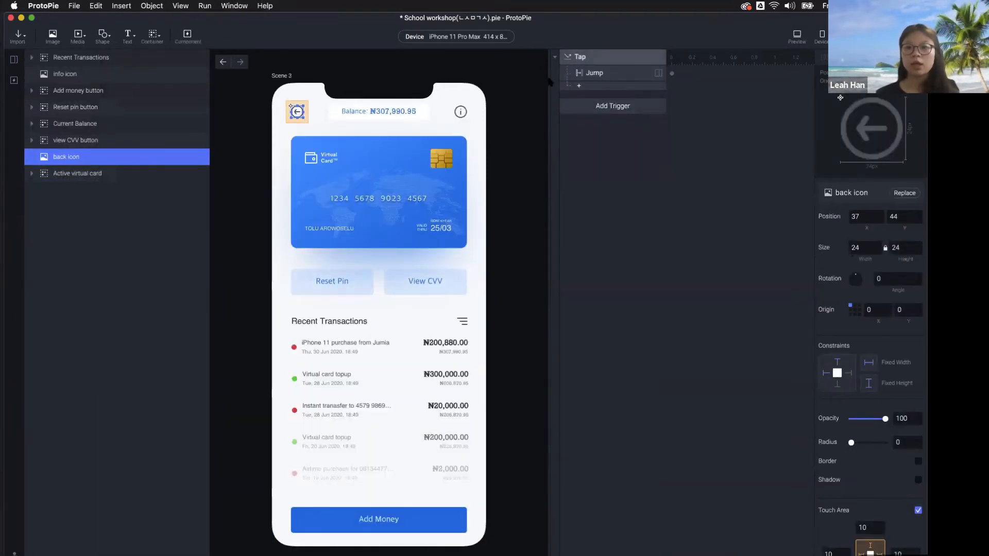
click(599, 75)
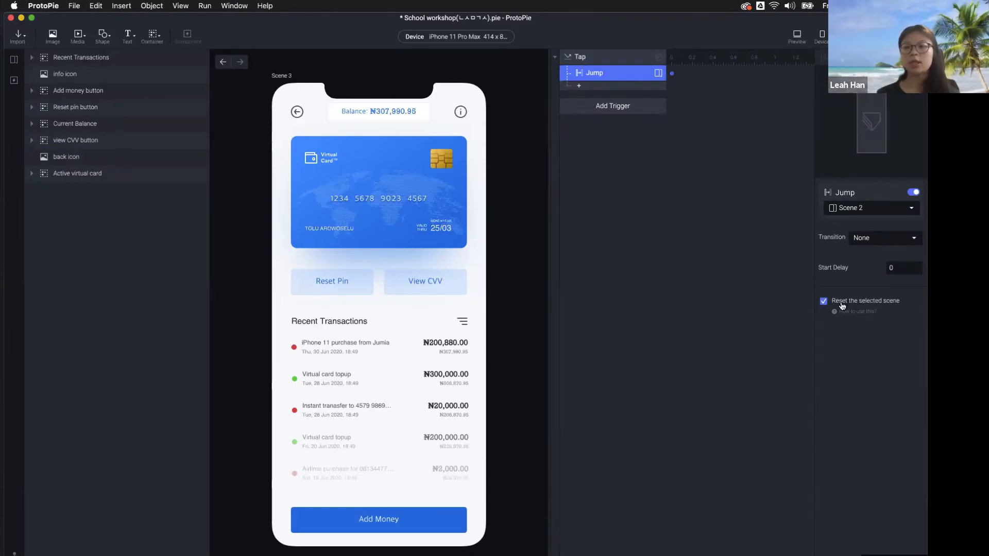
Open Scene 2, preview the blue card tap and back, then select the card container
click(14, 59)
double_click(91, 101)
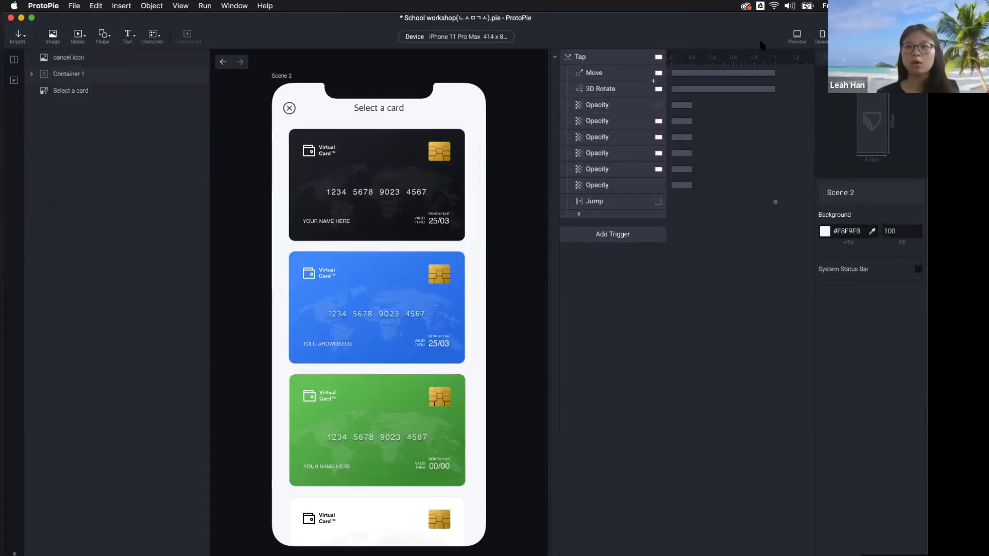
click(796, 41)
click(789, 267)
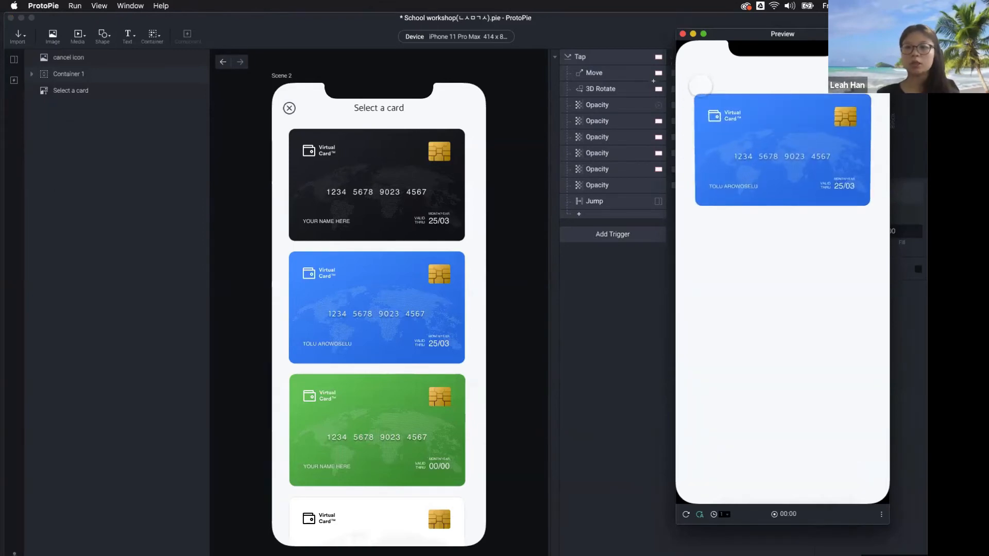
click(700, 71)
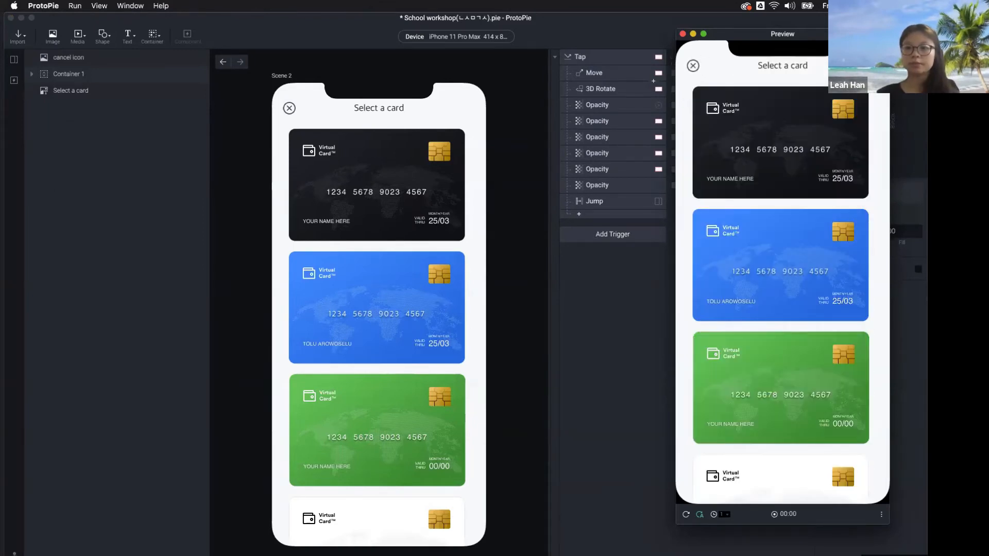
click(578, 353)
click(14, 59)
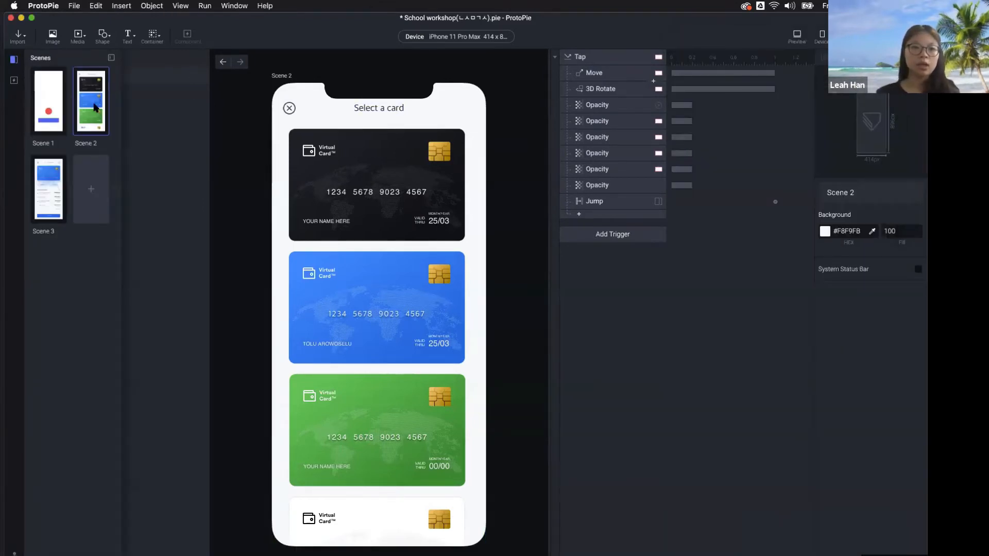
click(95, 107)
click(390, 265)
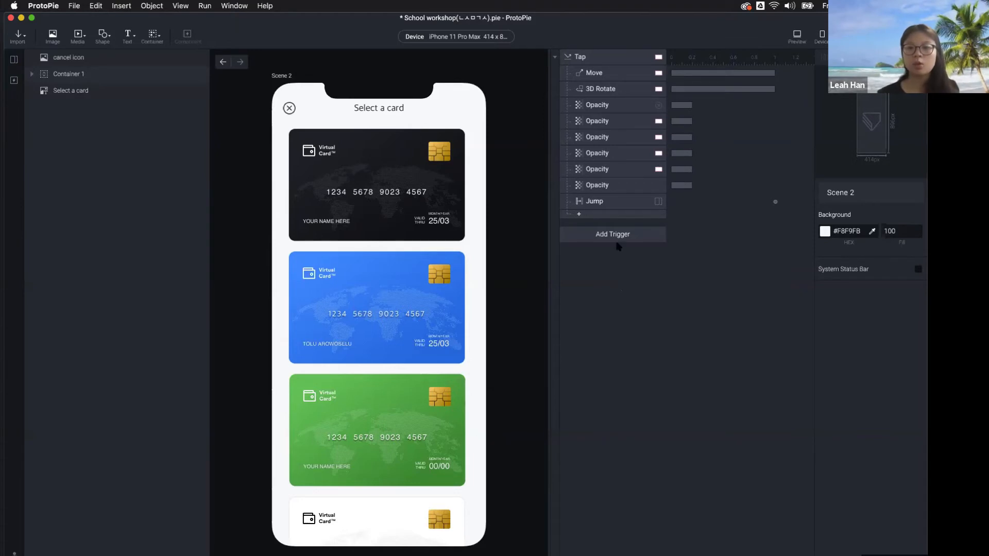
Check the Jump response's target and delay, then bring Sketch's Educational contents file forward
click(596, 203)
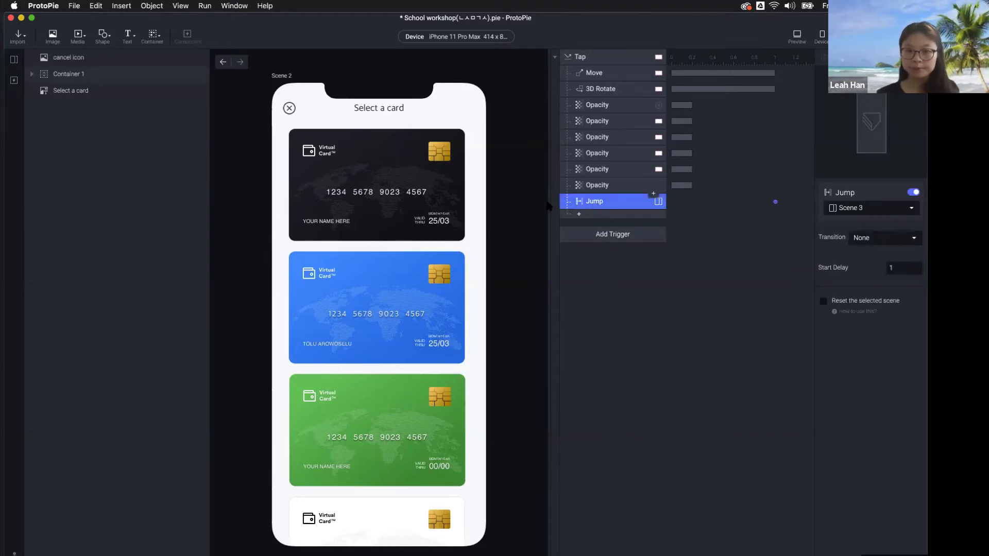
click(14, 59)
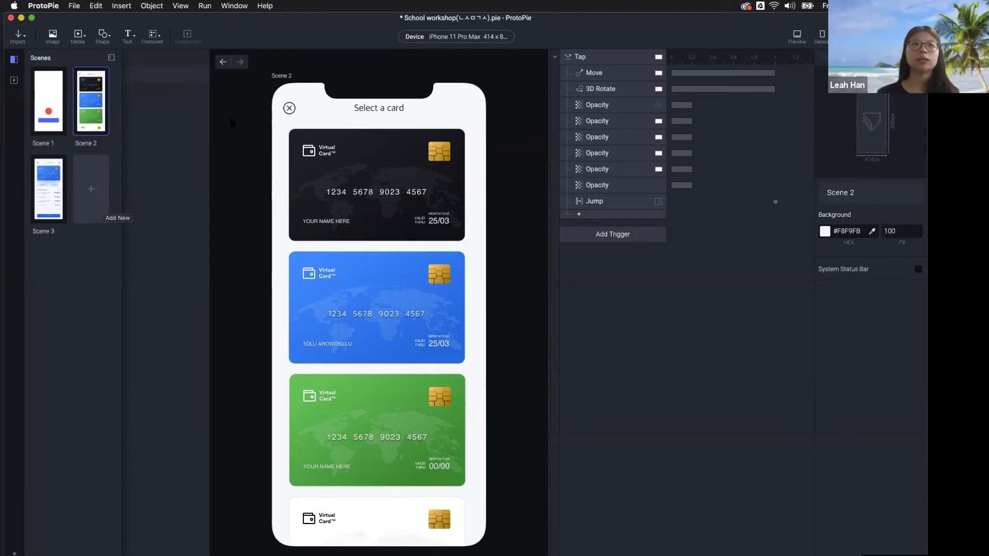
click(797, 36)
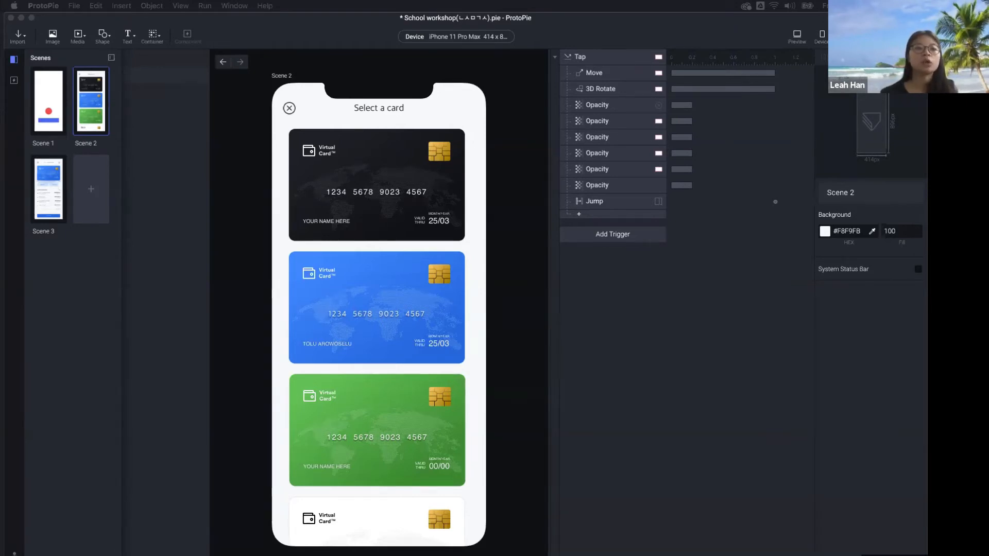
mouse_move(569, 0)
mouse_down()
mouse_move(592, 0)
mouse_move(720, 98)
mouse_move(664, 23)
mouse_move(648, 22)
mouse_up()
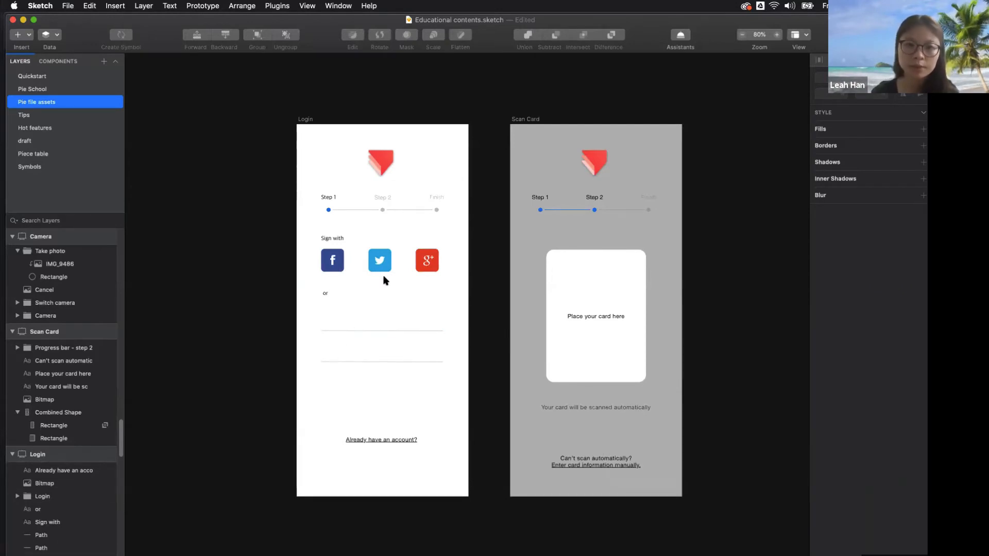
Select the Login artboard in Sketch, then switch back to ProtoPie
click(309, 120)
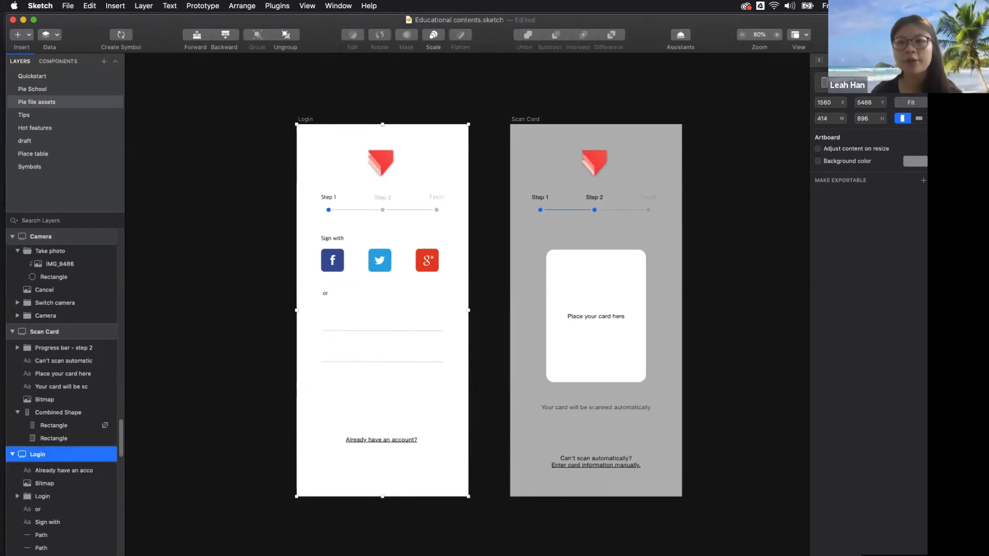
key(ctrl+Right)
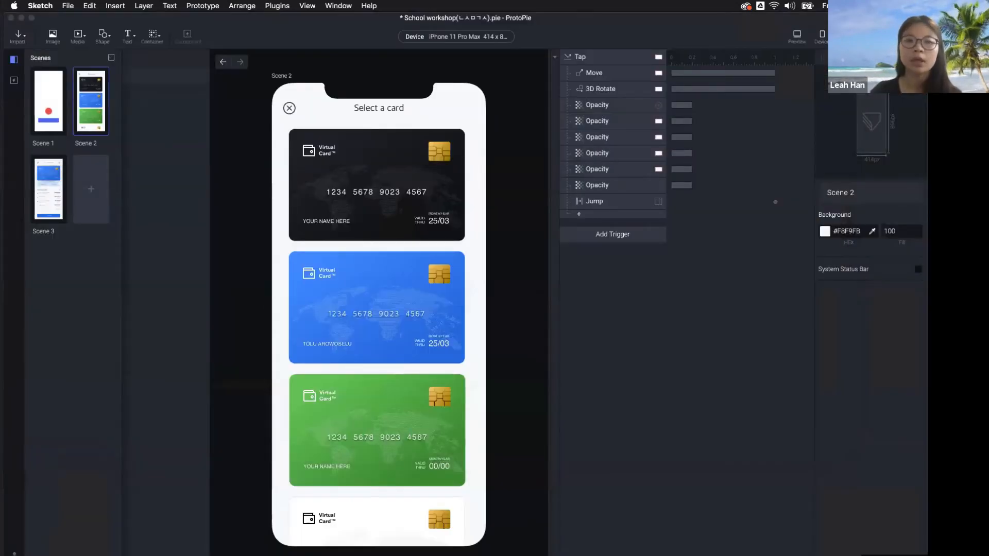
Bring ProtoPie forward and add a new blank Scene 4
click(468, 37)
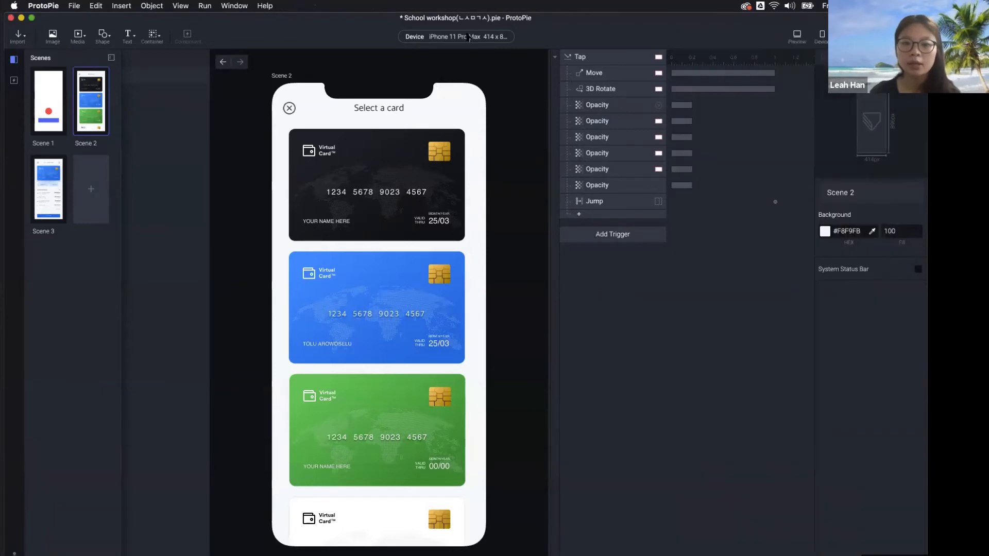
click(469, 37)
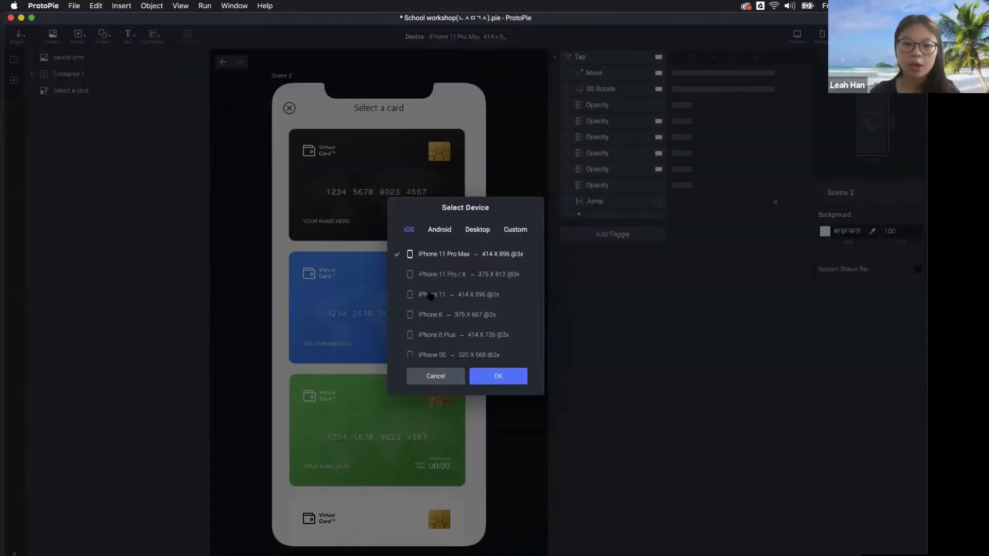
click(443, 386)
click(14, 59)
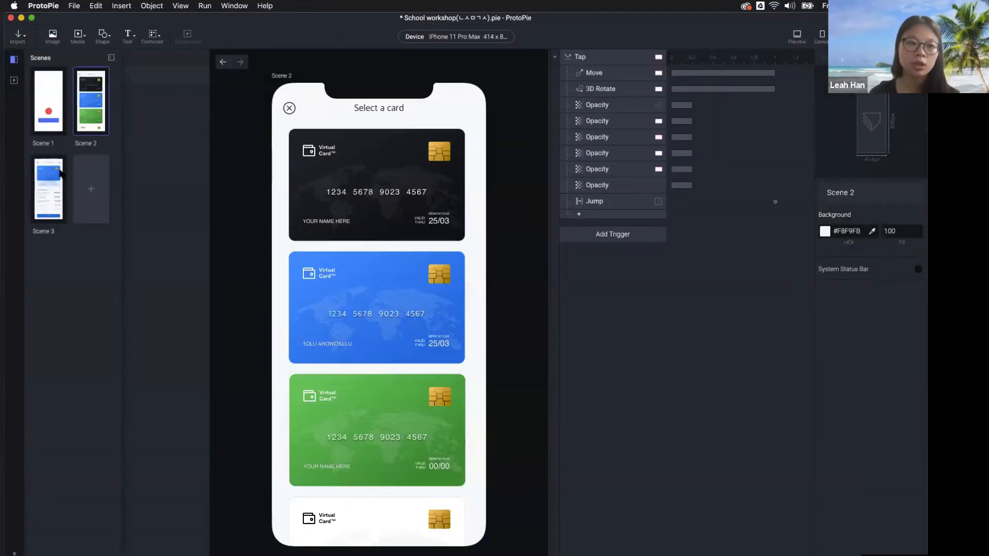
click(92, 189)
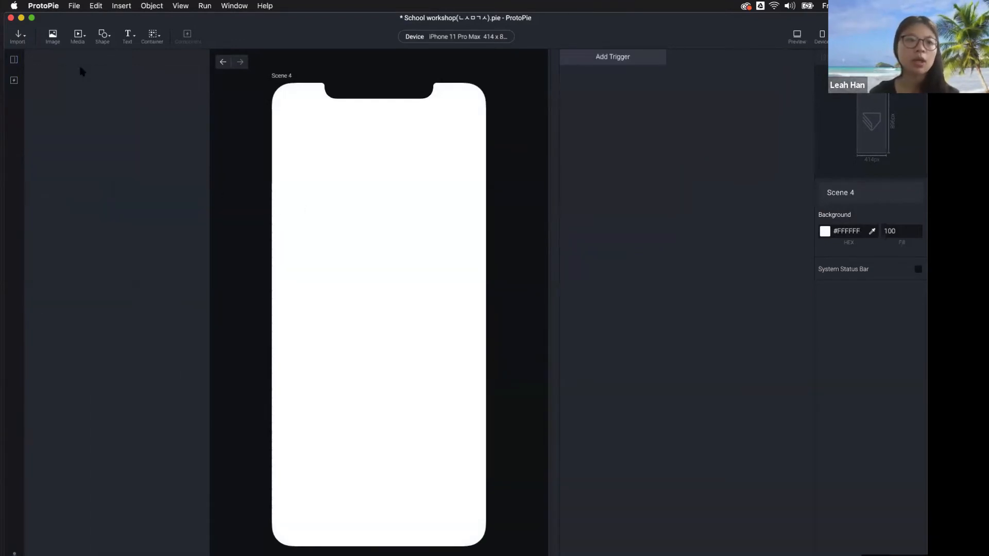
Import the Login artboard from the Sketch file into Scene 4
click(21, 37)
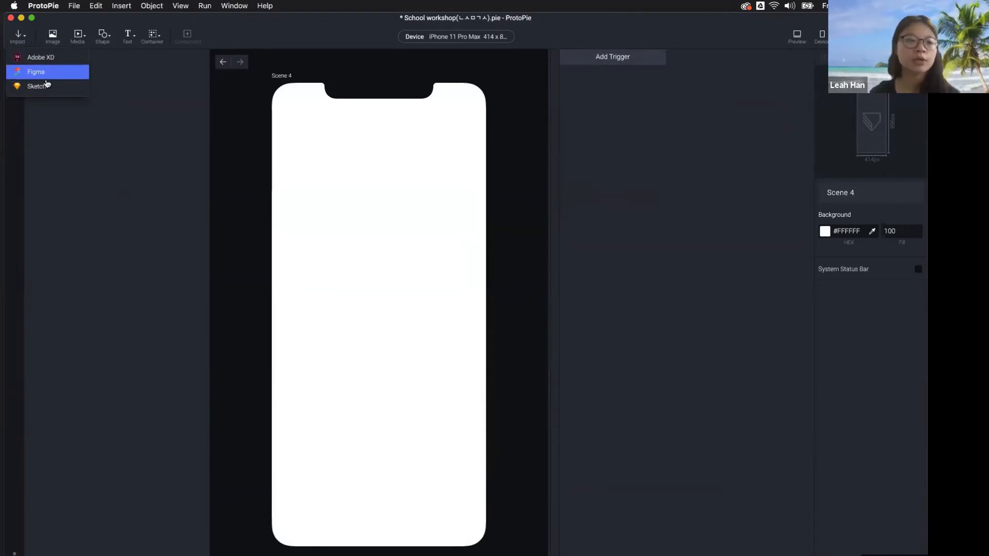
click(33, 88)
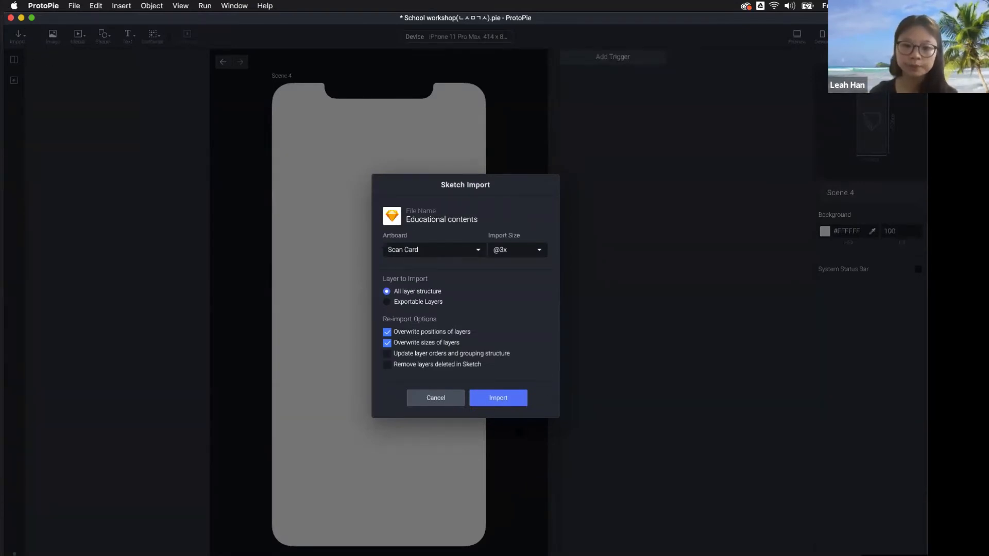
click(423, 253)
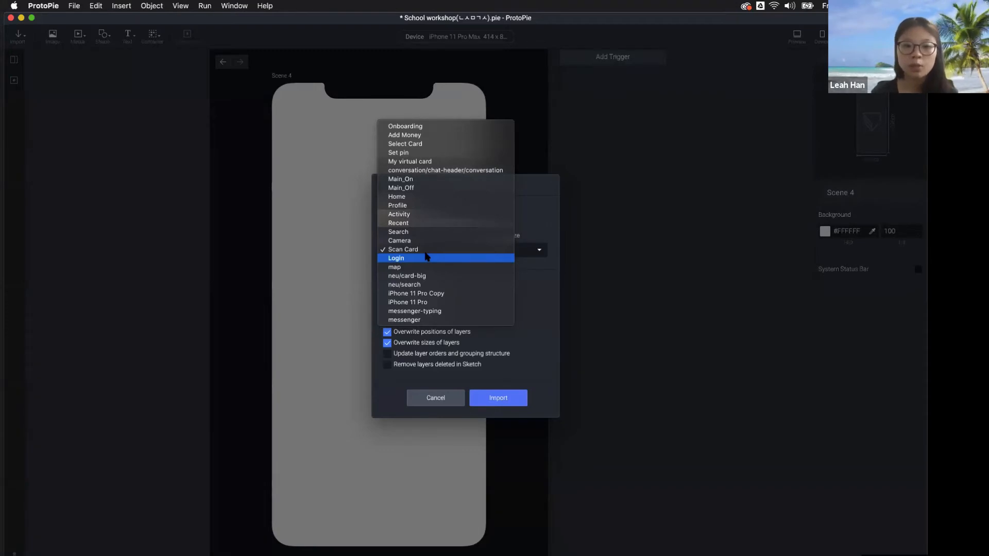
click(427, 257)
click(407, 252)
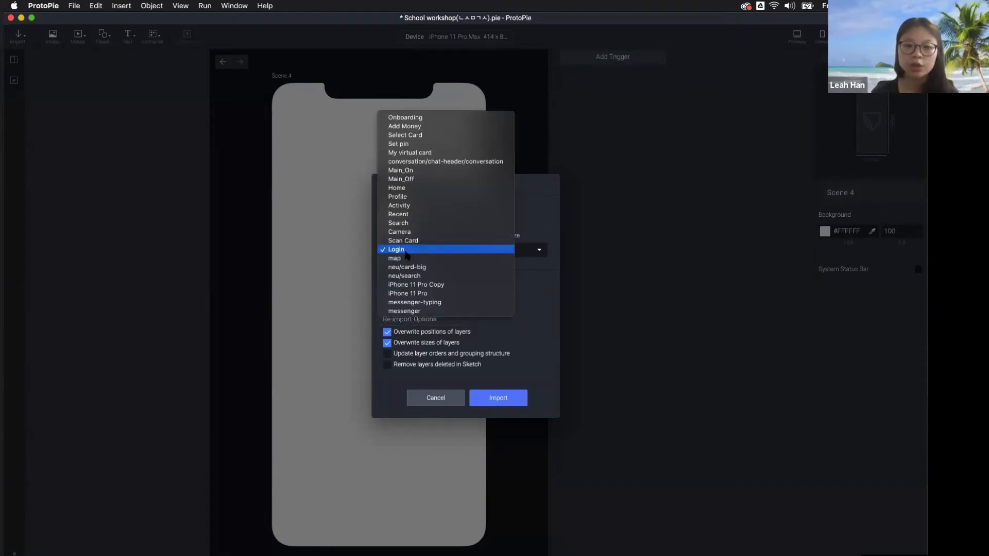
click(407, 253)
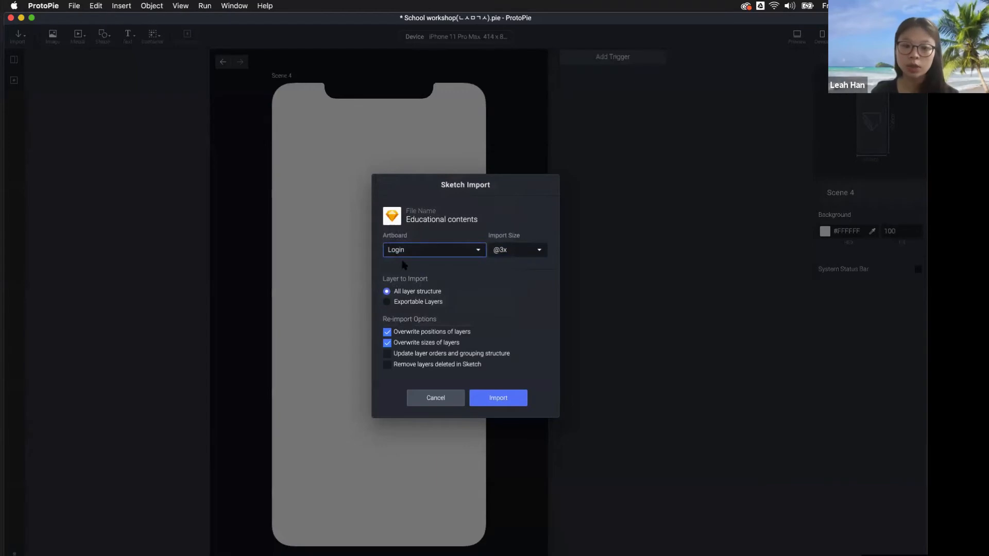
click(500, 398)
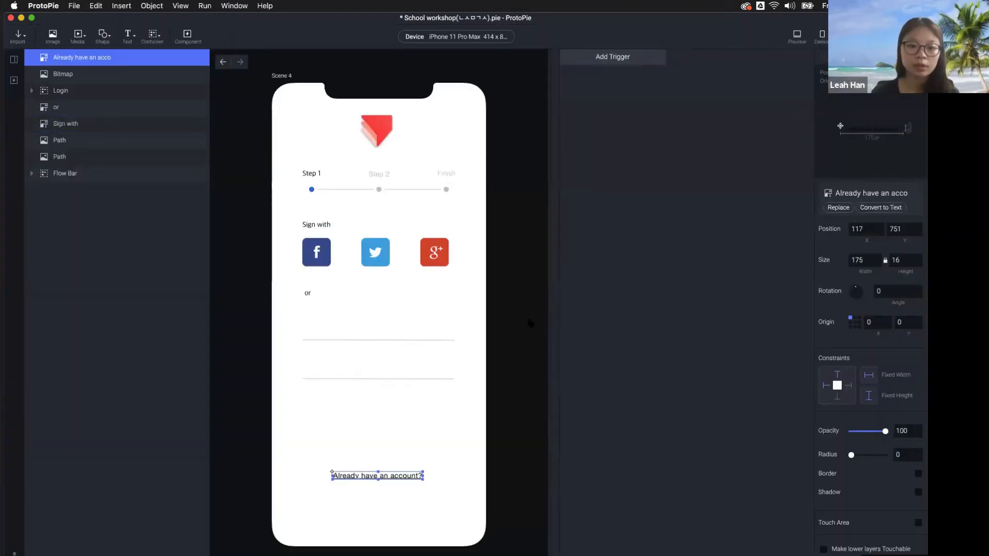
click(521, 318)
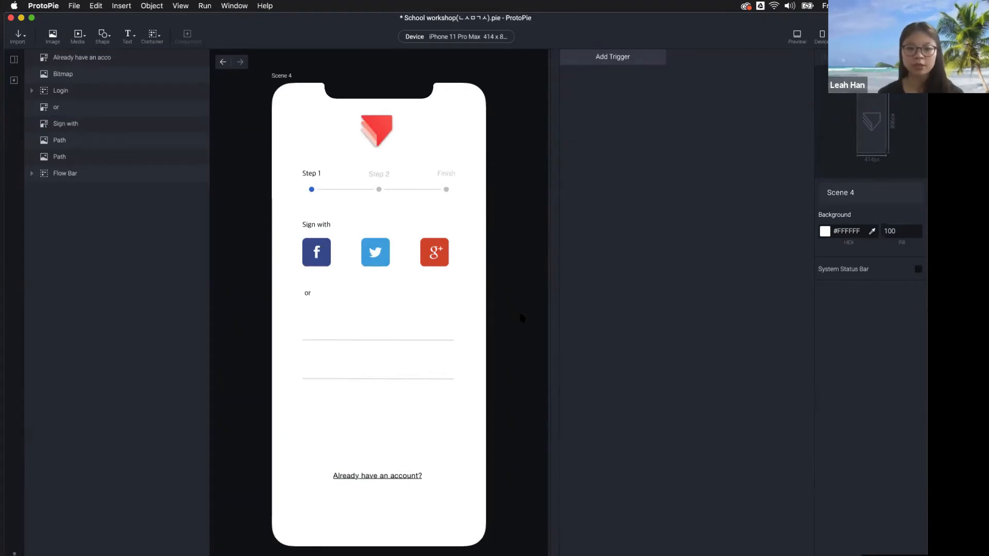
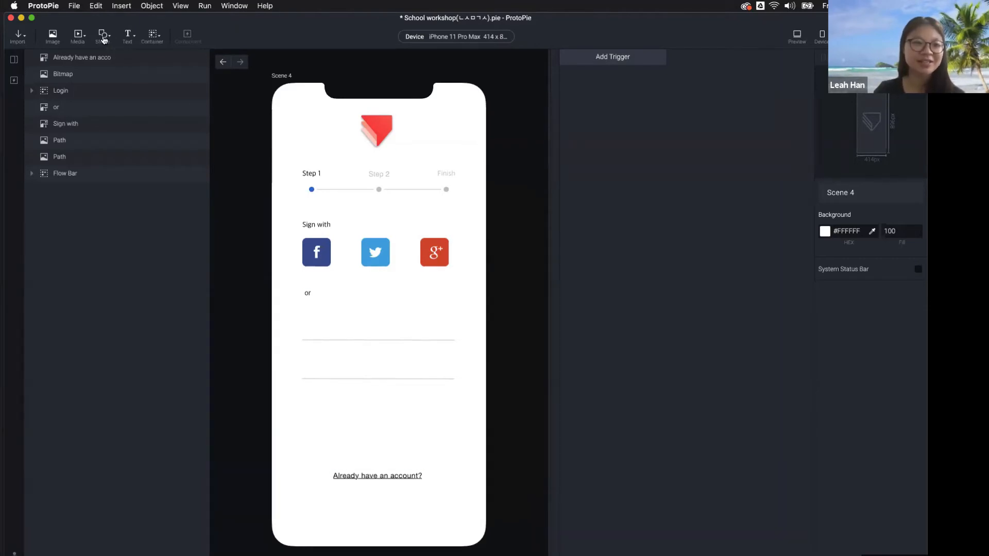
Add an Input field beside 'or', test typing in Preview, then delete it
click(132, 42)
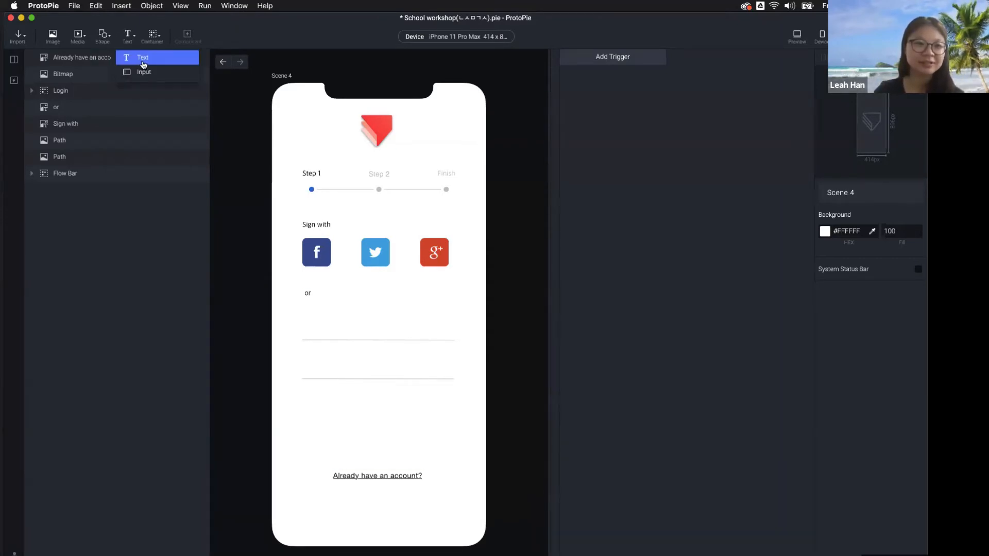
click(148, 73)
drag(298, 96, 333, 325)
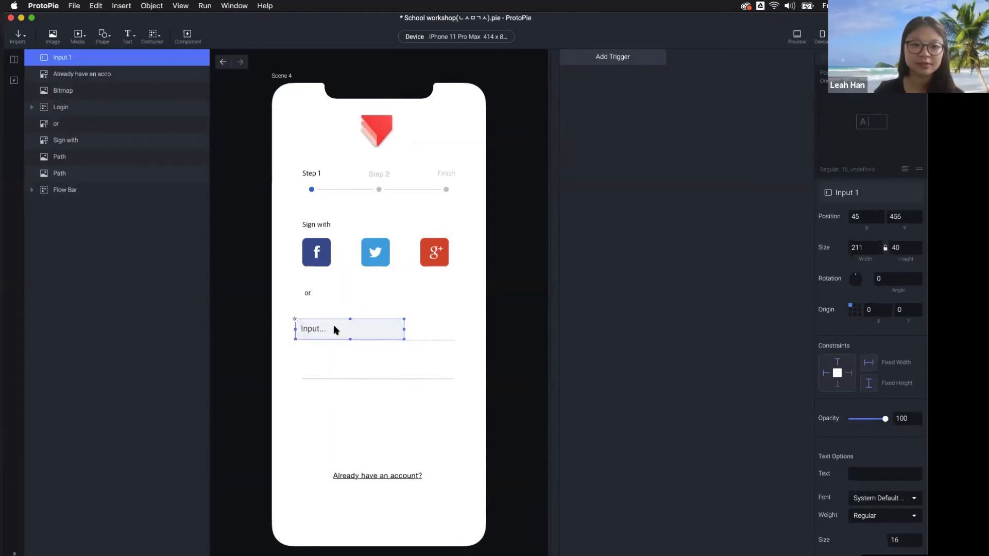
click(799, 45)
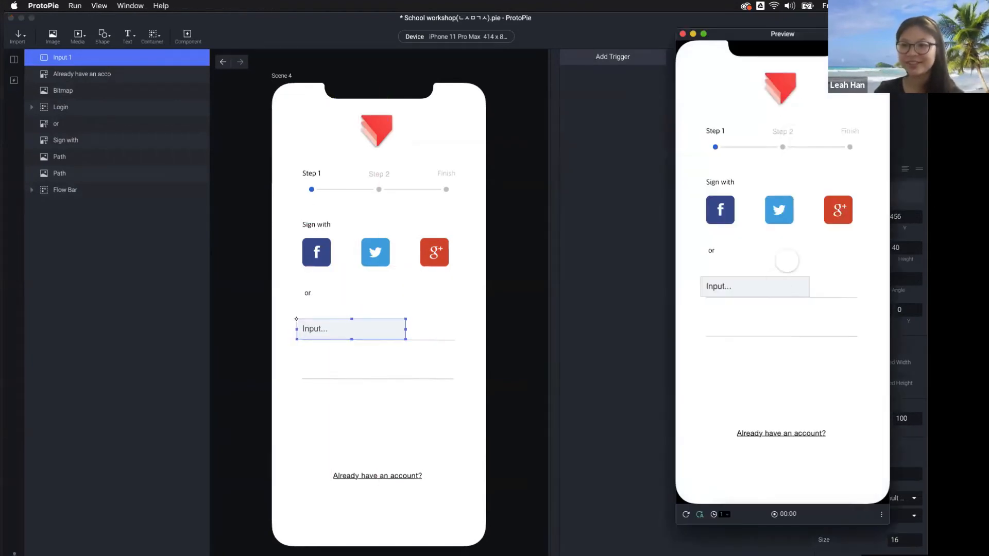
click(758, 286)
text(mz smka s cm cd)
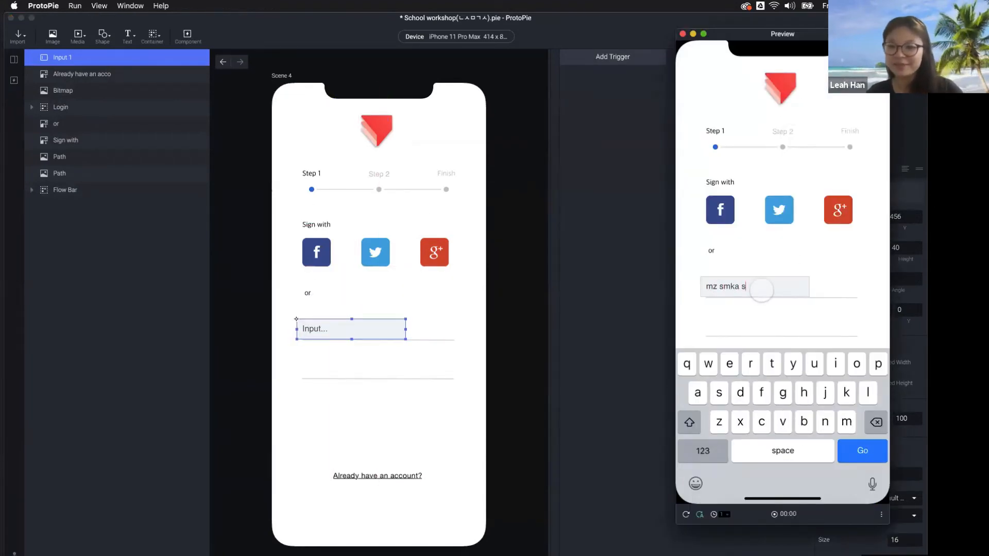
key(BackSpace)
key(BackSpace)
key(BackSpace)
key(BackSpace)
key(BackSpace)
key(BackSpace)
key(BackSpace)
key(BackSpace)
key(BackSpace)
key(BackSpace)
key(BackSpace)
key(BackSpace)
key(BackSpace)
key(BackSpace)
key(BackSpace)
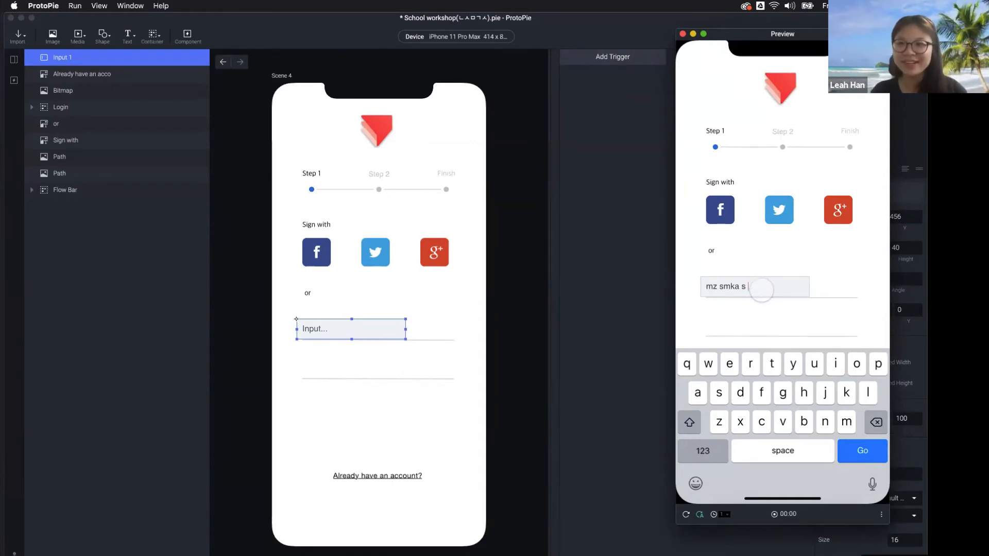
text(dnjsk)
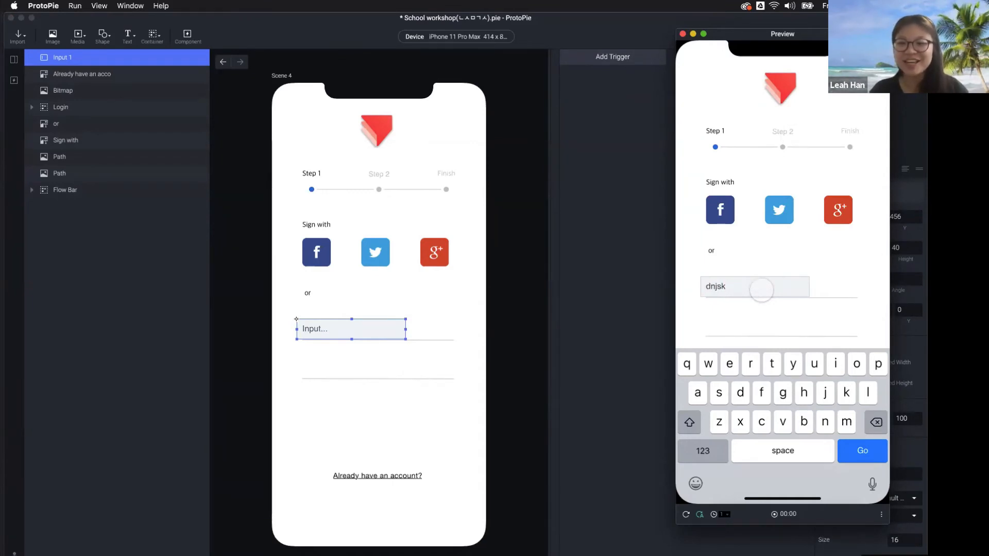
key(BackSpace)
key(BackSpace)
key(BackSpace)
key(BackSpace)
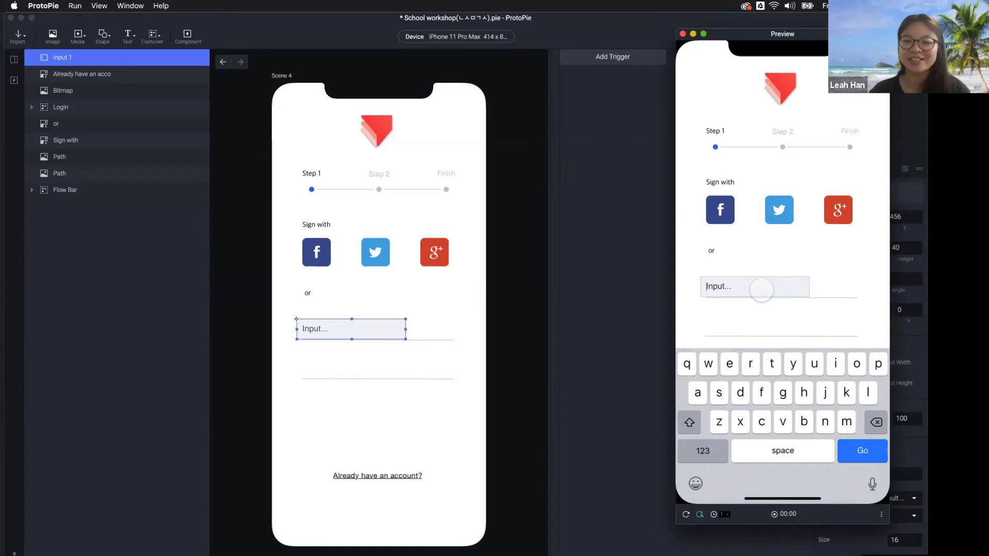
click(624, 320)
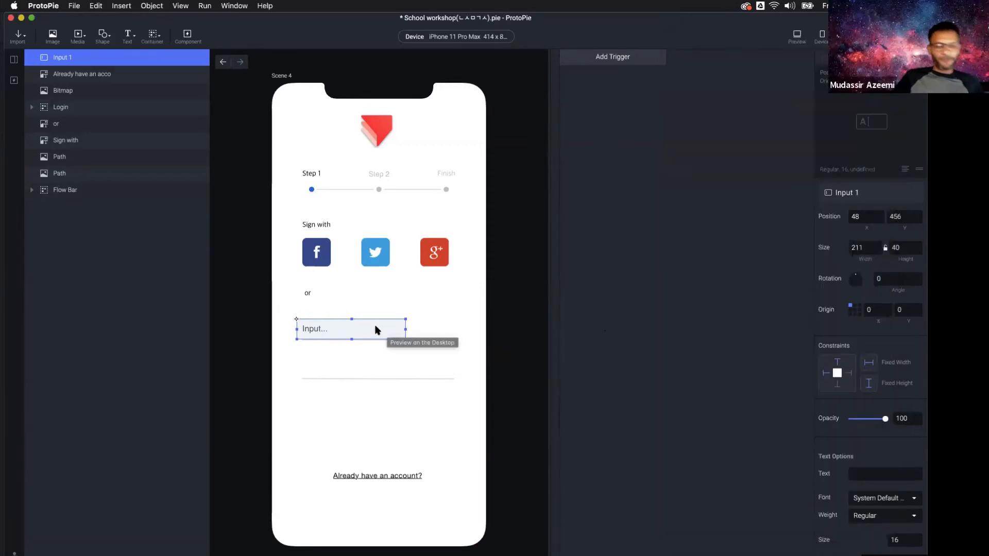
key(BackSpace)
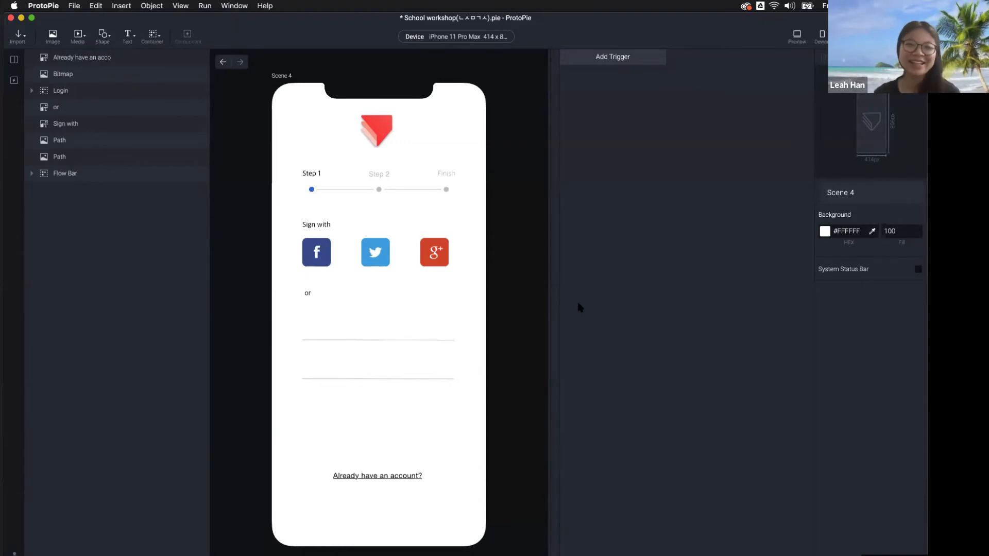
Place a new Input 1 field on the first input line and test typing in Preview
click(128, 43)
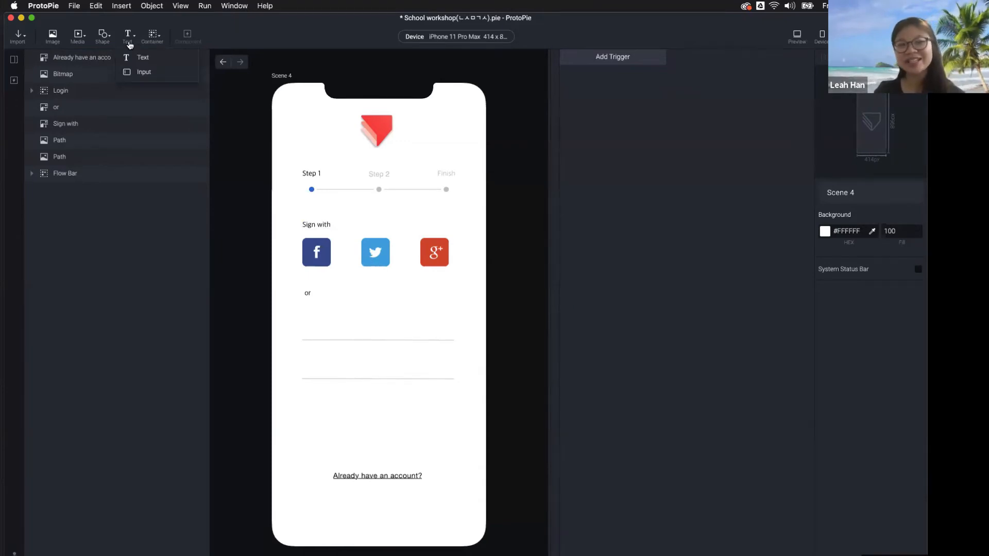
click(149, 76)
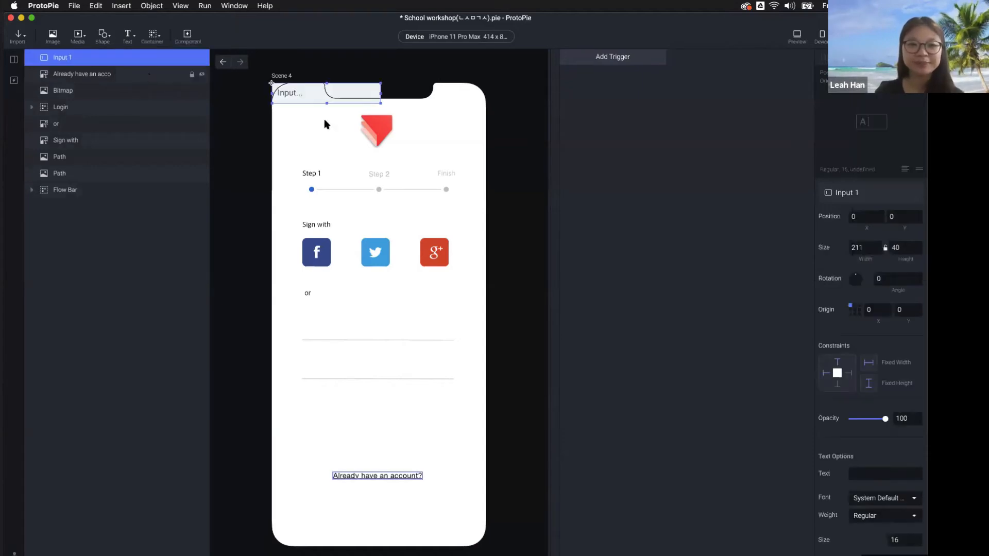
drag(313, 90, 341, 330)
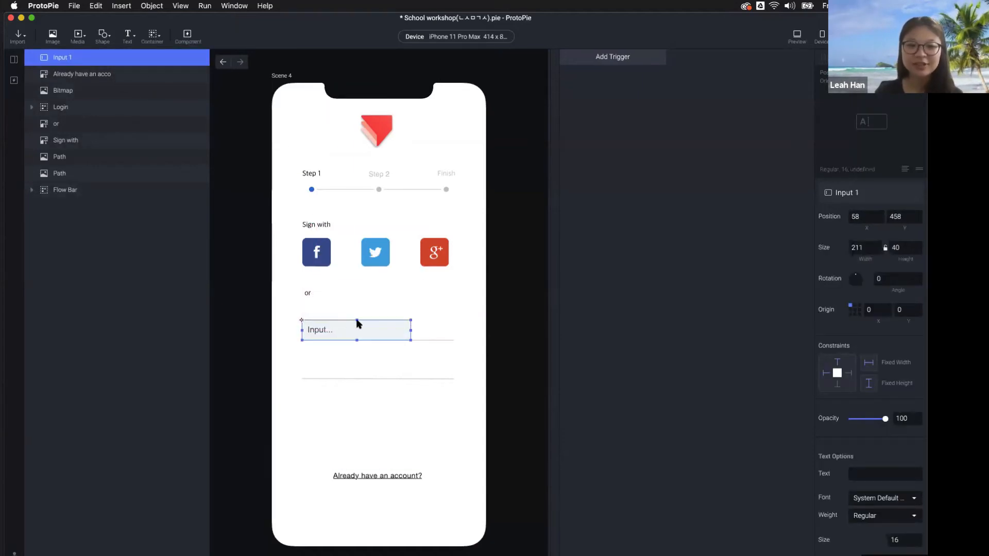
click(797, 36)
click(753, 281)
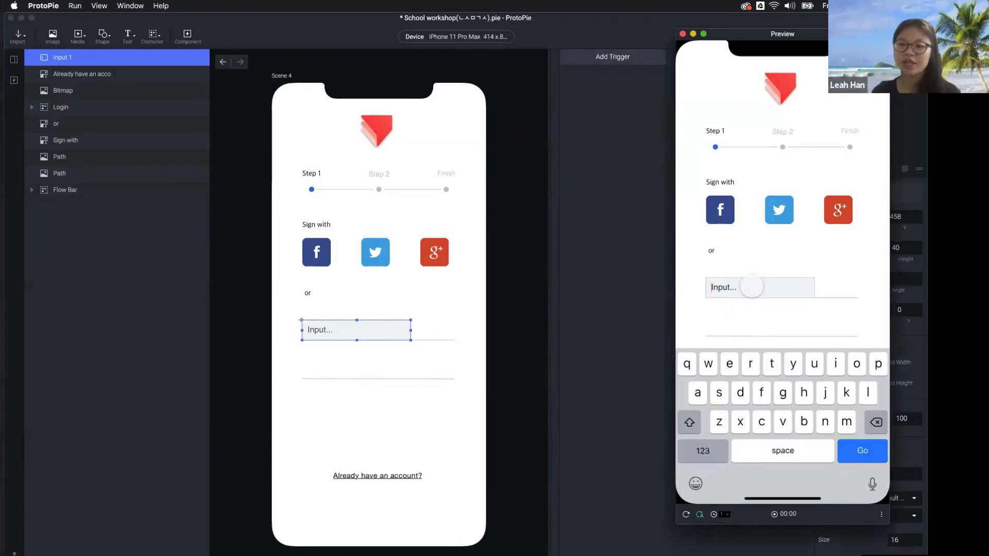
text(cxkz)
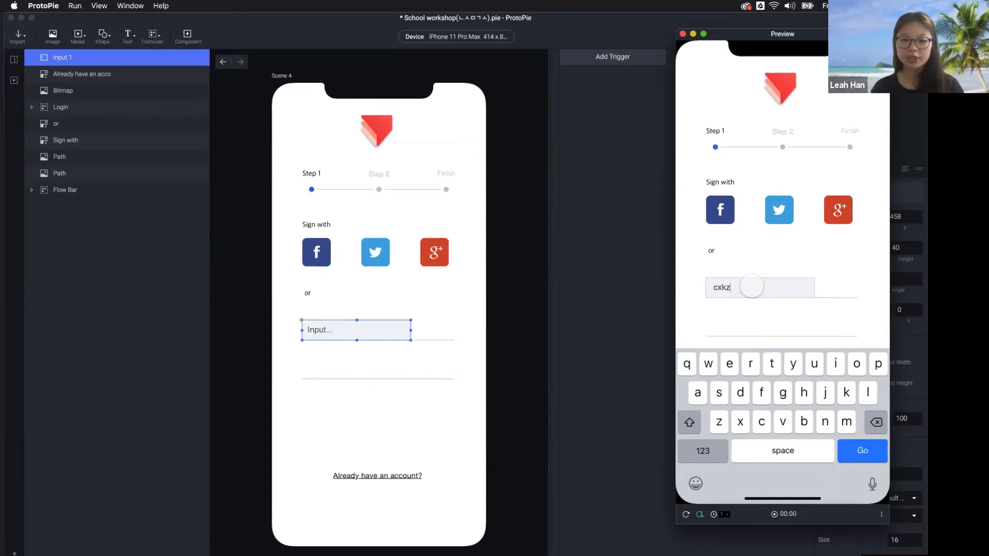
text(nfjdks)
key(BackSpace)
key(BackSpace)
key(BackSpace)
key(BackSpace)
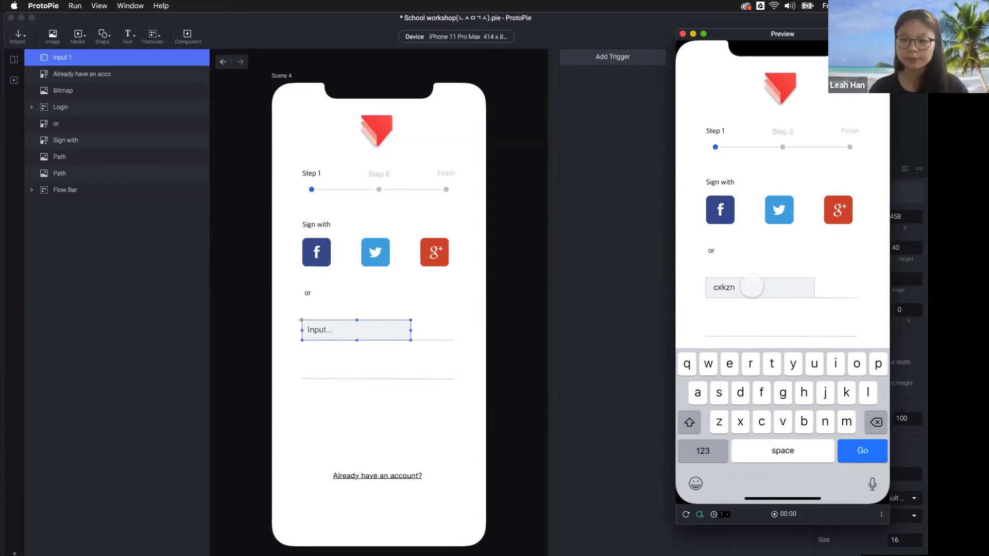
key(BackSpace)
key(BackSpace)
key(BackSpace)
key(BackSpace)
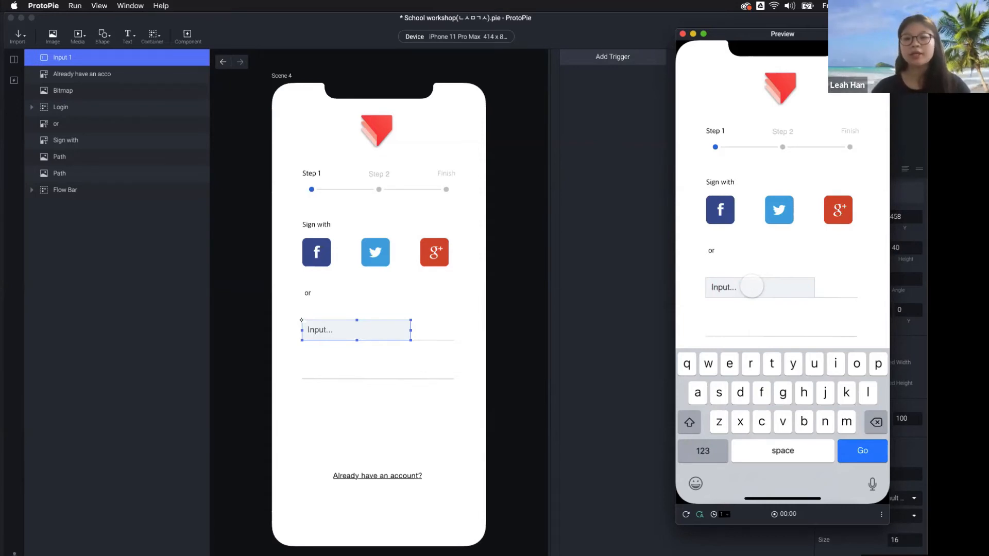
key(super+w)
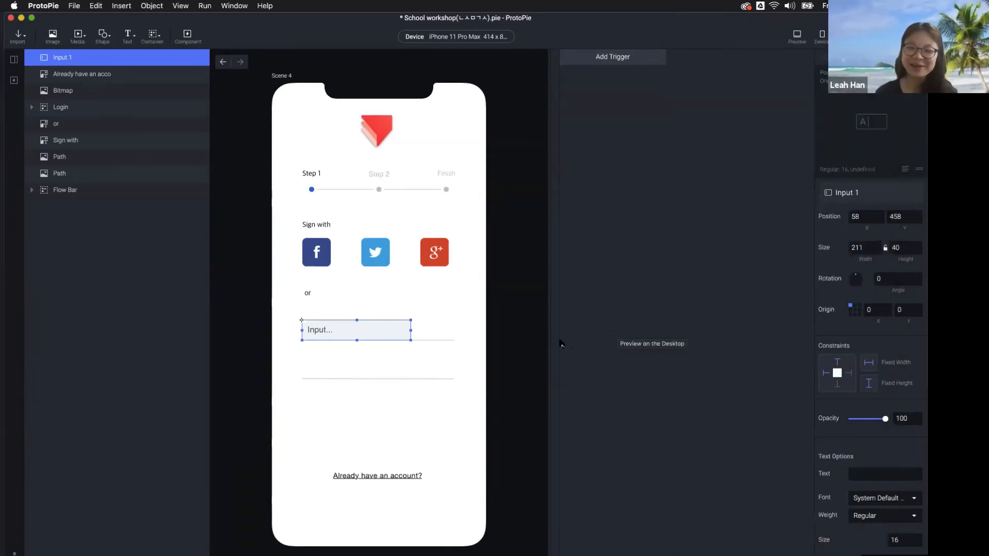
click(514, 335)
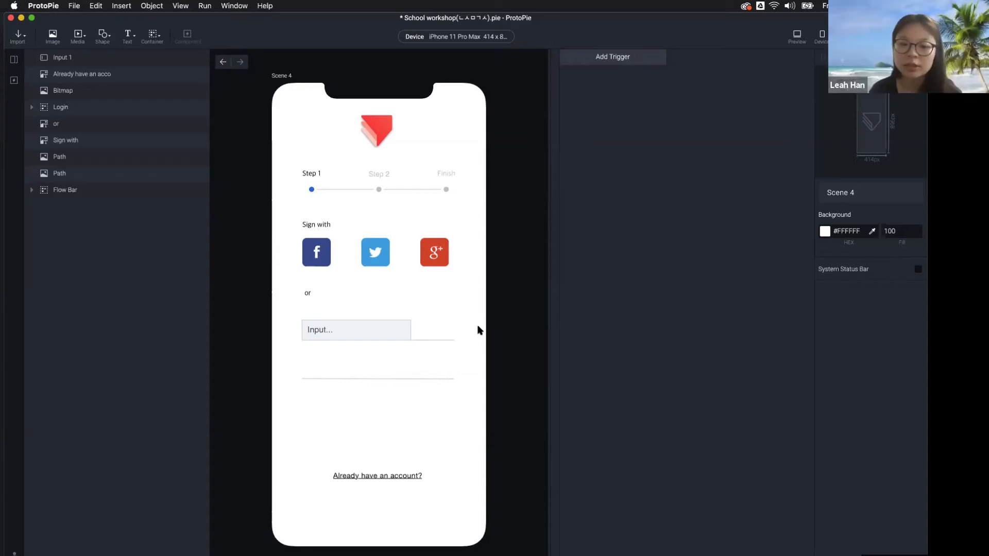
Check Input 1's keyboard in Preview, then expand the still-empty Variable section
click(378, 329)
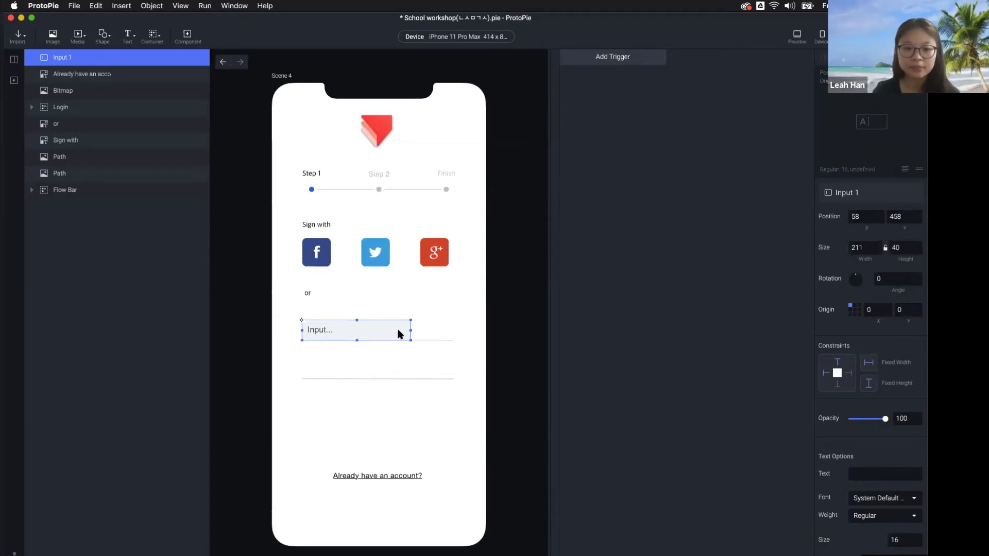
click(797, 37)
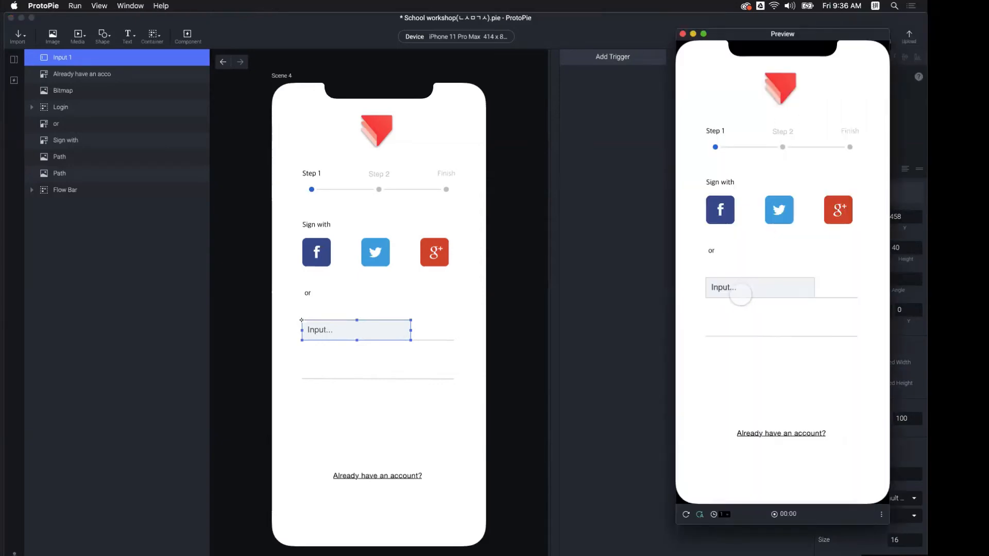
click(741, 294)
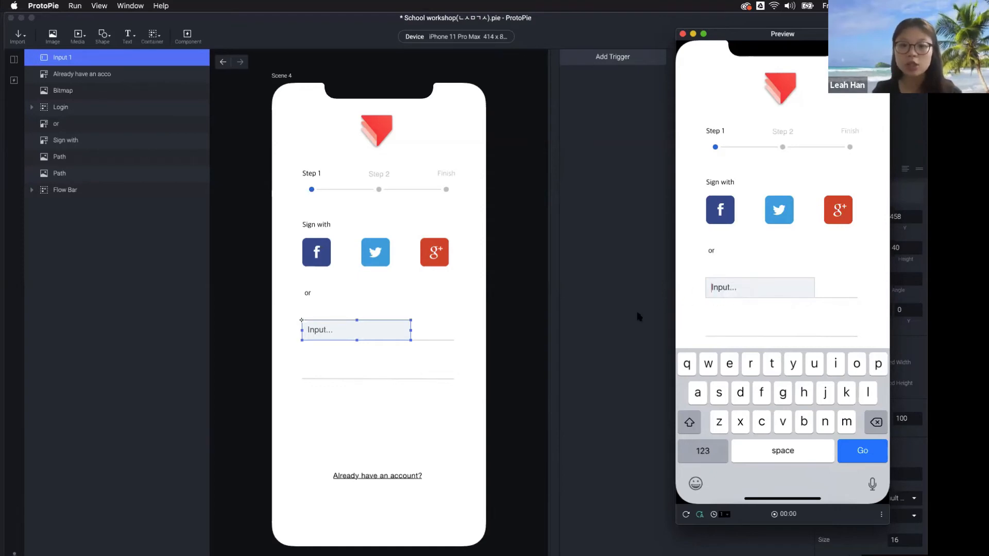
key(super+w)
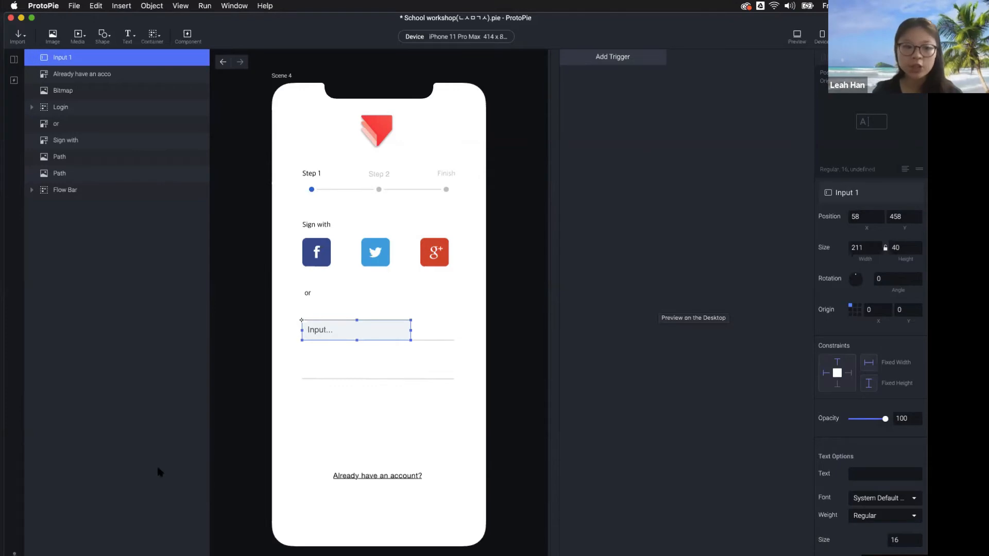
click(47, 555)
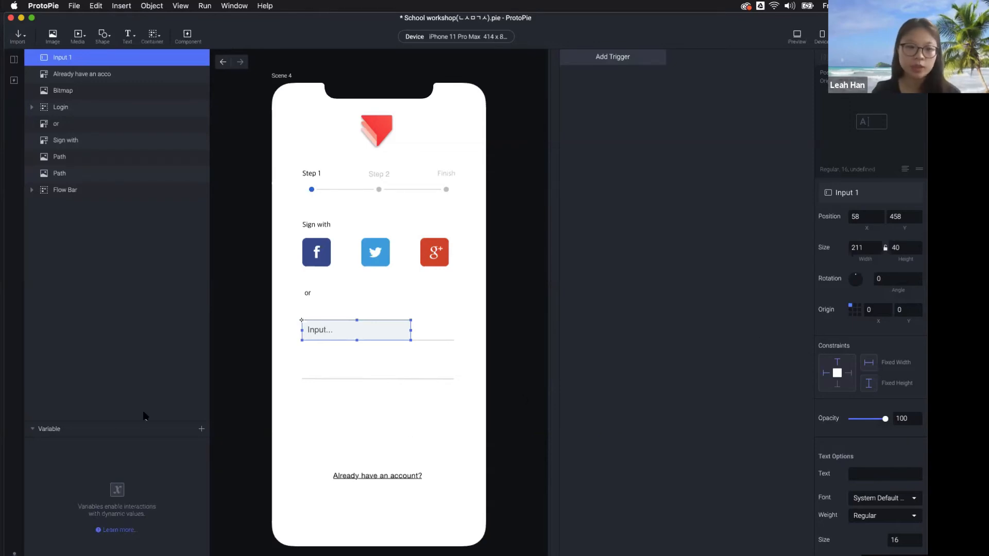
Reselect Input 1 and focus its field in Preview
click(536, 349)
click(390, 331)
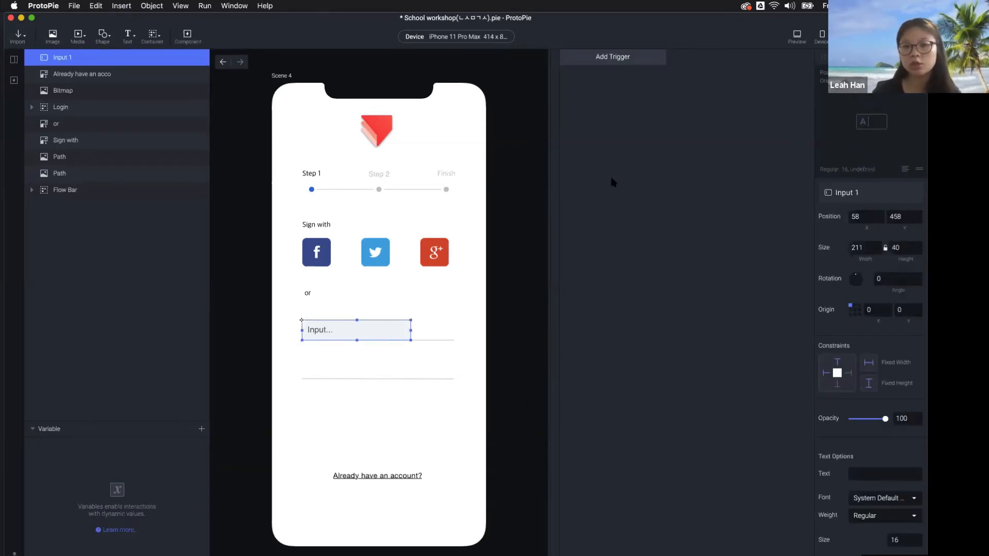
click(797, 35)
click(751, 290)
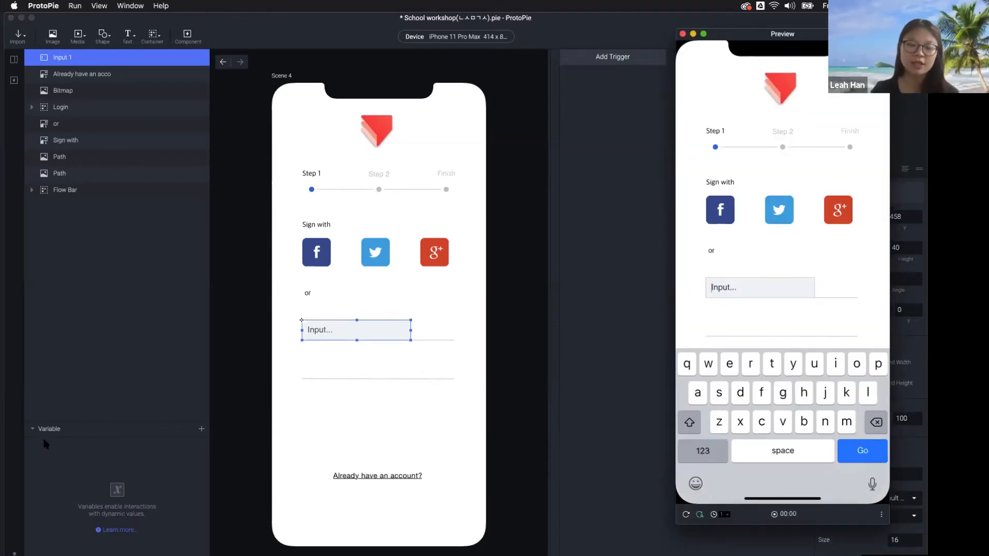
click(199, 433)
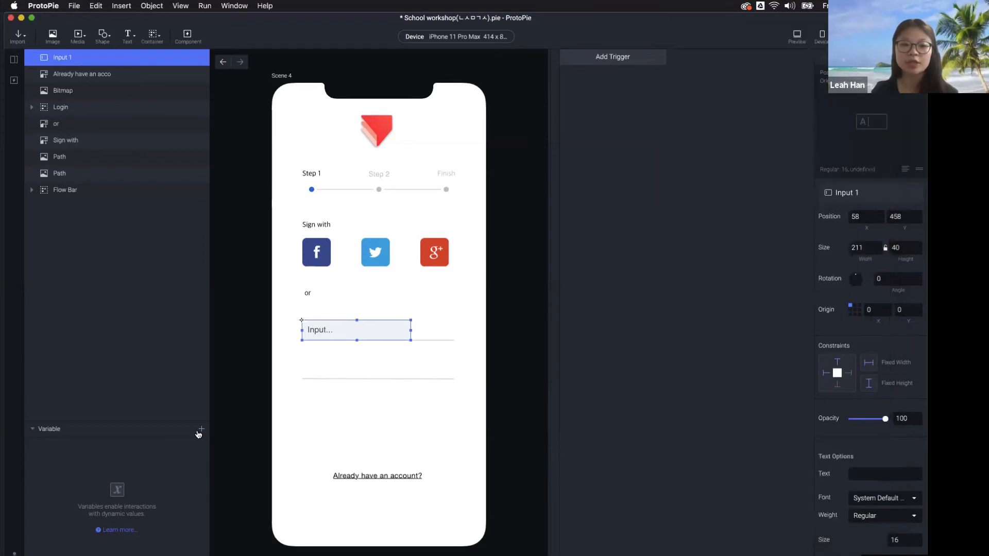
Add variable1, delete it again, and collapse the Variable section
click(199, 435)
click(155, 442)
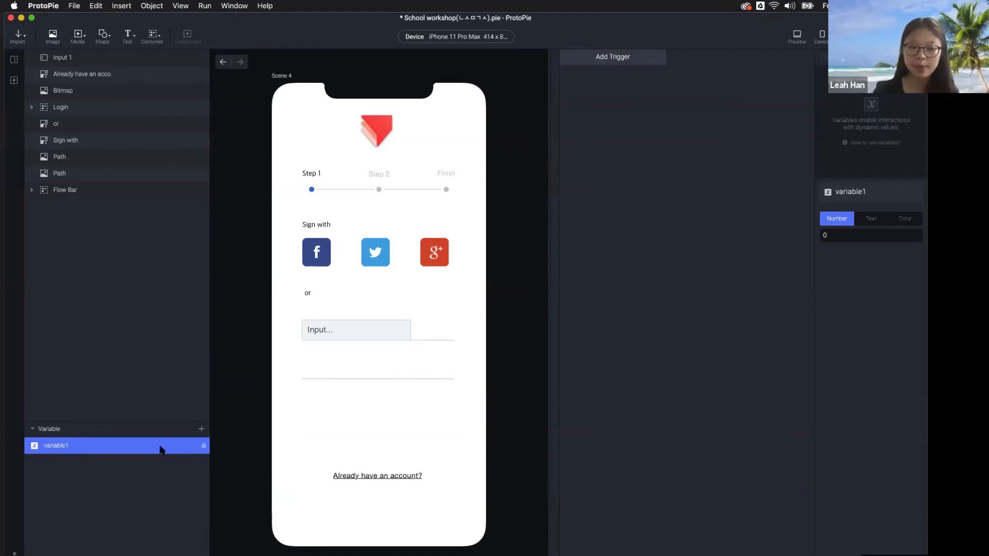
key(BackSpace)
click(32, 428)
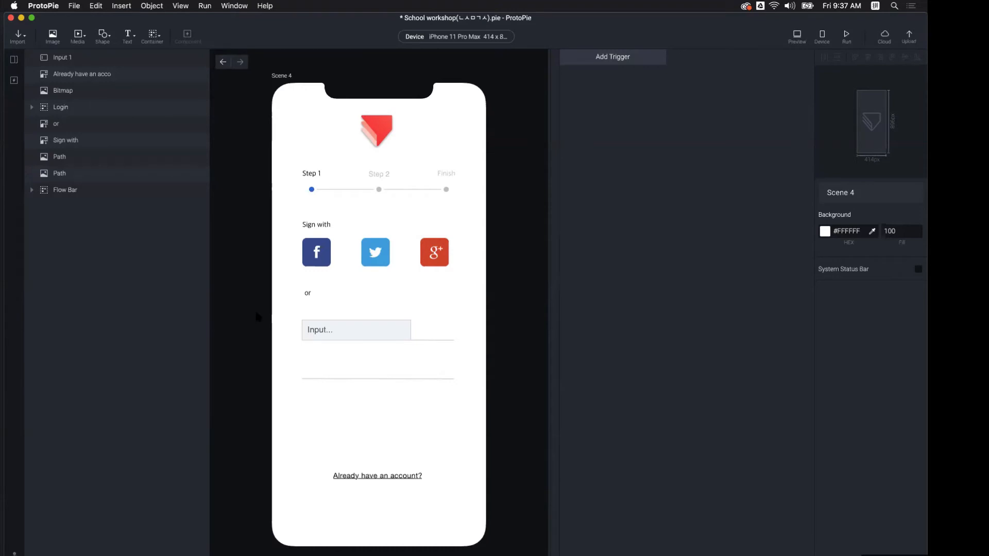
Give Input 1 a Tap trigger with a Move response
click(354, 323)
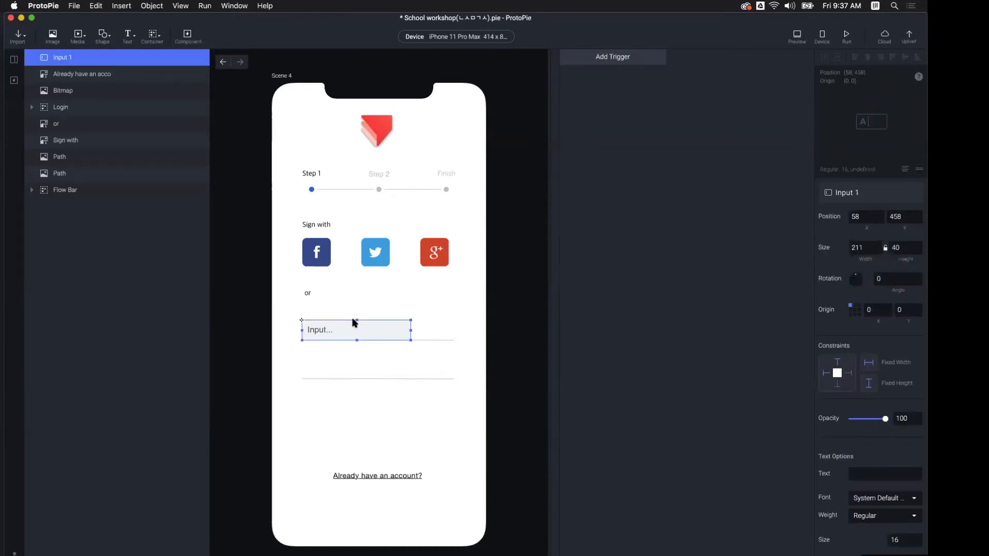
click(610, 56)
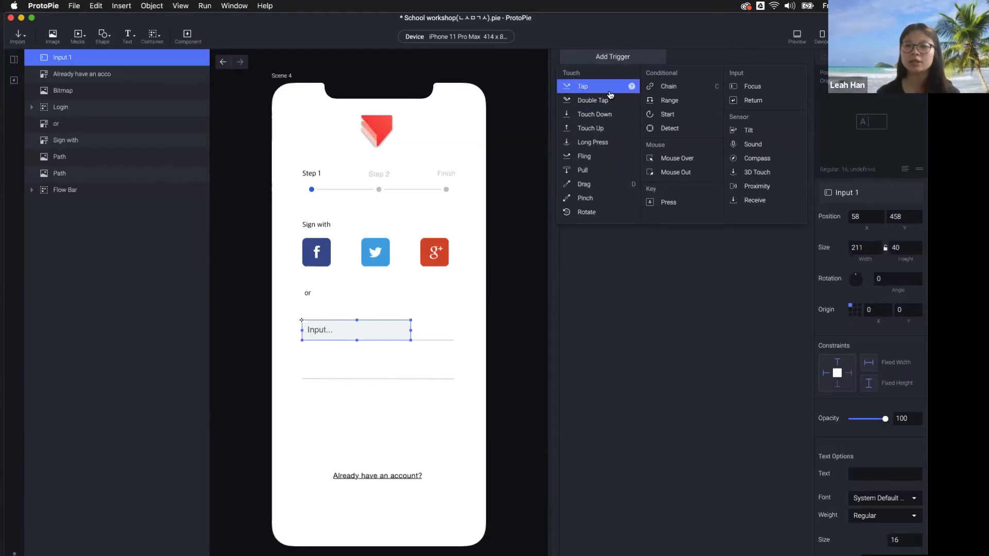
click(600, 88)
click(607, 72)
click(593, 85)
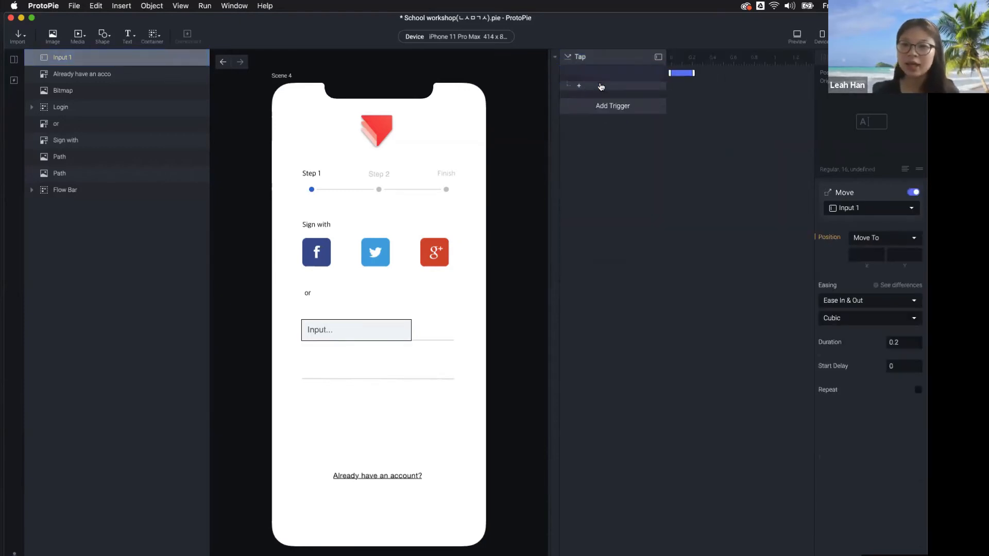
Set the Move's X position formula to `Input 1` and open the formula help page
click(866, 255)
click(874, 255)
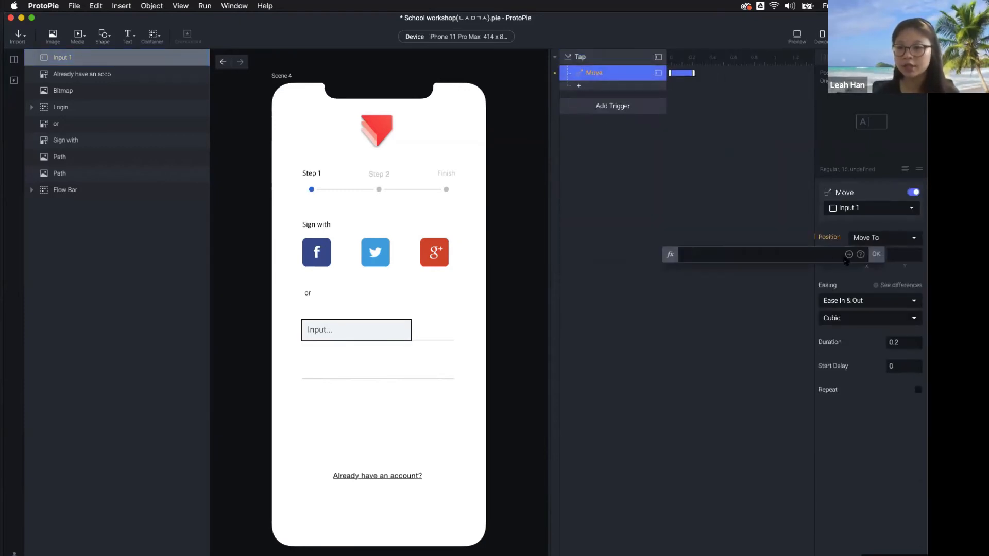
click(848, 255)
click(738, 292)
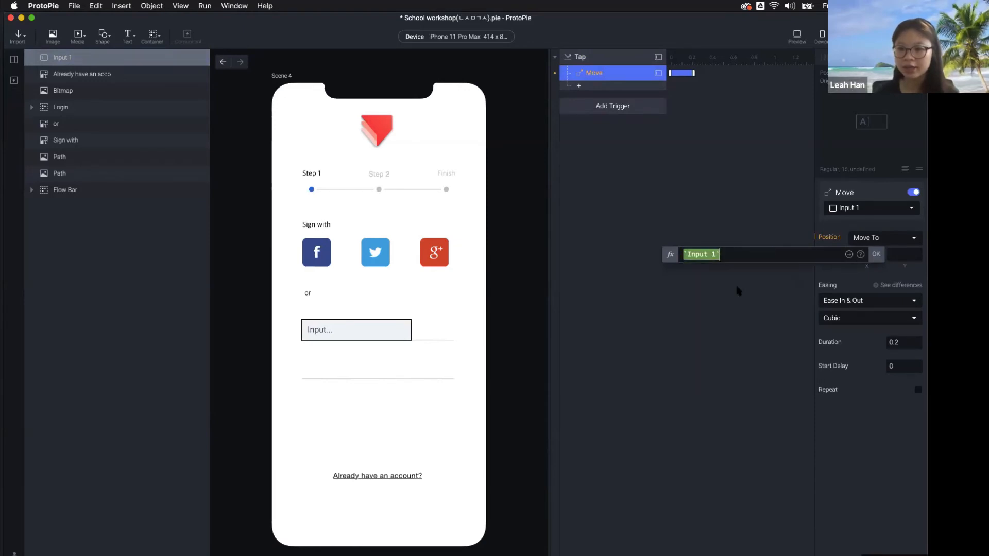
click(861, 256)
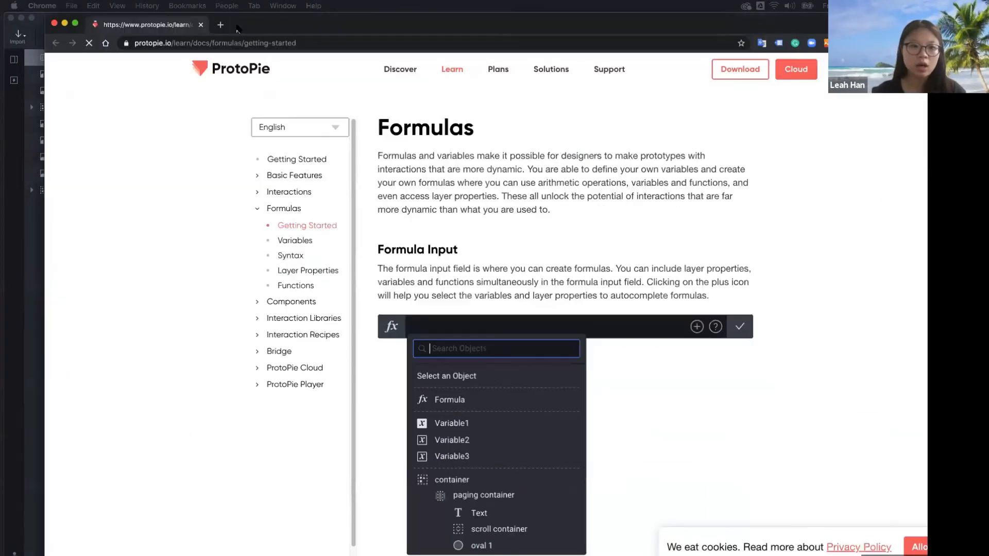
Read the Variables formula docs, highlighting the $mouseX variable
click(242, 245)
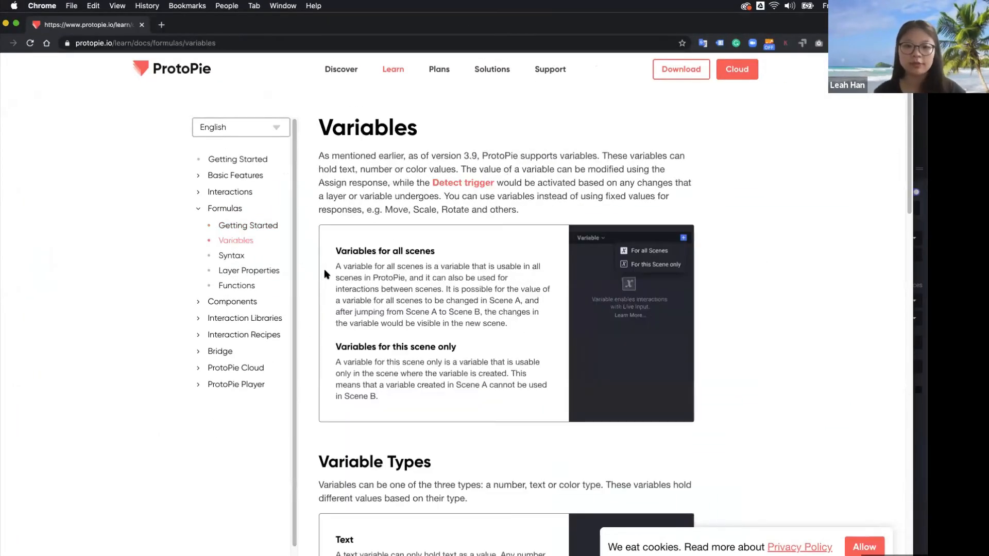
scroll(389, 338, down, 10)
scroll(389, 337, down, 9)
scroll(325, 251, up, 4)
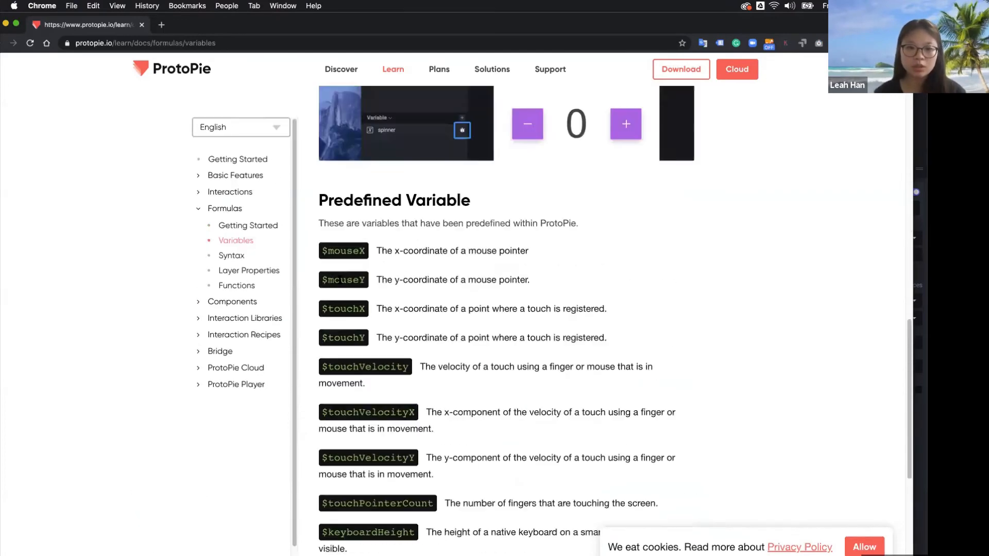
double_click(343, 251)
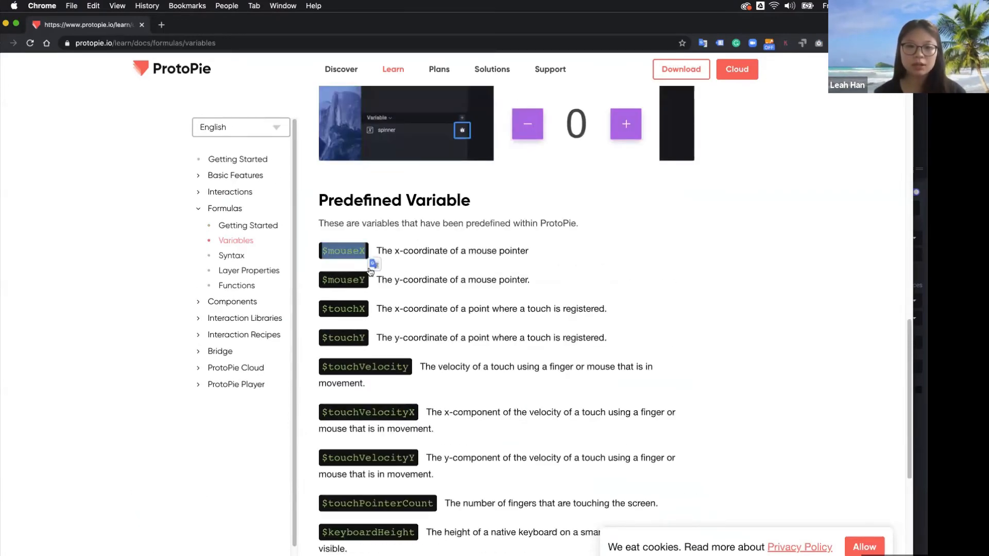
click(472, 281)
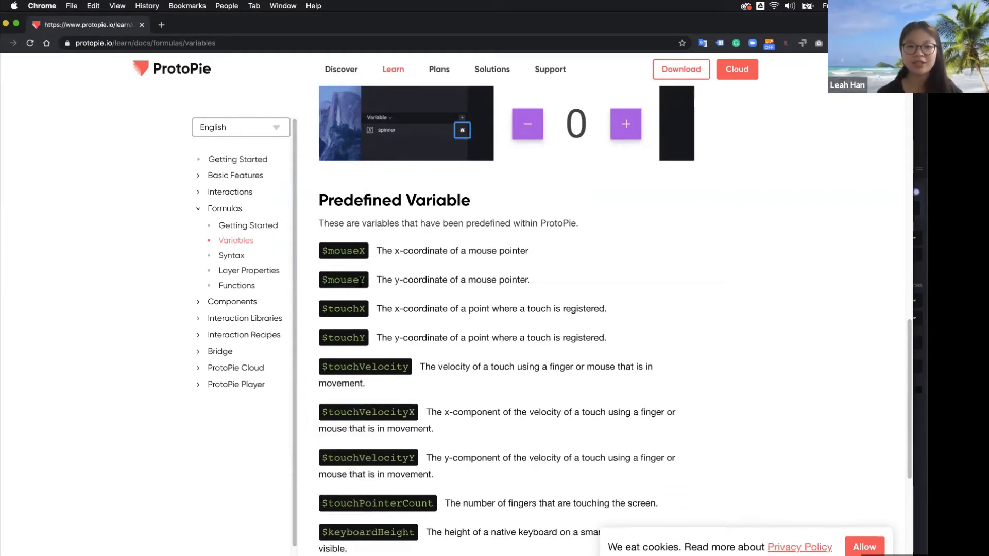
Browse the Syntax and Layer Properties docs, highlighting layerName.text, then return to ProtoPie
click(227, 256)
scroll(438, 384, down, 10)
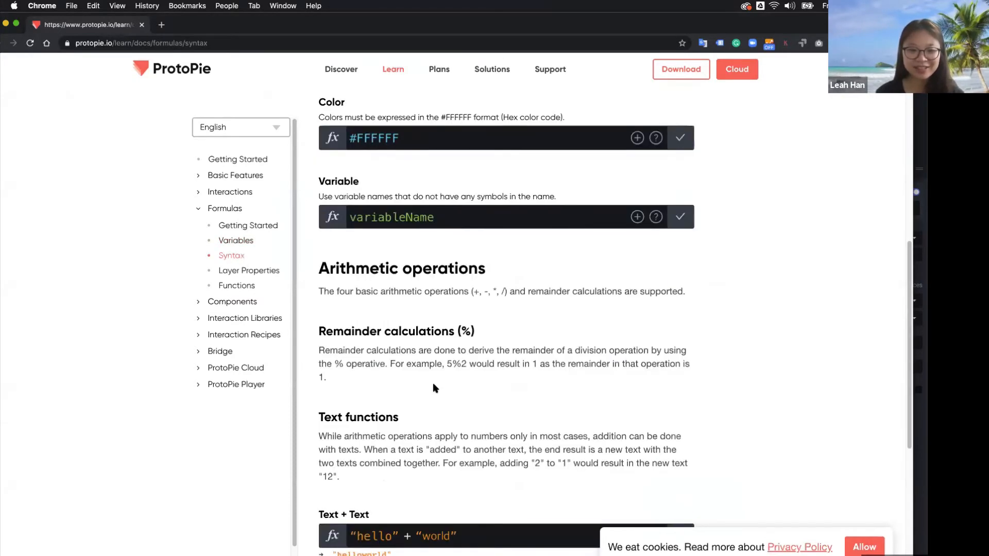
click(242, 267)
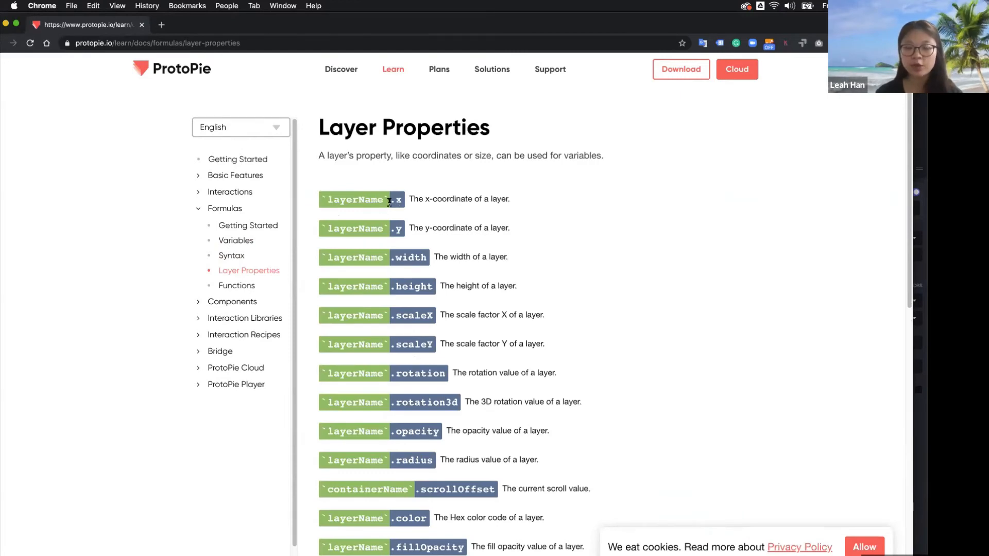
scroll(401, 217, down, 6)
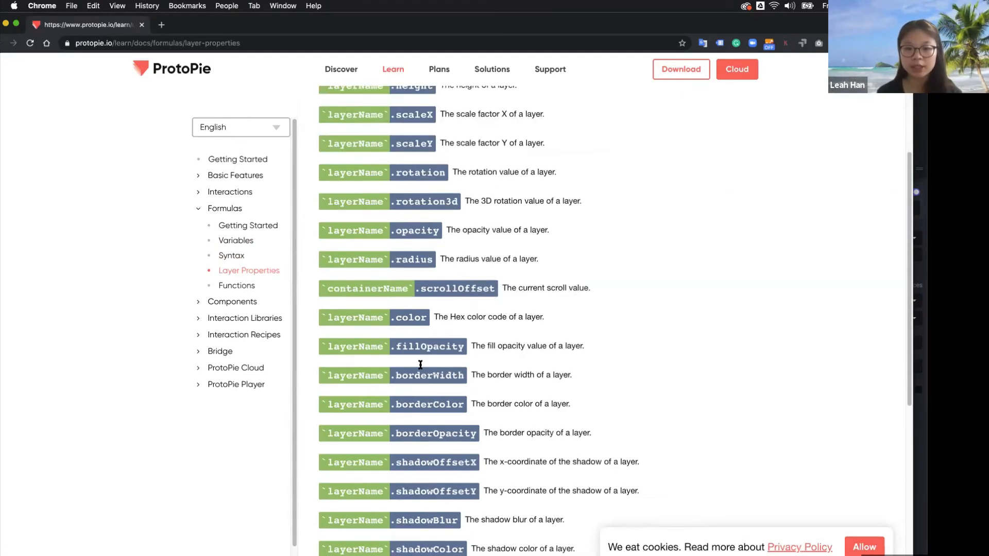
scroll(397, 374, down, 6)
scroll(393, 373, up, 2)
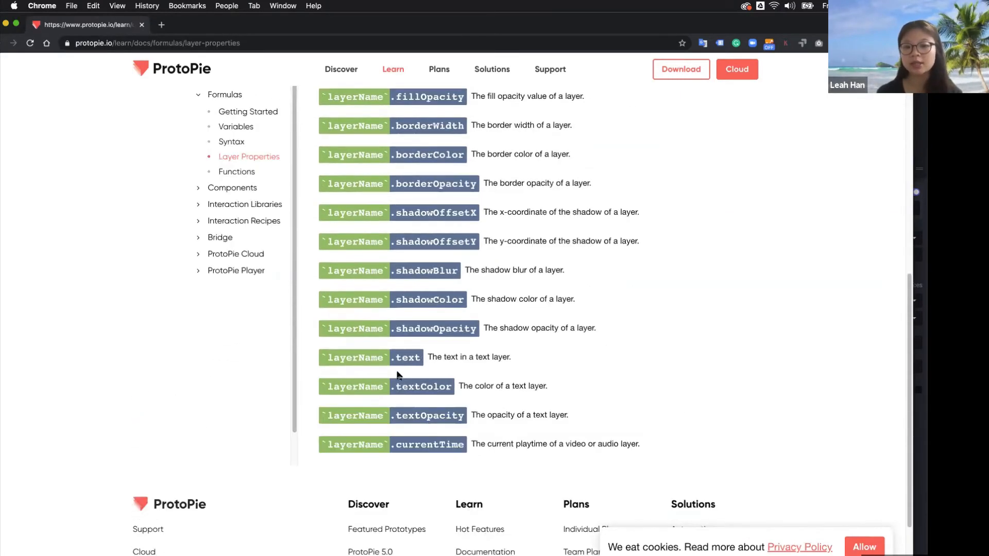
drag(320, 358, 421, 362)
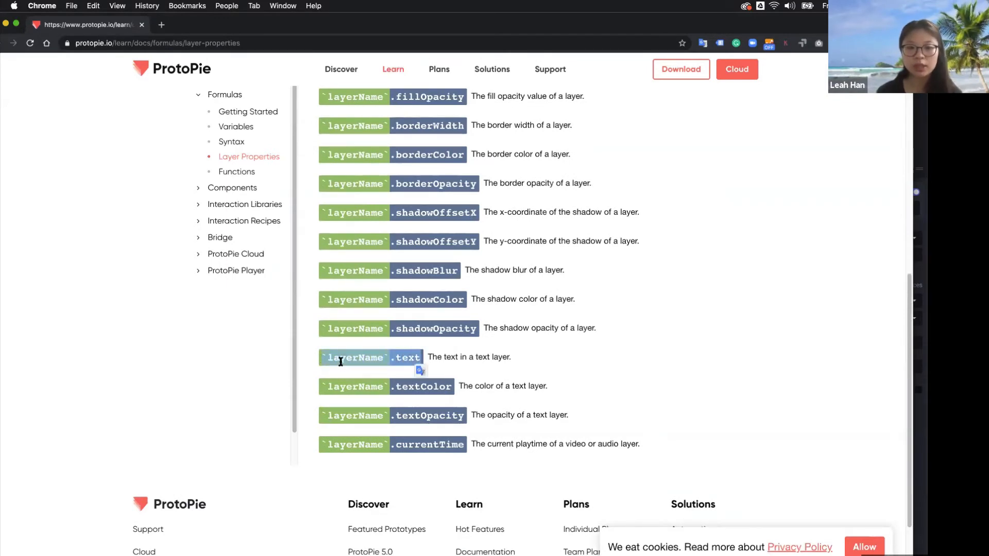
click(401, 359)
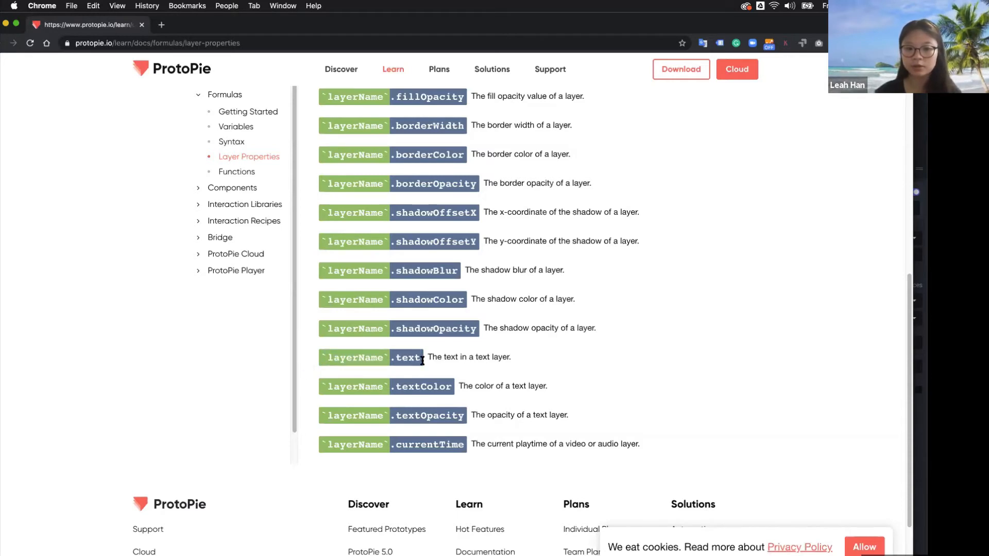
drag(423, 361, 322, 357)
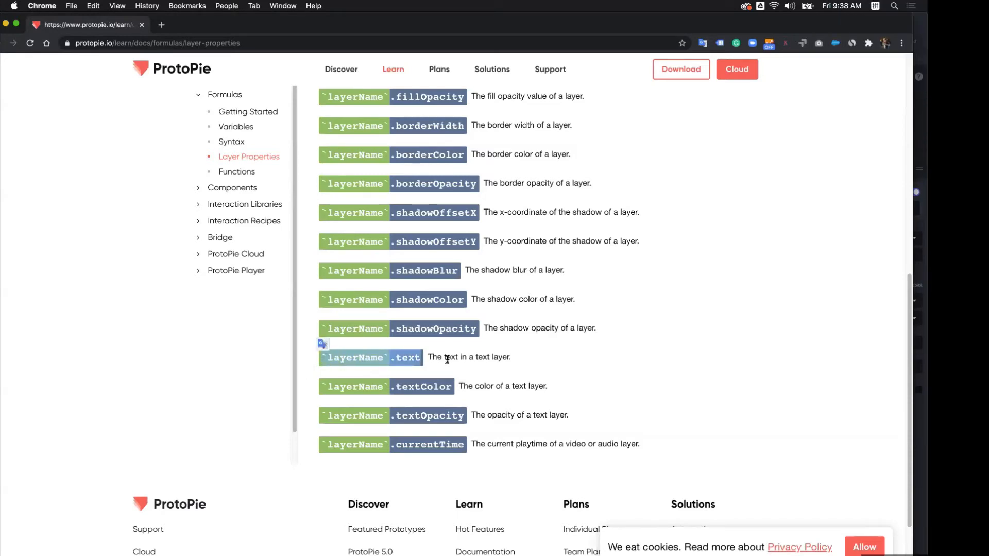
click(448, 359)
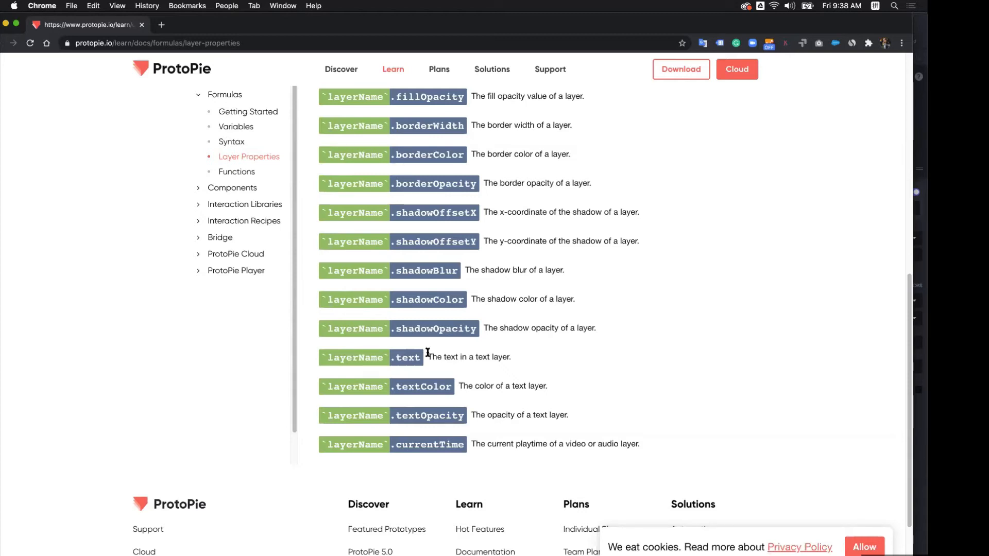
drag(215, 30, 282, 30)
click(41, 65)
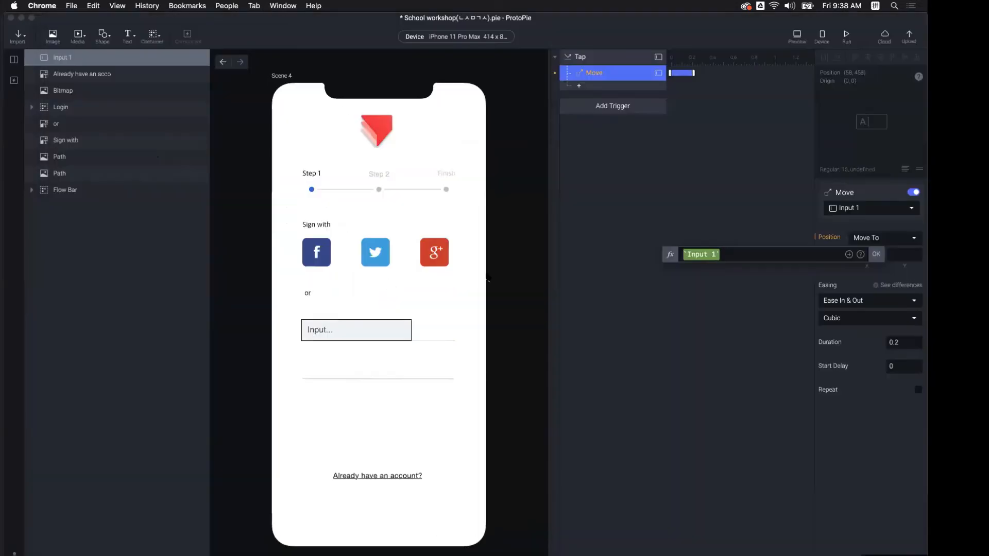
Delete the Move response and the Tap trigger from Input 1
click(756, 303)
click(592, 77)
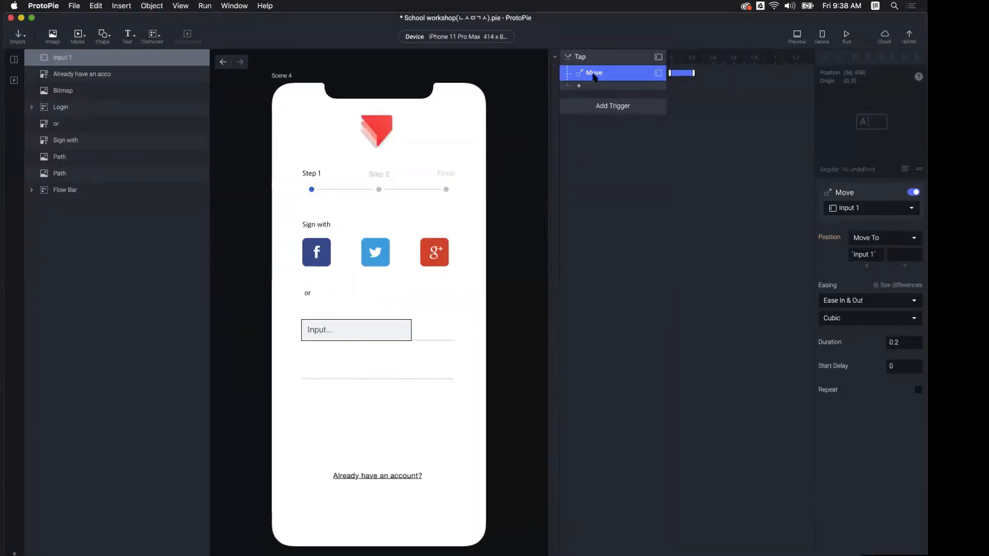
key(Delete)
click(591, 60)
key(Delete)
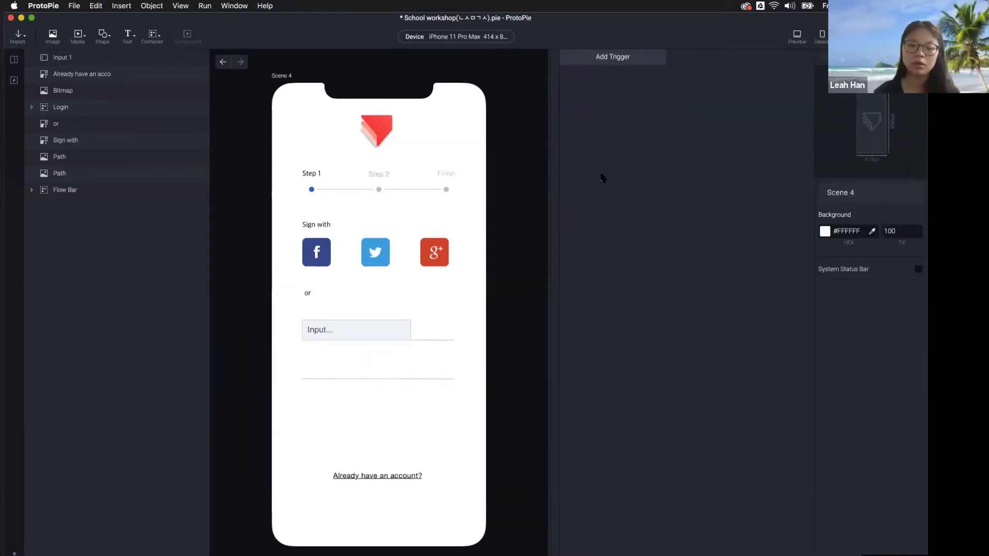
Select Input 1 and test typing into its field in Preview
click(352, 333)
click(519, 339)
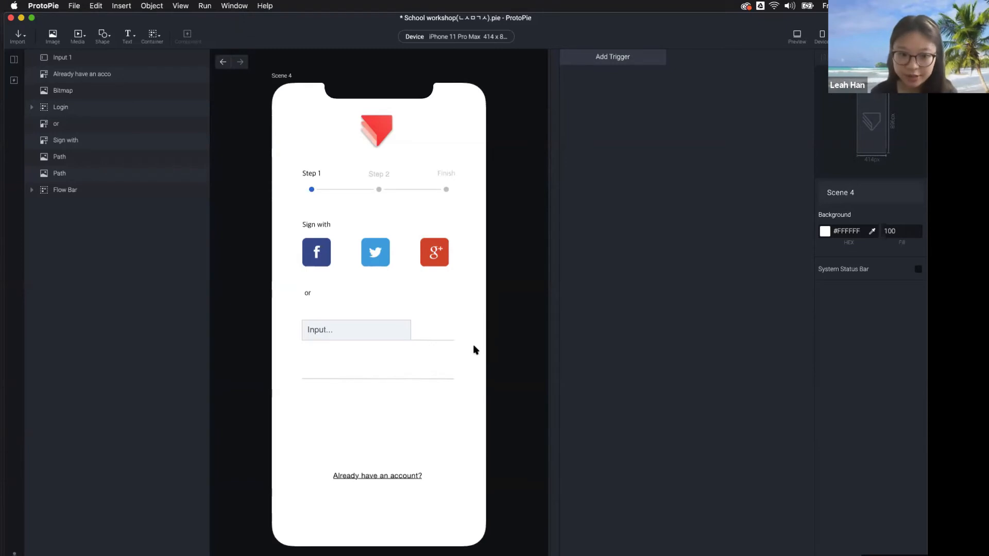
click(361, 336)
click(462, 333)
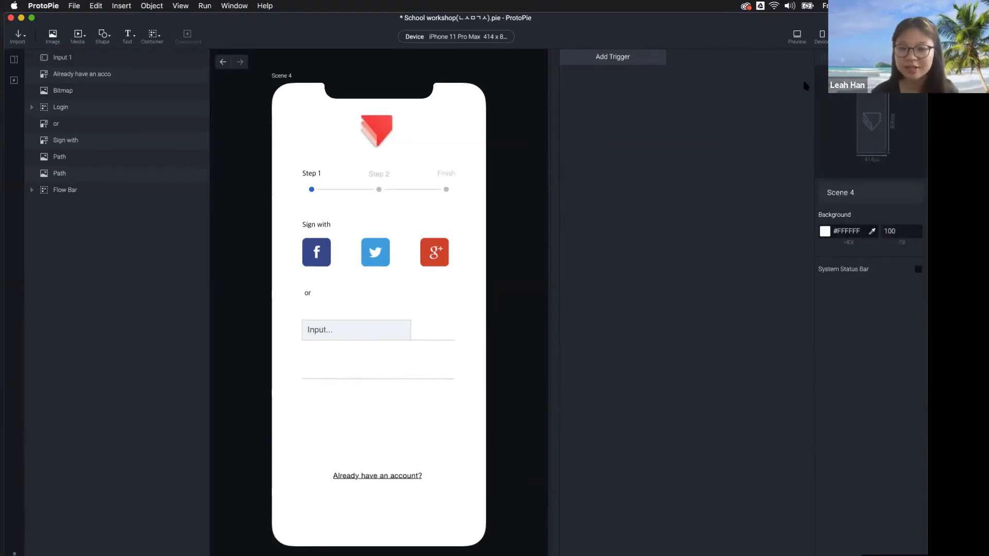
click(377, 335)
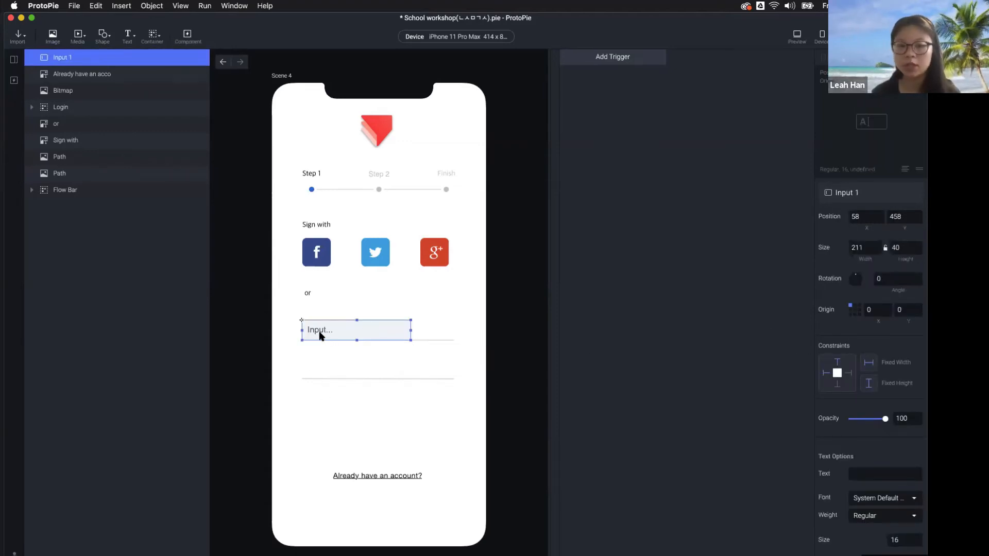
scroll(864, 424, down, 15)
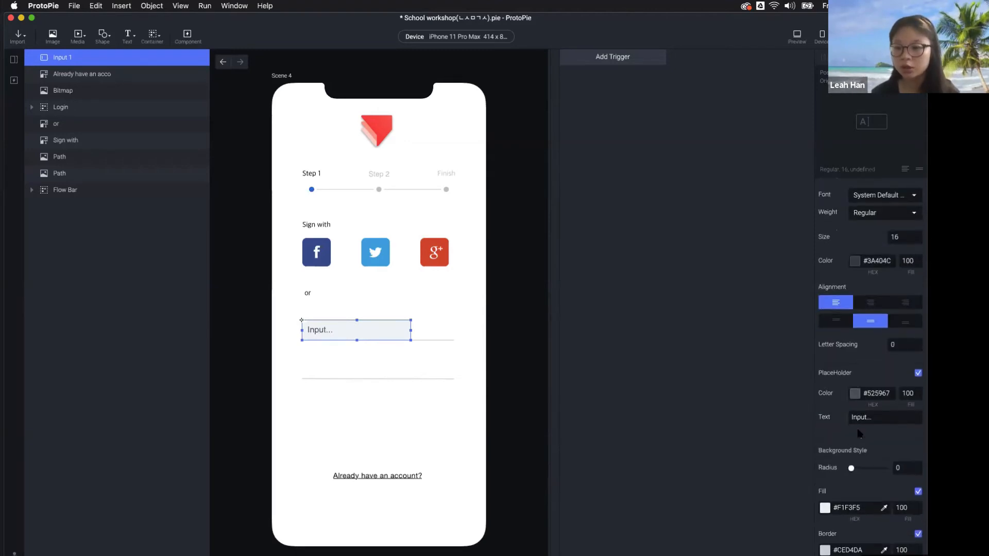
scroll(865, 372, up, 2)
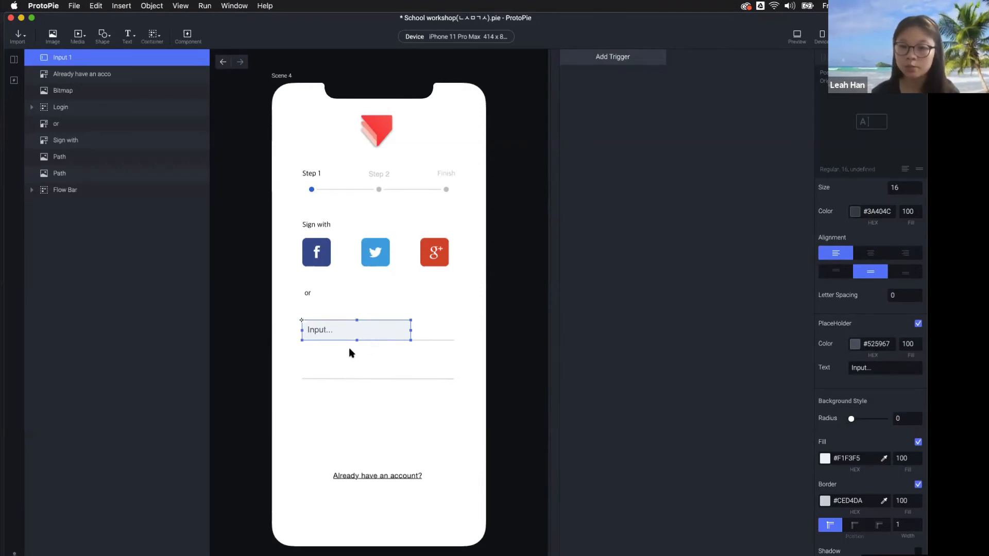
click(799, 41)
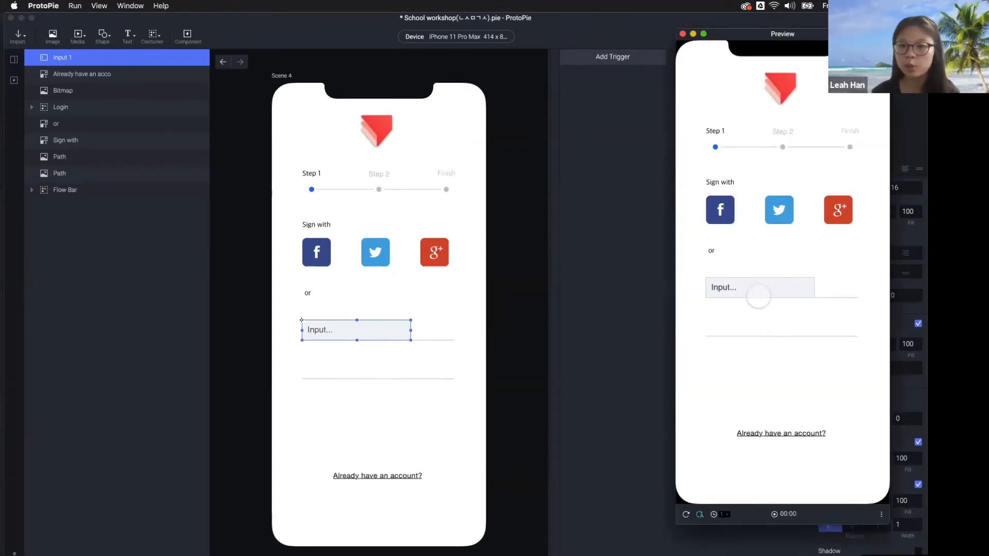
click(759, 293)
text(njcxk)
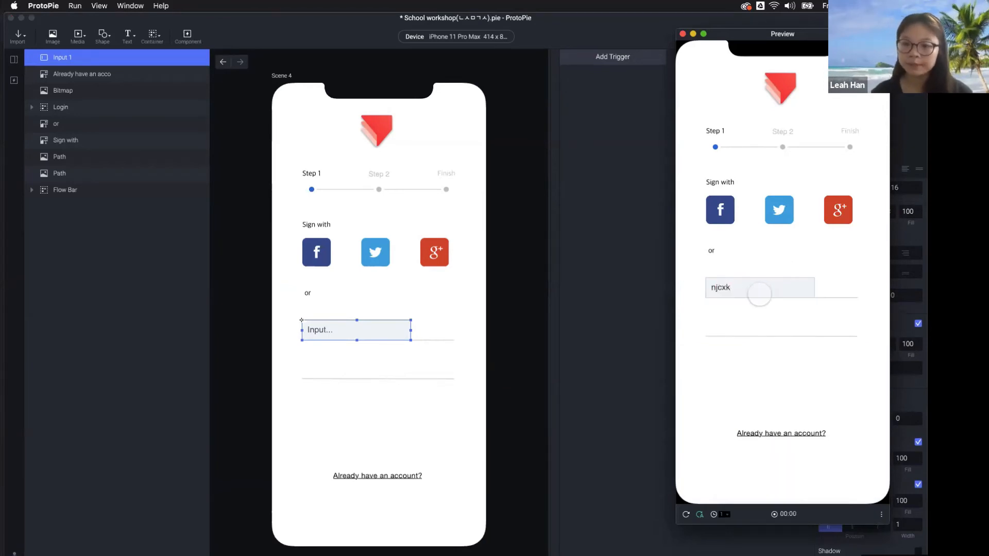
click(499, 335)
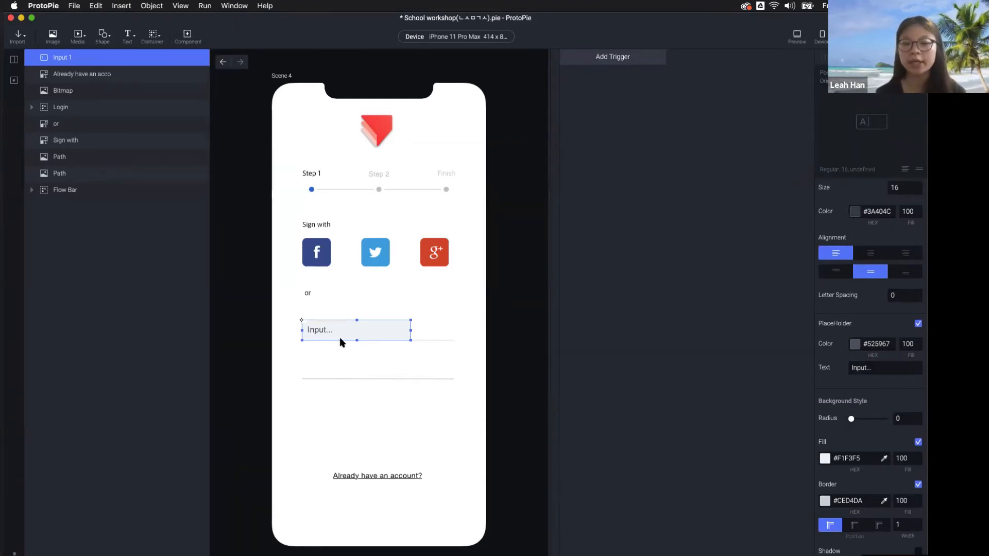
Give Input 1 the placeholder 'Name' and uncheck its Fill and Border
scroll(874, 241, down, 3)
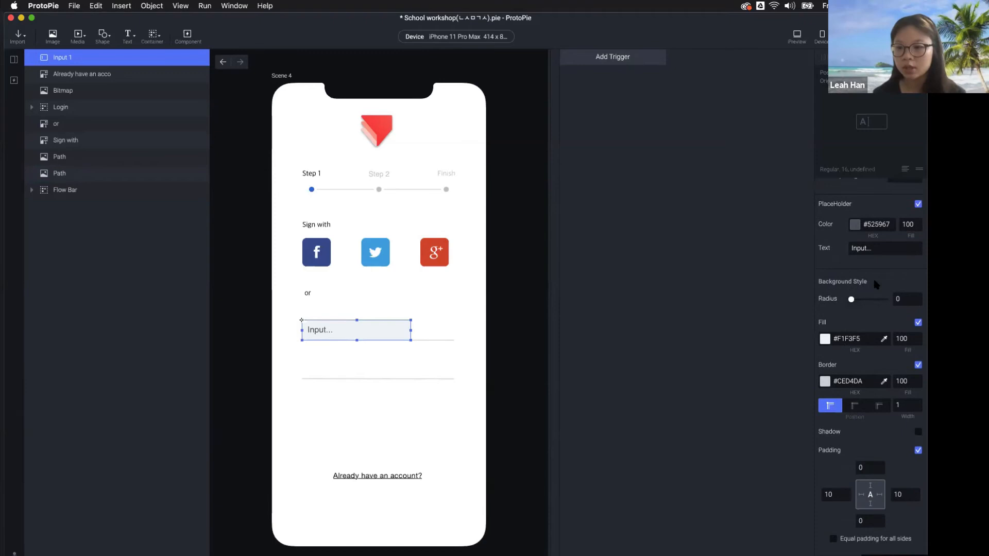
click(874, 247)
text(Name)
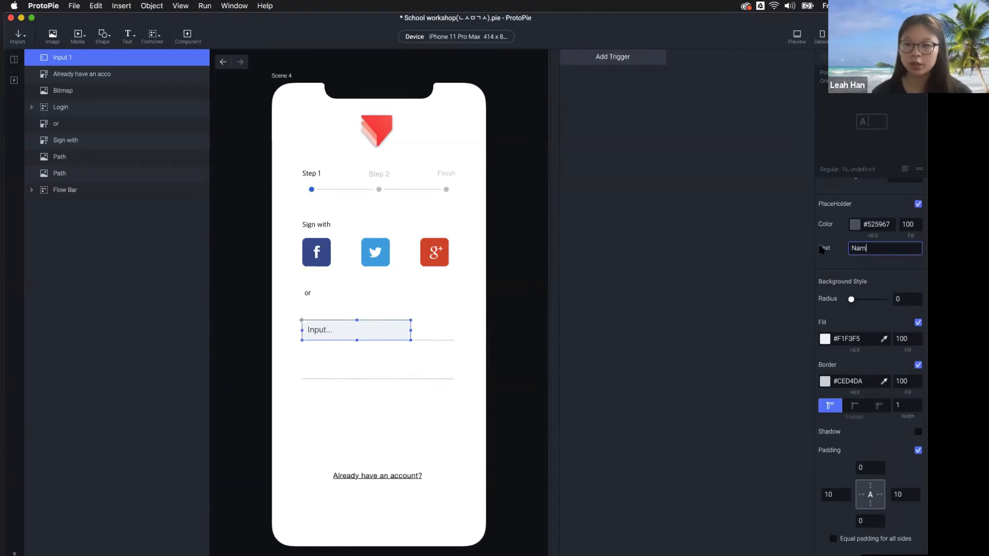
key(Return)
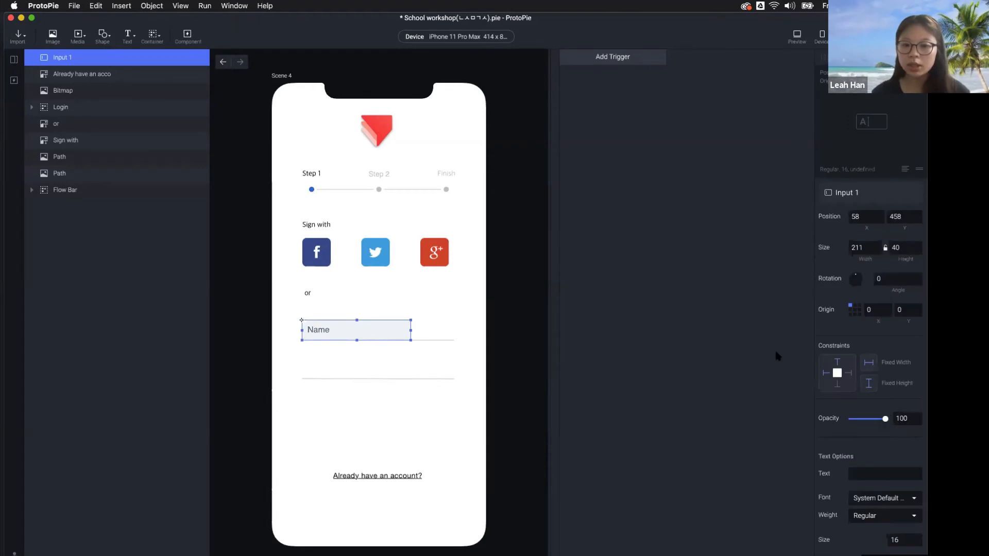
scroll(886, 404, down, 10)
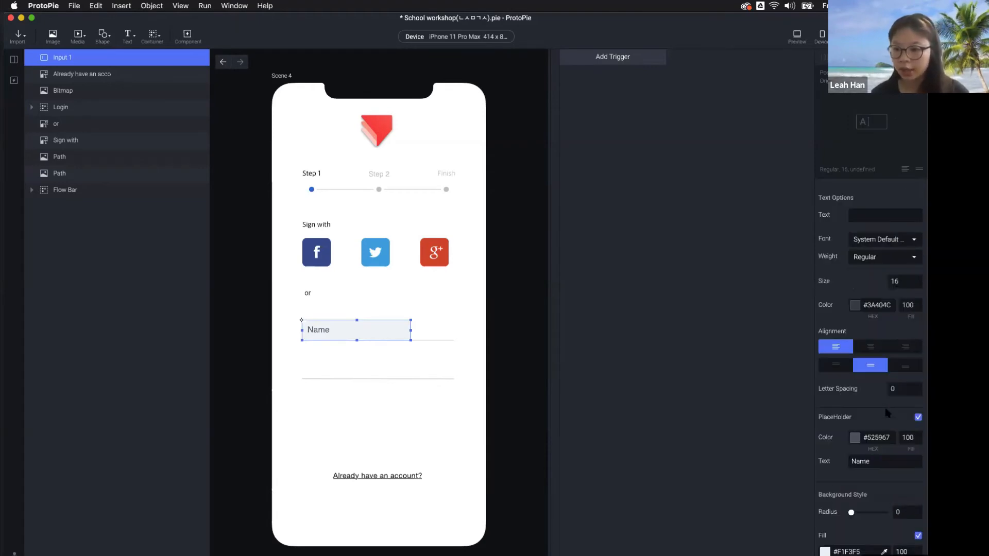
scroll(850, 428, down, 1)
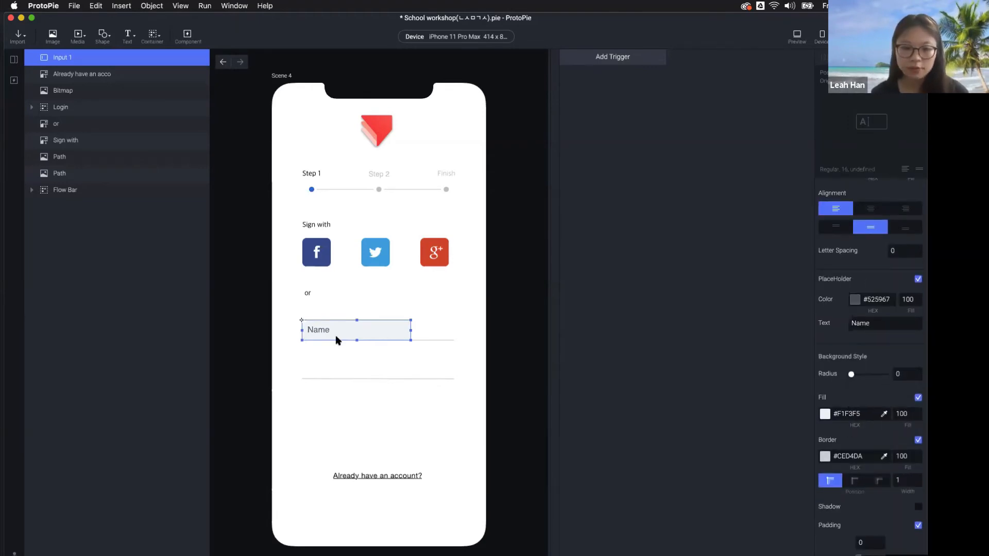
click(918, 397)
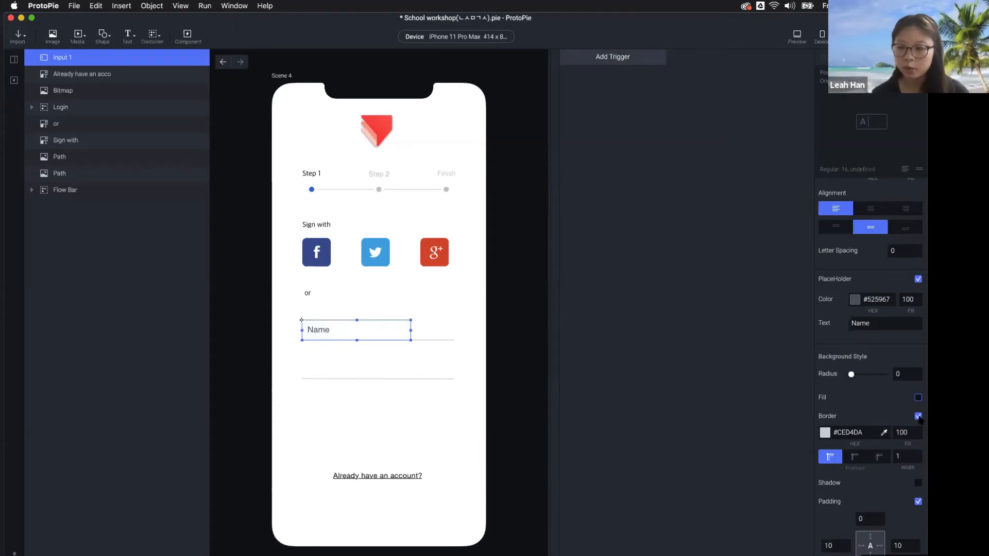
click(918, 416)
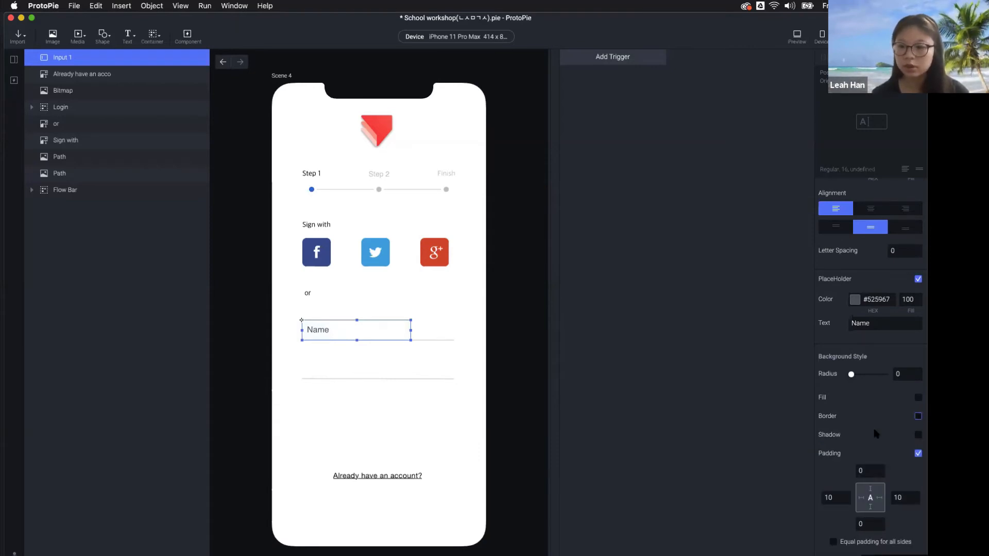
scroll(875, 432, down, 5)
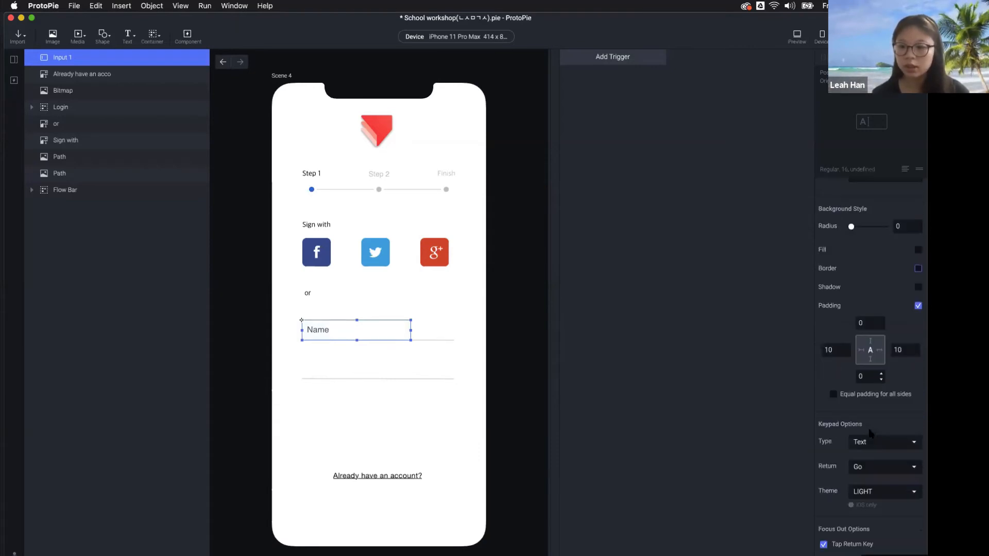
click(687, 251)
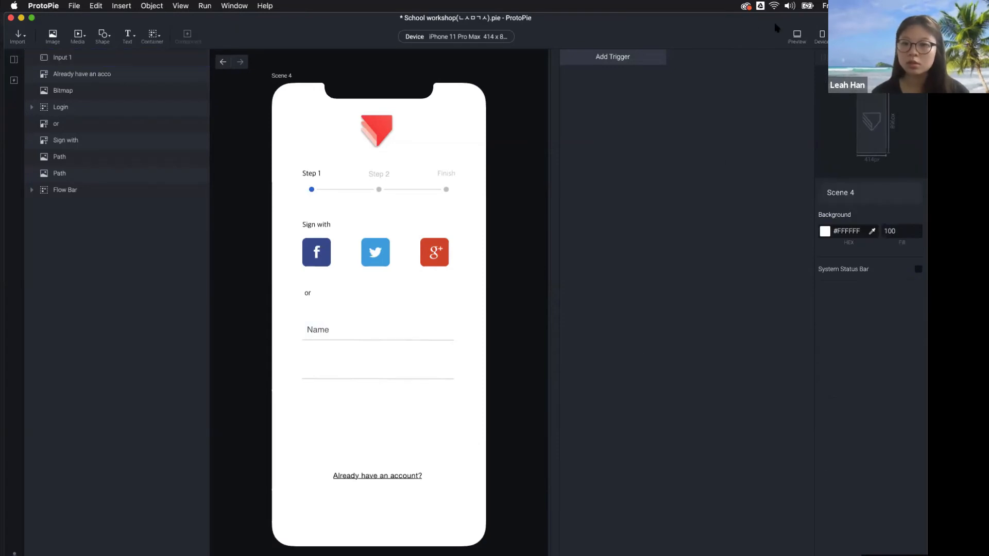
click(332, 333)
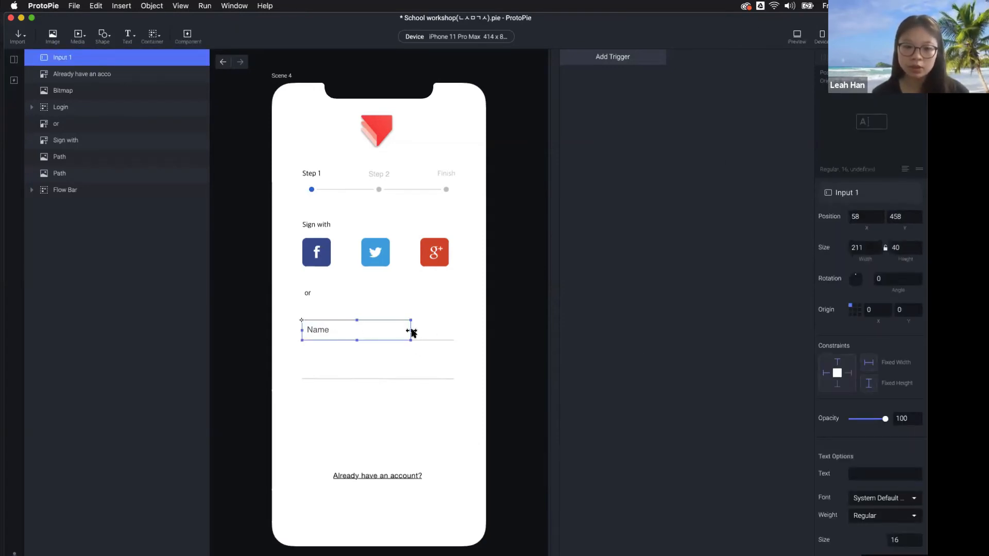
Widen the Name field to its underline and duplicate it below with placeholder Password
drag(412, 333, 455, 333)
click(435, 340)
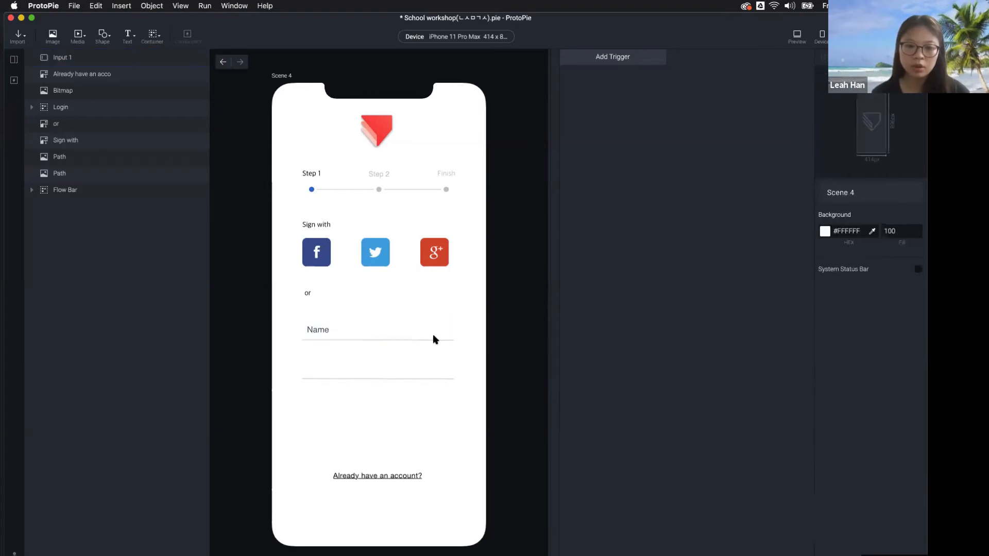
click(435, 339)
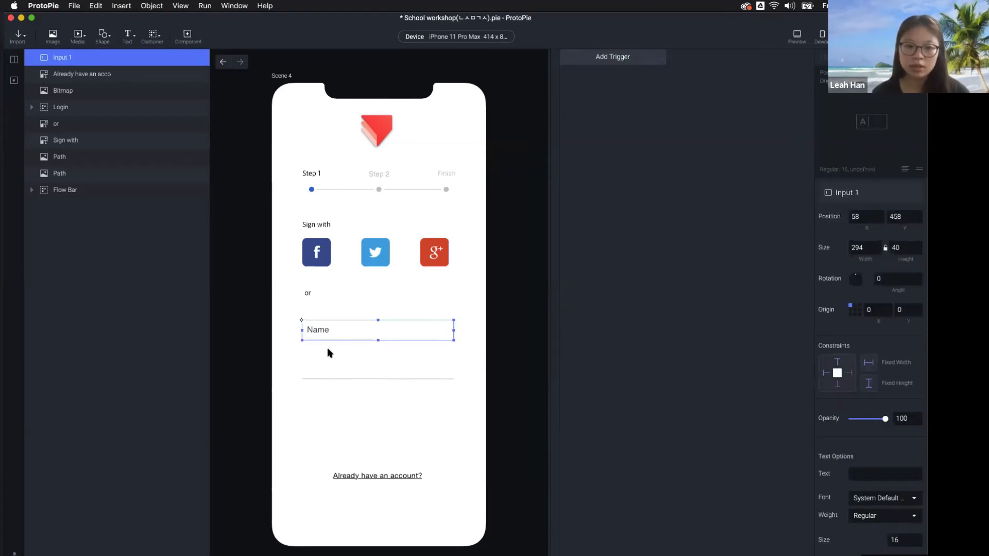
key(super+d)
drag(327, 335, 328, 379)
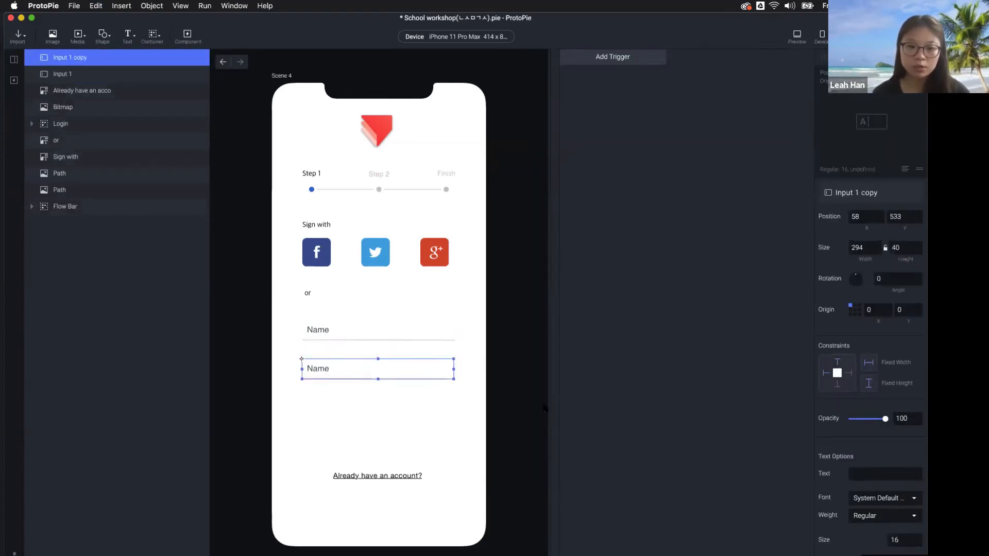
scroll(855, 465, down, 5)
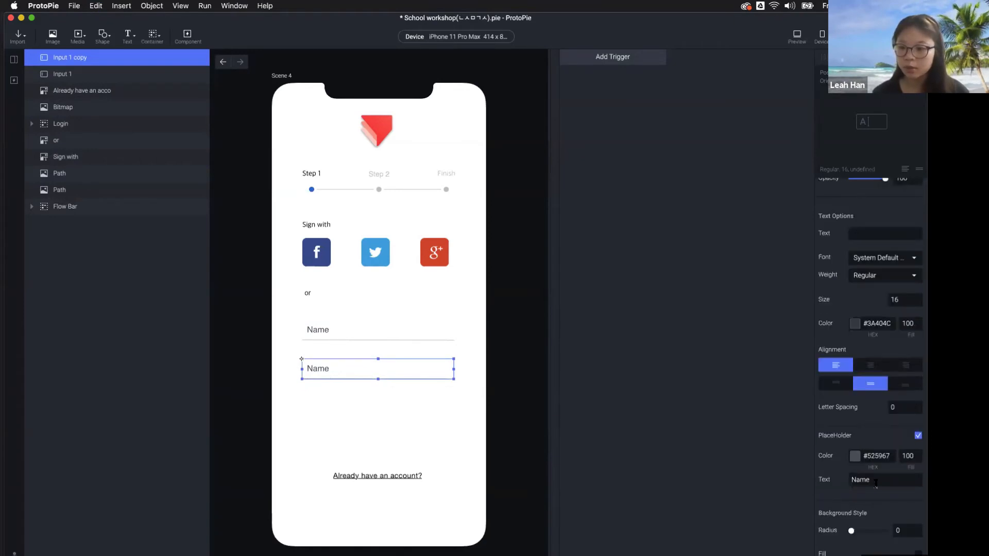
drag(875, 481, 822, 483)
text(Password)
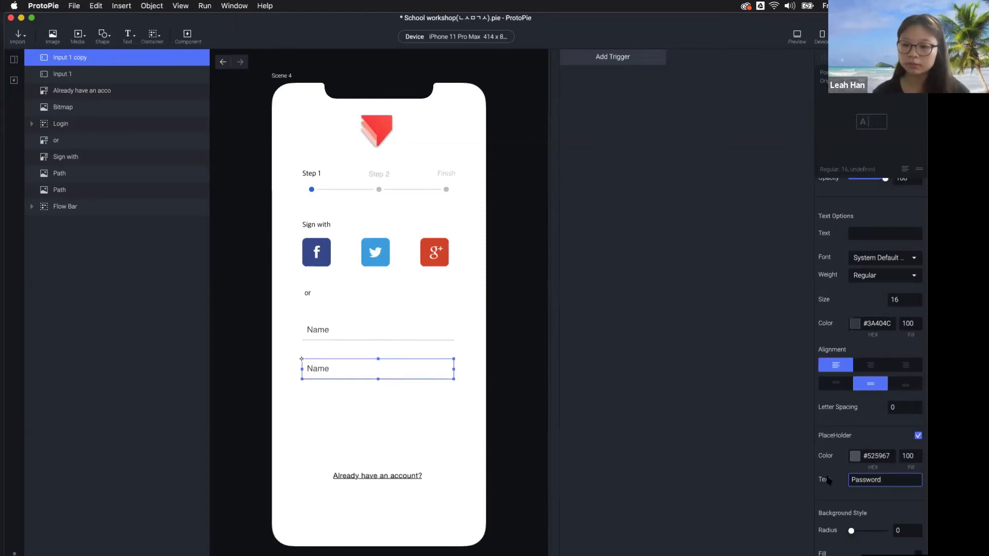
Type sample text into the Name and Password fields in Preview
click(800, 36)
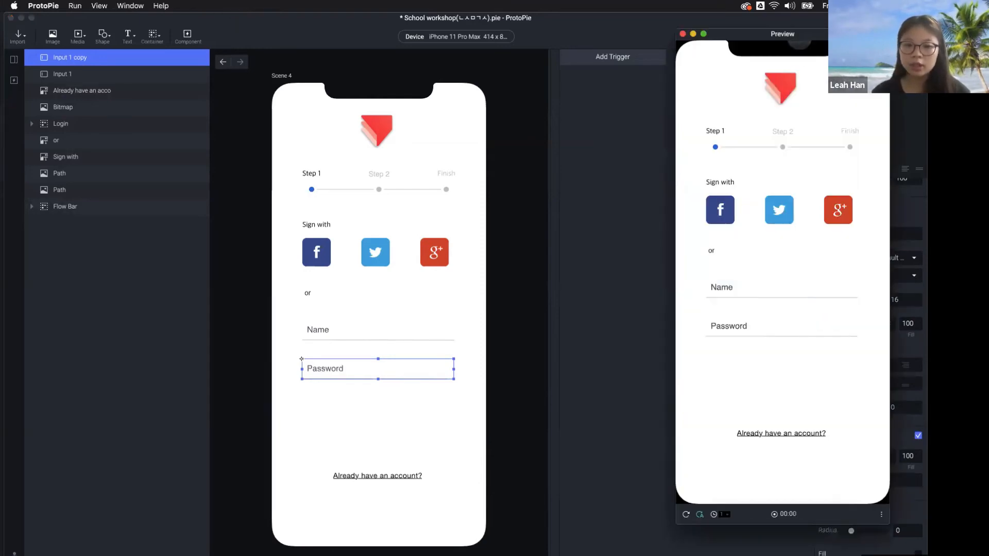
click(747, 286)
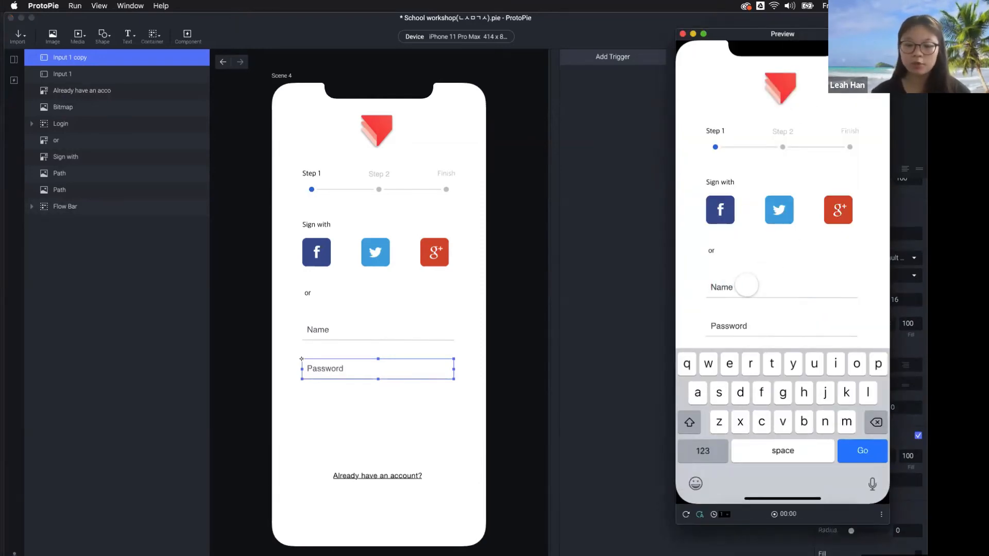
text(Leah)
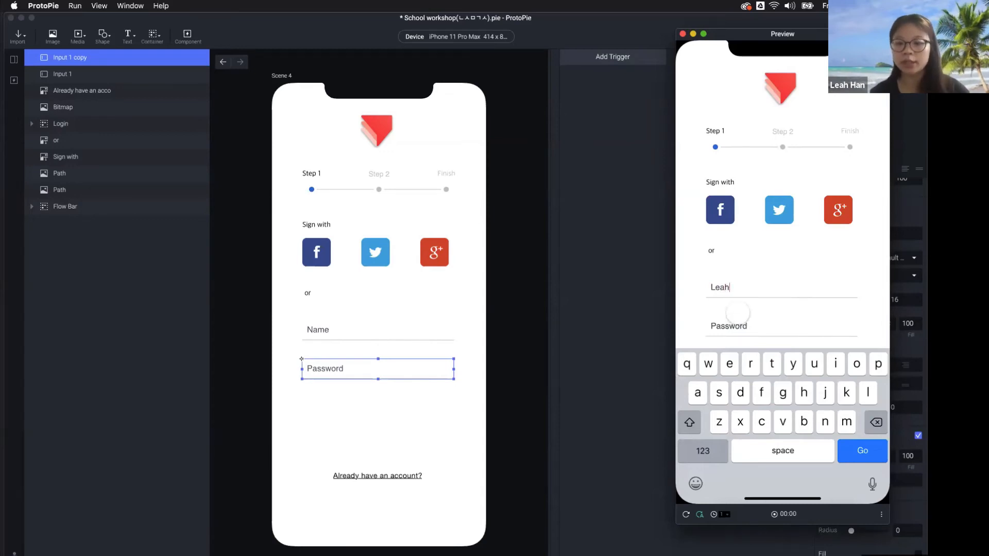
click(742, 325)
text(jsk)
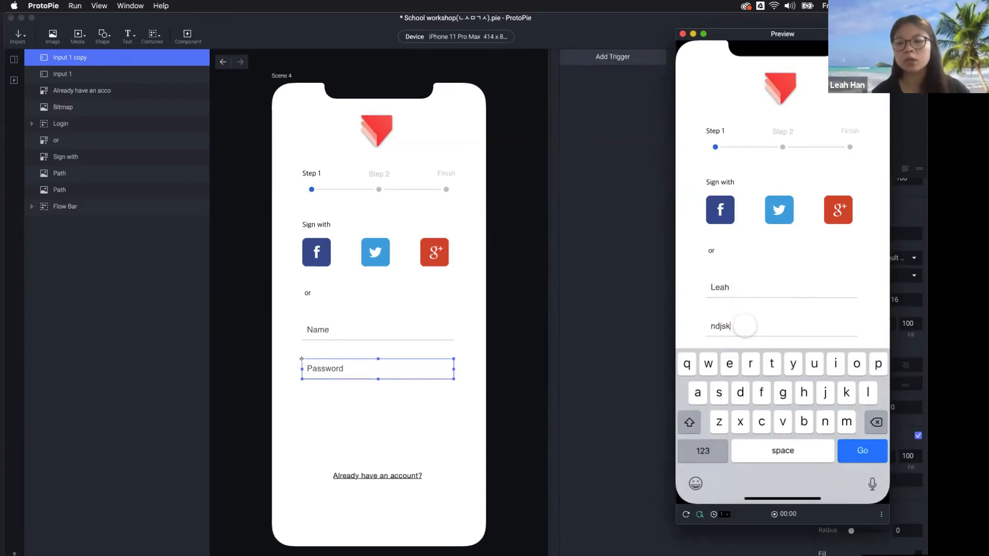
text(njcks)
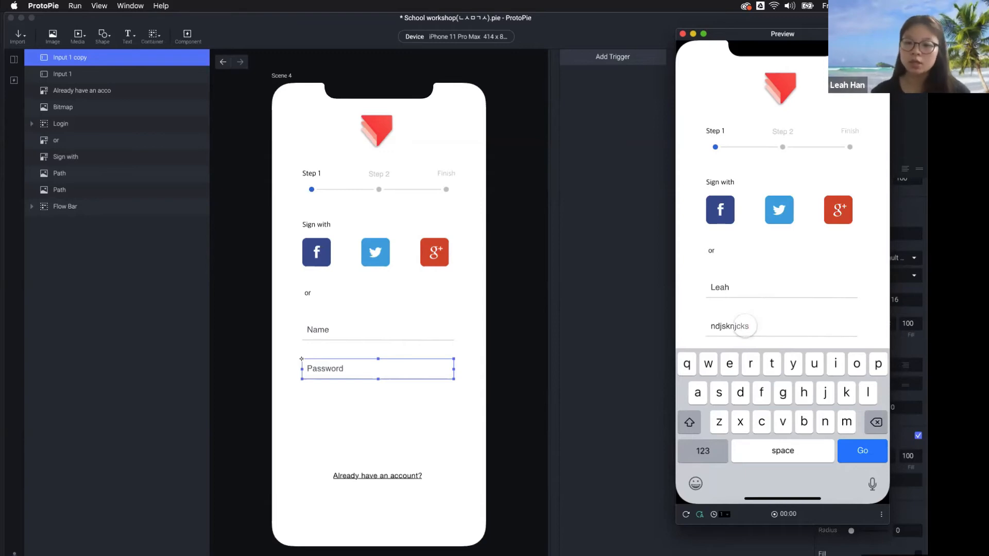
Set the Password field's Keypad Type to Text Password
click(597, 353)
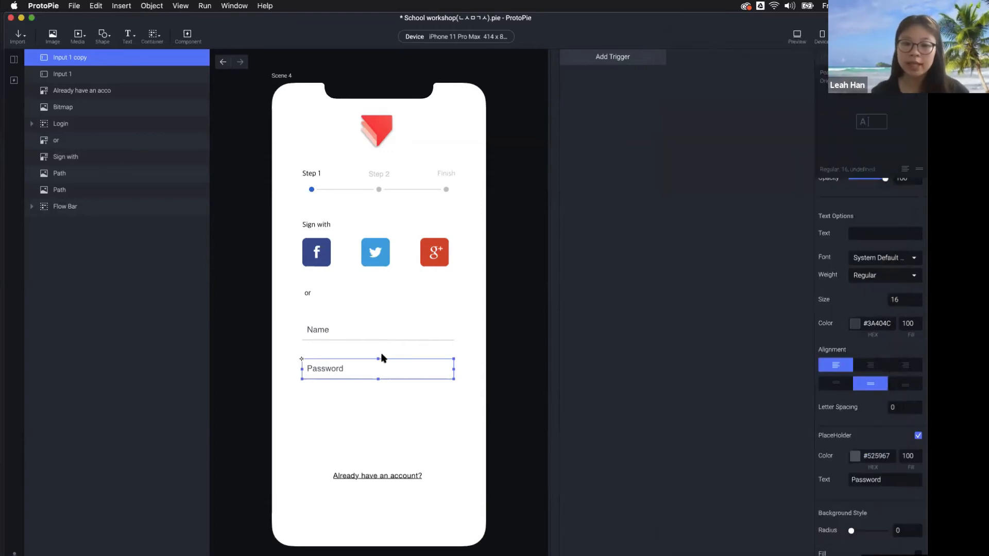
scroll(823, 422, down, 10)
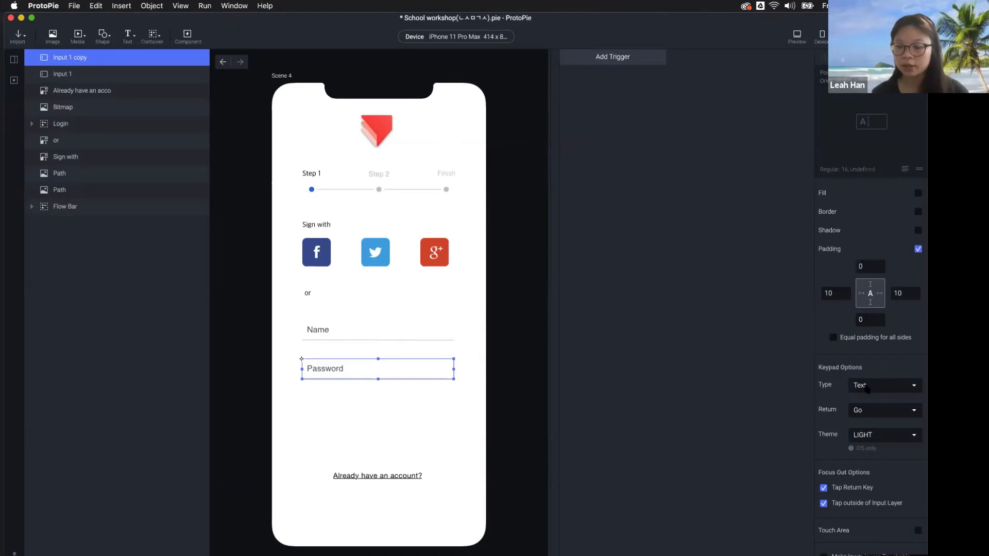
click(878, 387)
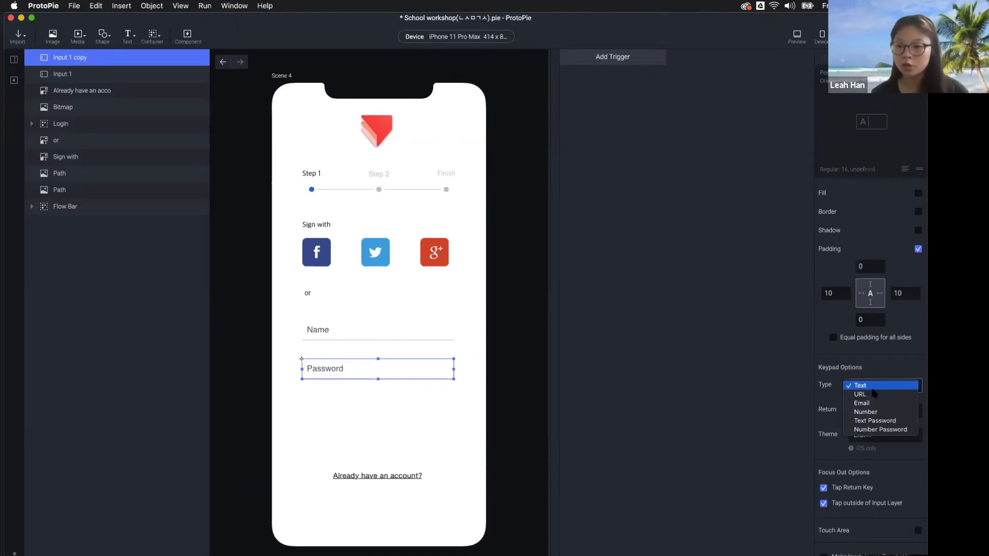
click(894, 421)
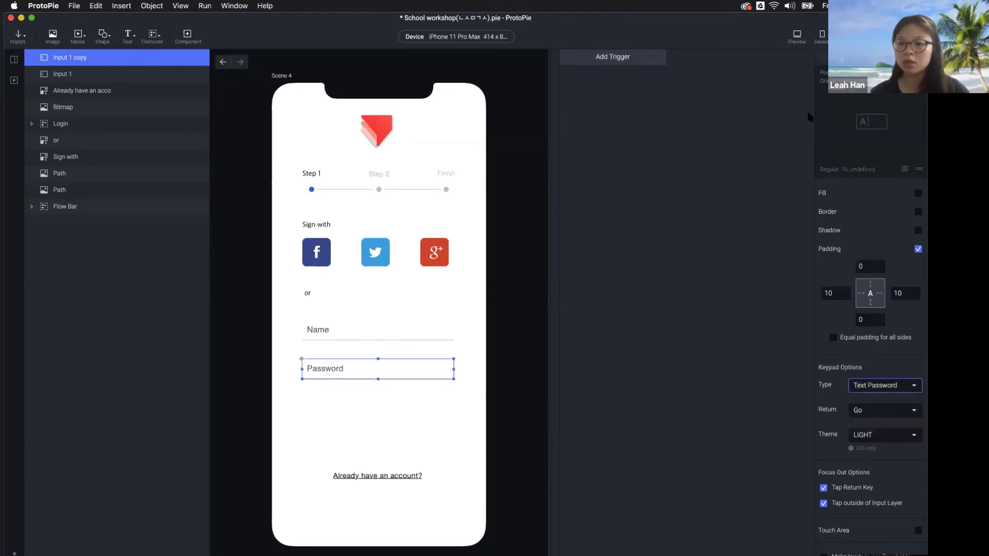
click(798, 36)
click(743, 329)
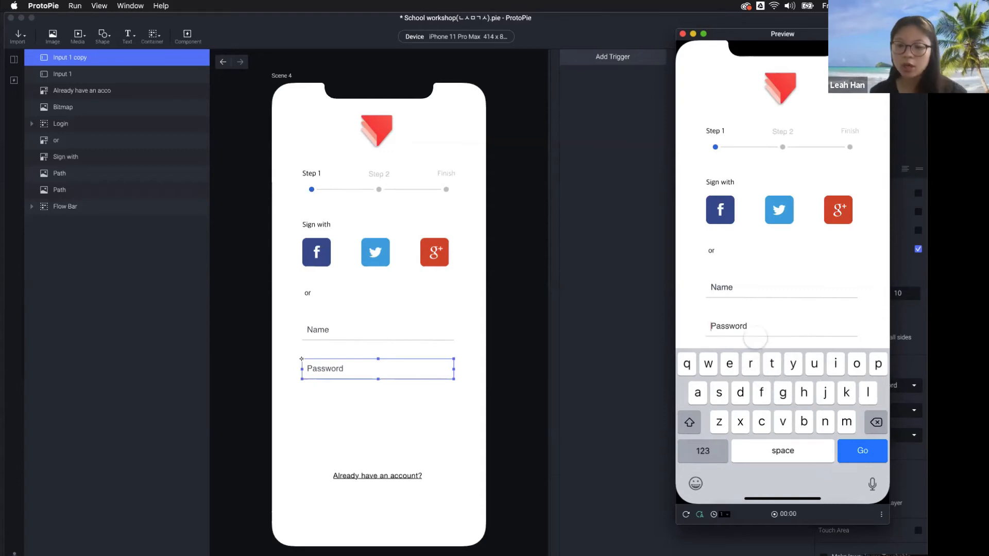
text(1234567890)
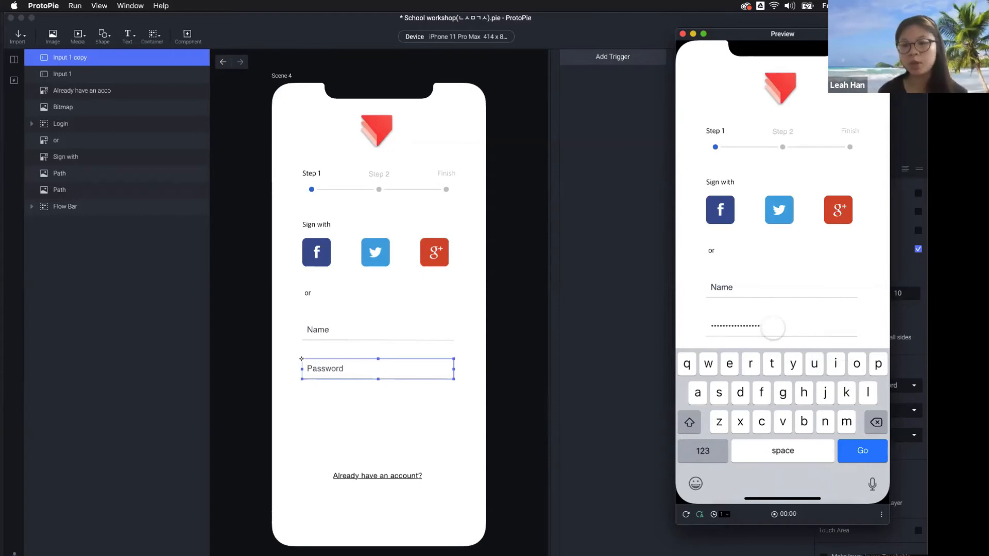
click(646, 356)
click(521, 367)
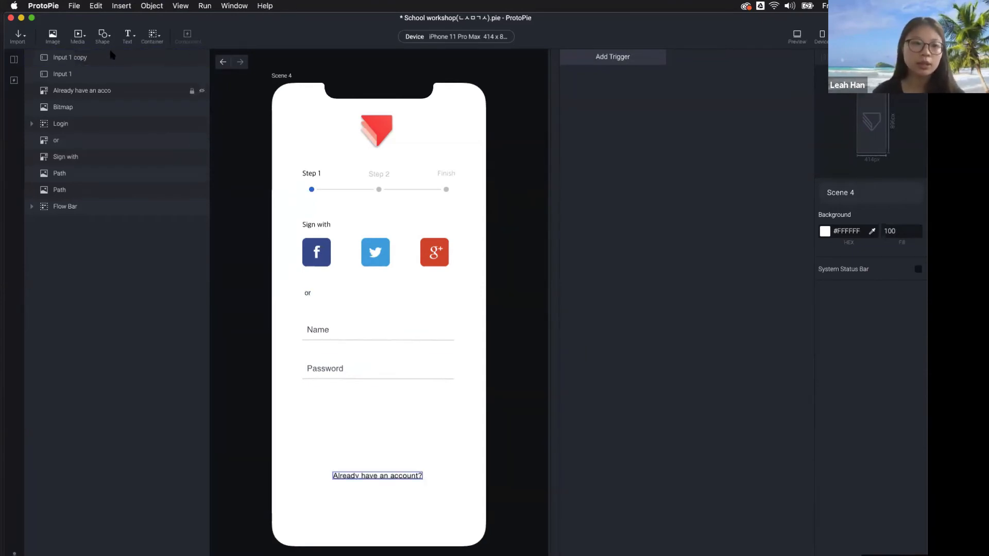
Add a rectangle above 'Already have an account?'
click(103, 35)
click(120, 63)
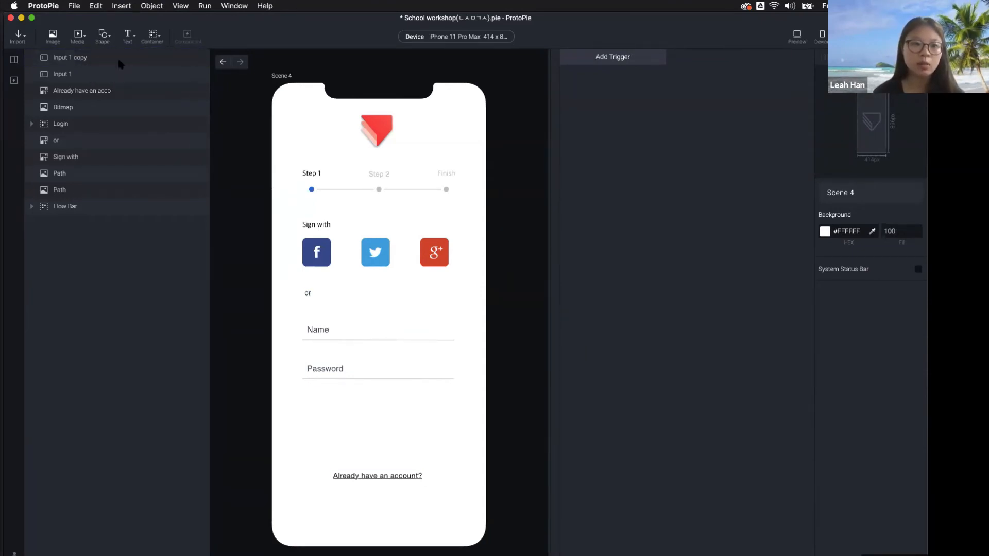
drag(294, 112, 453, 450)
Add a text layer on the grey button reading 'Sign up' in white #FFFFFF
click(127, 36)
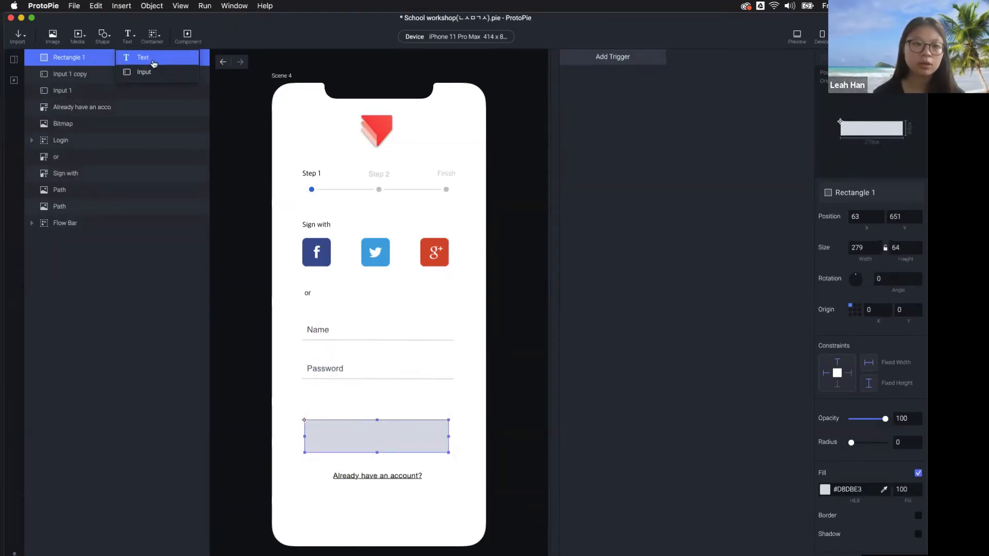
click(155, 62)
drag(312, 98, 380, 442)
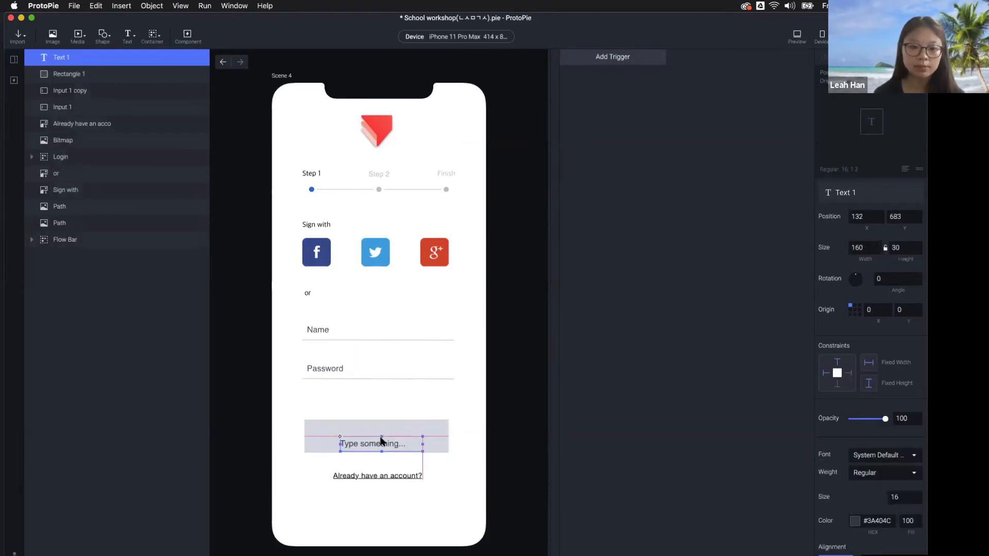
double_click(381, 439)
text(Sign)
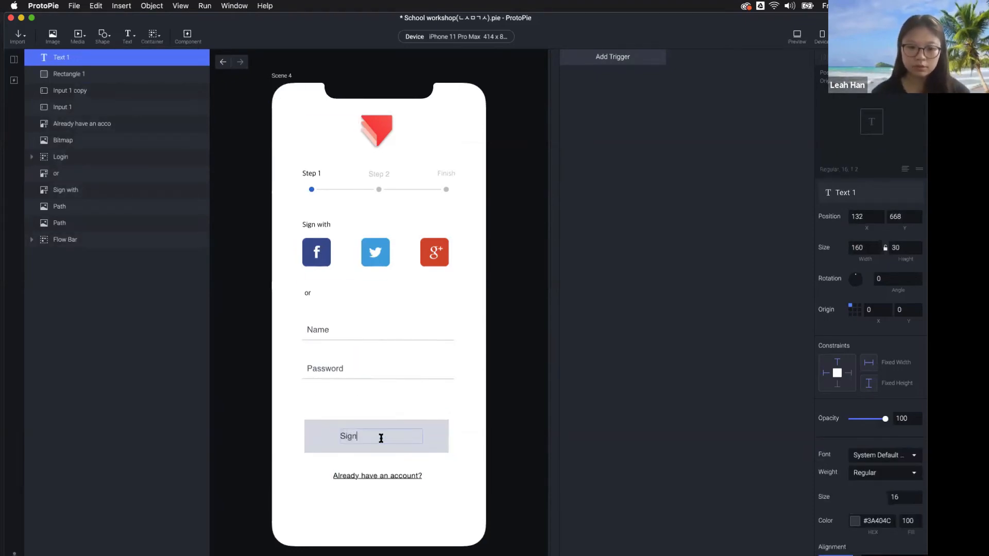
text( up)
key(Left)
key(Left)
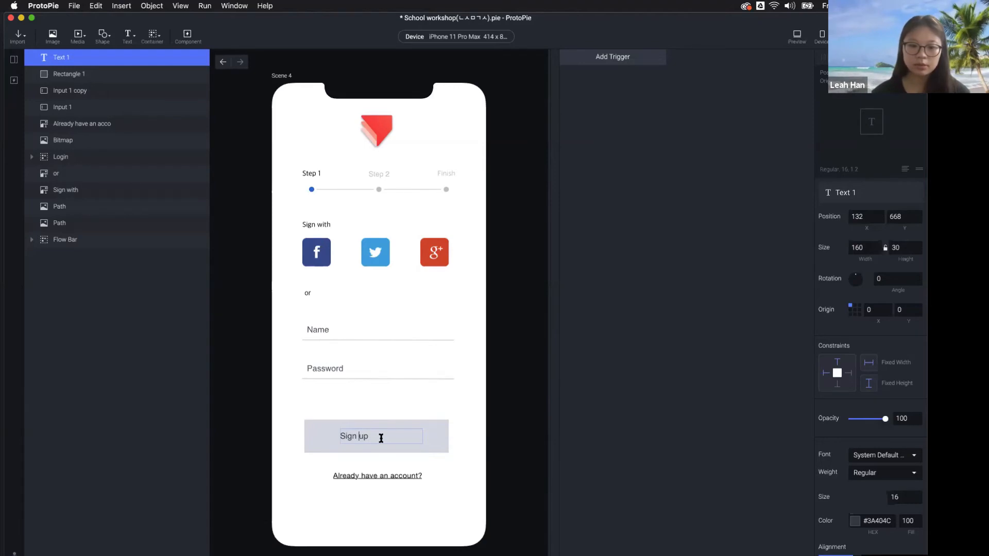
key(super+a)
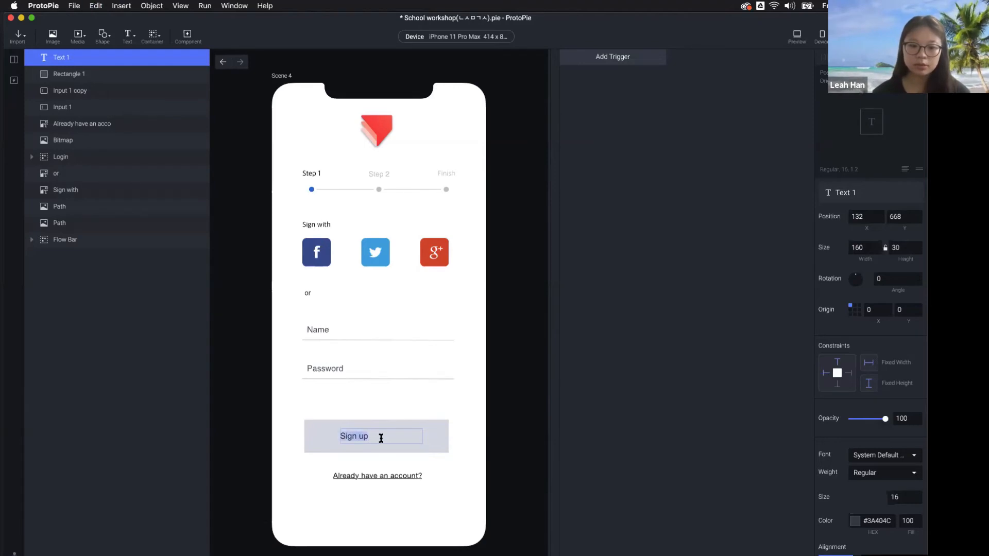
click(857, 521)
drag(849, 386, 823, 358)
click(769, 392)
click(770, 394)
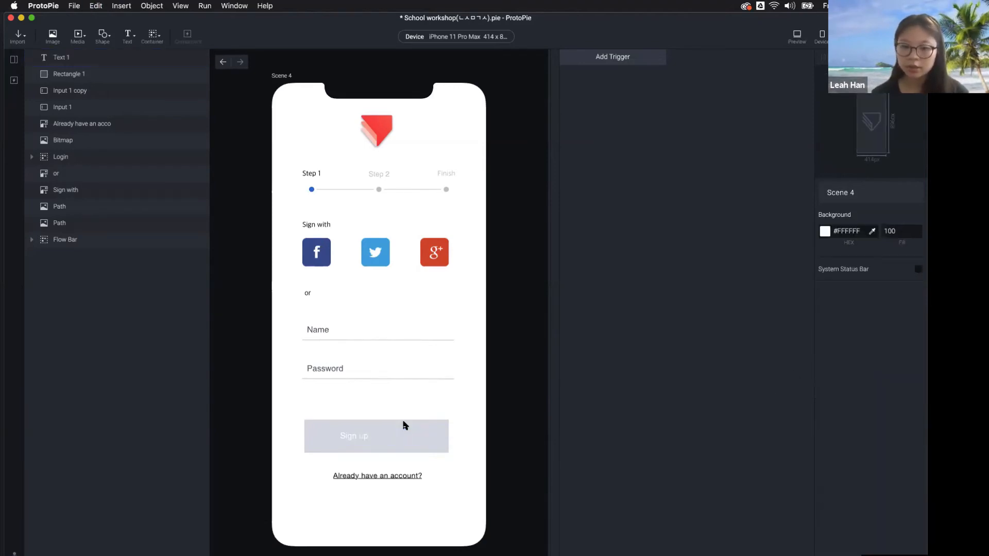
Centre-align the Sign up label and line it up with the button's centre
click(360, 440)
scroll(871, 427, down, 5)
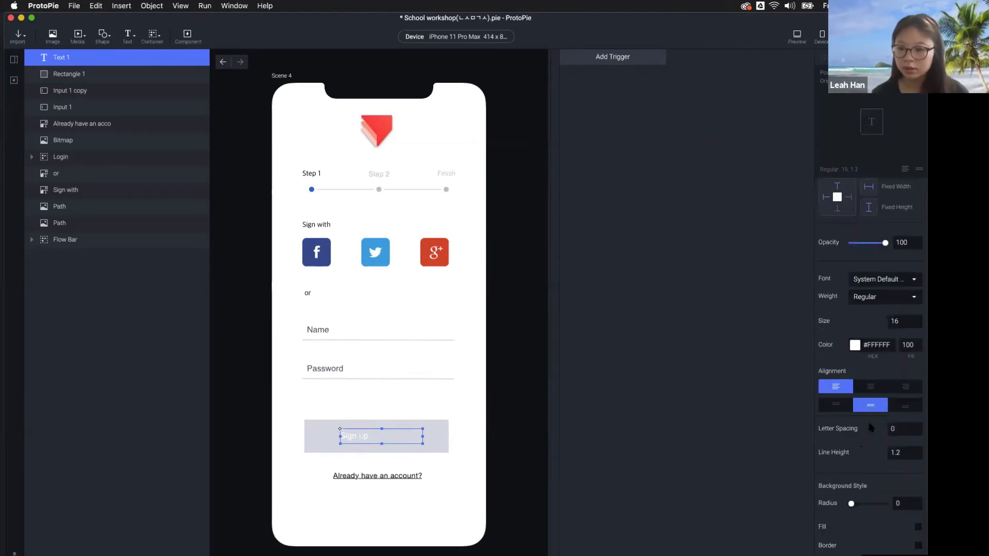
click(871, 386)
drag(397, 444, 391, 444)
click(582, 444)
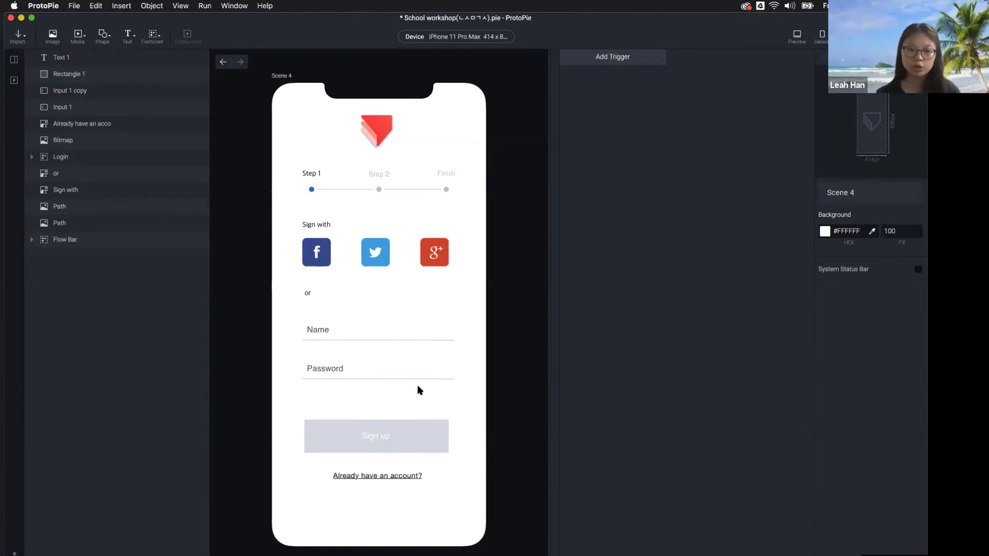
Select the Password field and Sign up button rectangle to review the layout
click(348, 374)
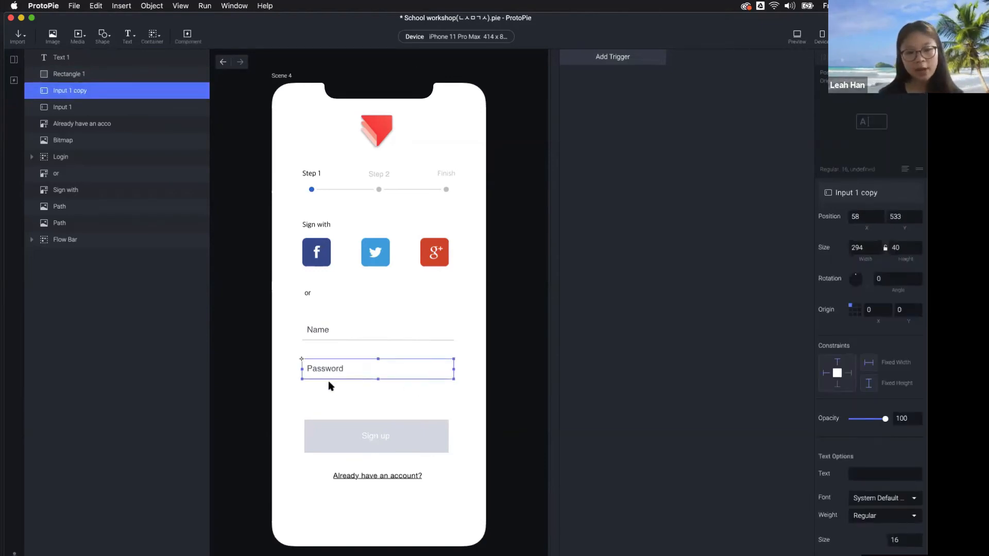
click(453, 448)
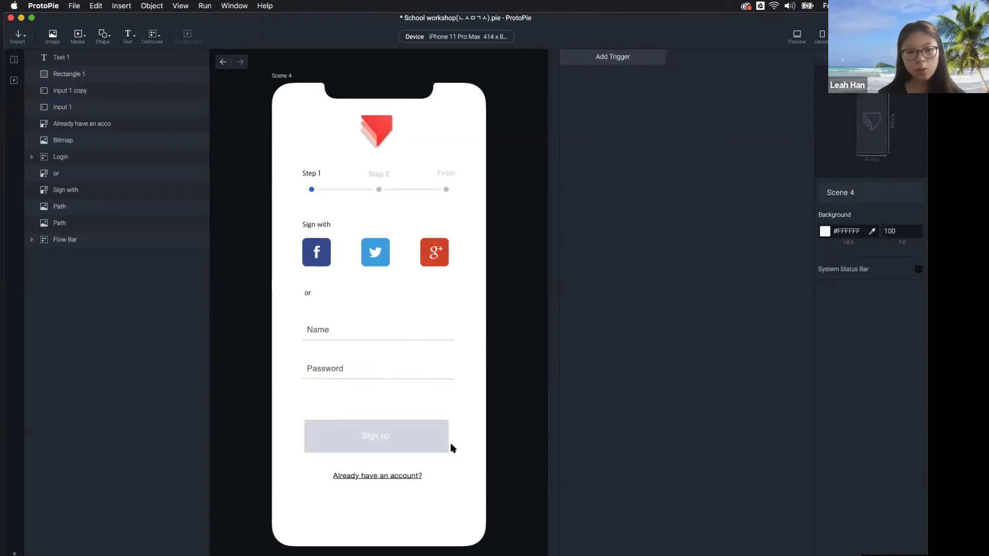
click(433, 437)
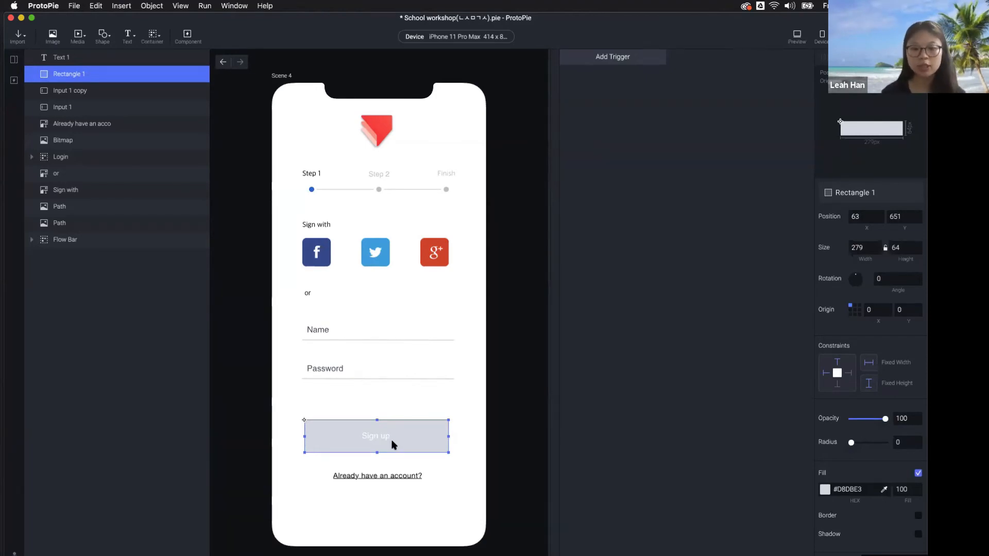
click(398, 419)
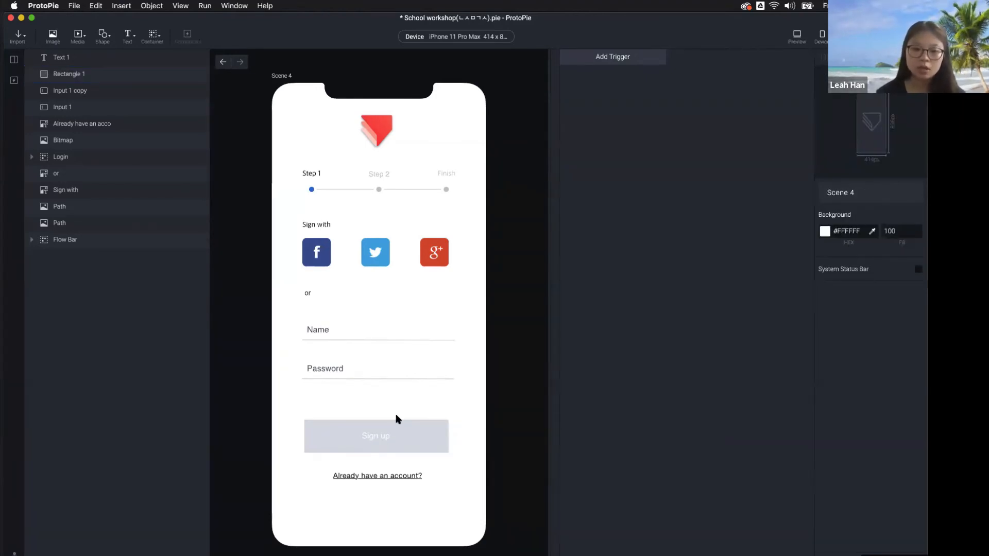
click(351, 367)
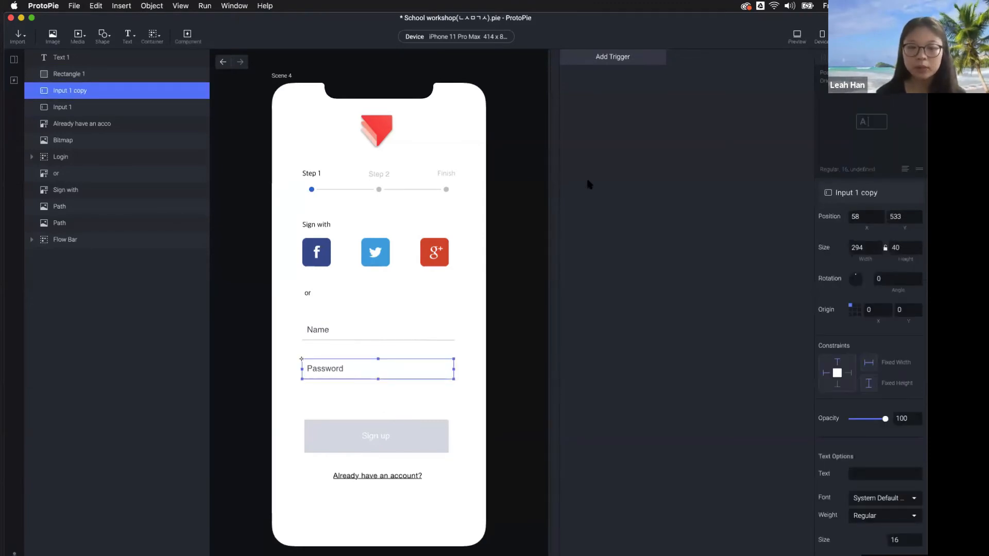
Preview the sign-up screen and try the Password field's keyboard
click(792, 37)
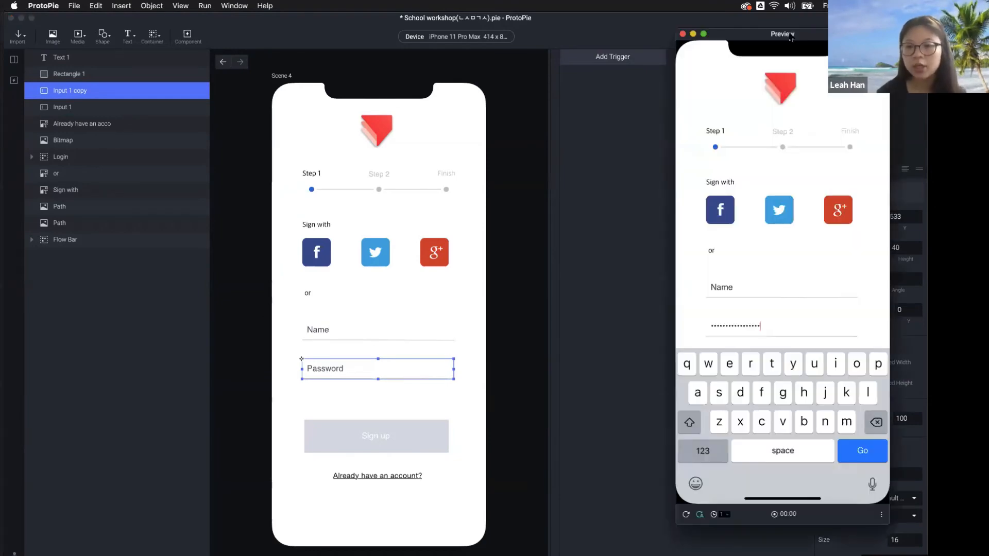
click(739, 326)
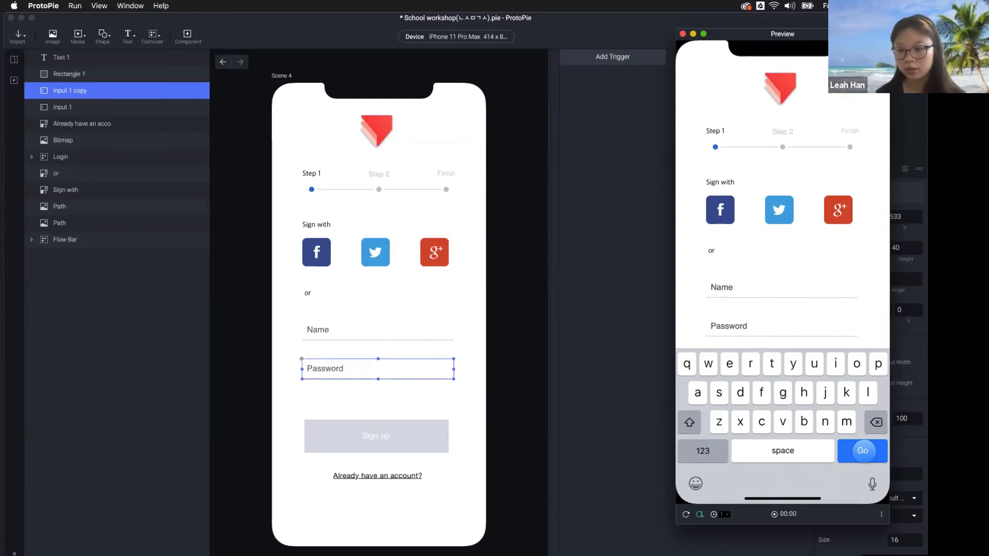
click(365, 374)
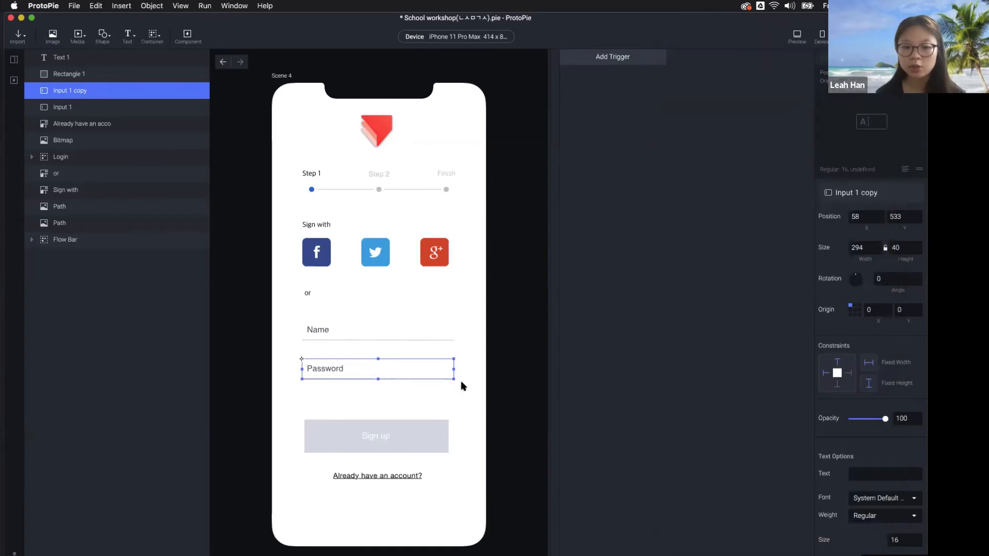
Change the Password field's keypad return key from Go to Next and test it in preview
scroll(907, 479, down, 10)
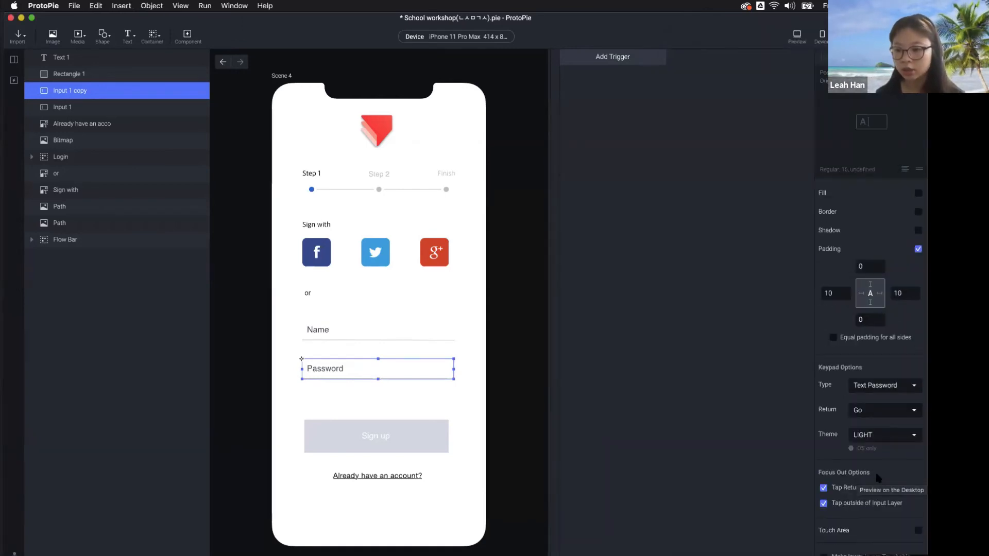
click(879, 412)
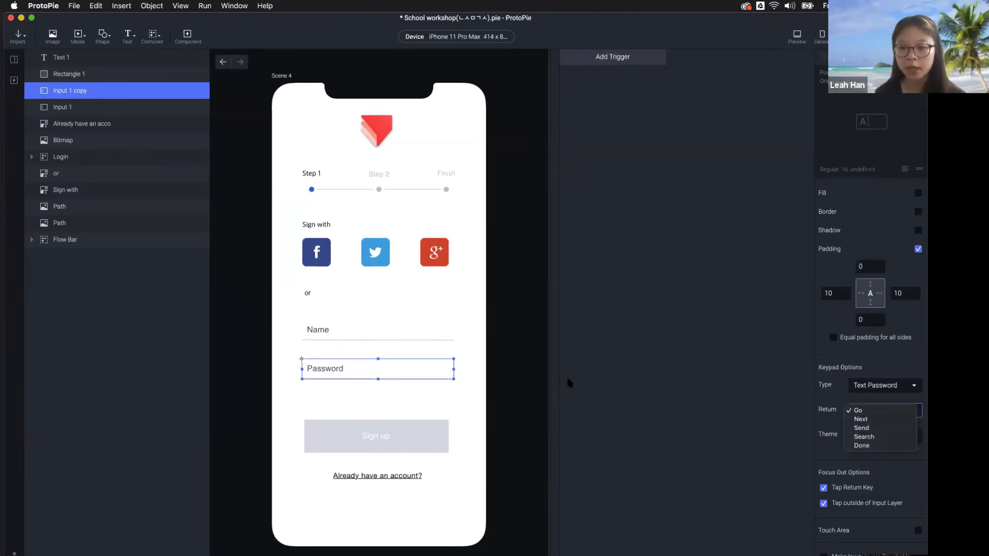
click(878, 418)
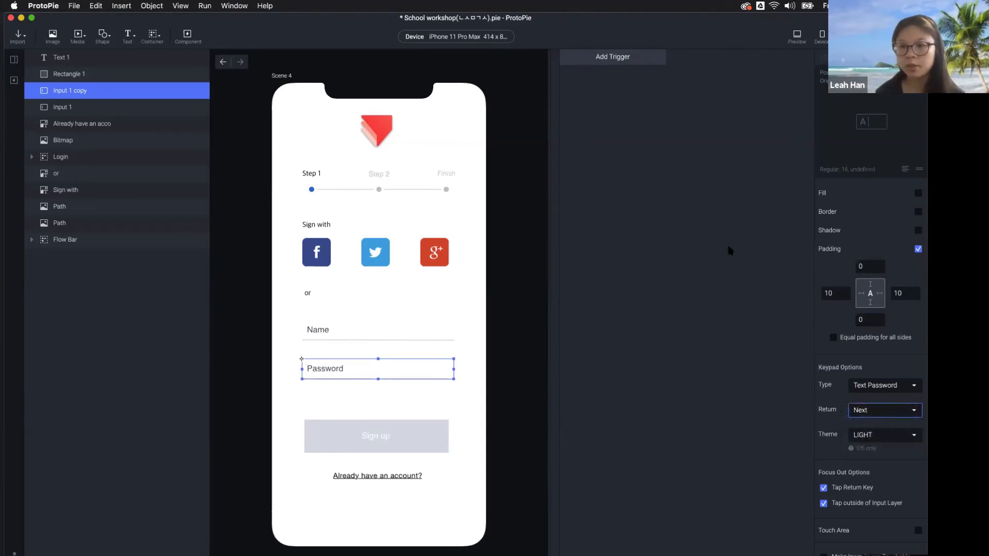
click(797, 35)
click(761, 327)
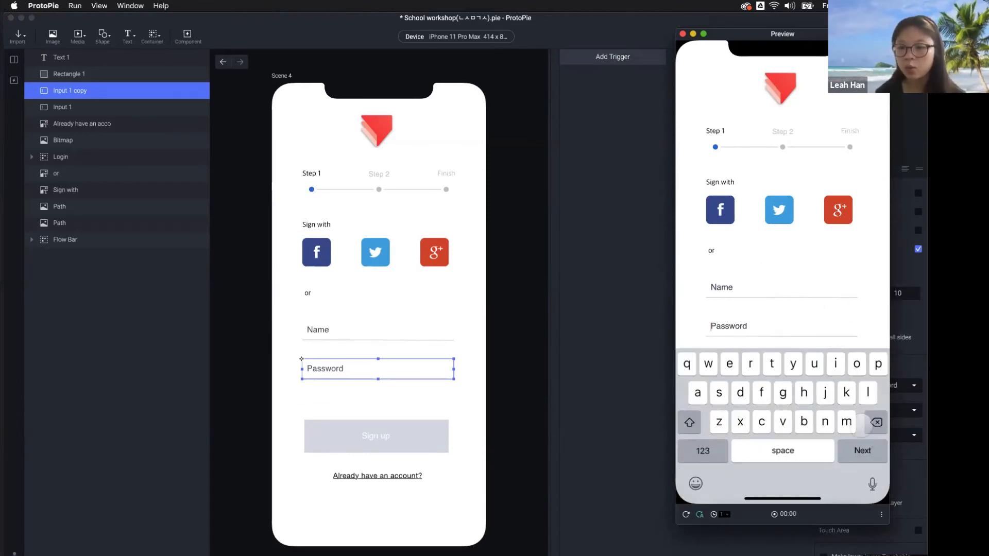
click(863, 451)
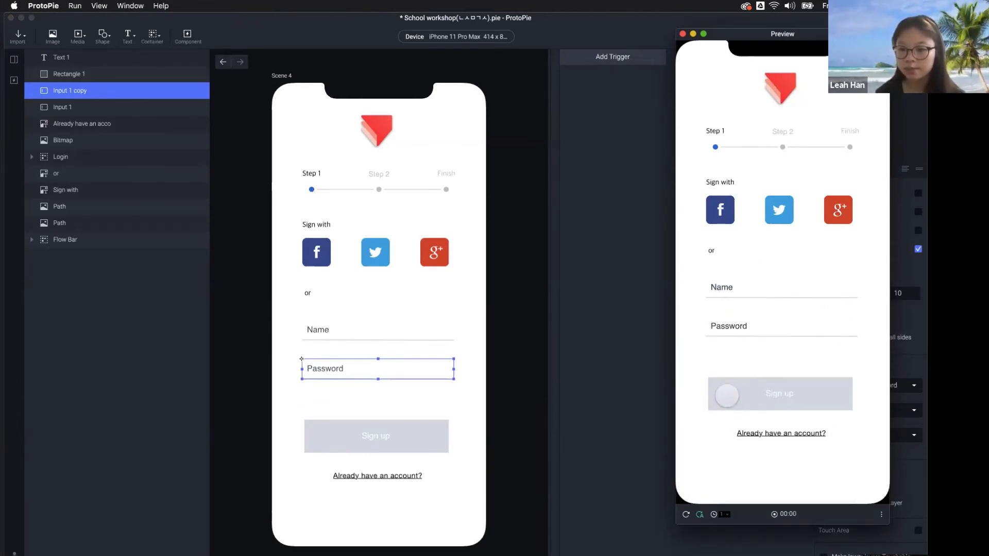
Add a Return trigger on the Password field whose Color response turns Sign up red, sampled from the logo
click(656, 356)
click(618, 60)
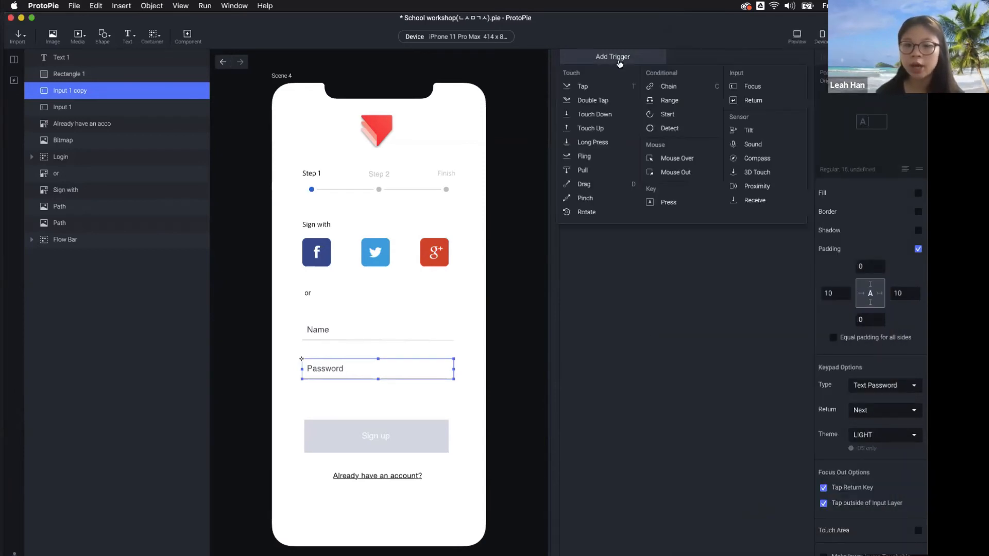
click(750, 103)
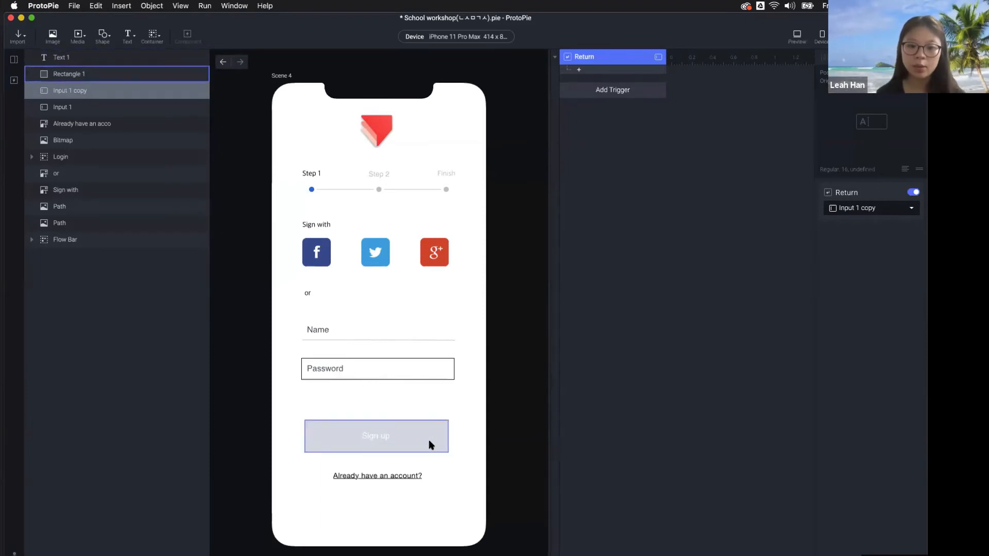
click(366, 437)
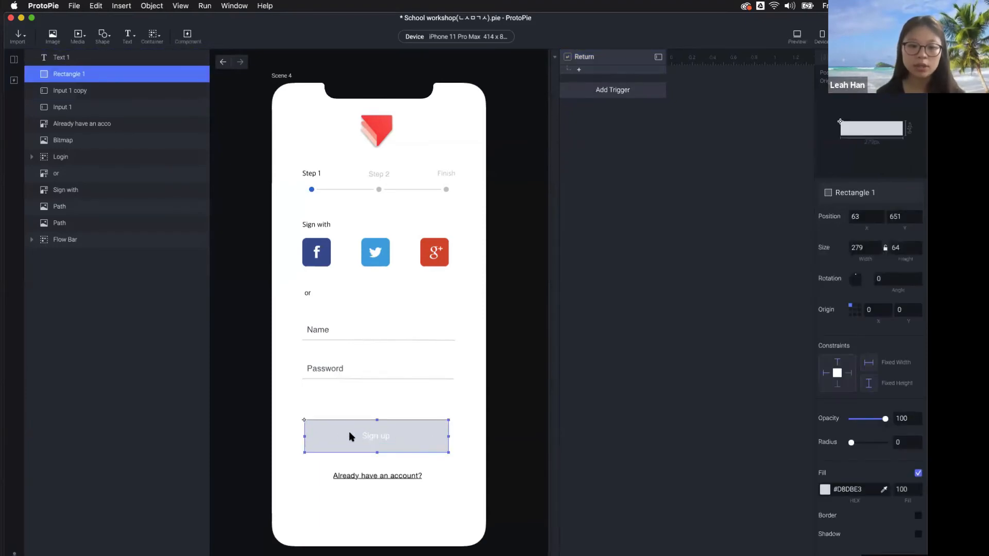
click(609, 73)
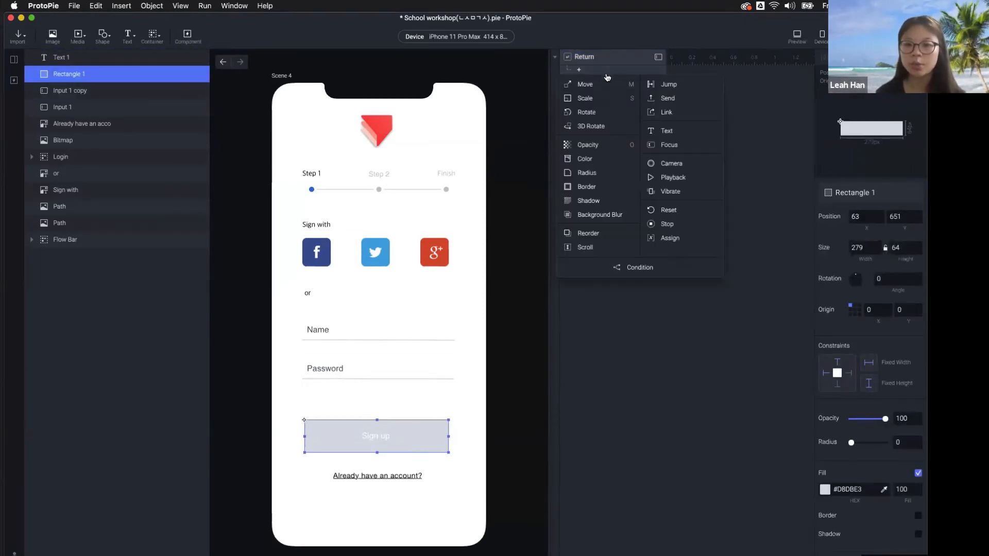
click(595, 160)
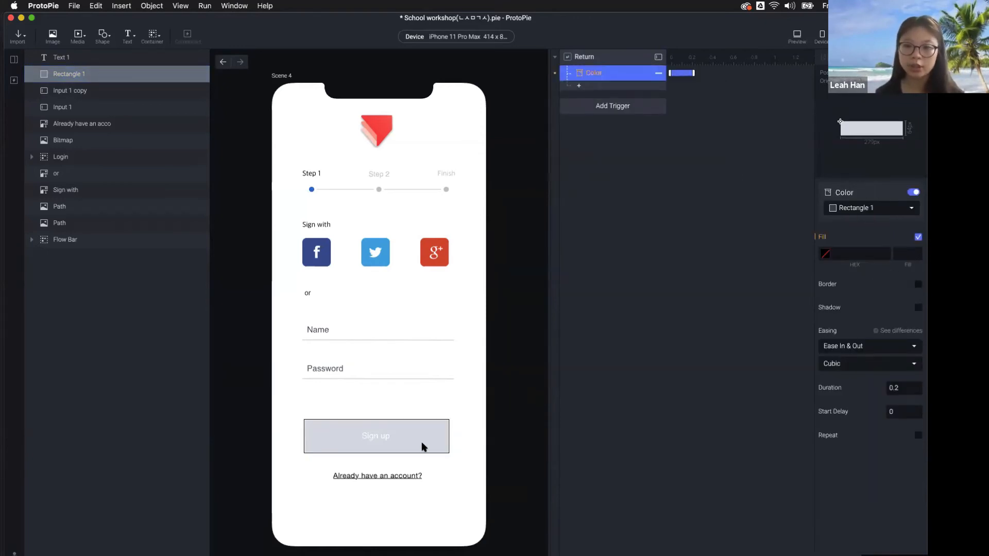
click(824, 256)
click(877, 372)
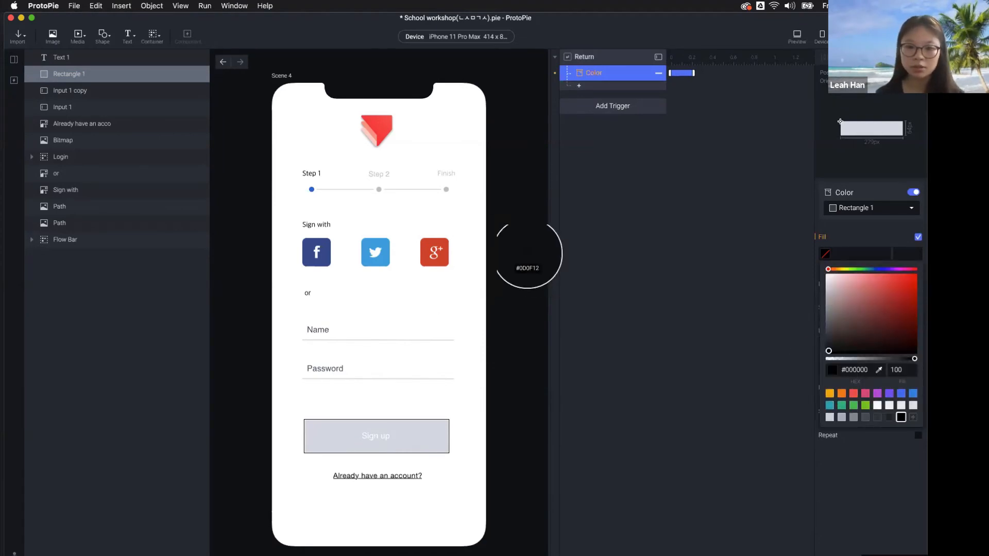
click(378, 132)
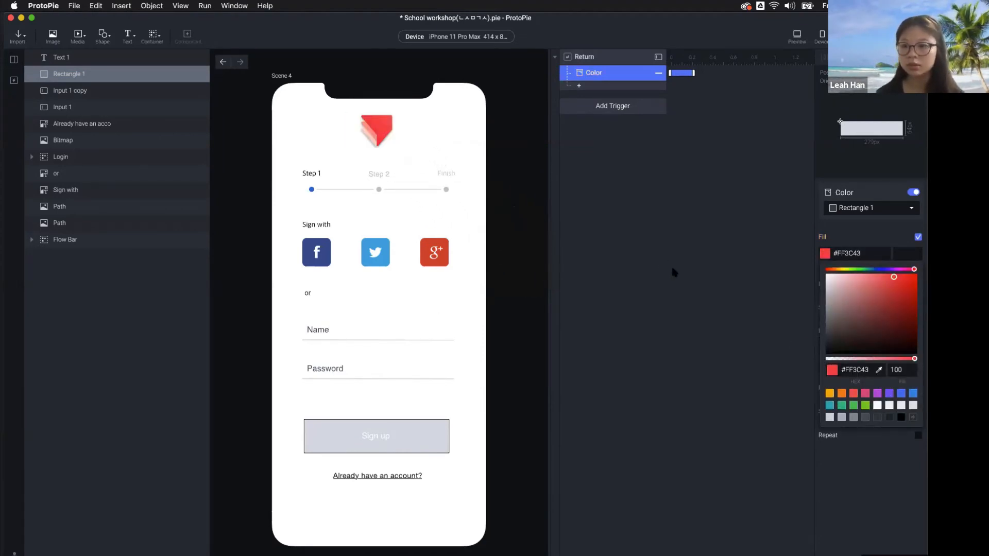
click(696, 299)
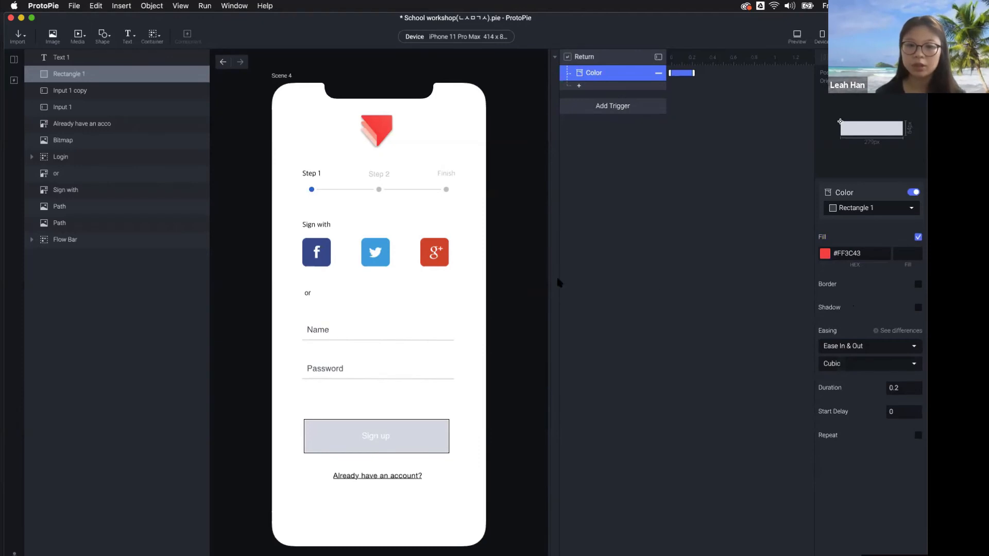
In preview, enter a sample name and password, then return to see Sign up turn red
click(797, 36)
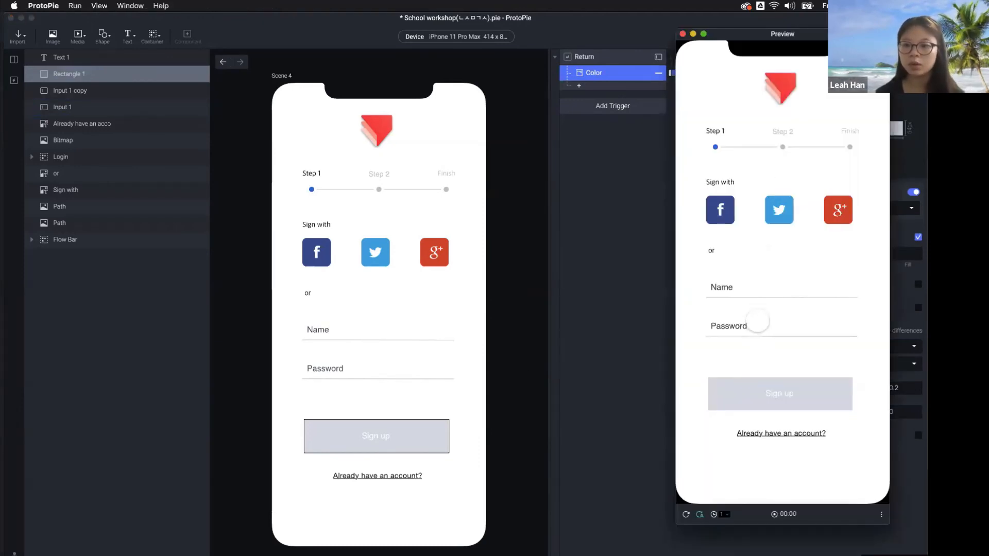
click(759, 326)
text(Leah)
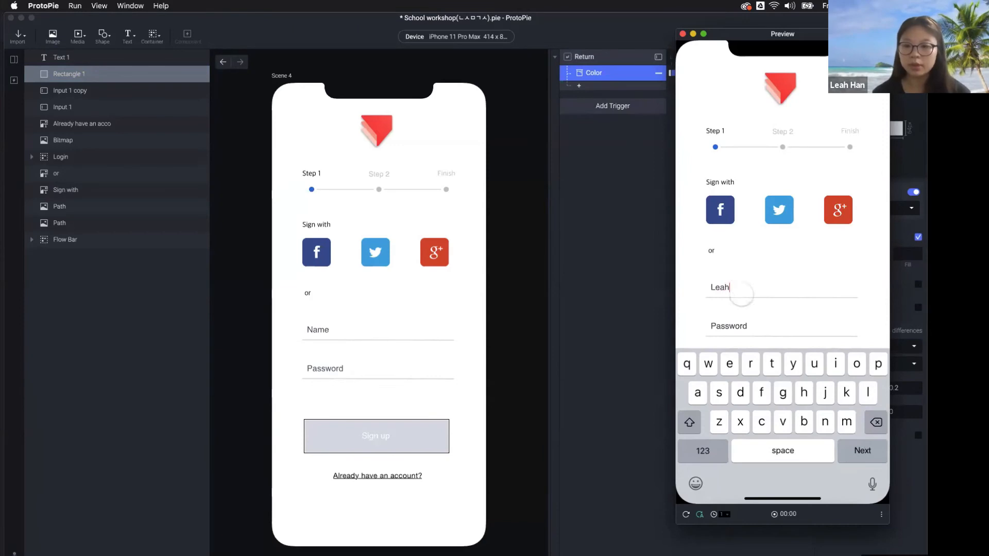
click(735, 325)
text(••••••)
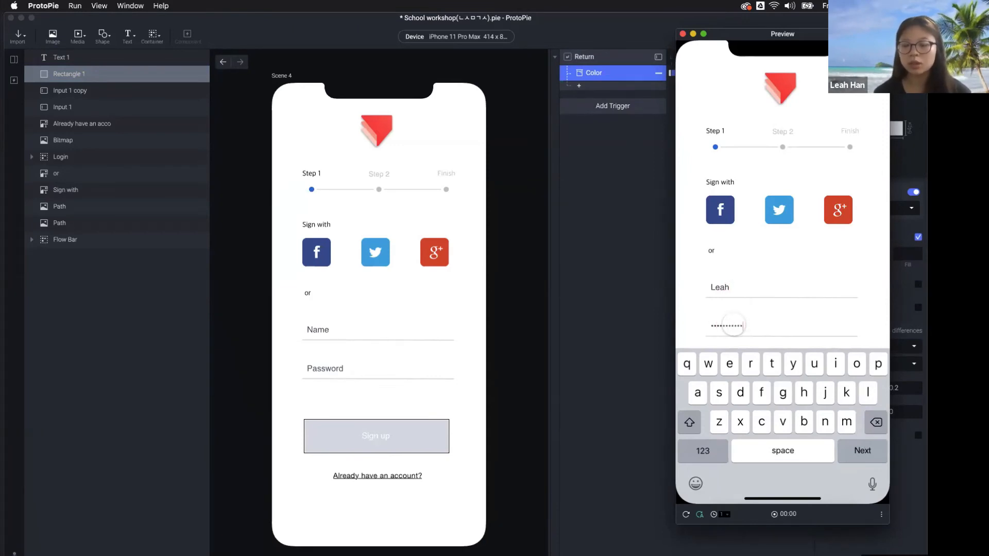
text(•••••)
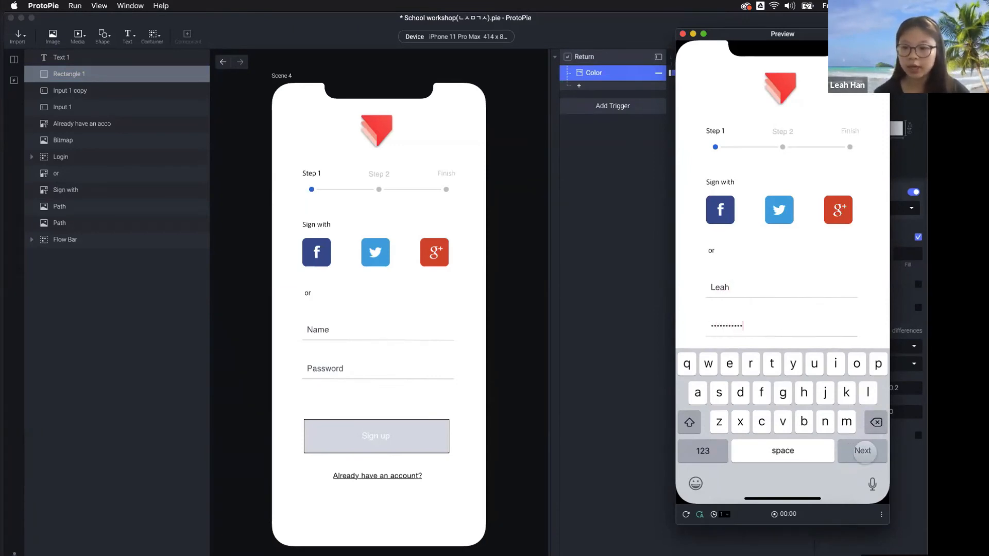
click(860, 451)
click(784, 329)
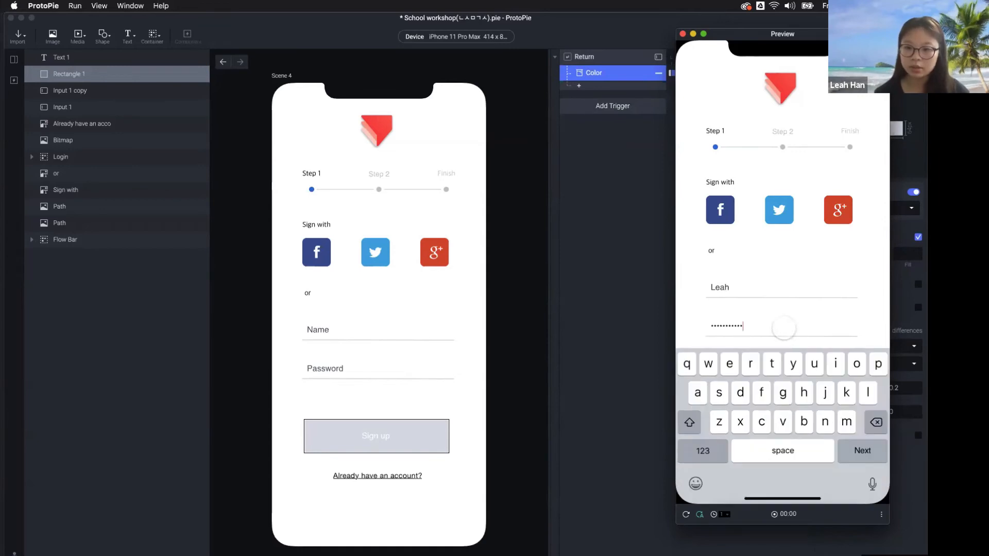
text(•••••)
key(Return)
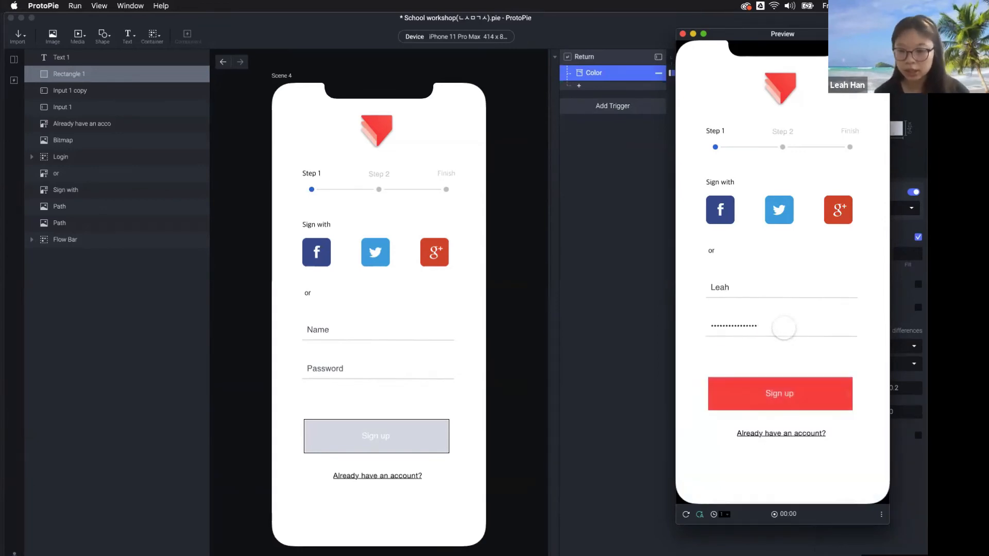
click(783, 328)
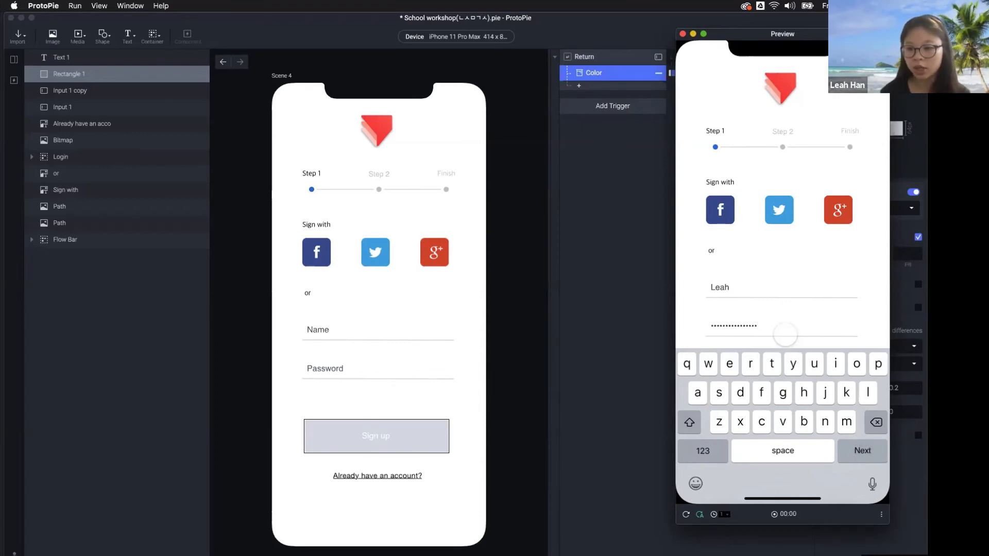
click(785, 335)
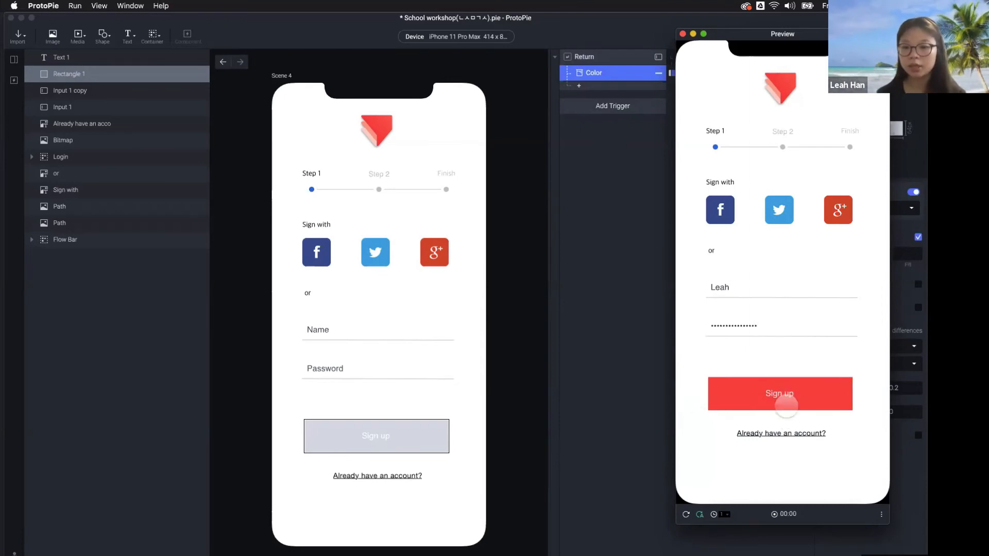
click(633, 61)
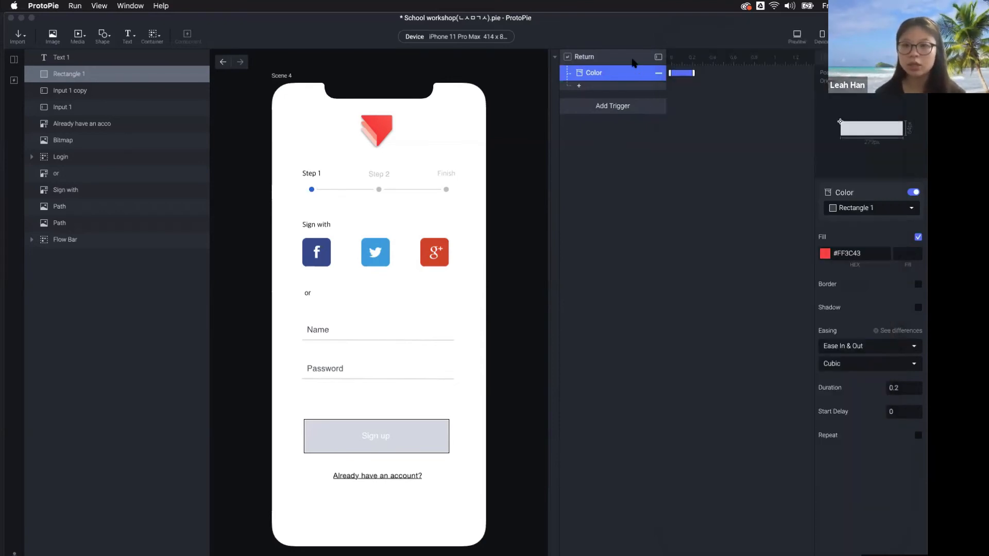
Review the Password field's Return trigger, then select the Name input on the canvas
click(632, 60)
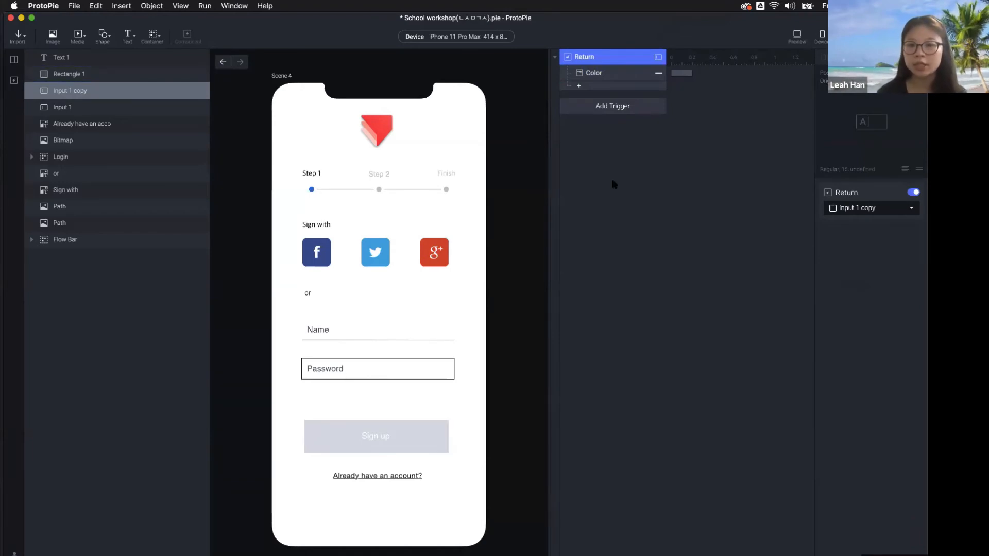
click(624, 108)
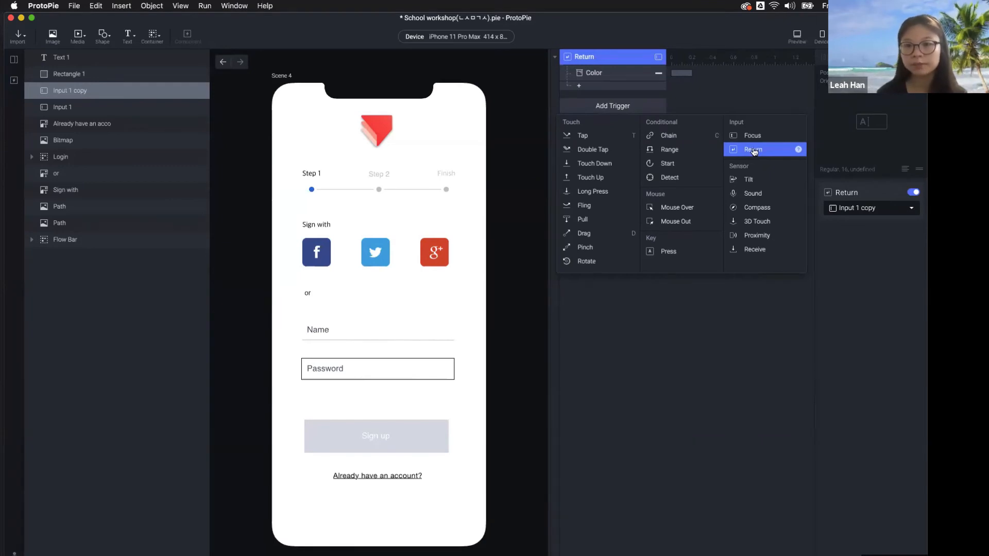
click(729, 100)
click(335, 327)
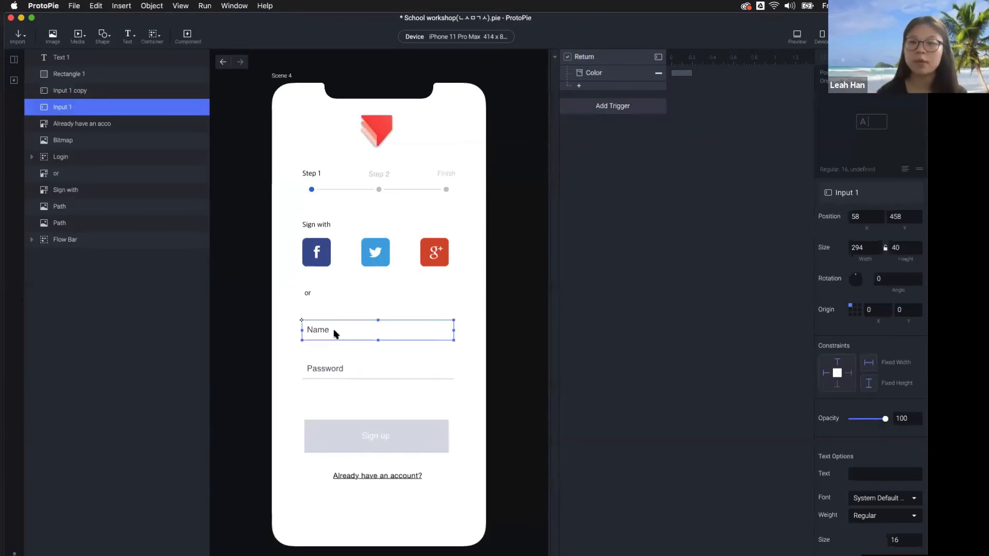
Reset the preview, type a sample name in Name and return, showing nothing happens yet
click(797, 36)
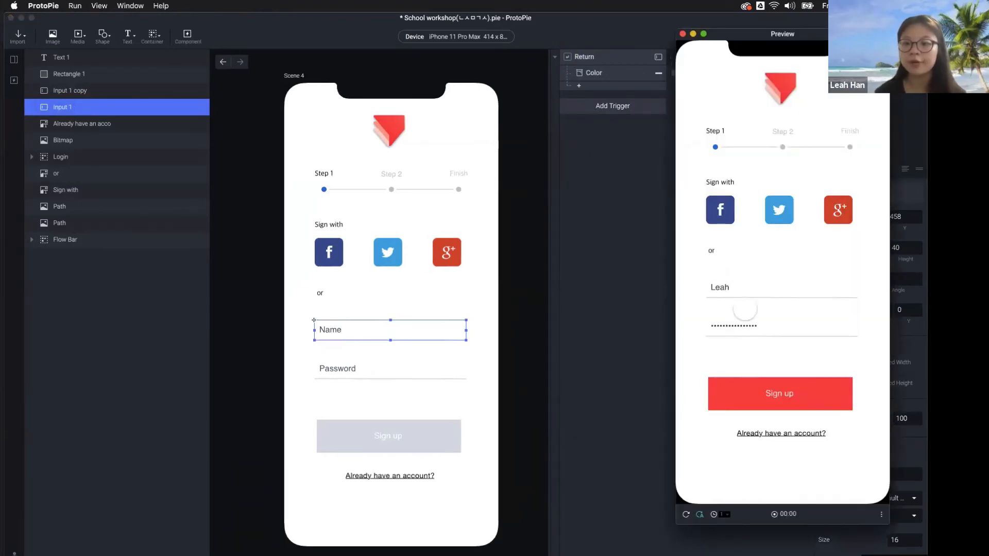
click(741, 288)
click(686, 514)
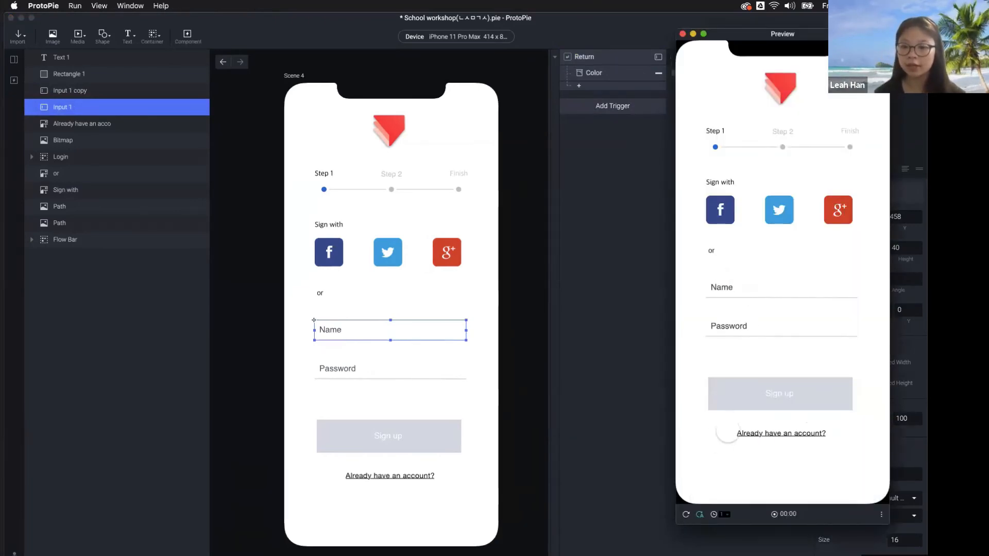
click(750, 291)
text(Leah)
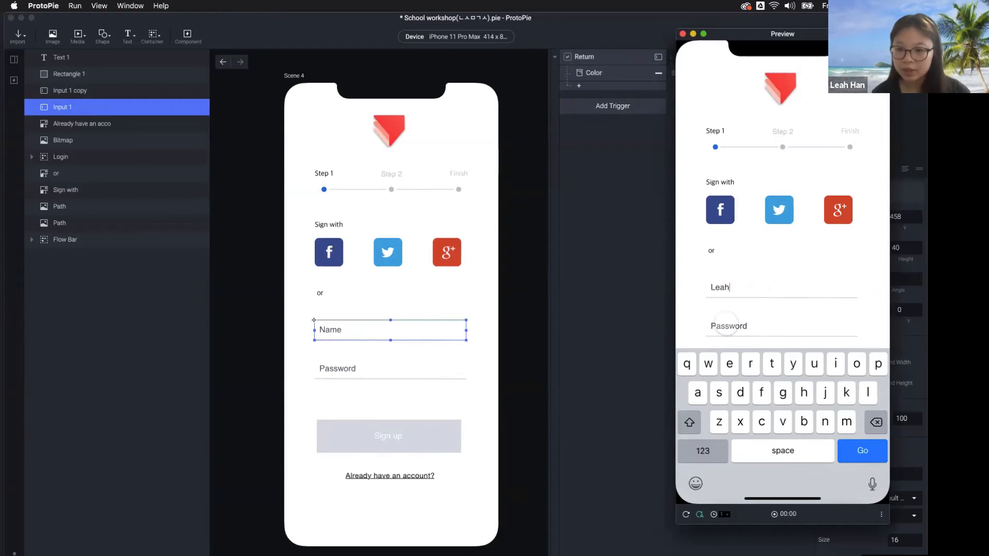
key(Return)
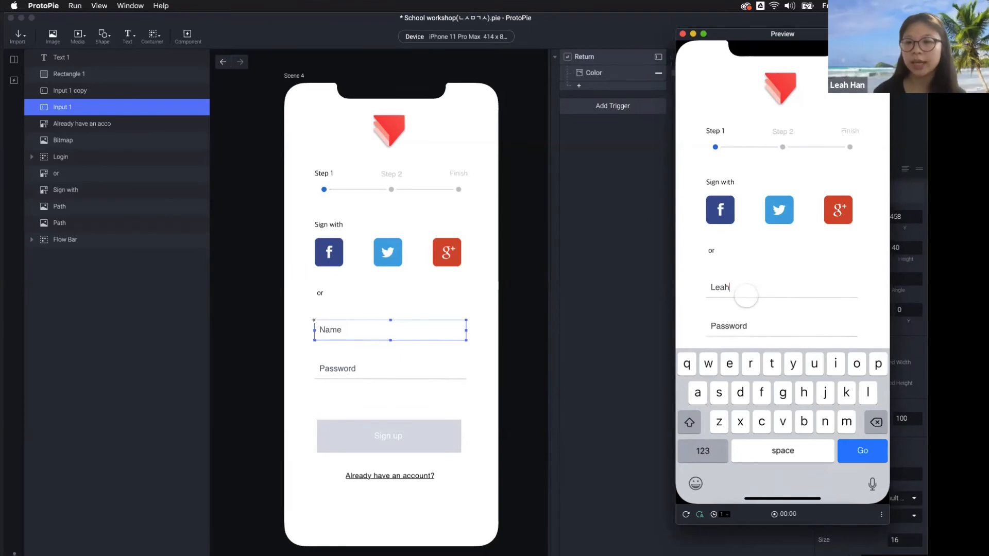
click(630, 267)
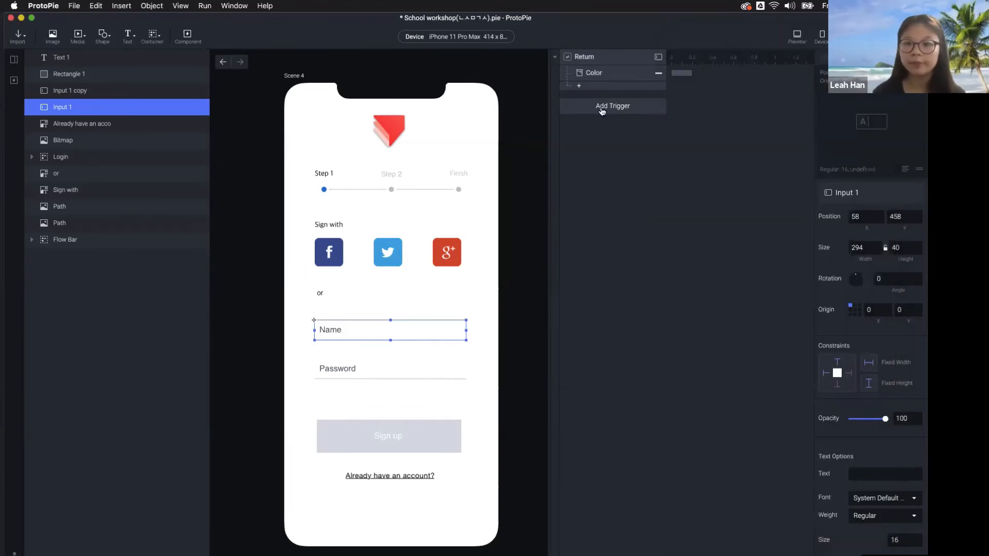
Add a Return trigger on Input 1 with a Focus response putting Input 1 copy into Focus In
click(602, 108)
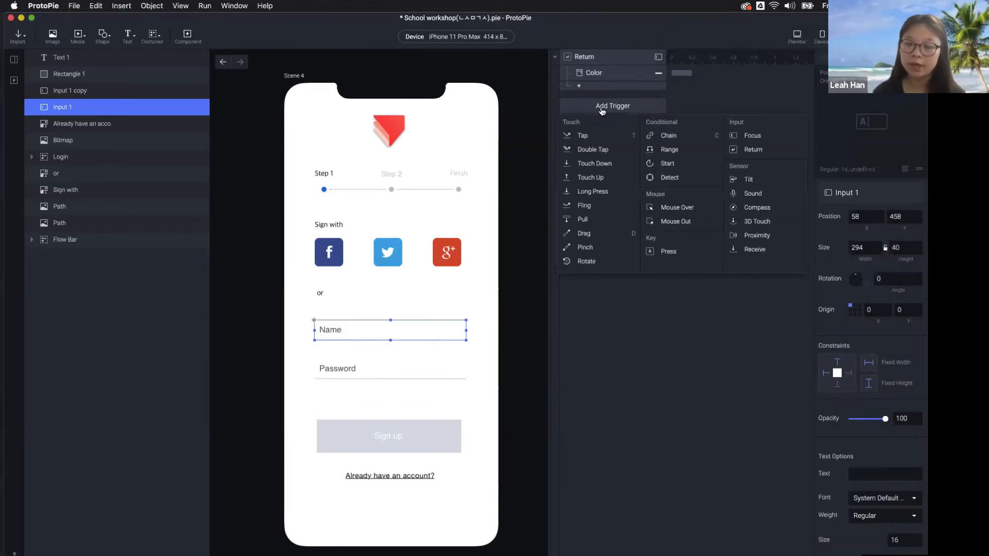
click(757, 155)
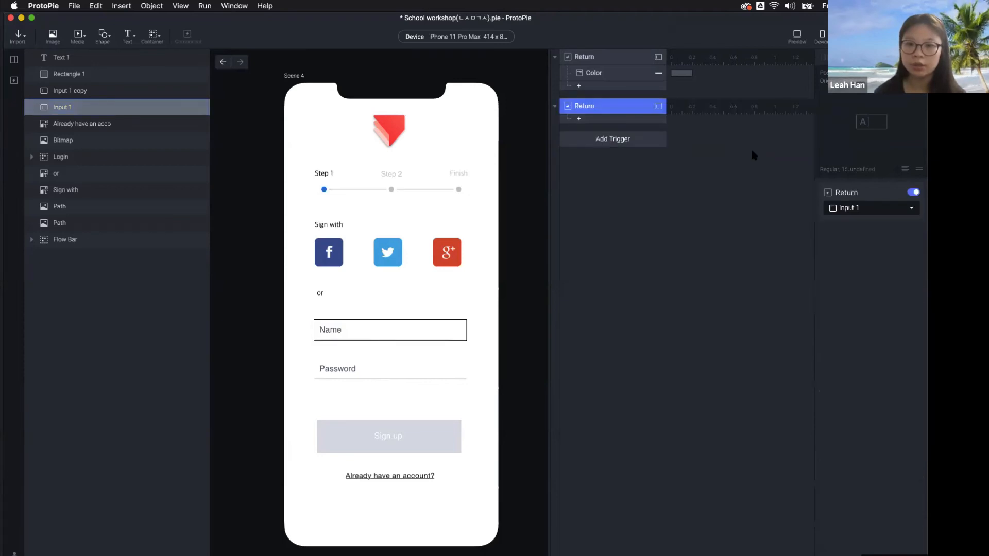
click(854, 211)
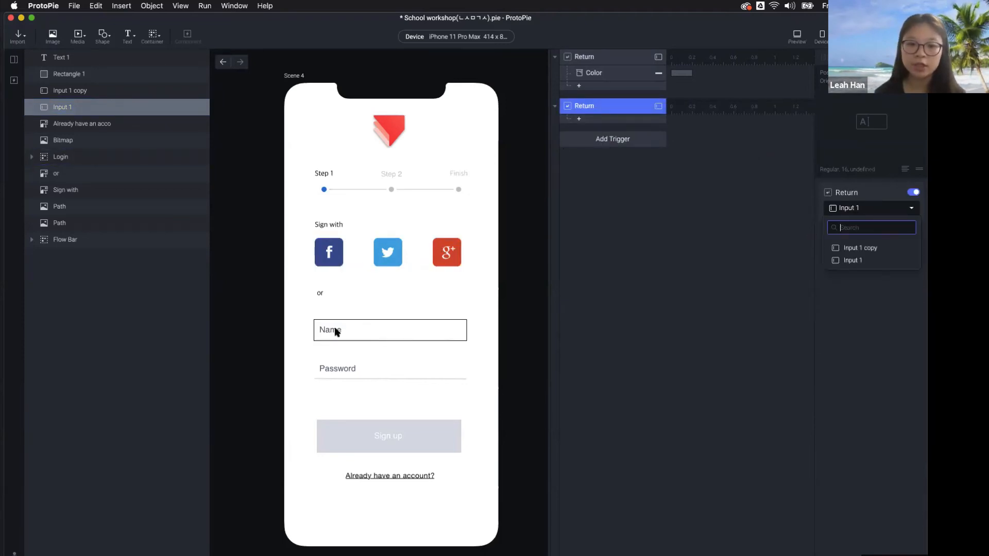
click(624, 114)
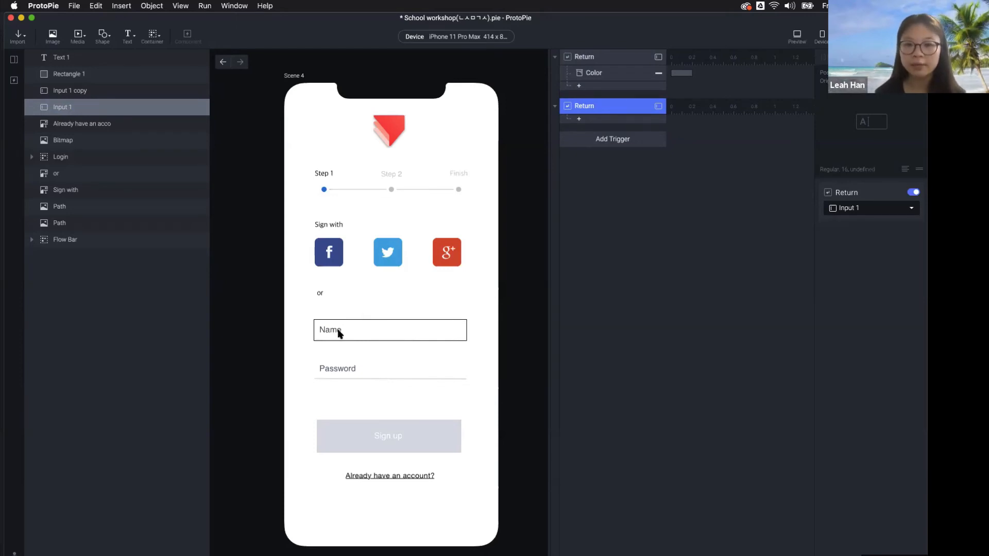
click(340, 367)
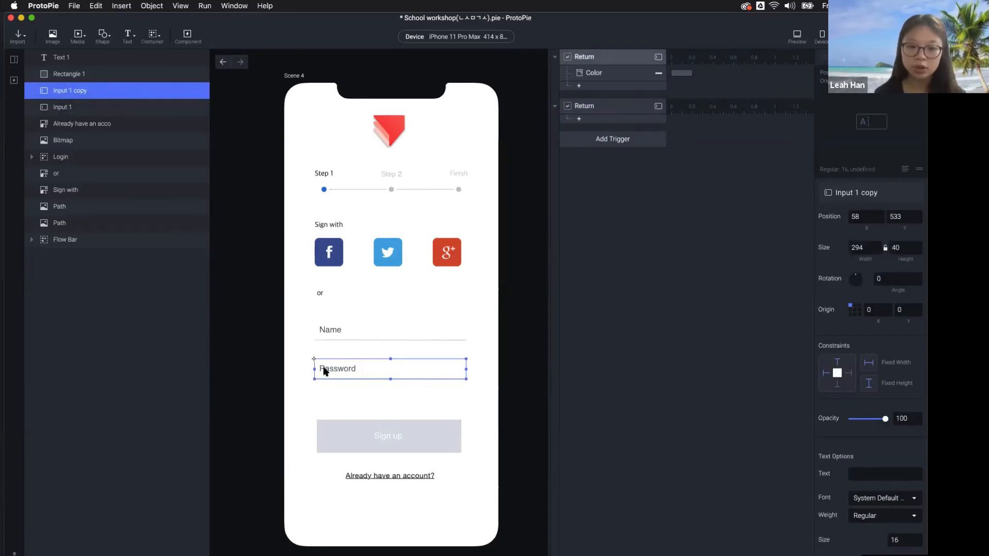
click(573, 119)
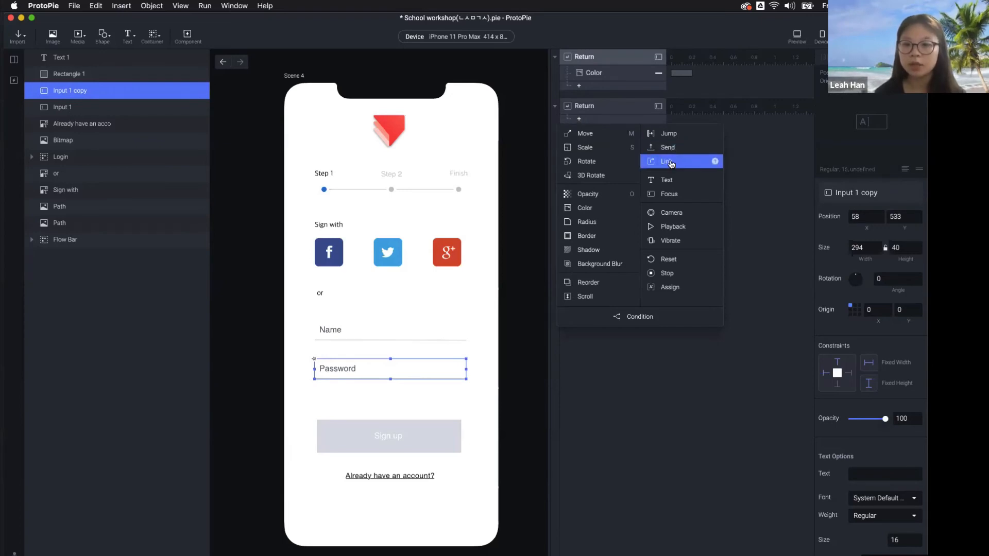
click(680, 199)
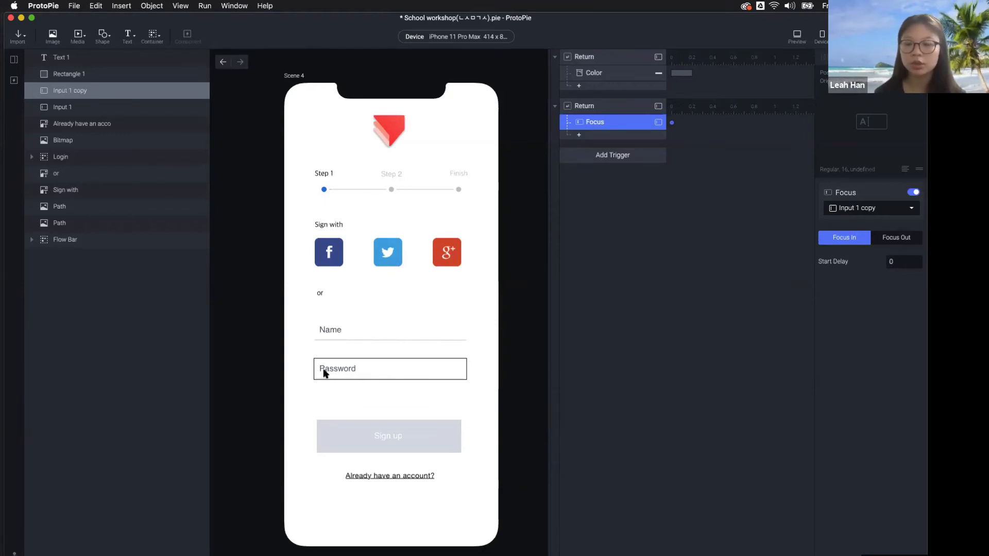
In preview, fill Name and Password with returns, confirming the focus jump and red Sign up, then close
click(797, 36)
click(738, 290)
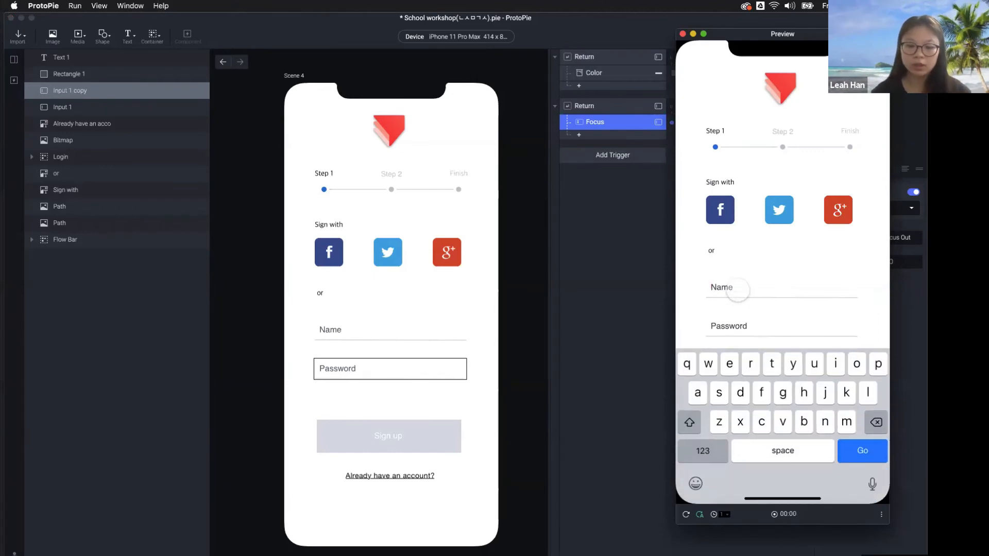
text(Leah)
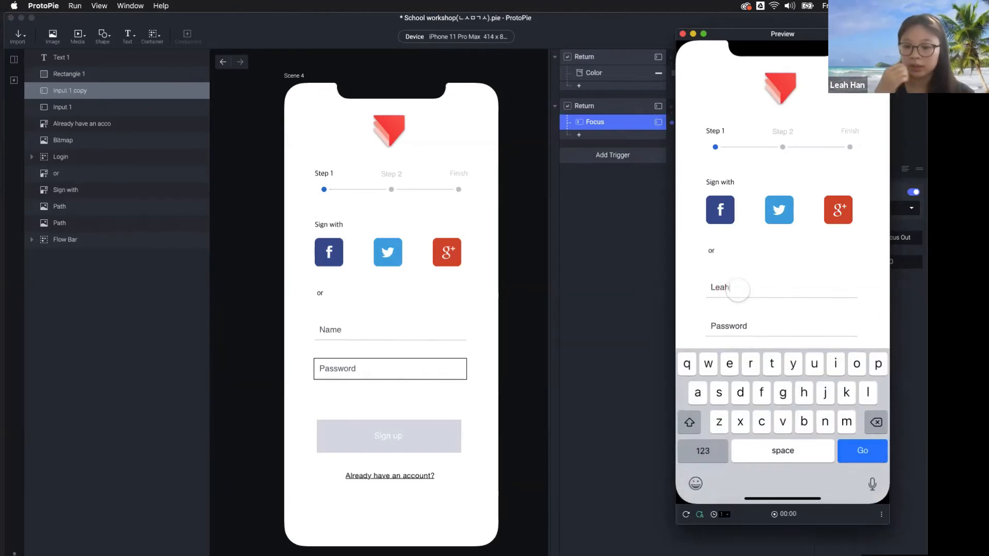
key(Return)
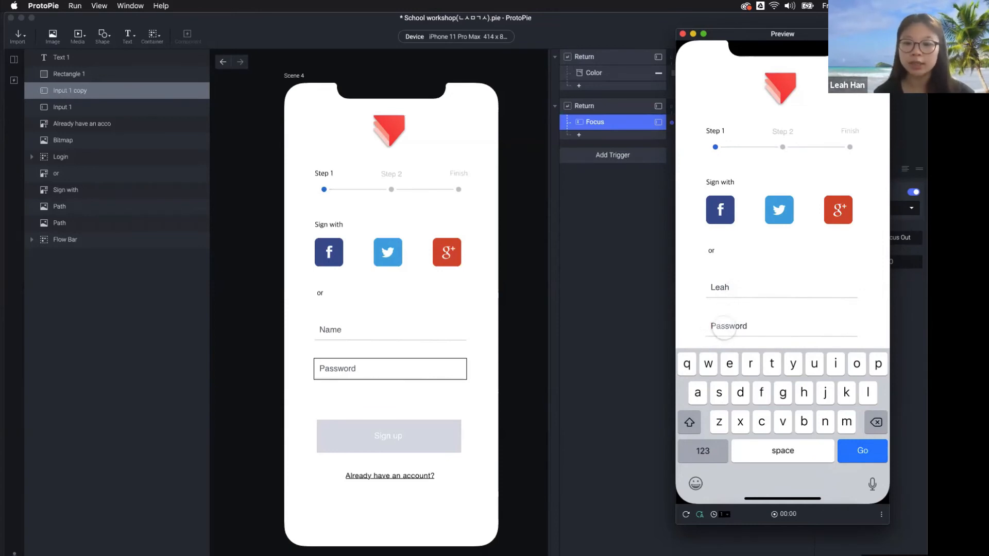
text(•••••••••••)
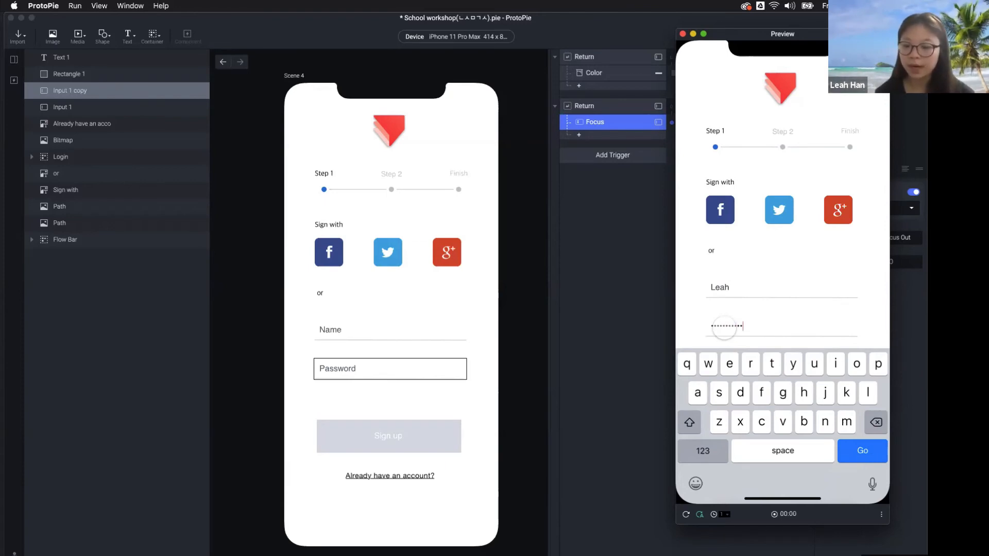
key(Return)
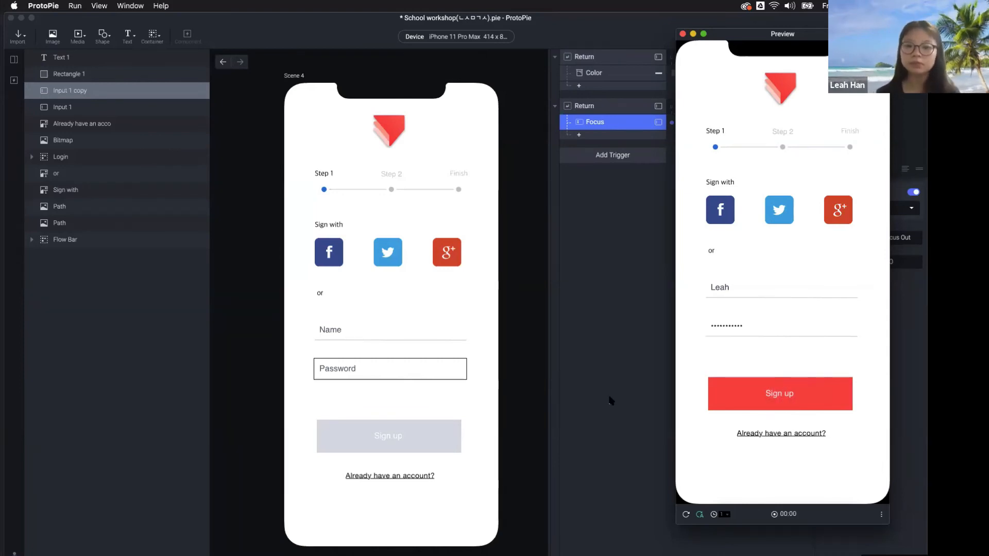
click(573, 397)
click(513, 412)
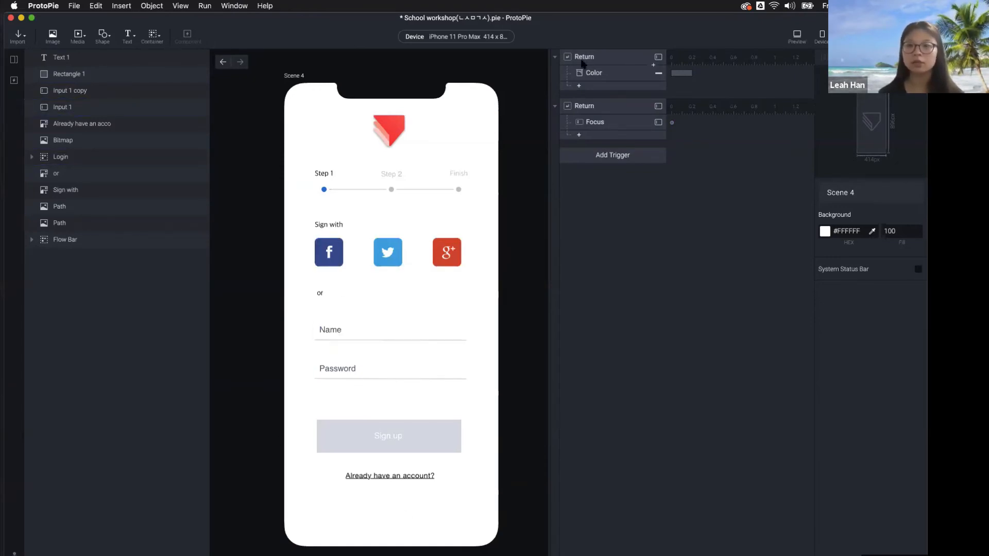
Review the second Return trigger and its Focus response
click(582, 107)
click(590, 121)
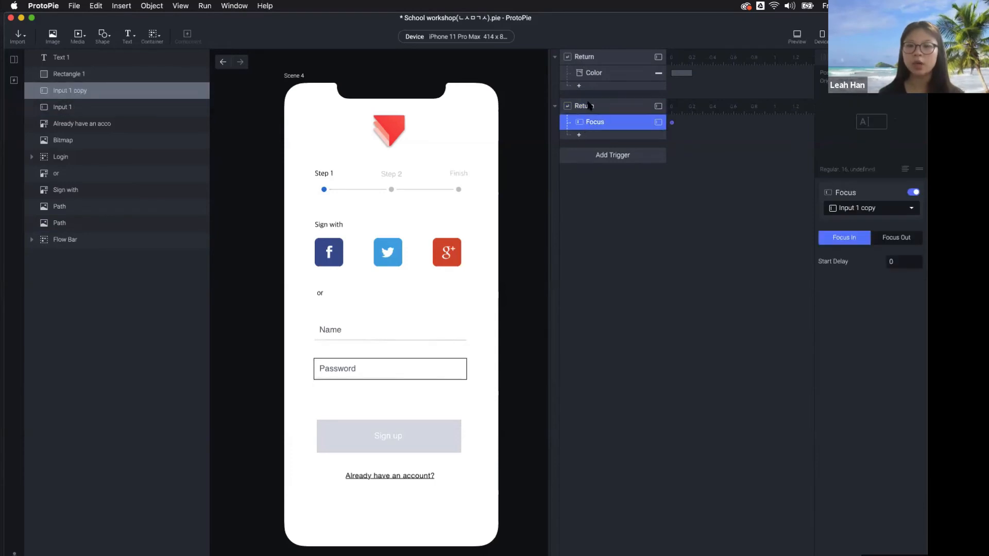
click(588, 105)
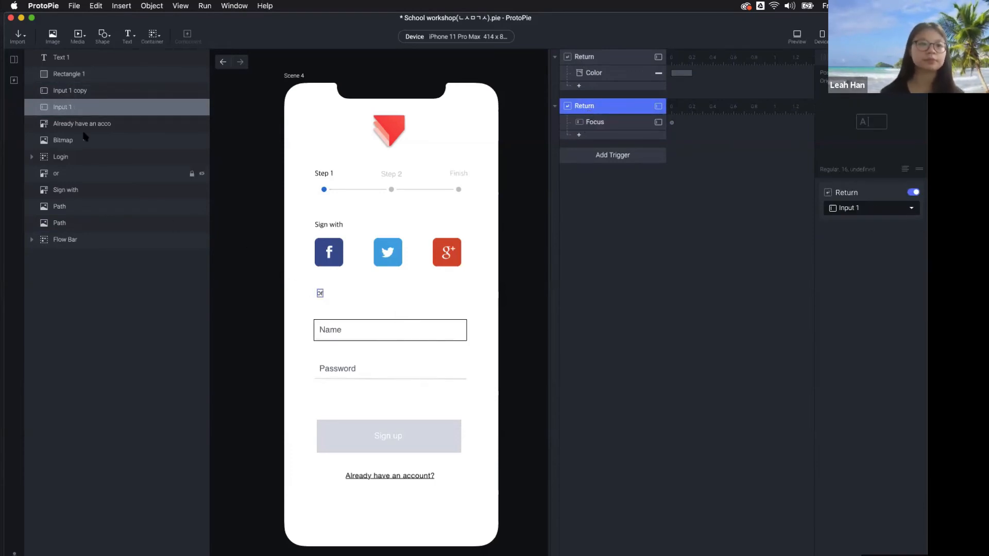
Toggle the Scenes panel to list the Scene 1–4 thumbnails
click(14, 63)
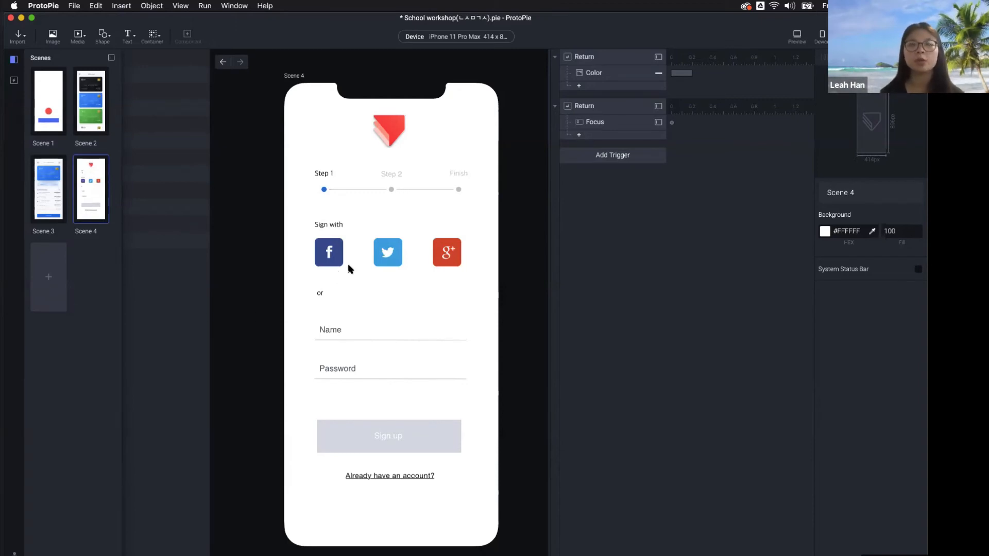
click(557, 263)
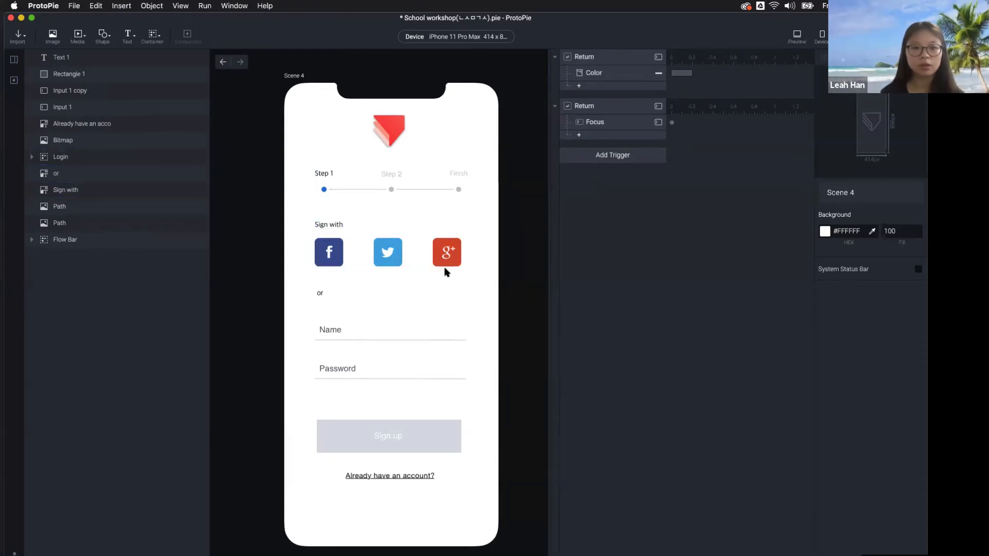
click(14, 60)
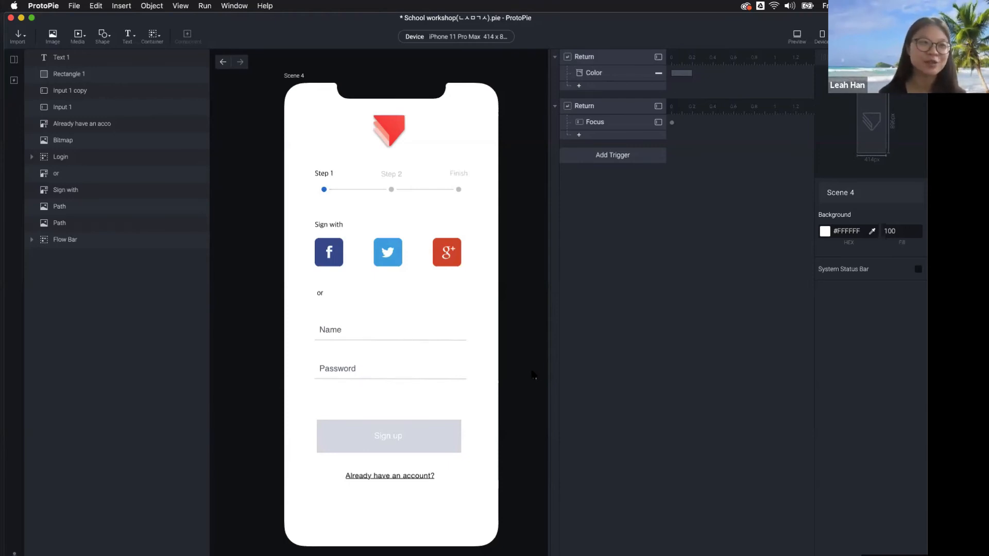
click(14, 59)
Add a blank Scene 5, open it, and look over the Import options
click(50, 285)
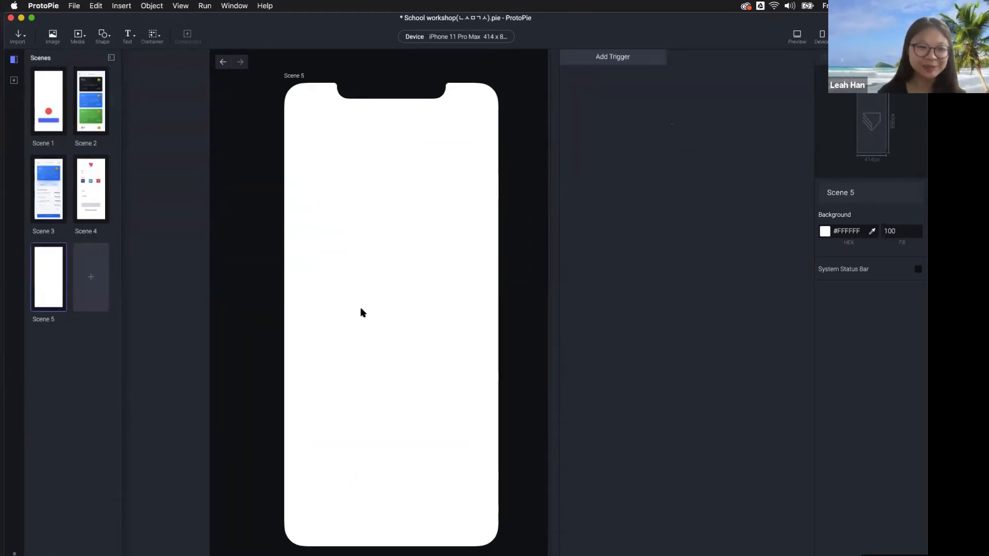
click(284, 301)
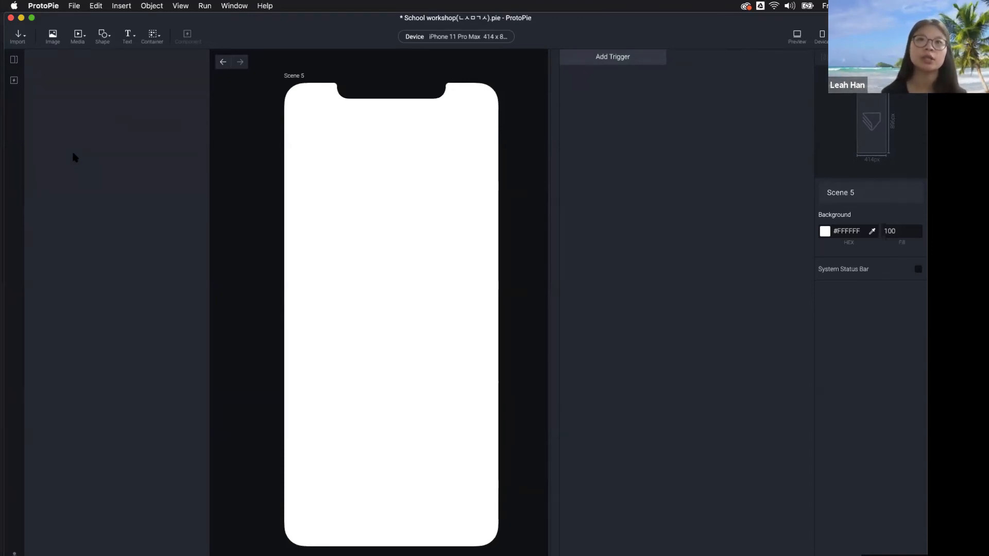
click(19, 37)
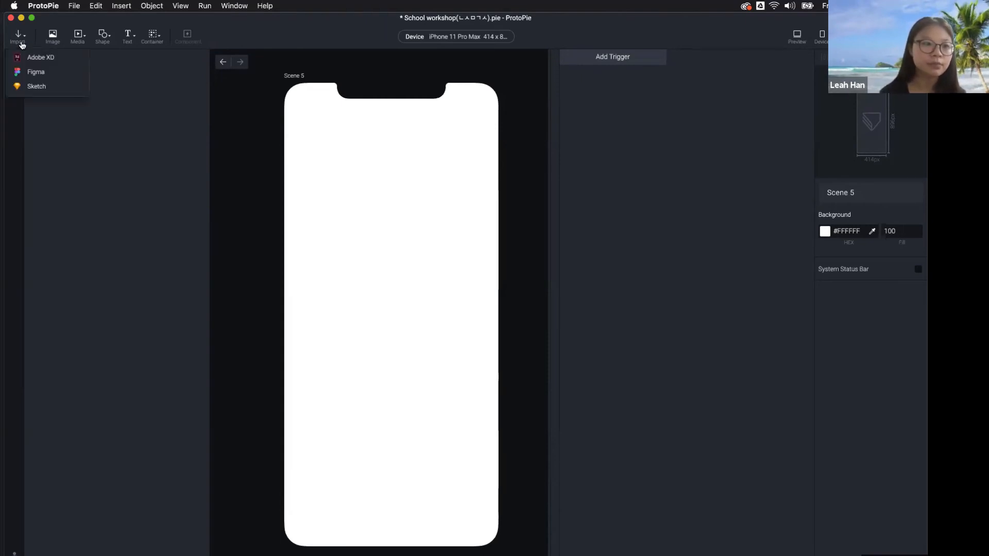
click(114, 182)
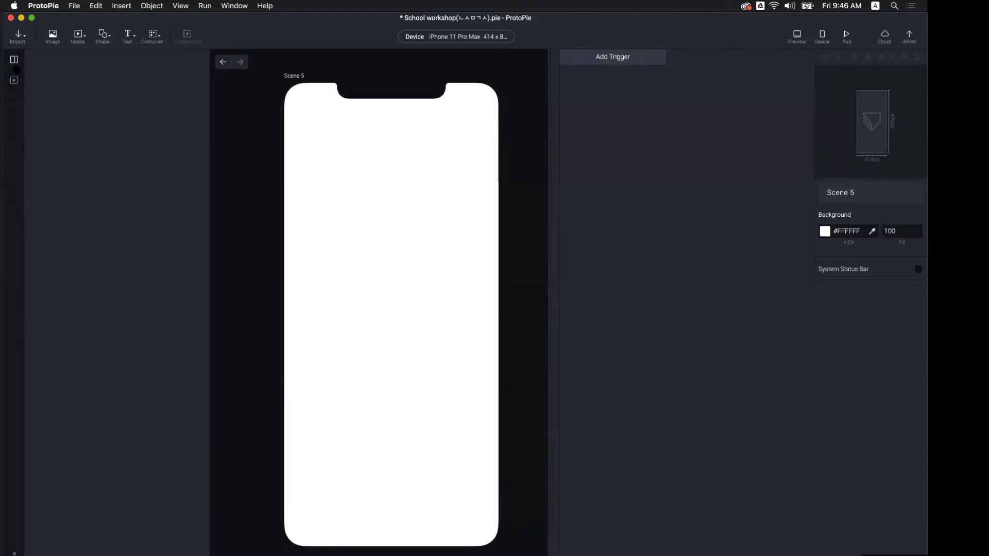
Check Scene 4's layers, return to Scene 5, and bring the Sketch design file into view
click(14, 59)
double_click(85, 211)
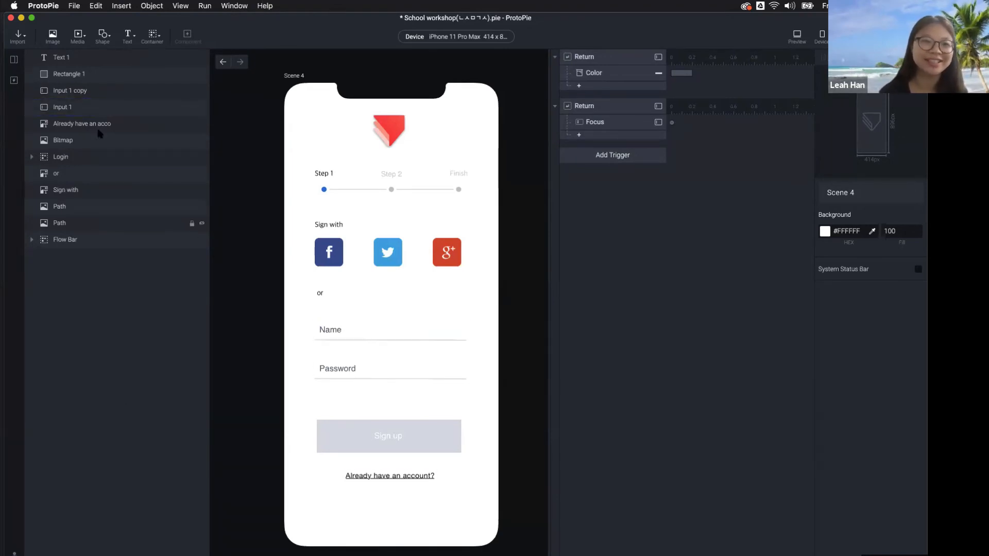
click(14, 59)
click(48, 278)
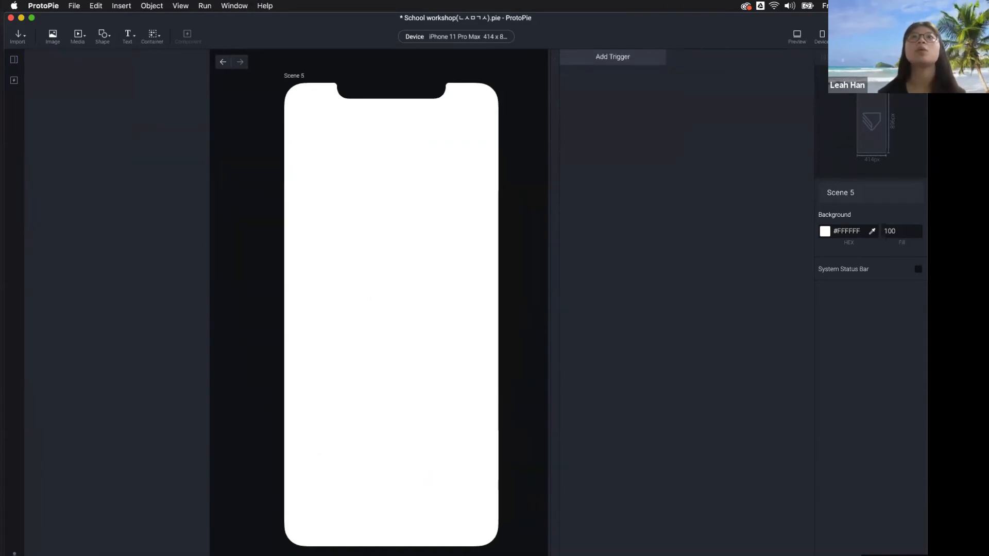
mouse_move(515, 1)
mouse_down()
mouse_move(598, 243)
mouse_move(592, 86)
mouse_move(595, 61)
mouse_move(609, 64)
mouse_move(598, 1)
mouse_up()
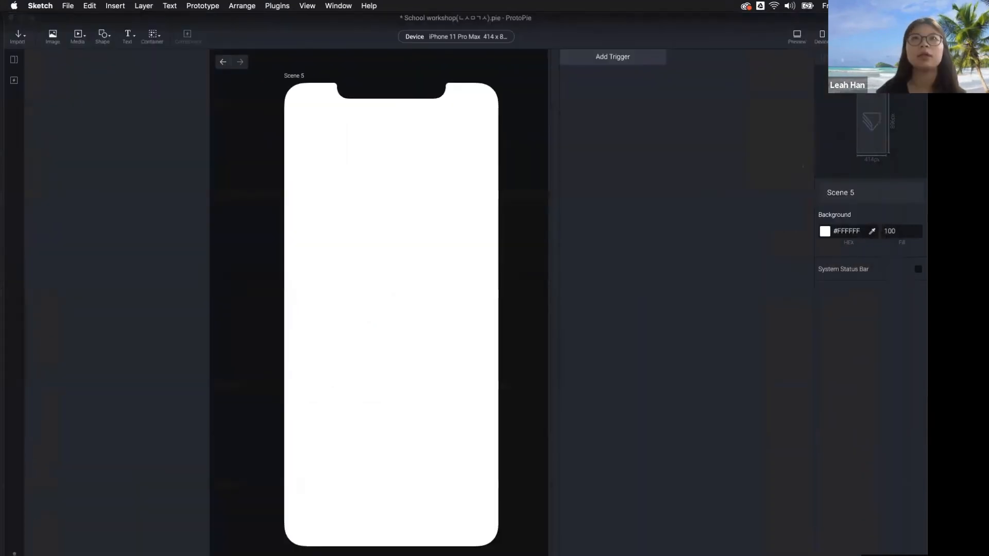
Preview the empty Scene 5, then close the preview window
click(163, 308)
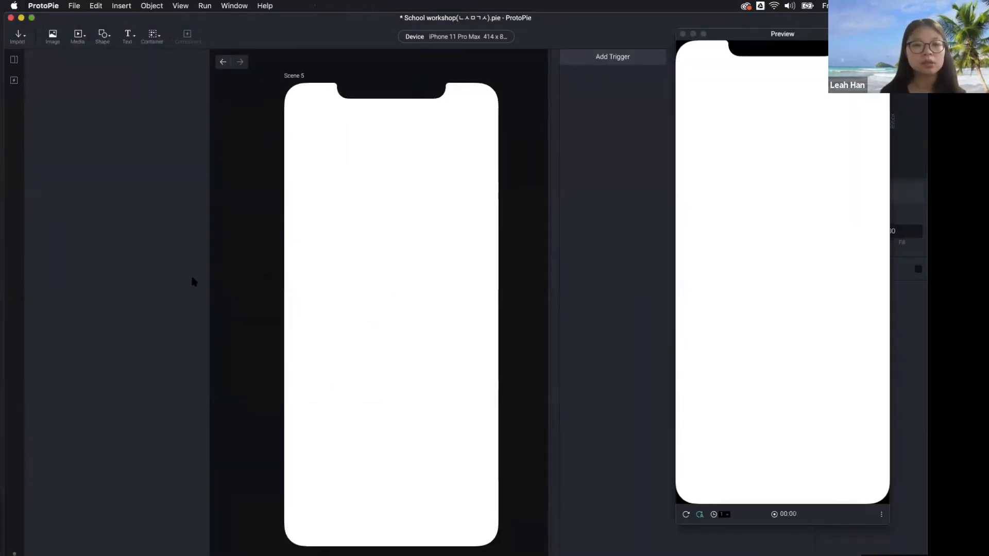
click(232, 241)
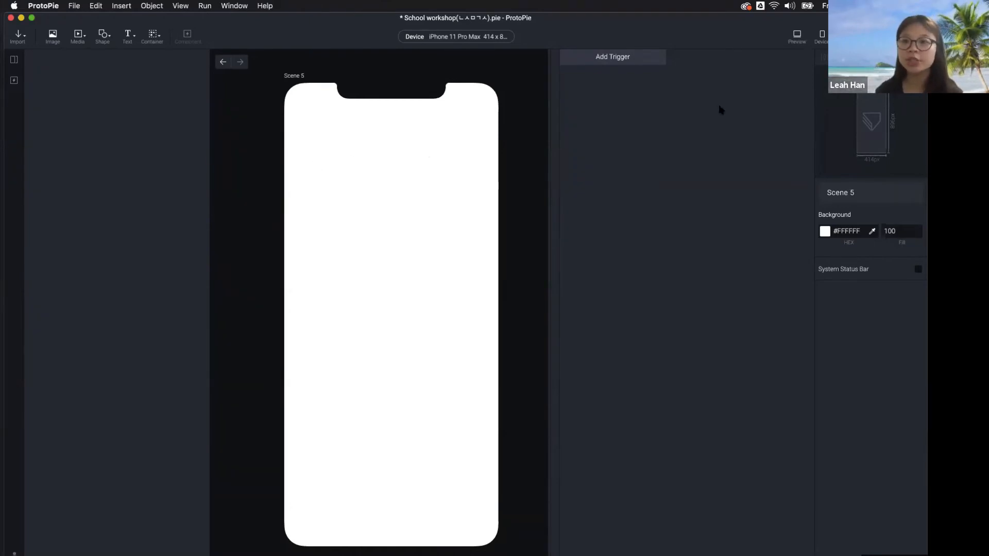
click(797, 34)
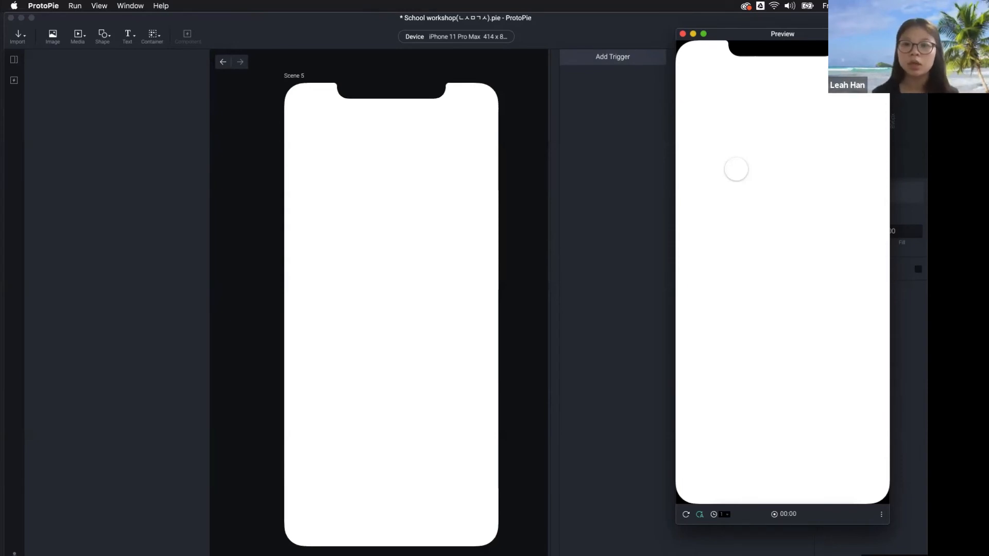
click(628, 184)
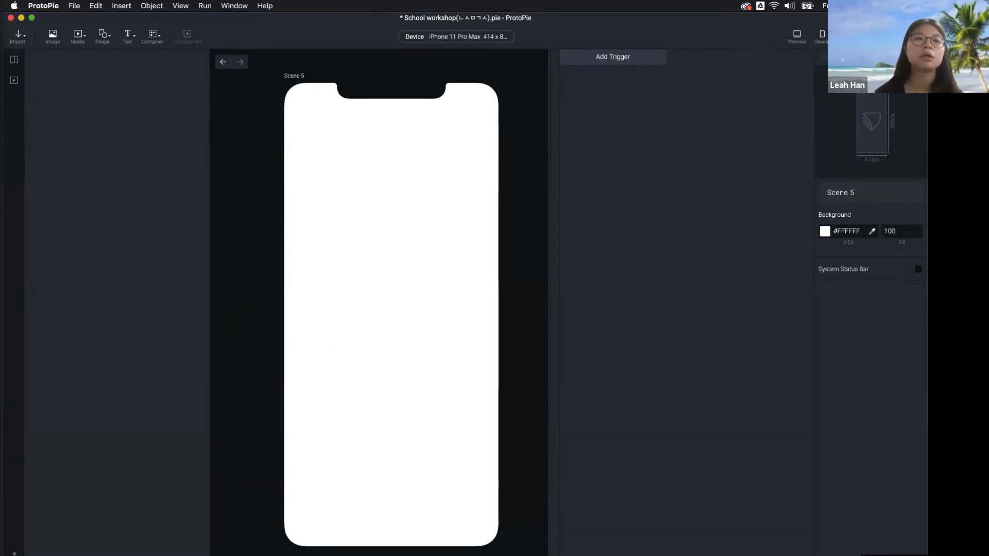
mouse_move(567, 2)
mouse_down()
mouse_move(663, 209)
mouse_move(673, 76)
mouse_up()
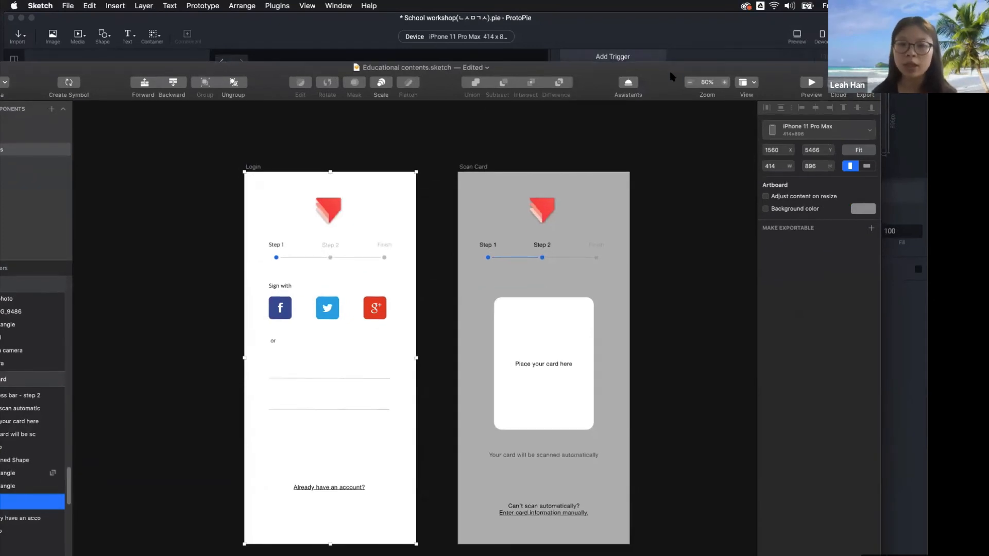
drag(672, 76, 673, 48)
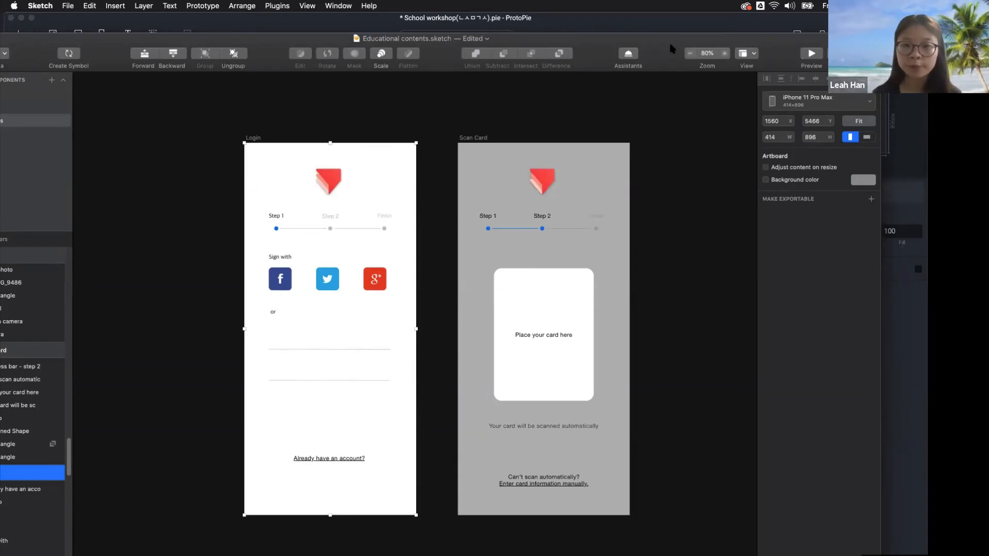
click(676, 184)
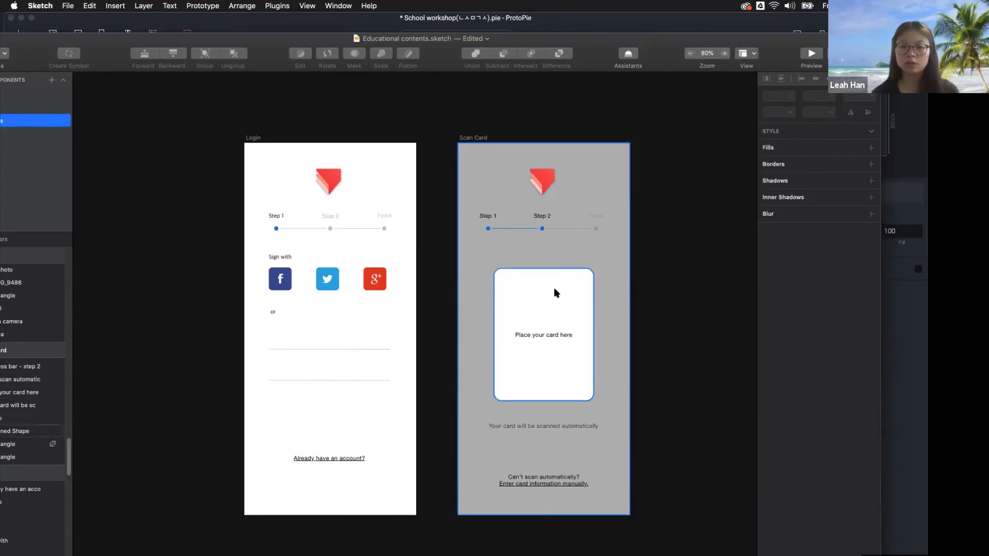
drag(605, 50, 618, 0)
Import the Scan Card artboard from the Educational contents Sketch file into Scene 5
click(152, 219)
click(18, 35)
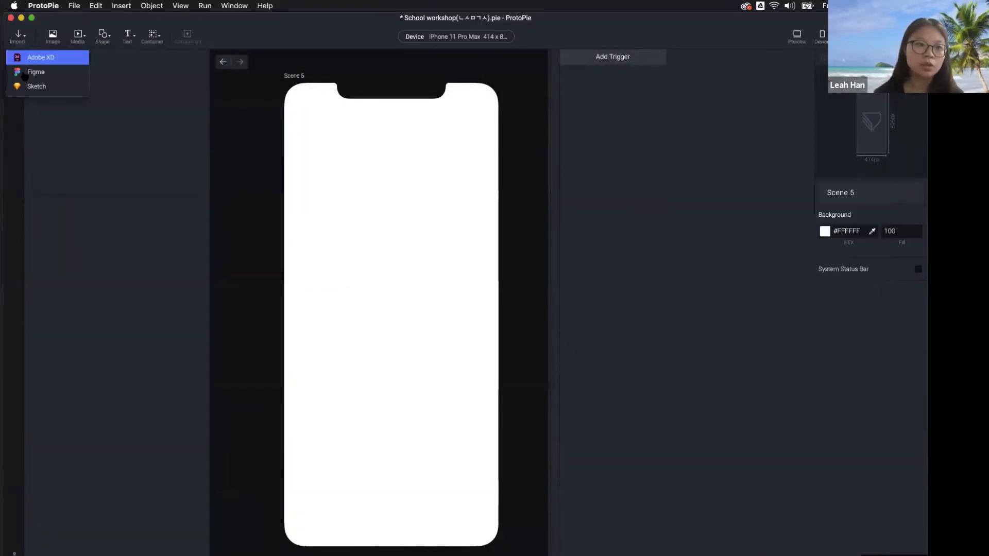
click(23, 56)
click(442, 254)
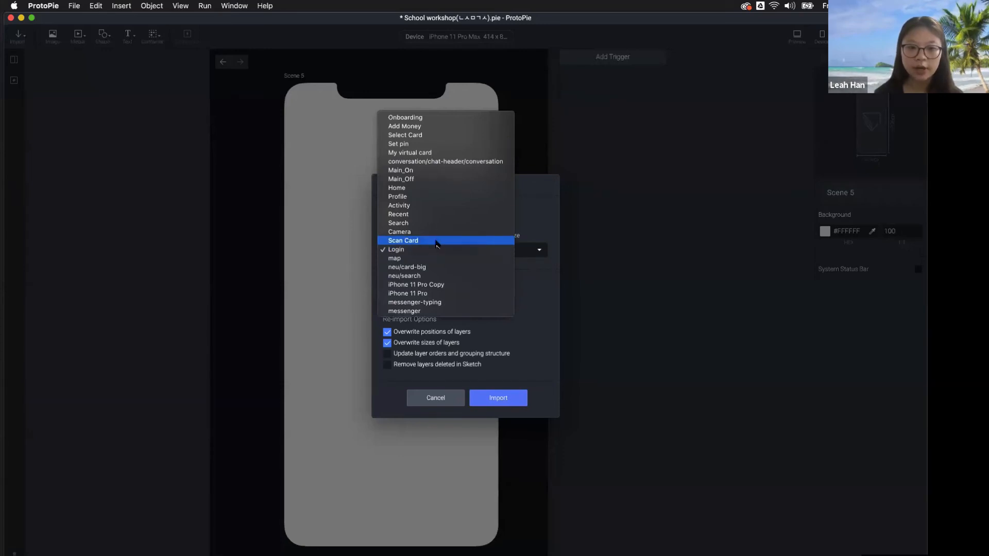
click(437, 241)
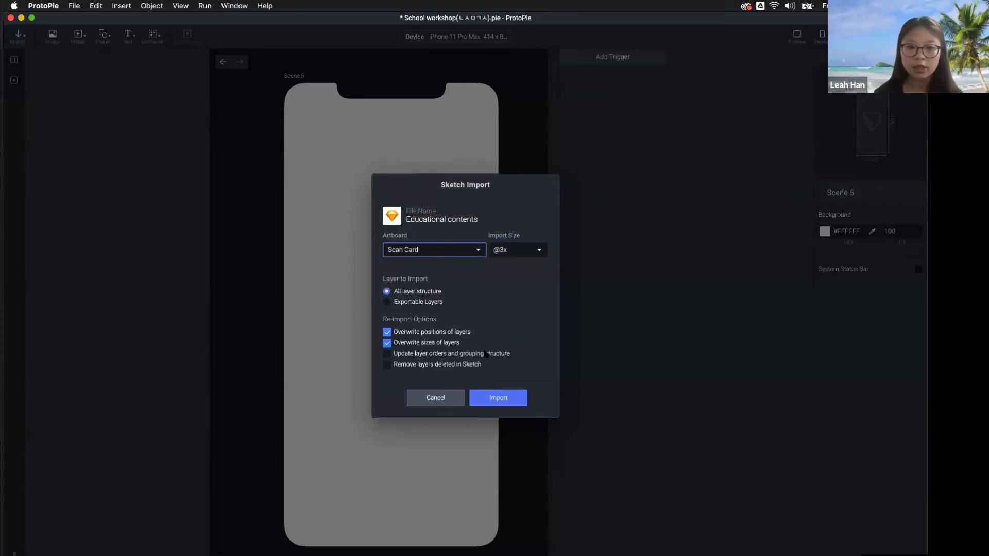
click(497, 398)
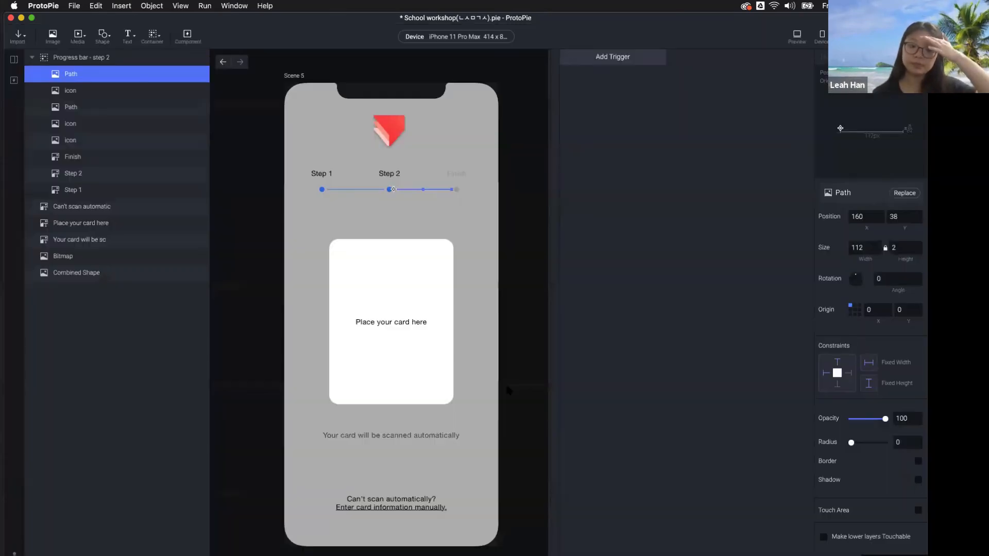
click(525, 368)
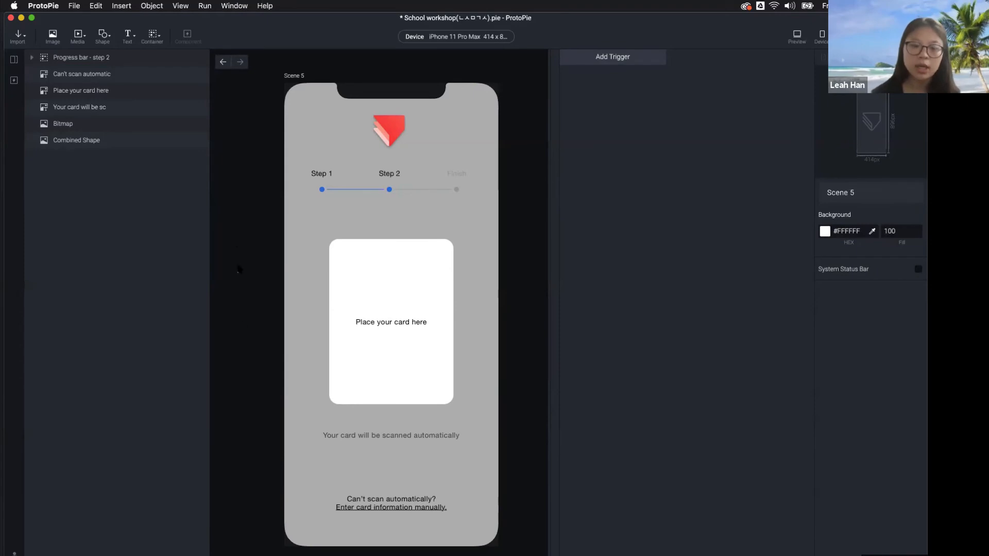
Add a Camera layer filling Scene 5, move it to the bottom of the layers, and preview the scene
click(101, 41)
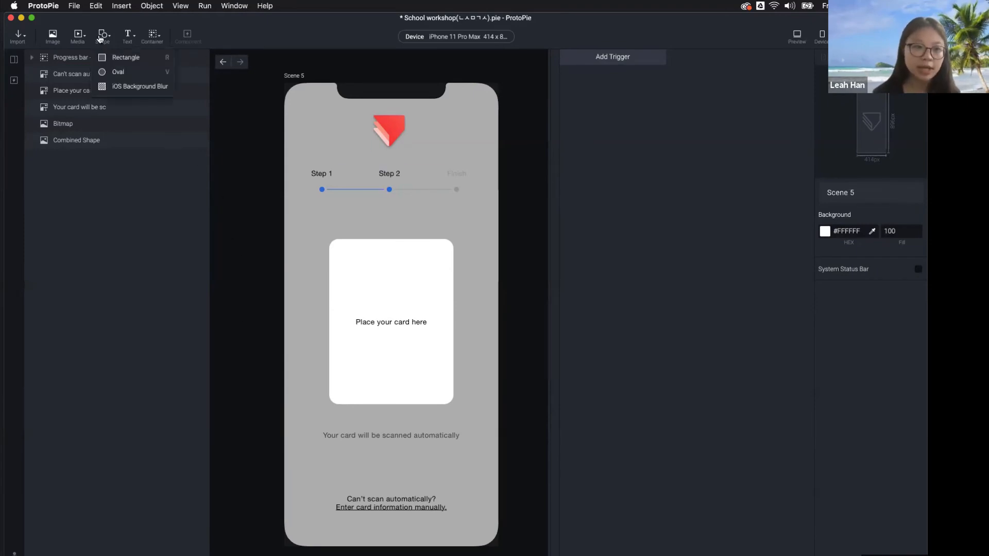
click(81, 41)
click(81, 41)
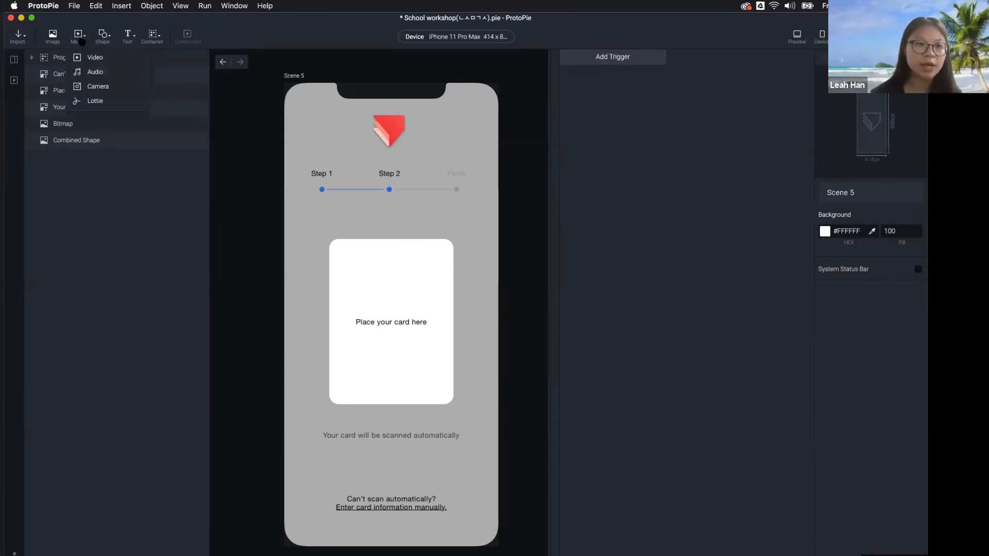
click(106, 87)
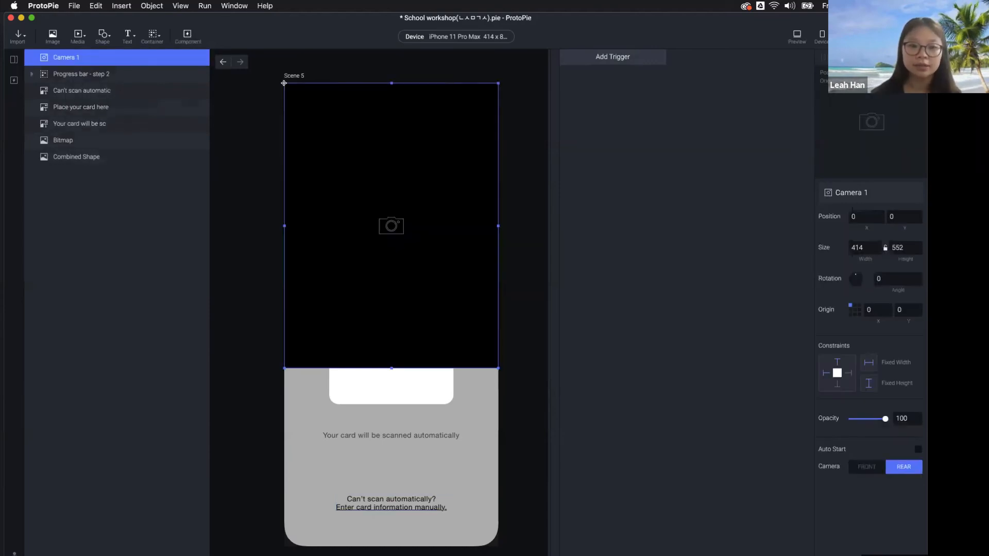
drag(390, 366, 390, 546)
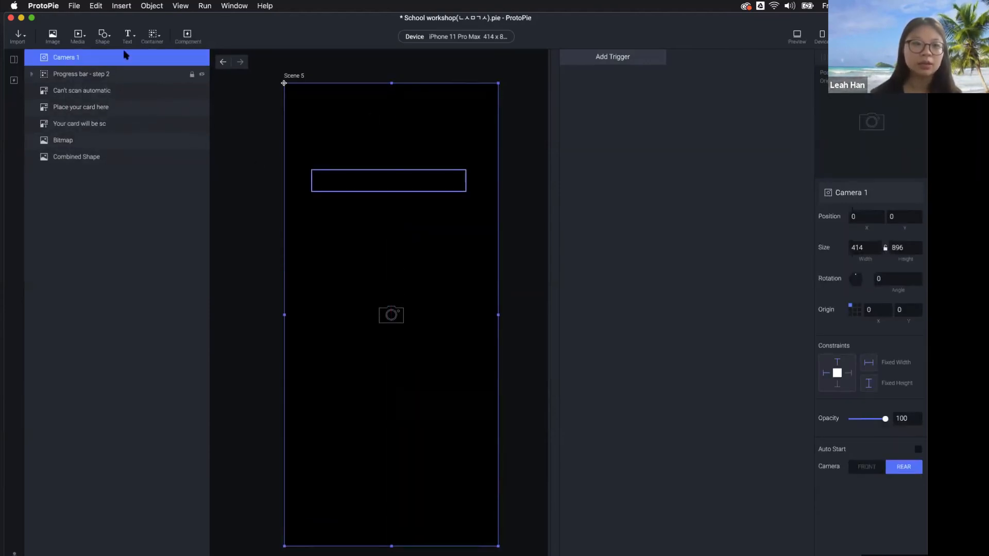
drag(126, 57, 123, 166)
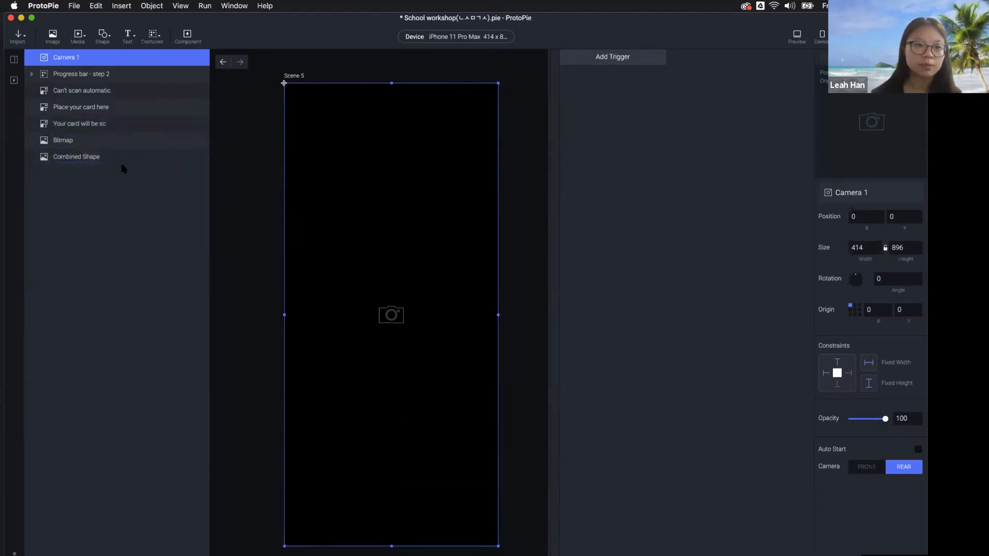
click(535, 292)
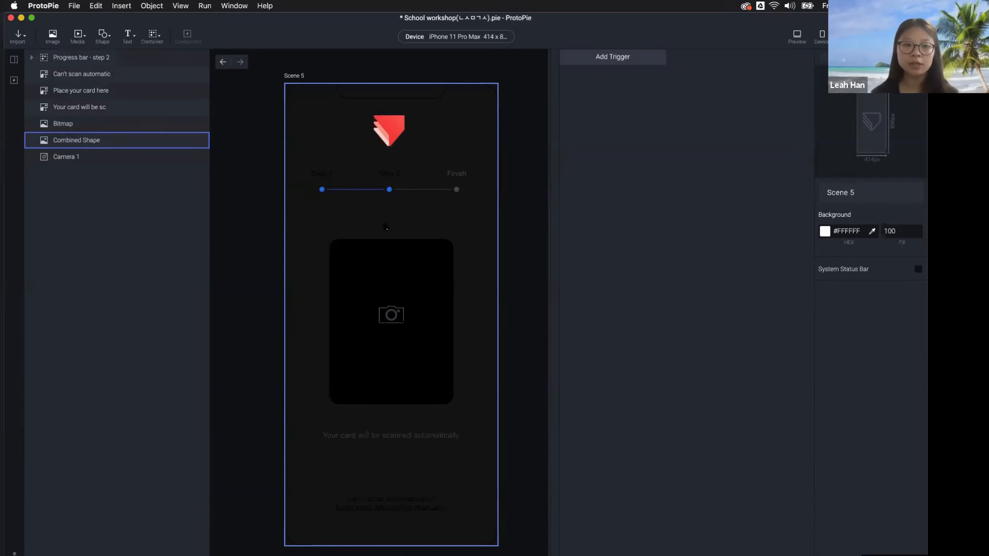
click(797, 35)
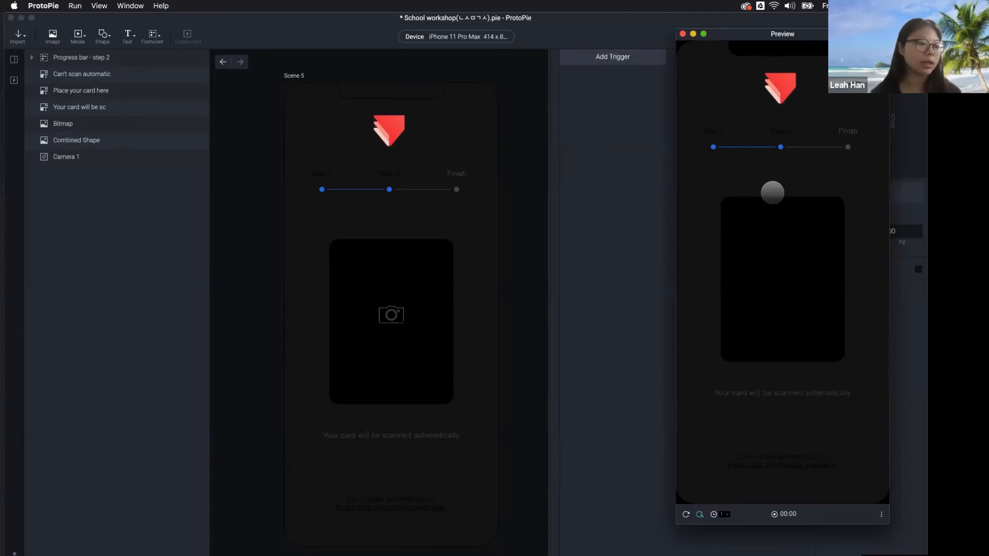
Check Camera 1's Auto Start and rear-camera settings, then preview the scene and close it
click(619, 199)
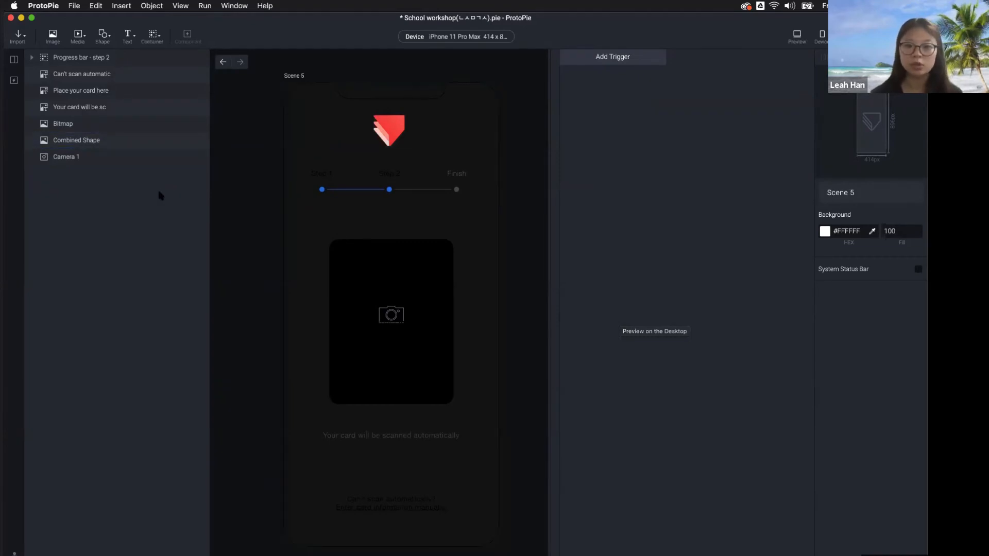
click(116, 160)
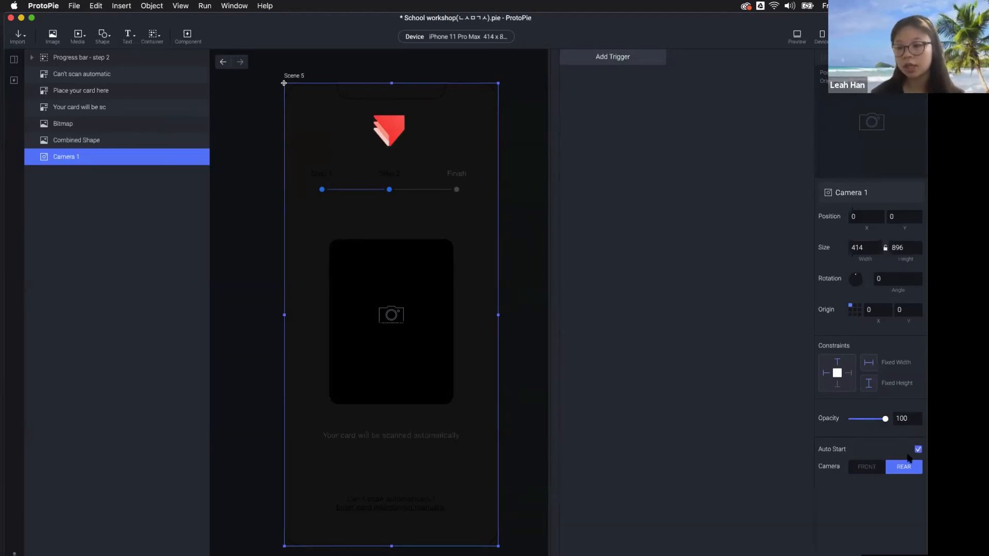
click(799, 46)
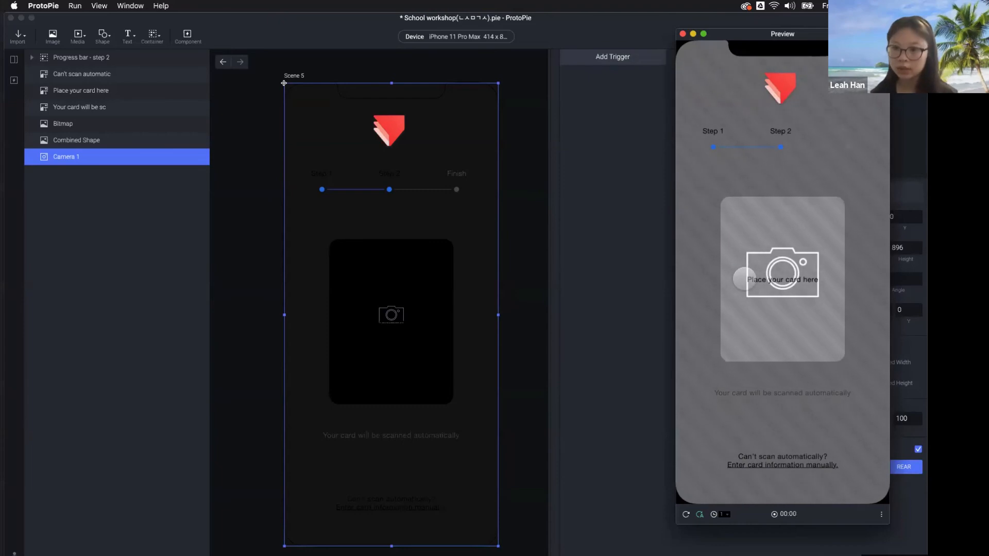
click(545, 371)
Bring up Keynote's slide 28 with the phone demo and enlarge the window
mouse_move(324, 553)
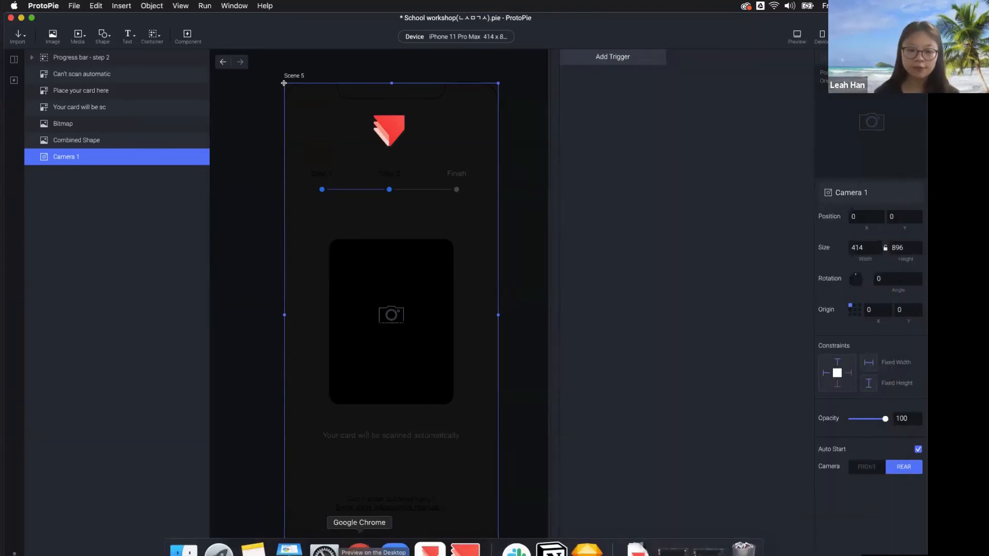
click(289, 550)
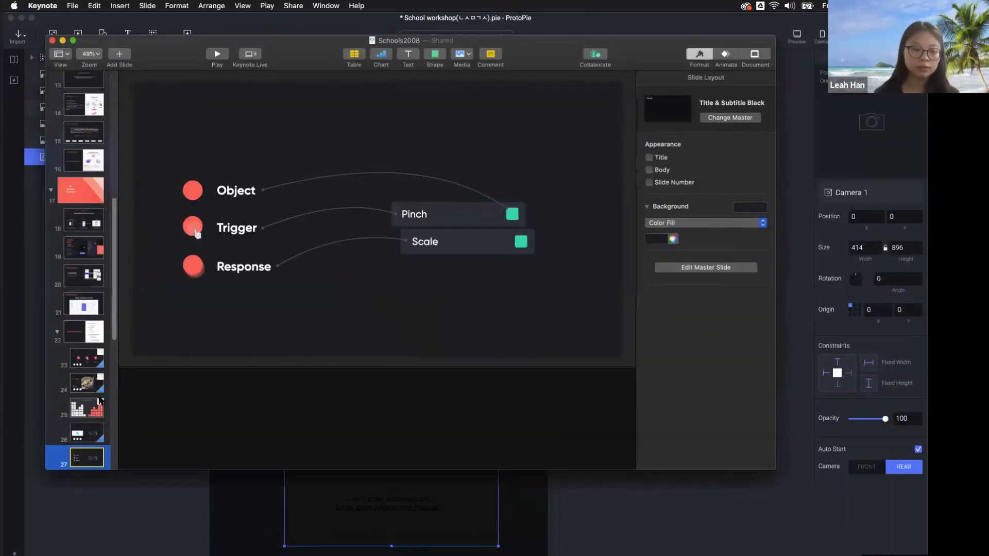
scroll(85, 309, up, 5)
click(84, 249)
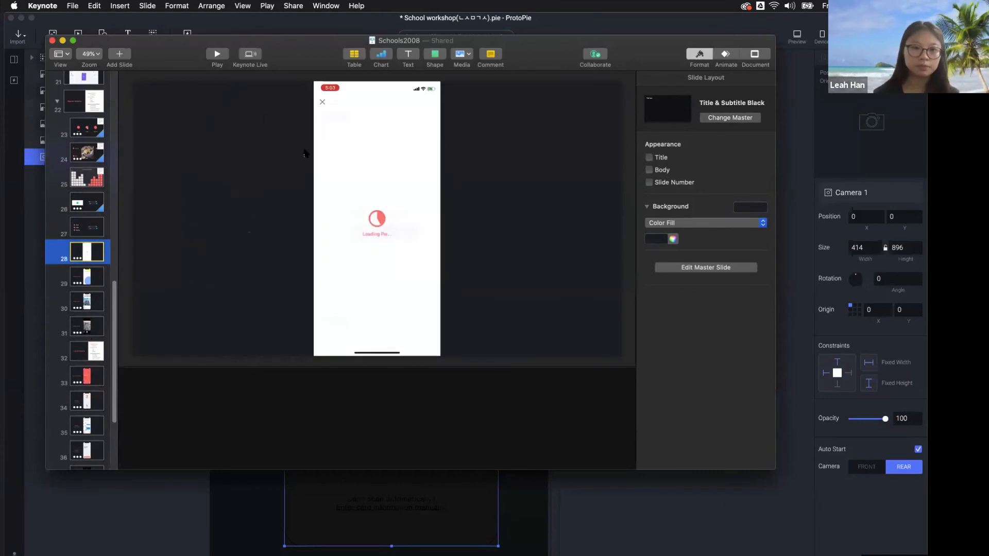
click(72, 40)
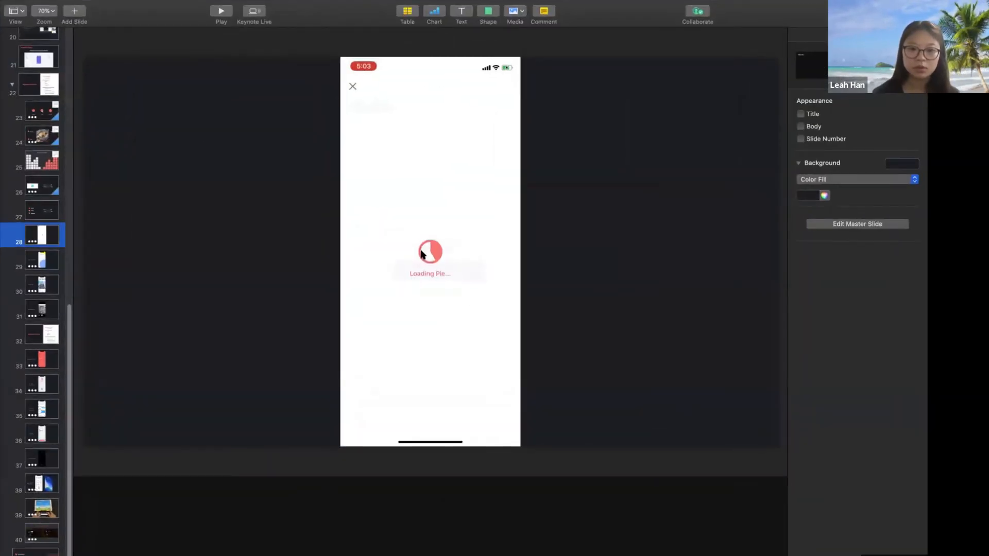
Play and replay the snack-bar scanning movie, then return to ProtoPie's Scene 5
click(426, 254)
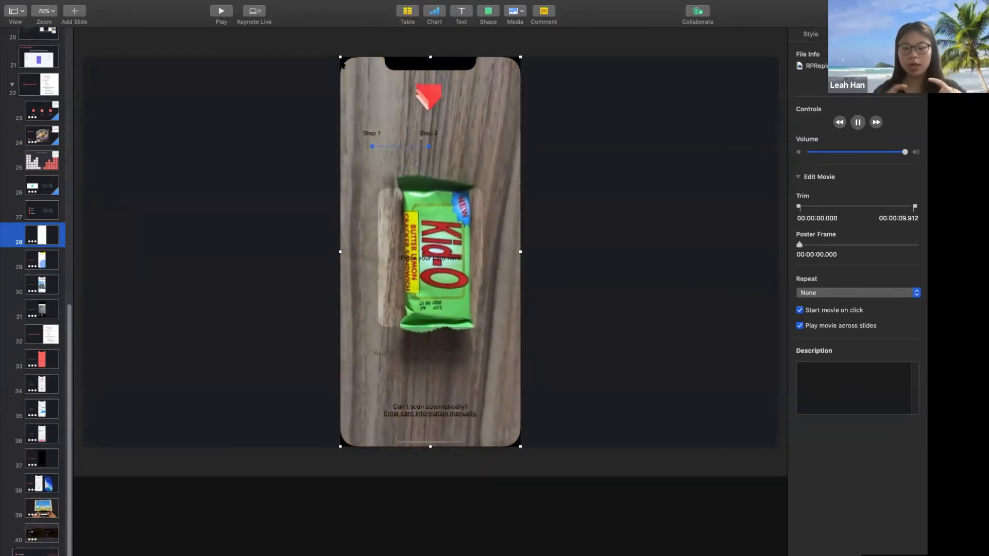
click(436, 246)
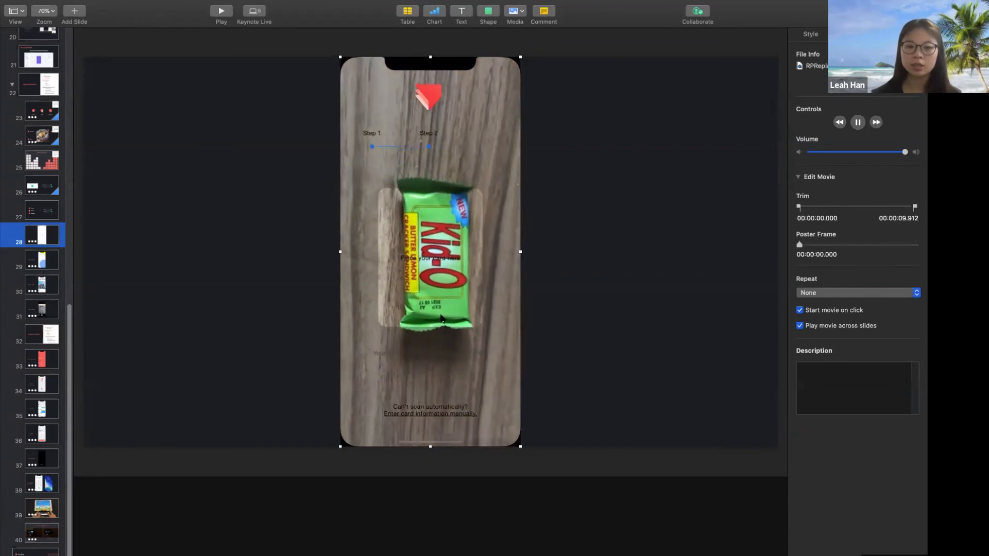
click(438, 259)
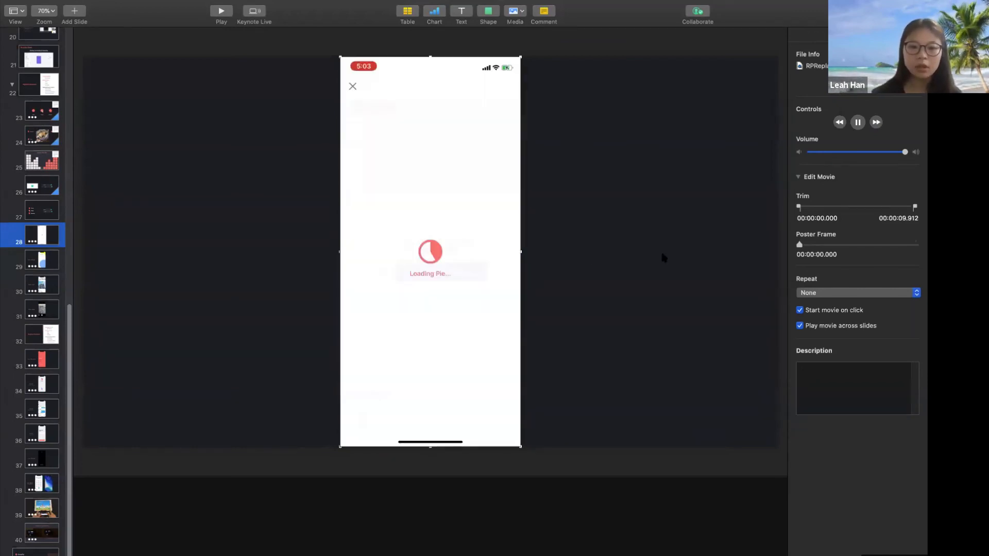
click(660, 249)
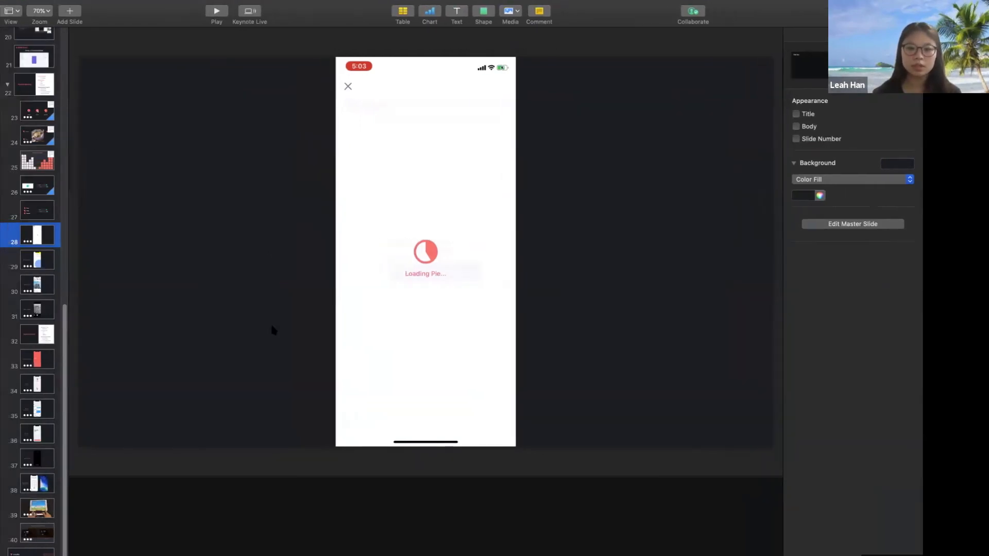
key(ctrl+Left)
click(529, 327)
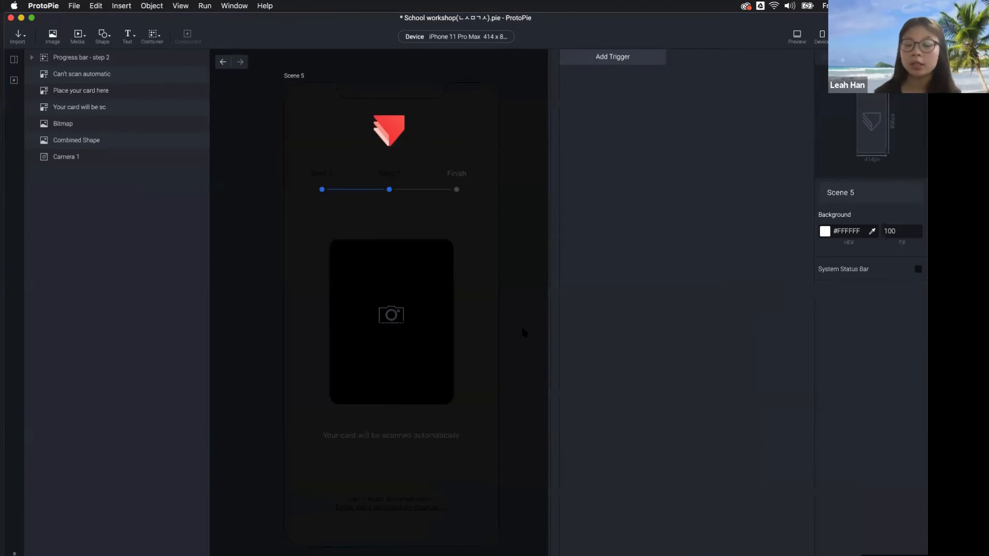
Dismiss the trigger list unused, show the scene thumbnails, and add a new blank scene
click(597, 57)
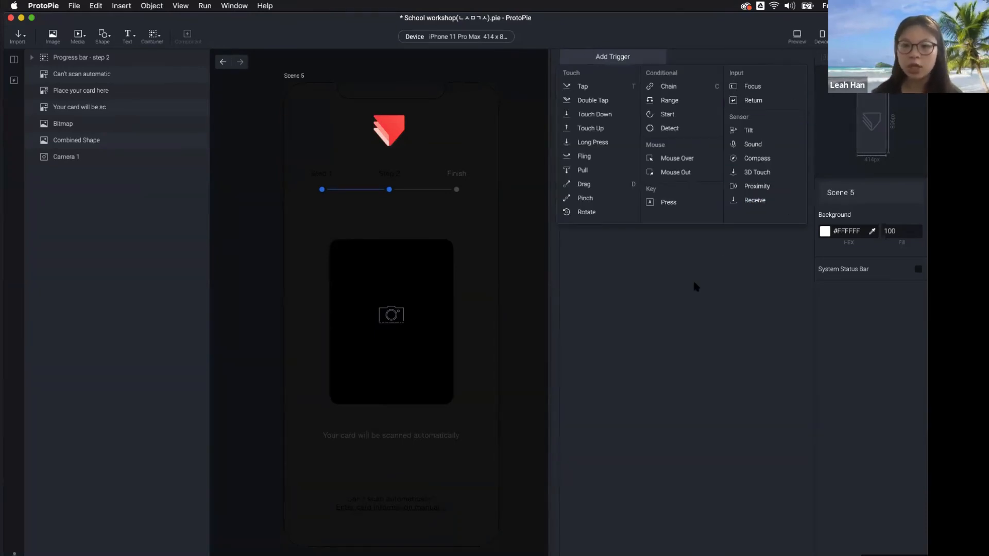
click(490, 330)
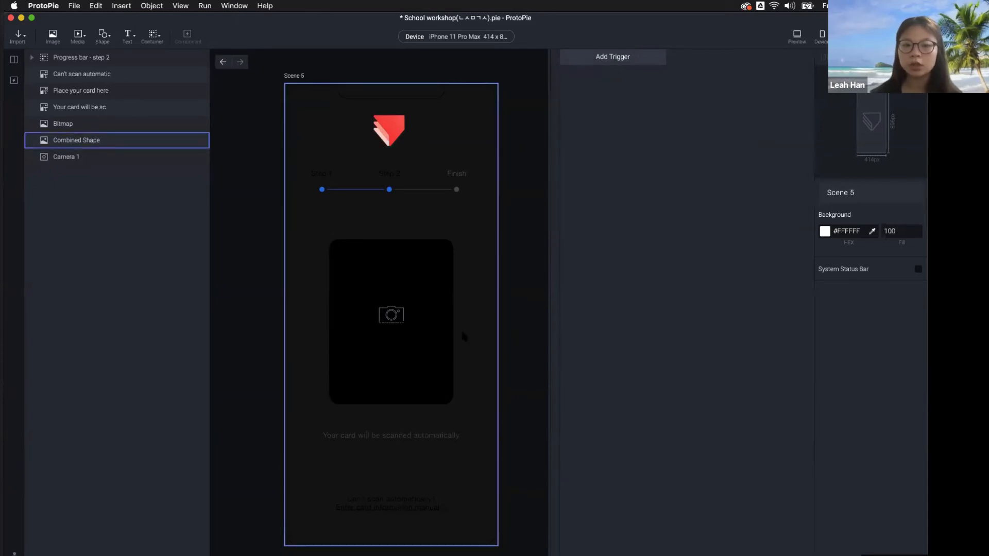
click(14, 59)
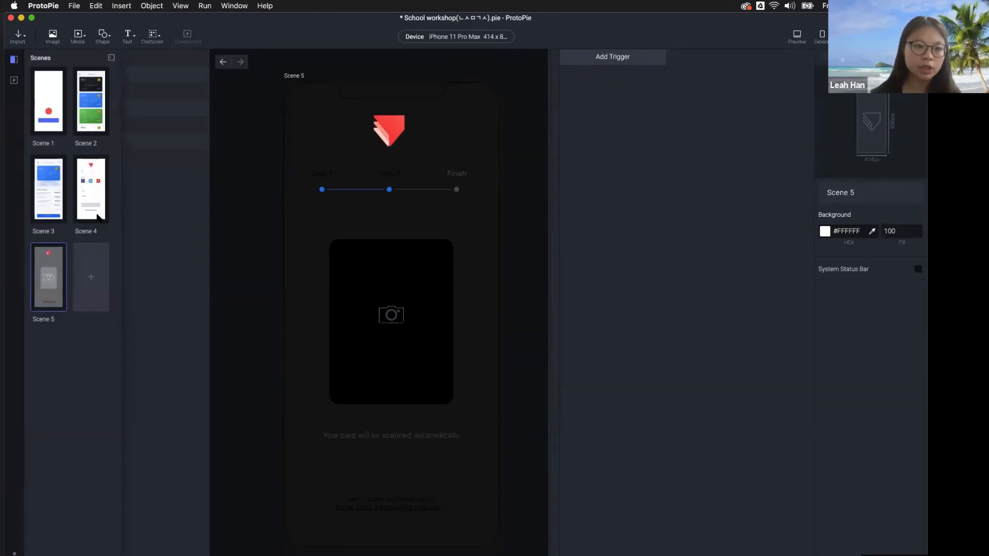
click(99, 258)
In Scene 6, add a 414 × 552 camera layer from the Media list
click(14, 59)
click(103, 35)
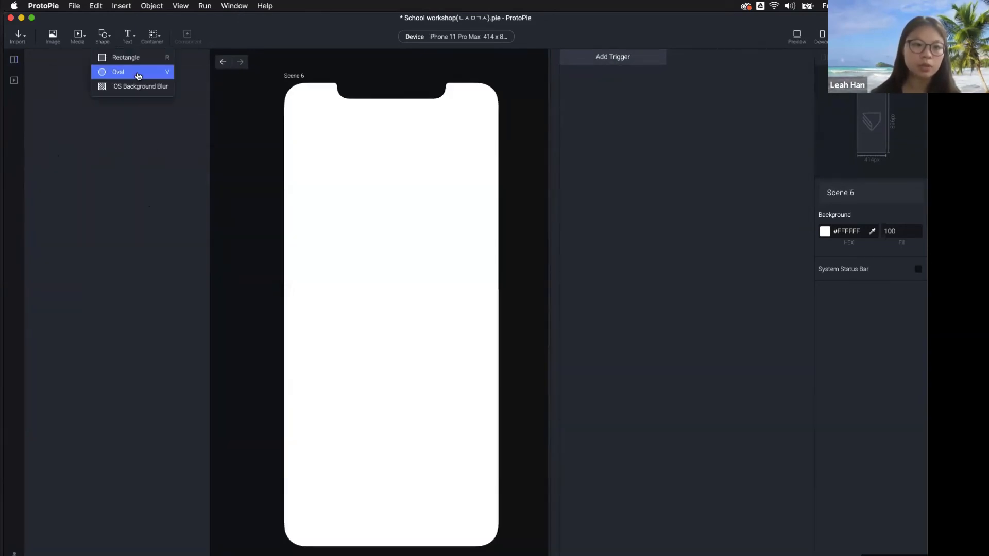
click(77, 35)
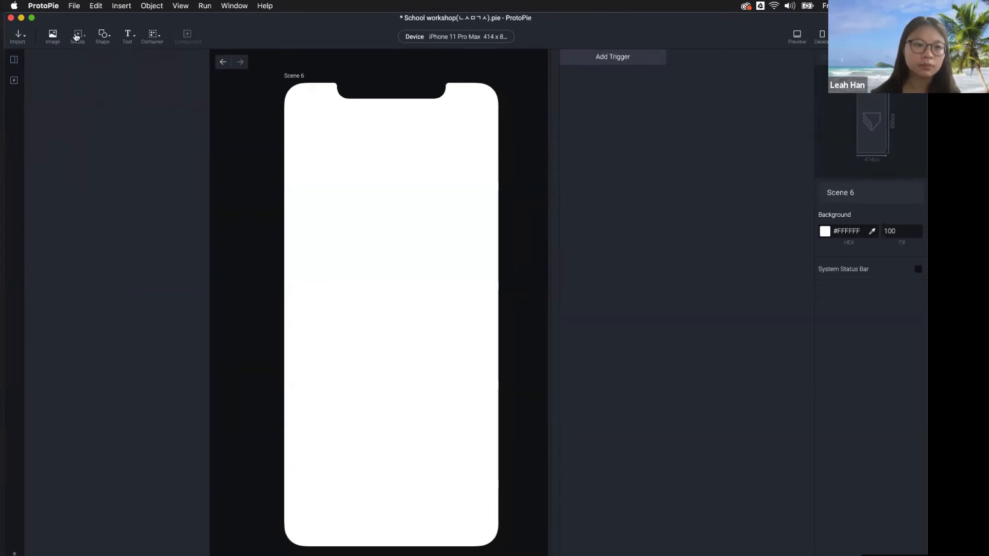
click(98, 86)
click(482, 480)
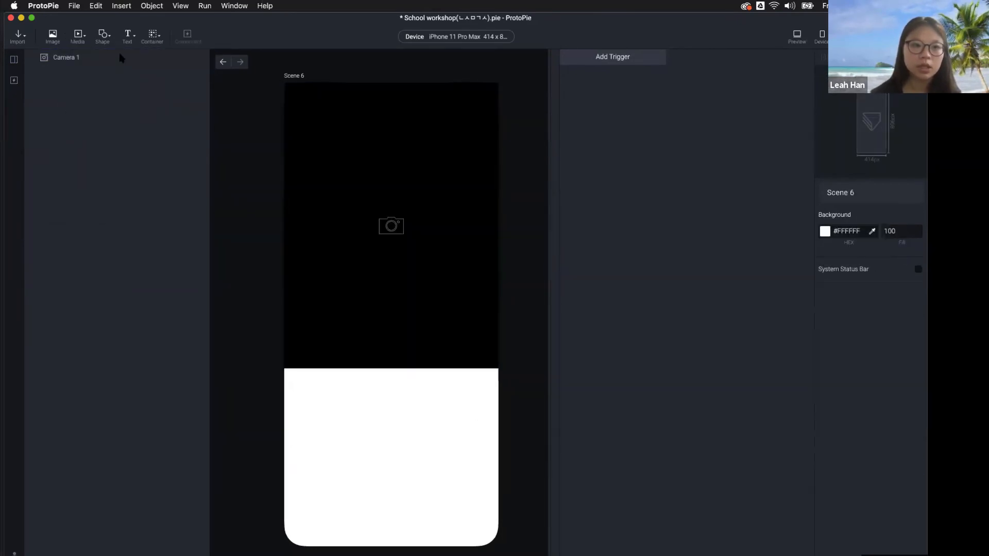
Add a grey 100 × 100 oval and move it to the bottom centre (157, 737)
click(103, 34)
click(117, 71)
drag(300, 117, 382, 498)
click(391, 289)
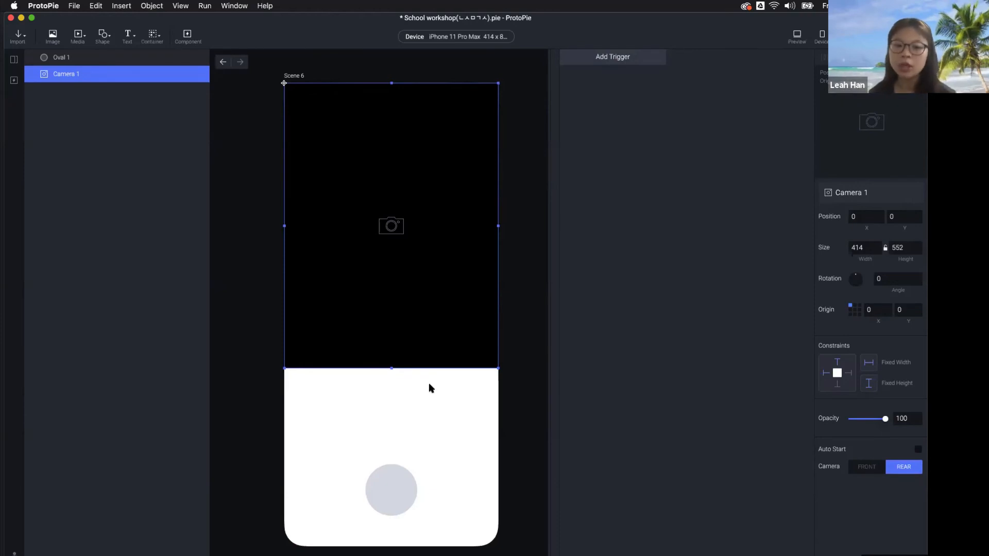
click(391, 481)
Give the circle a Tap trigger with a Camera response
click(581, 60)
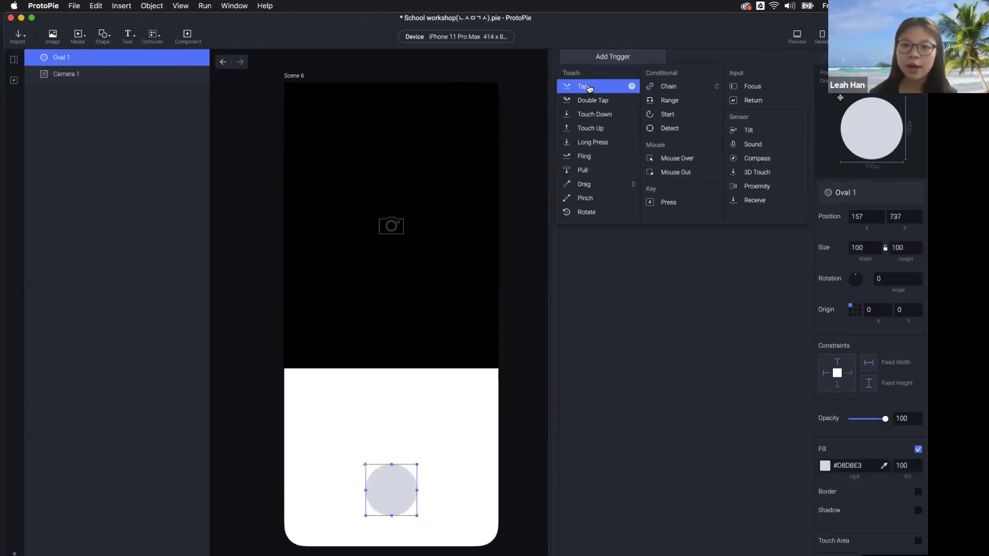
click(590, 87)
click(400, 358)
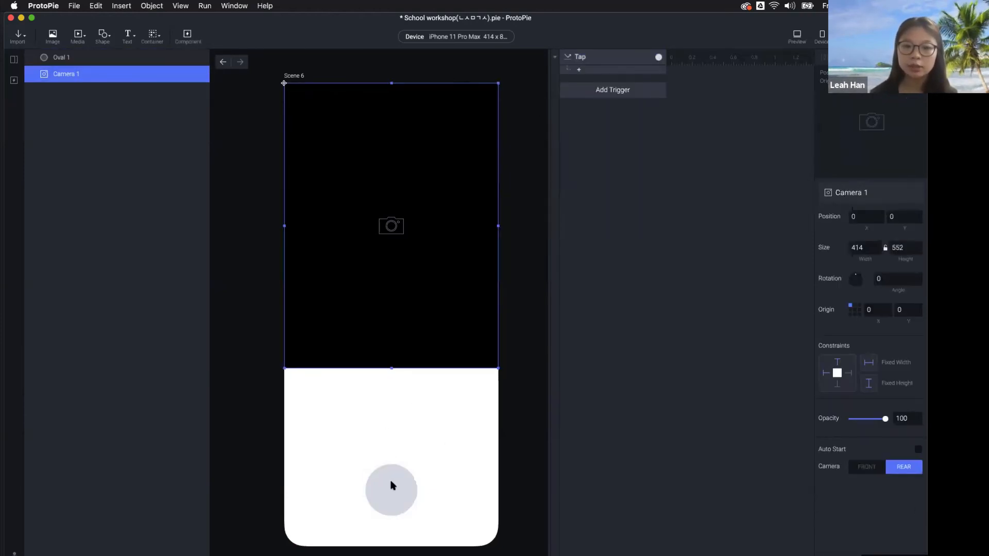
click(604, 75)
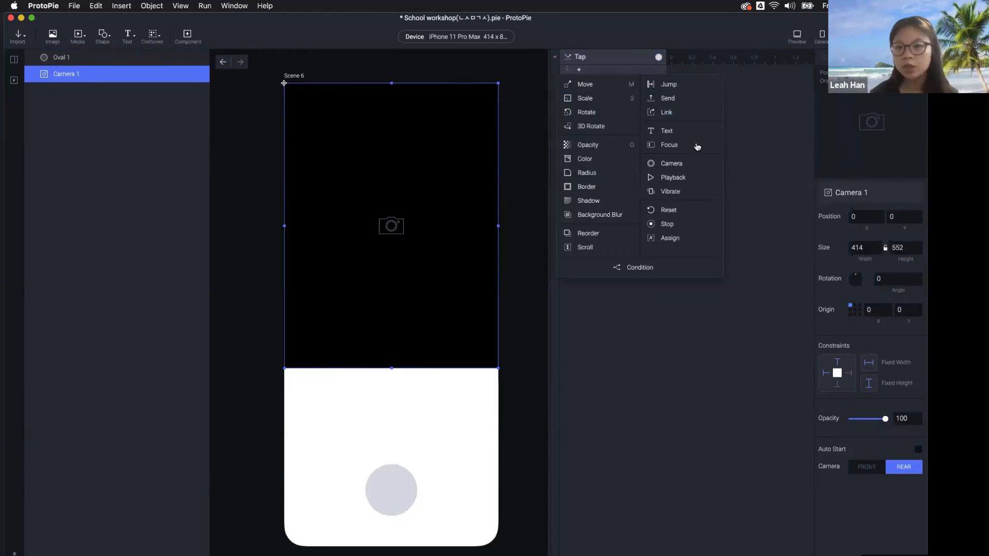
click(699, 169)
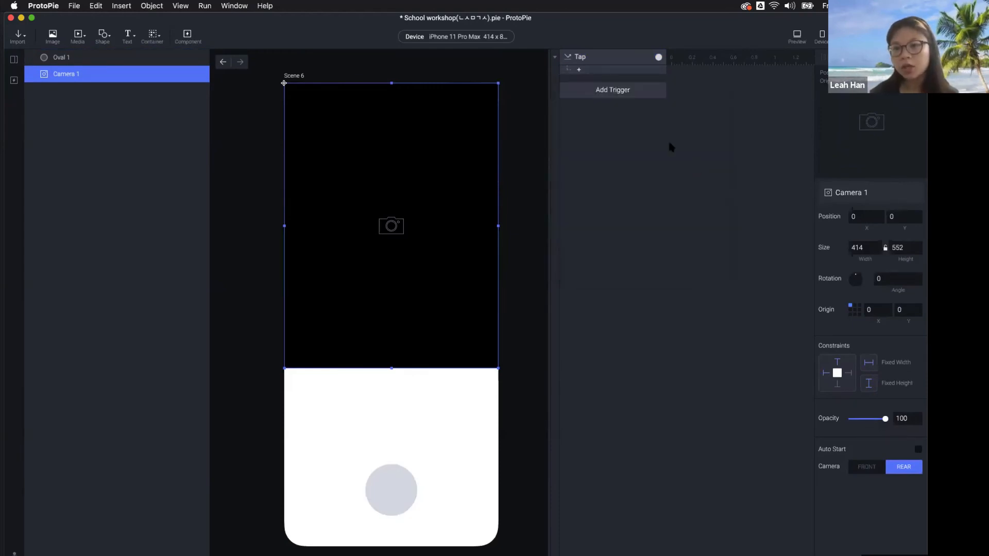
Set the Camera response to start Camera 1 using the Rear camera, 0 delay
click(850, 209)
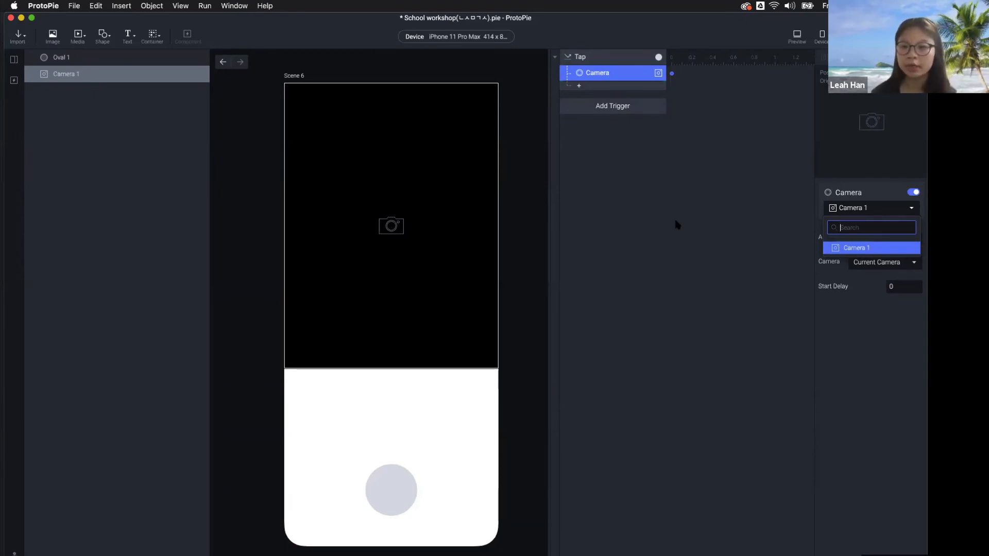
click(862, 250)
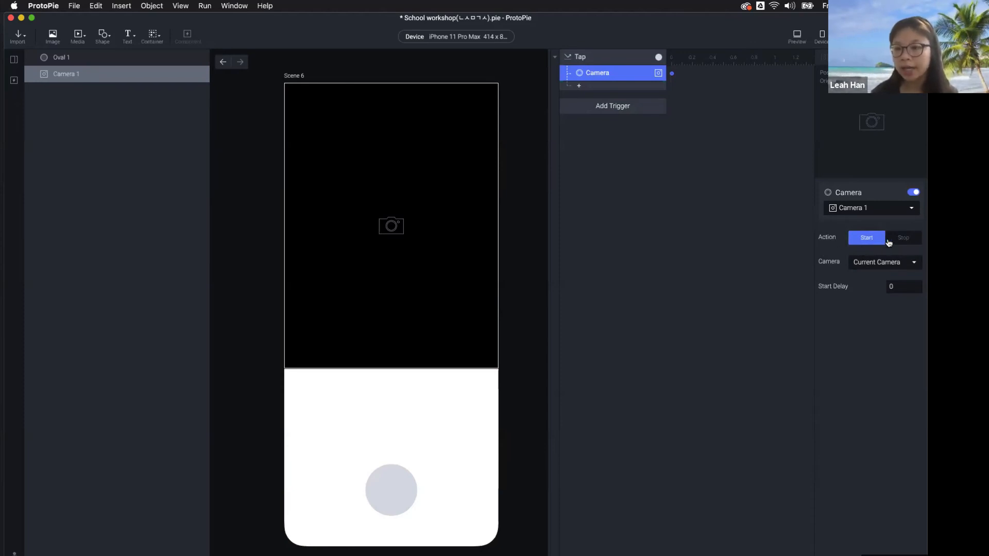
click(907, 238)
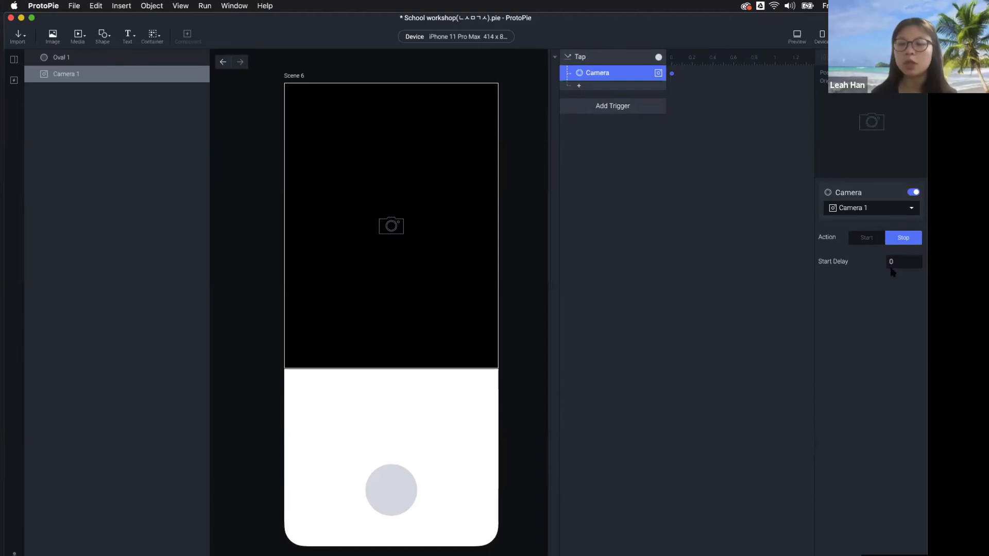
click(859, 246)
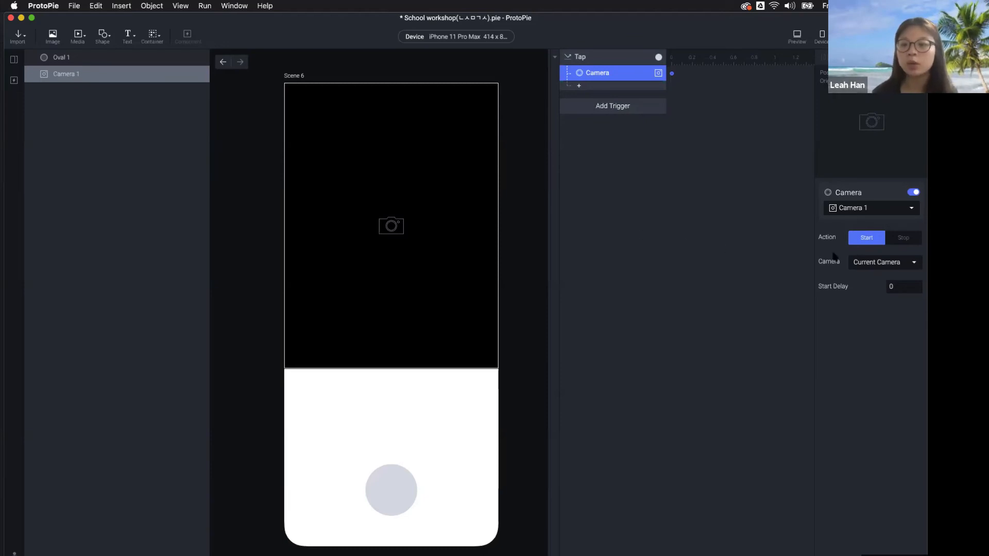
click(871, 262)
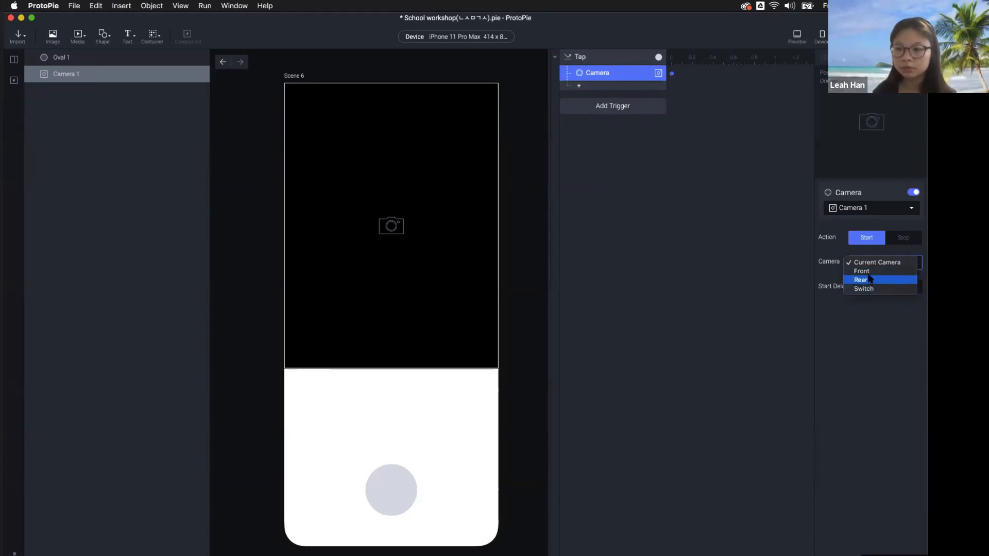
click(869, 279)
click(757, 265)
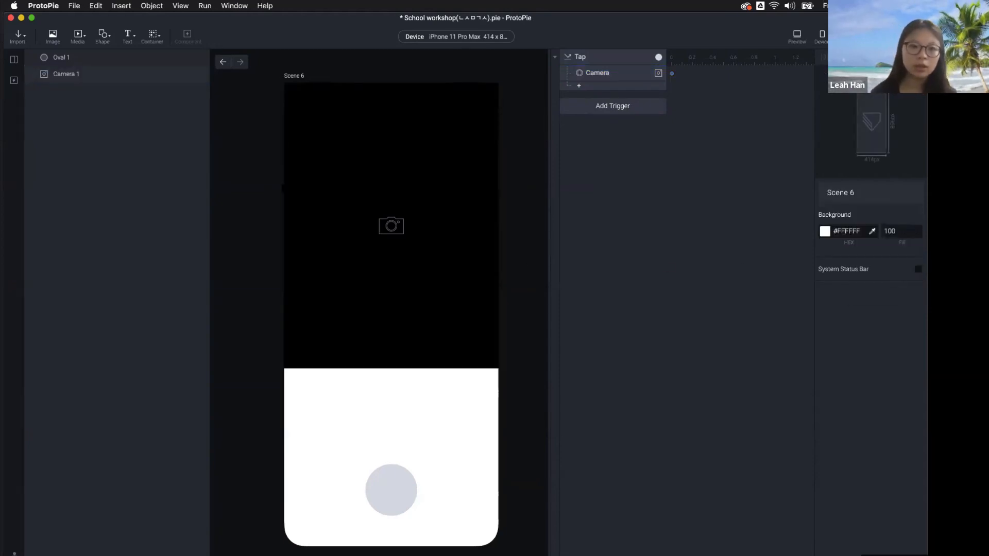
click(596, 77)
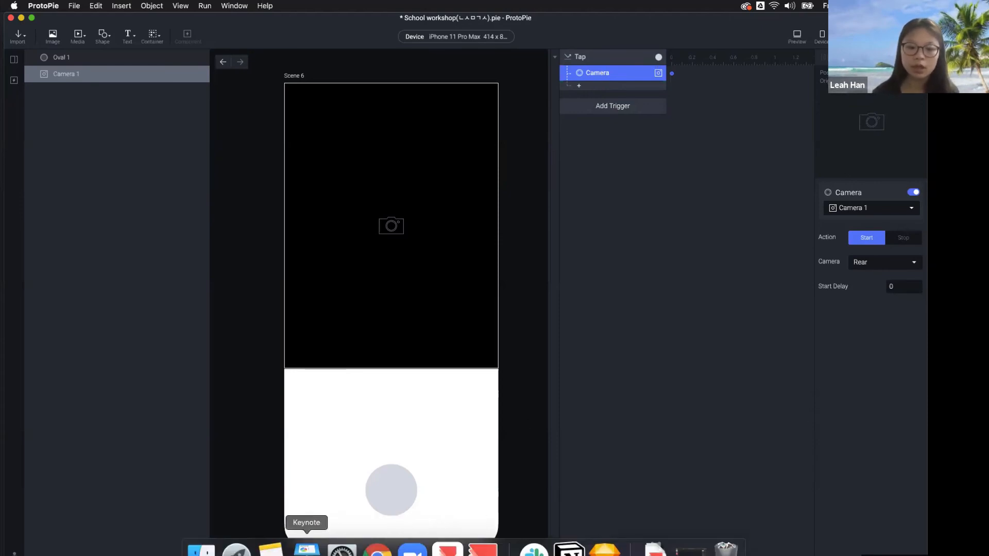
Play the Keynote slideshow through Native Keyboard, Paging/Scroll and Native Camera to the agenda
click(307, 548)
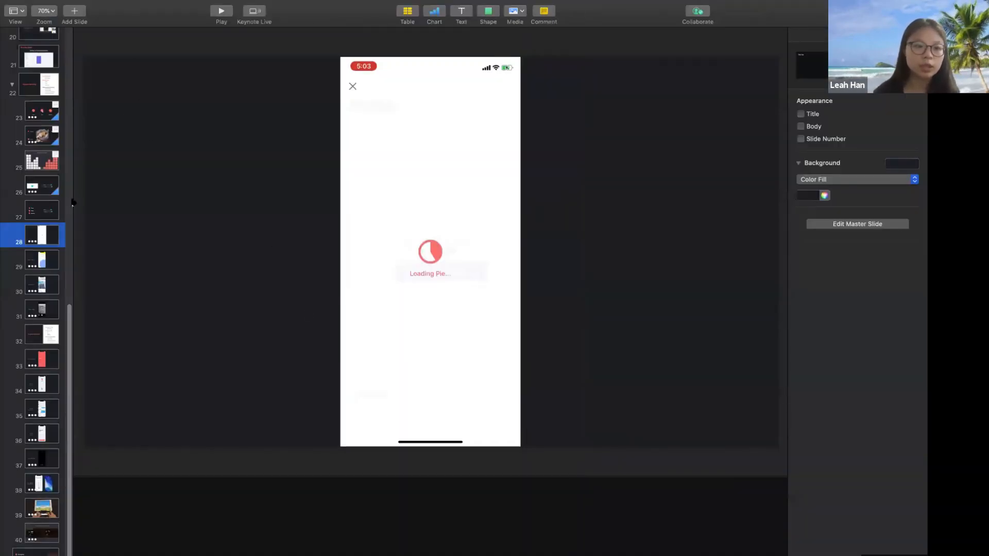
click(221, 11)
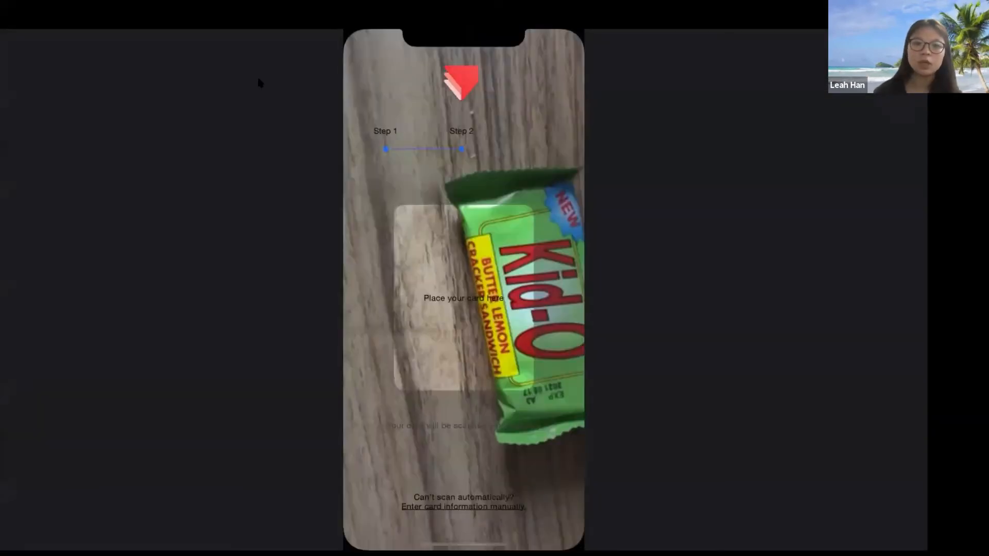
key(Right)
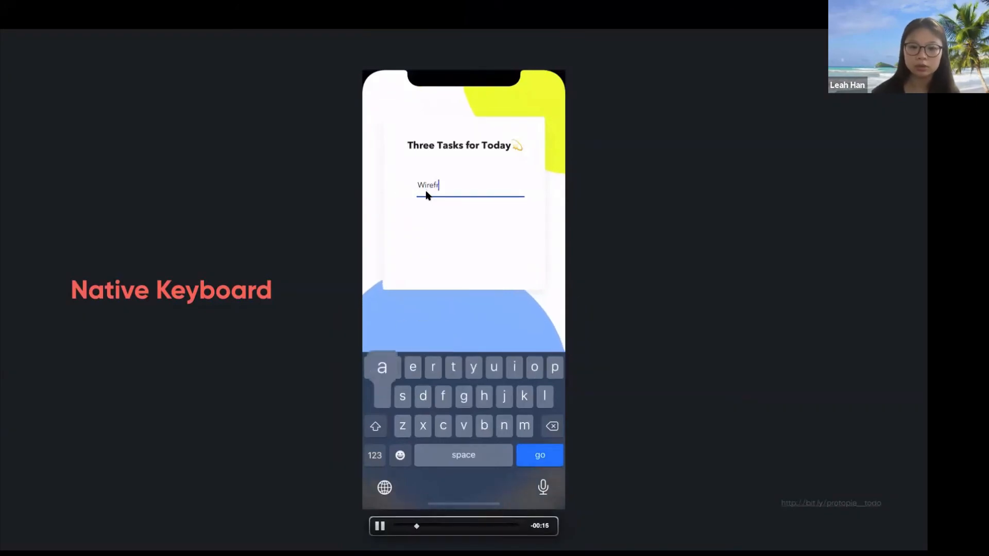
key(Right)
key(Left)
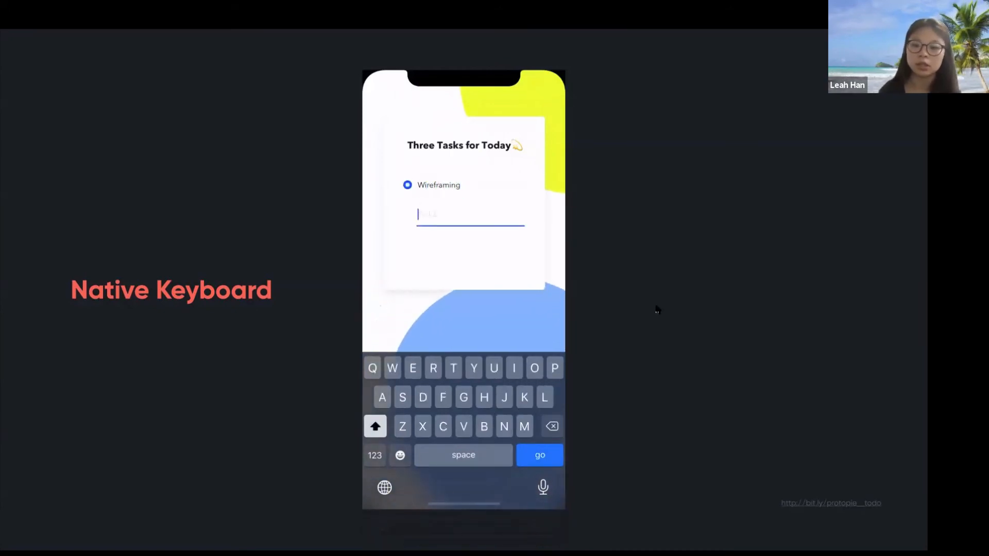
key(Right)
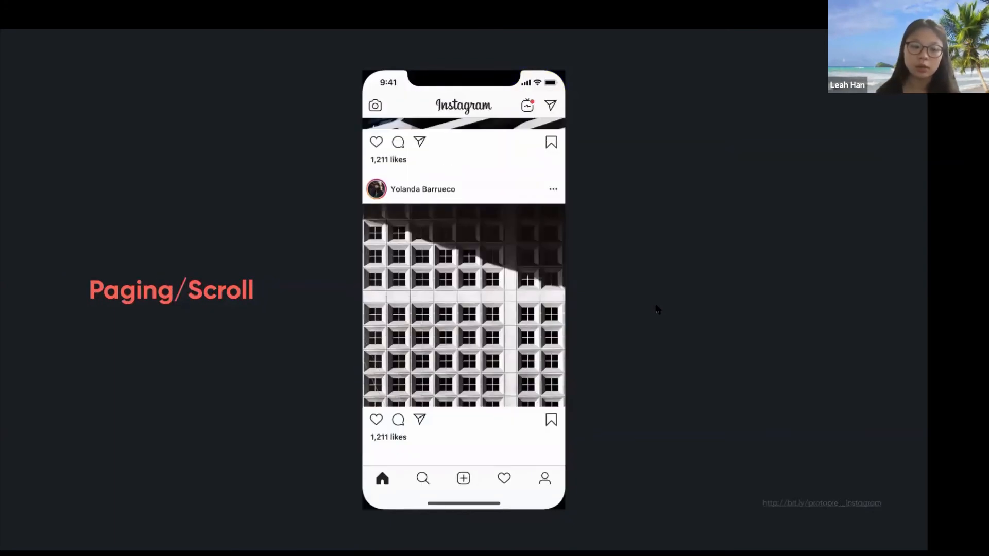
mouse_move(469, 337)
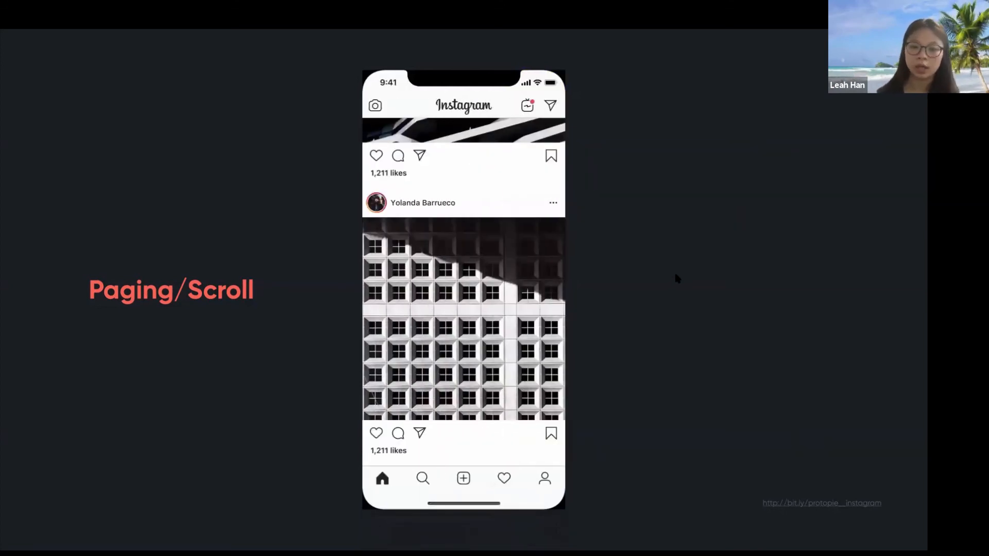
key(Right)
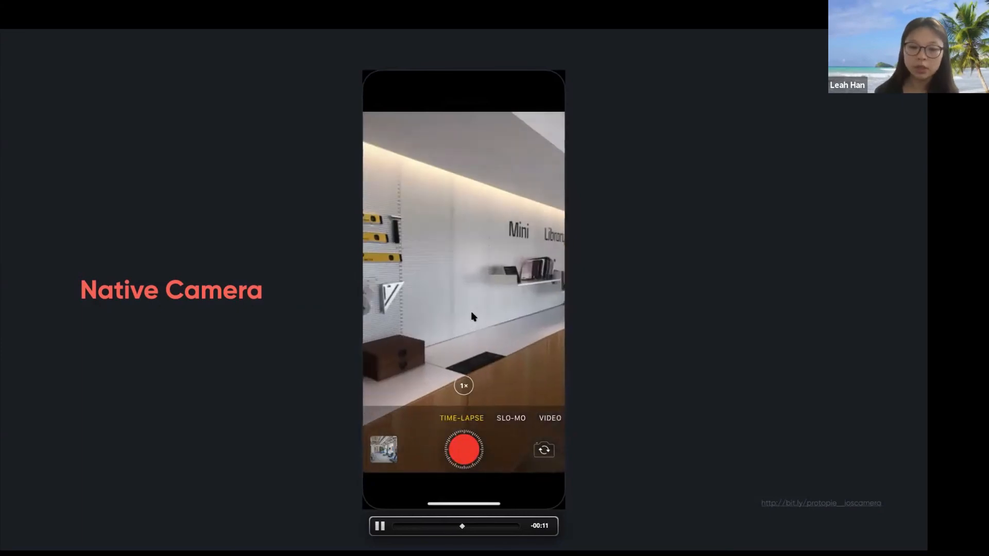
key(Right)
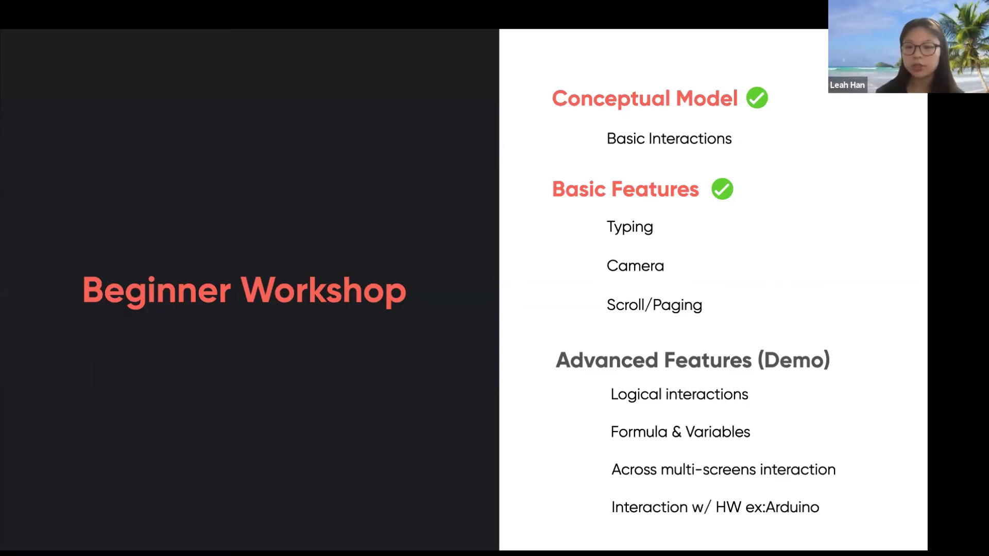
Advance to the Logical interactions slide with the music-station prototype video
key(Right)
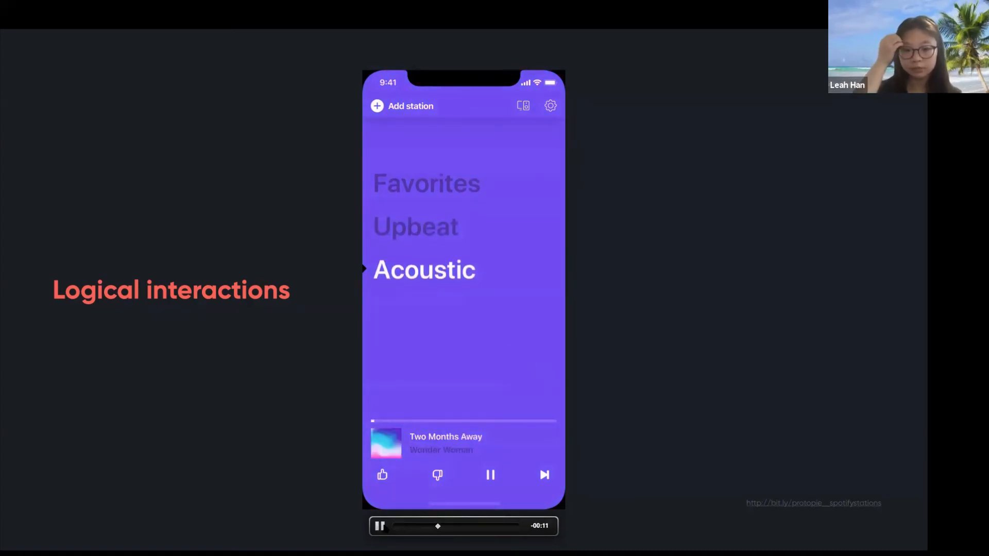
Pause the music-station video and advance past $touchX, $touchY to $keyboardHeight
click(380, 526)
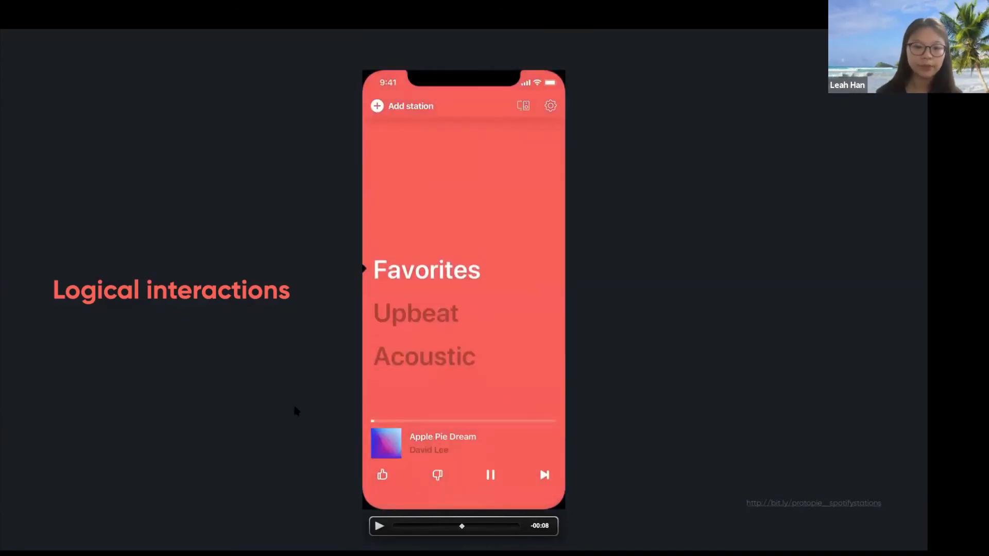
key(Right)
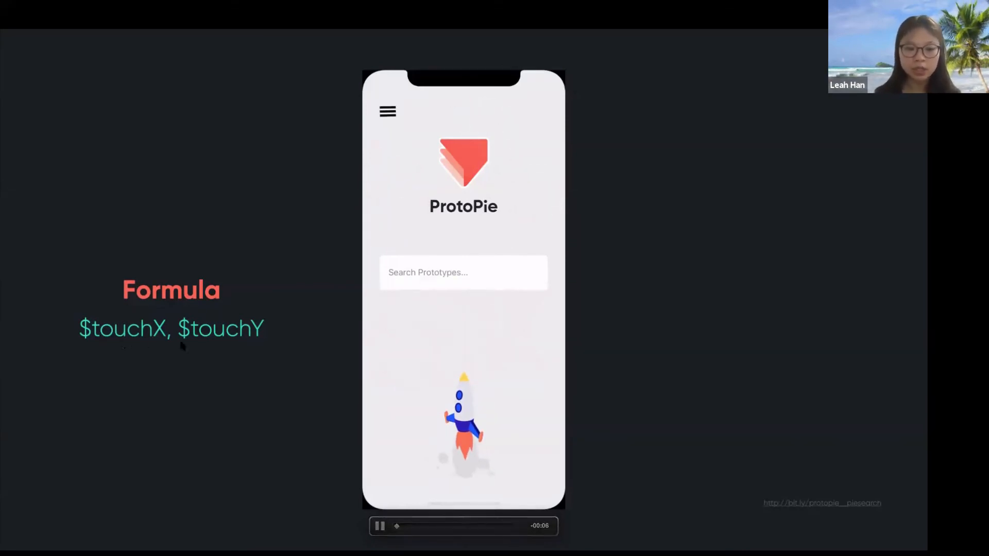
key(Right)
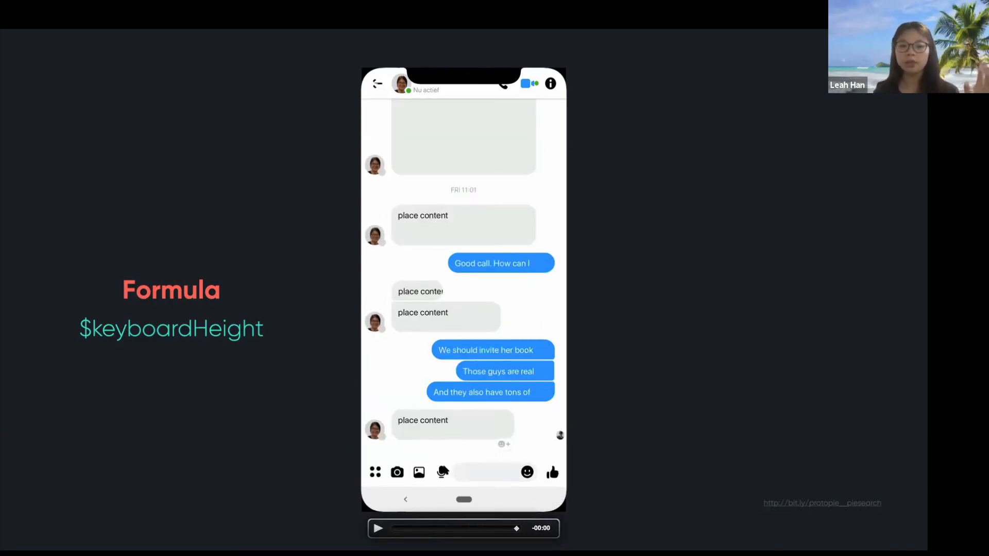
Replay the chat demo, then advance via `Input`.text and Logical & Formula to Across-devices
click(377, 528)
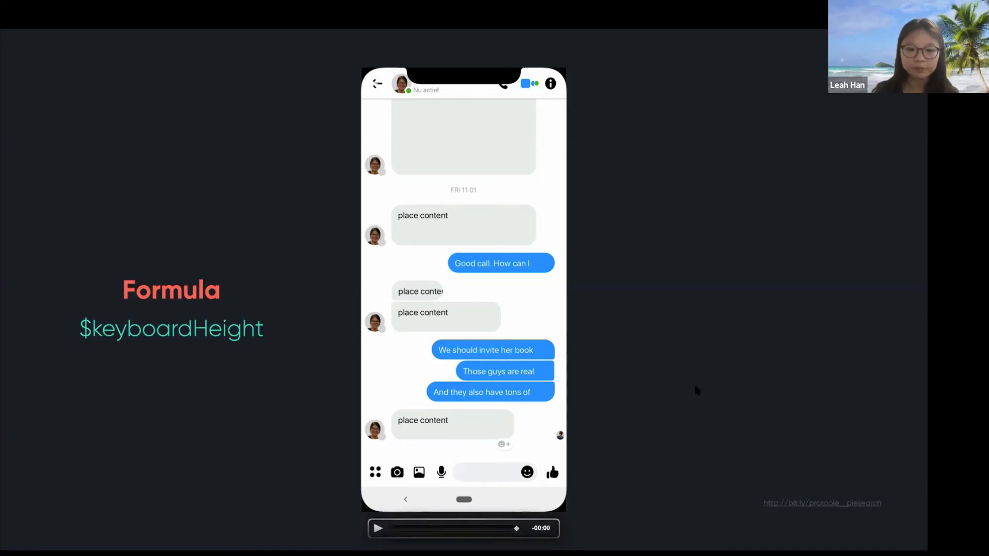
key(Right)
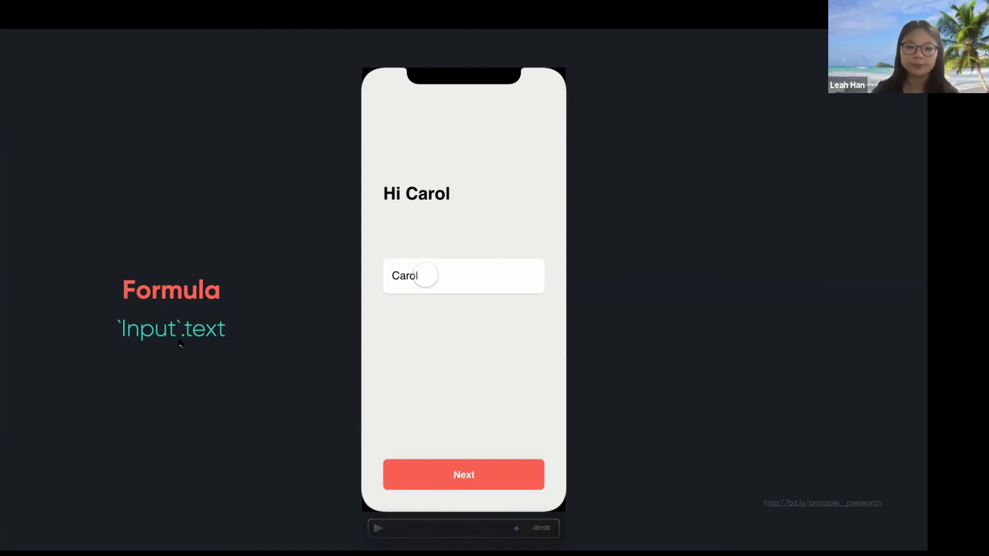
key(Right)
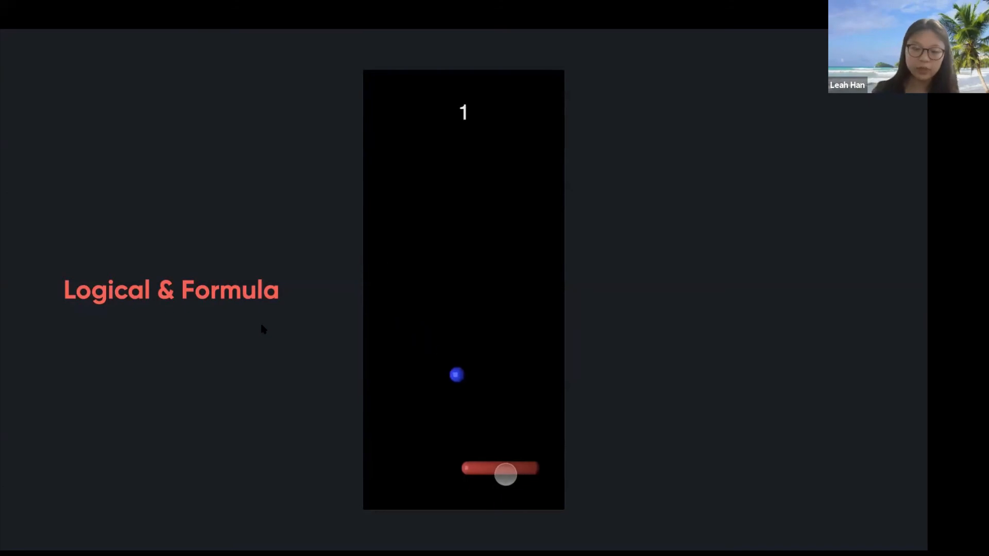
key(Right)
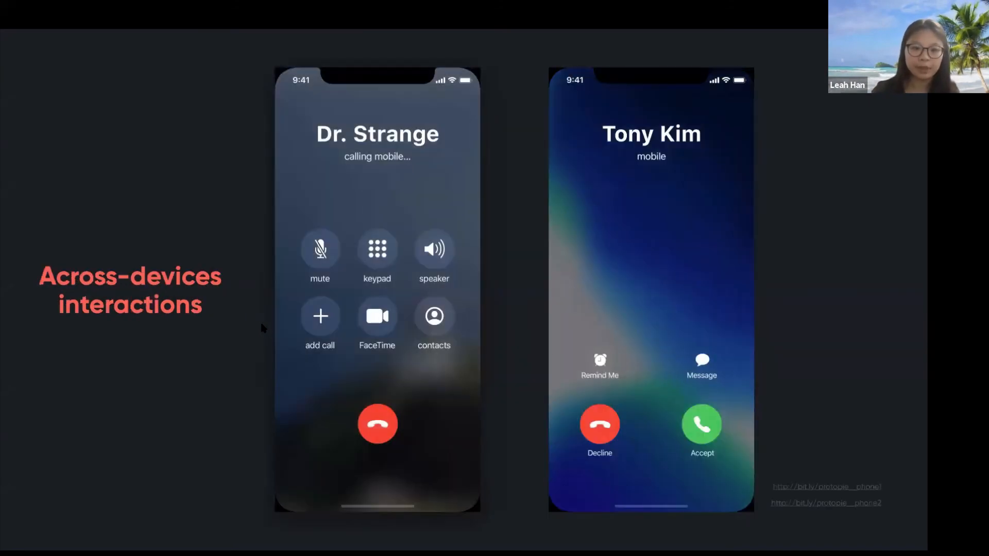
Pause the two-phone call video and advance to the tablet game controller slide
mouse_move(420, 384)
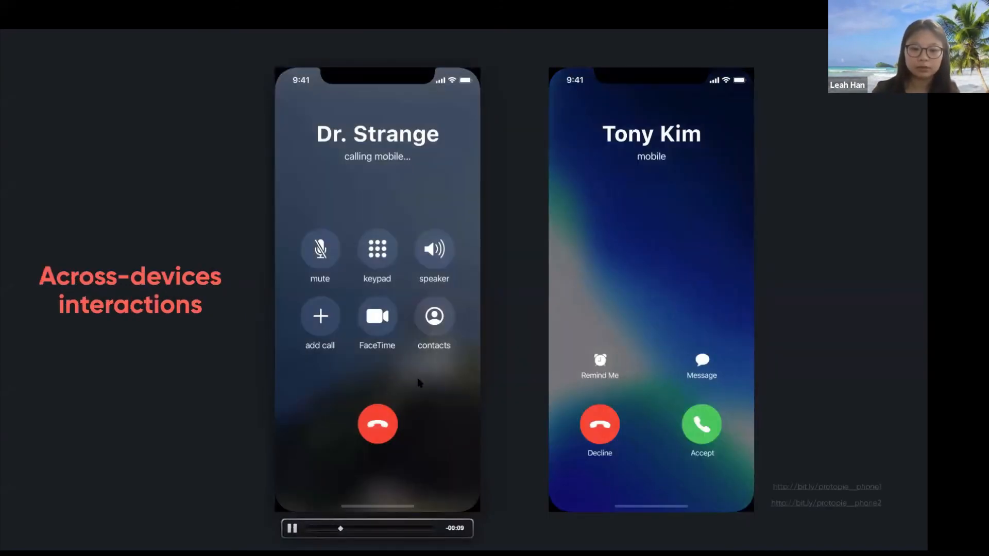
click(293, 529)
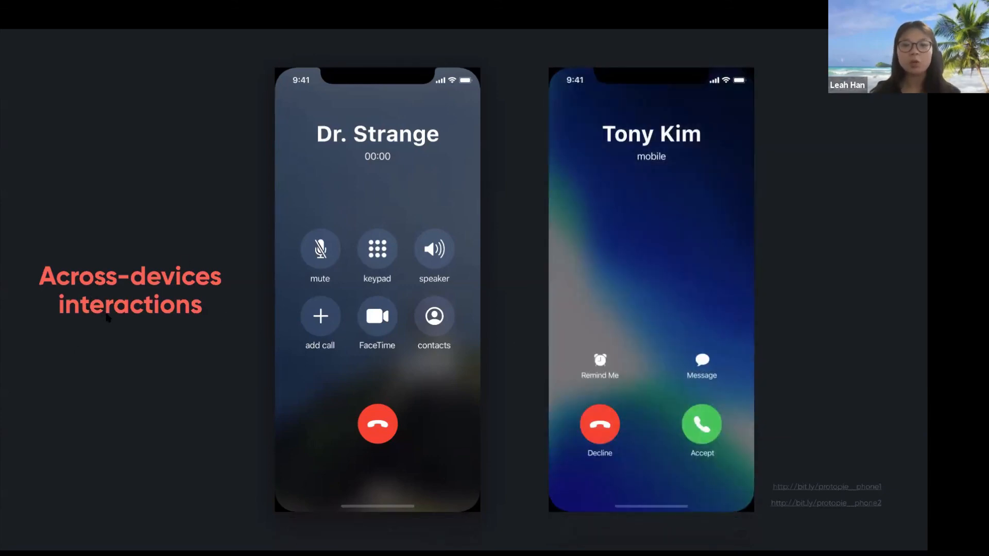
key(Right)
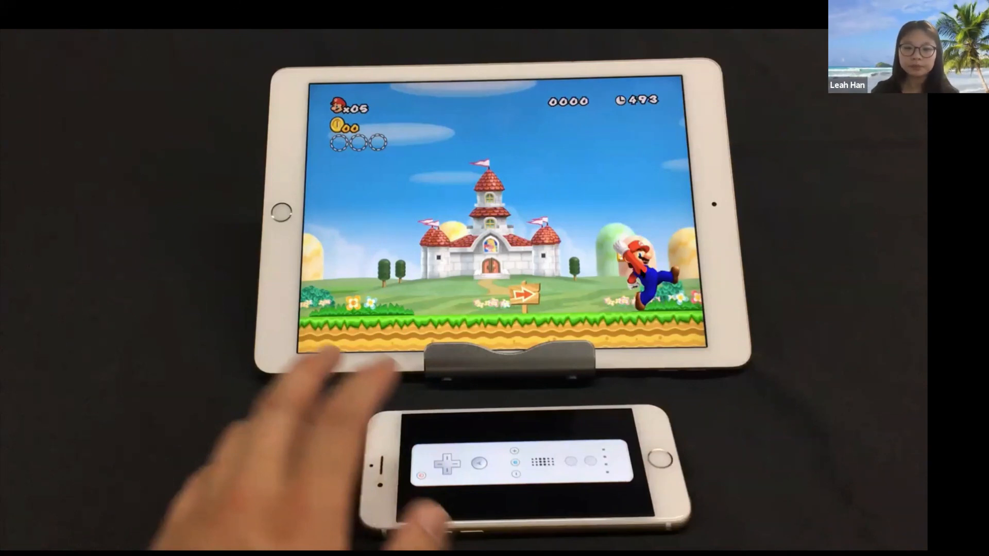
Advance the slideshow to the Interaction w/ HW ex:Arduino slide
key(Right)
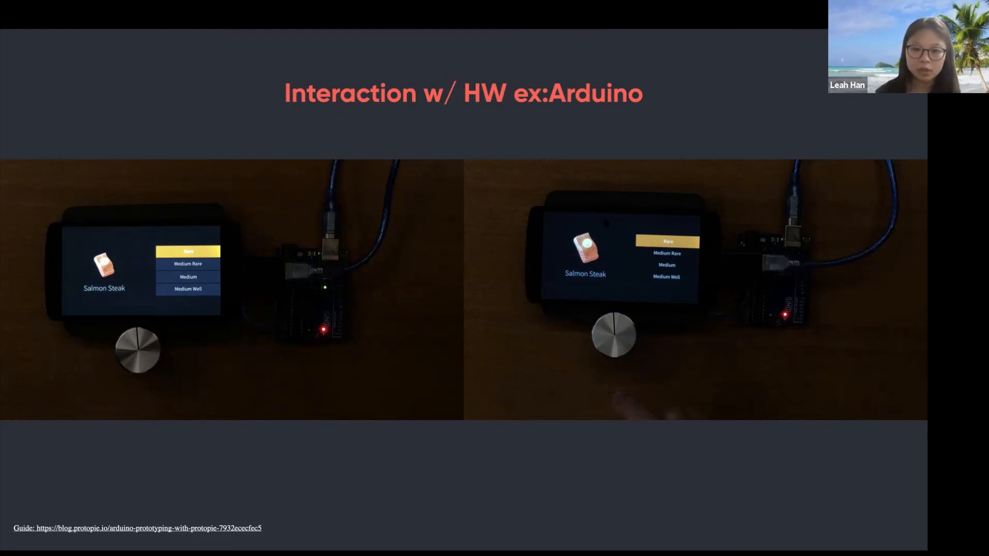
Reveal the Discontinued Selection caption and start its Salmon Steak video
key(Right)
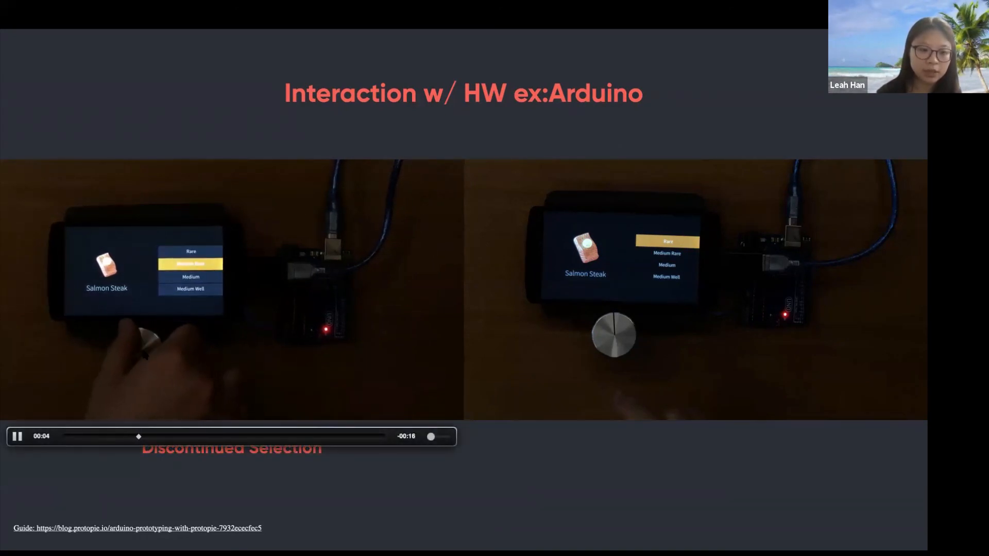
Pause the left Salmon Steak video, then replay the Discontinued Selection knob demo
click(17, 436)
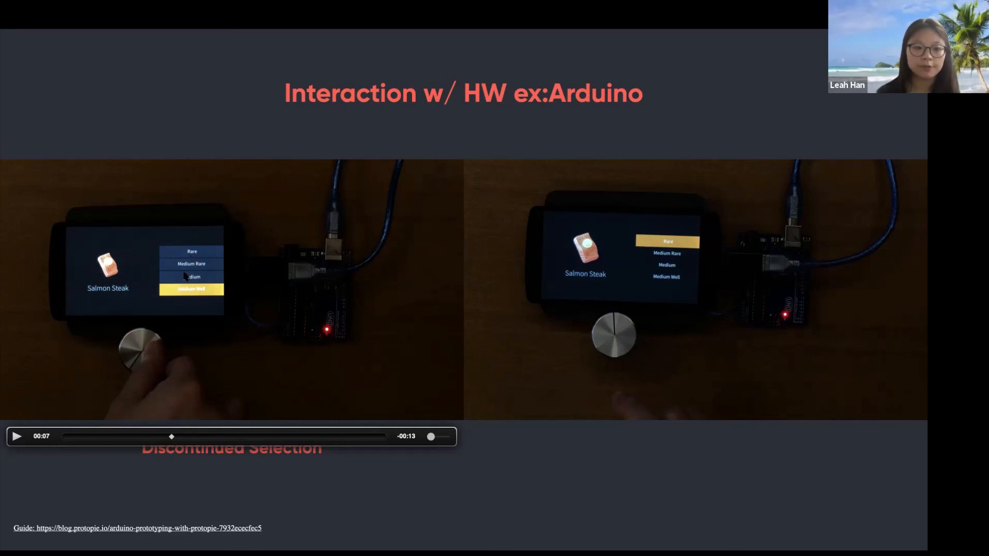
click(21, 434)
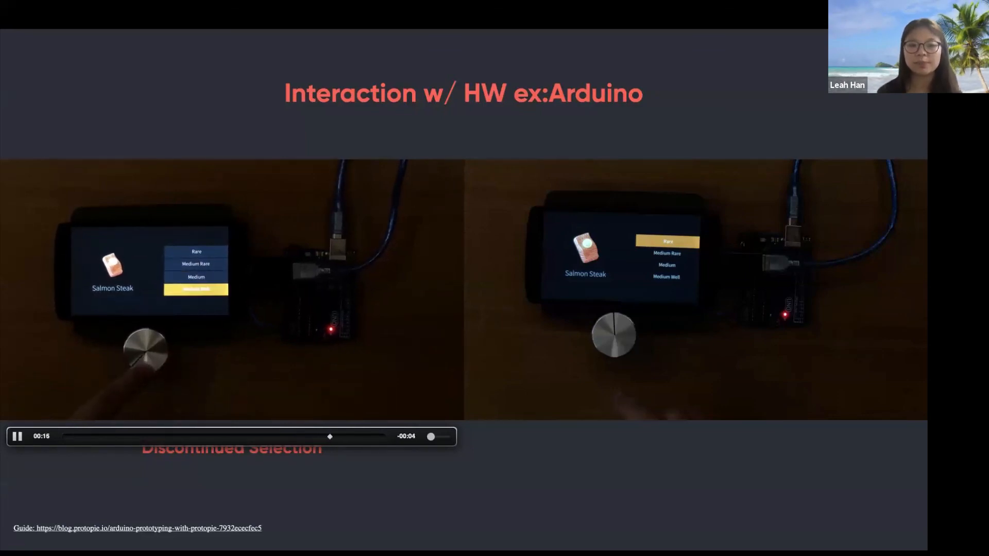
Play the right Seamless Selection knob demo video, then advance to the Thank you! slide
click(663, 371)
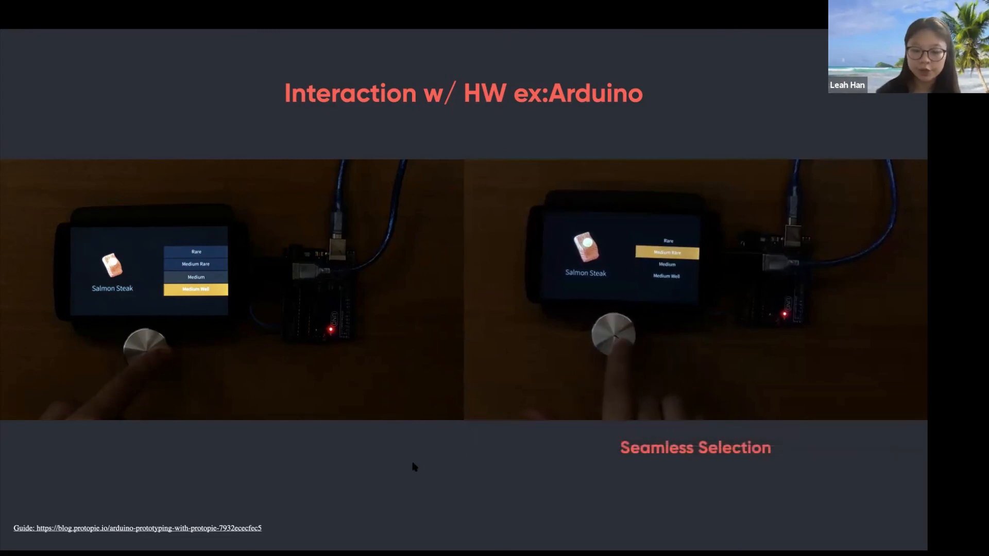
key(Right)
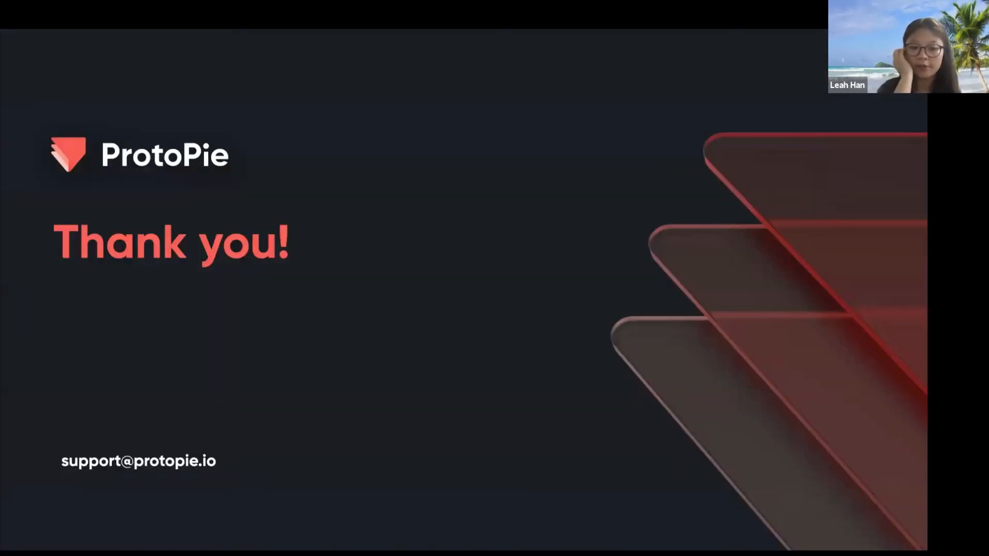